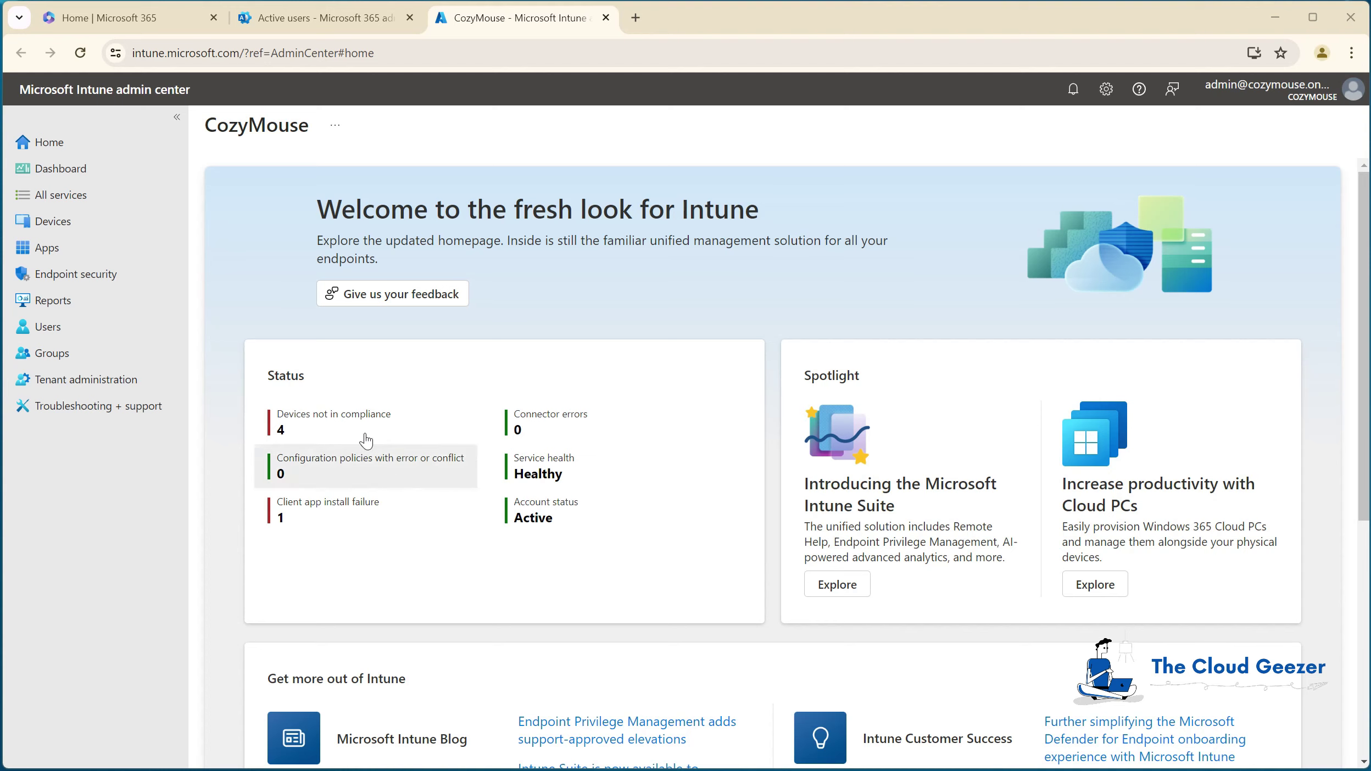
Step: Go to Devices > macOS > macOS enrollment and open the Apple MDM Push Certificate pane
left_click(74, 221)
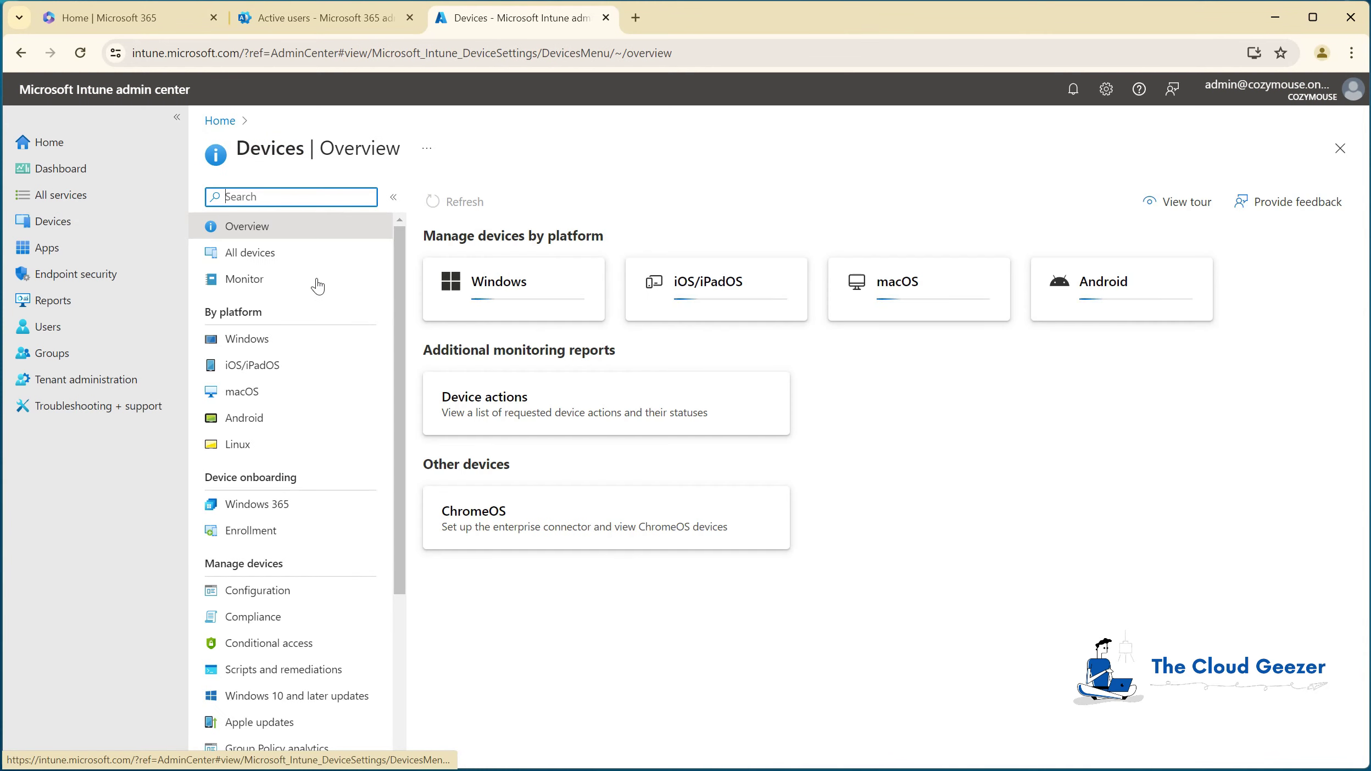
left_click(255, 391)
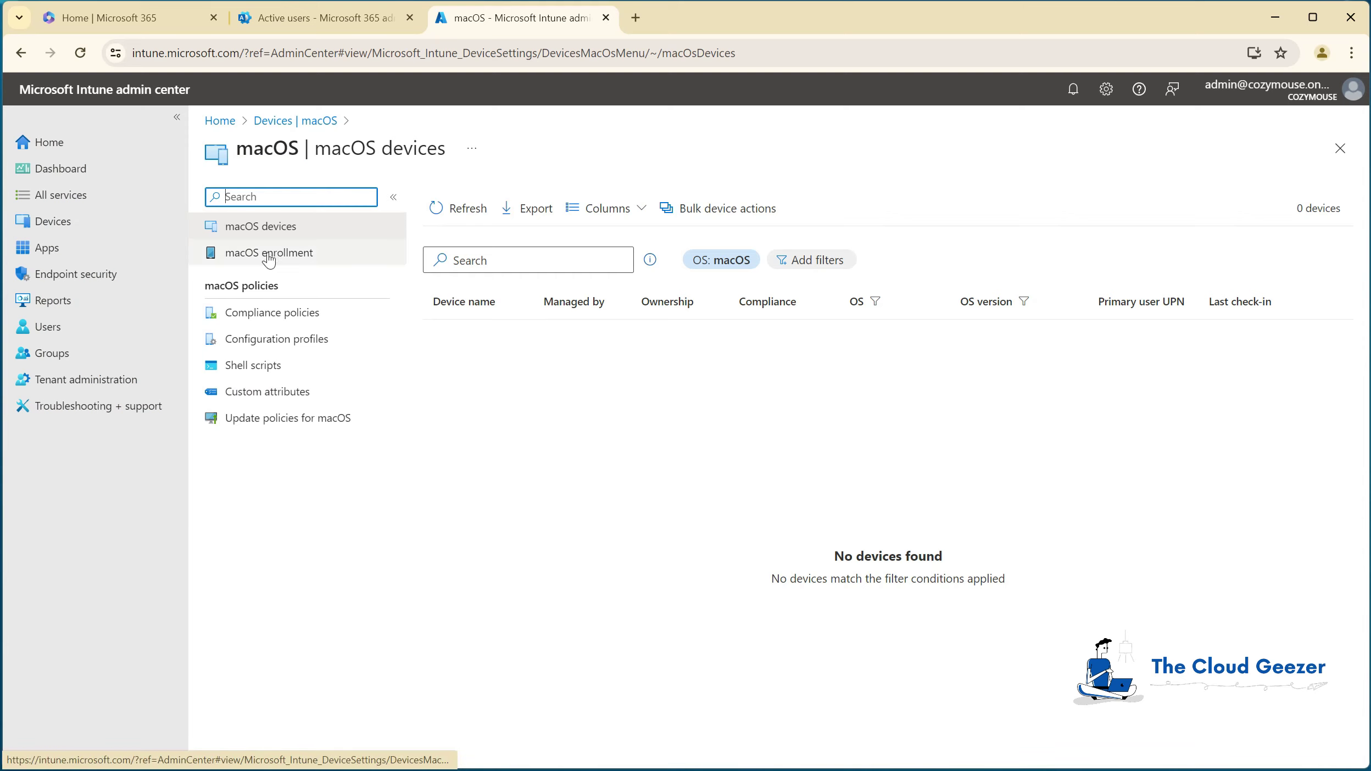
left_click(297, 256)
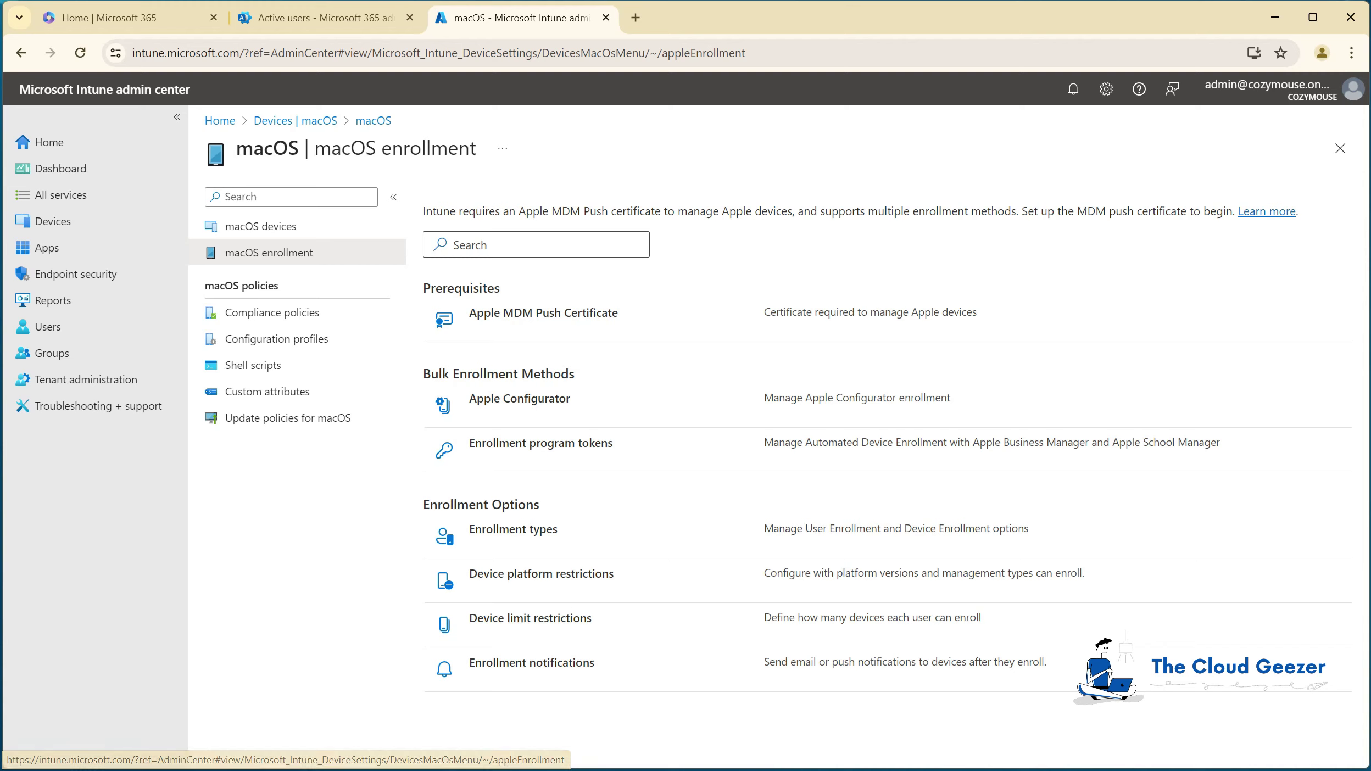
left_click(525, 314)
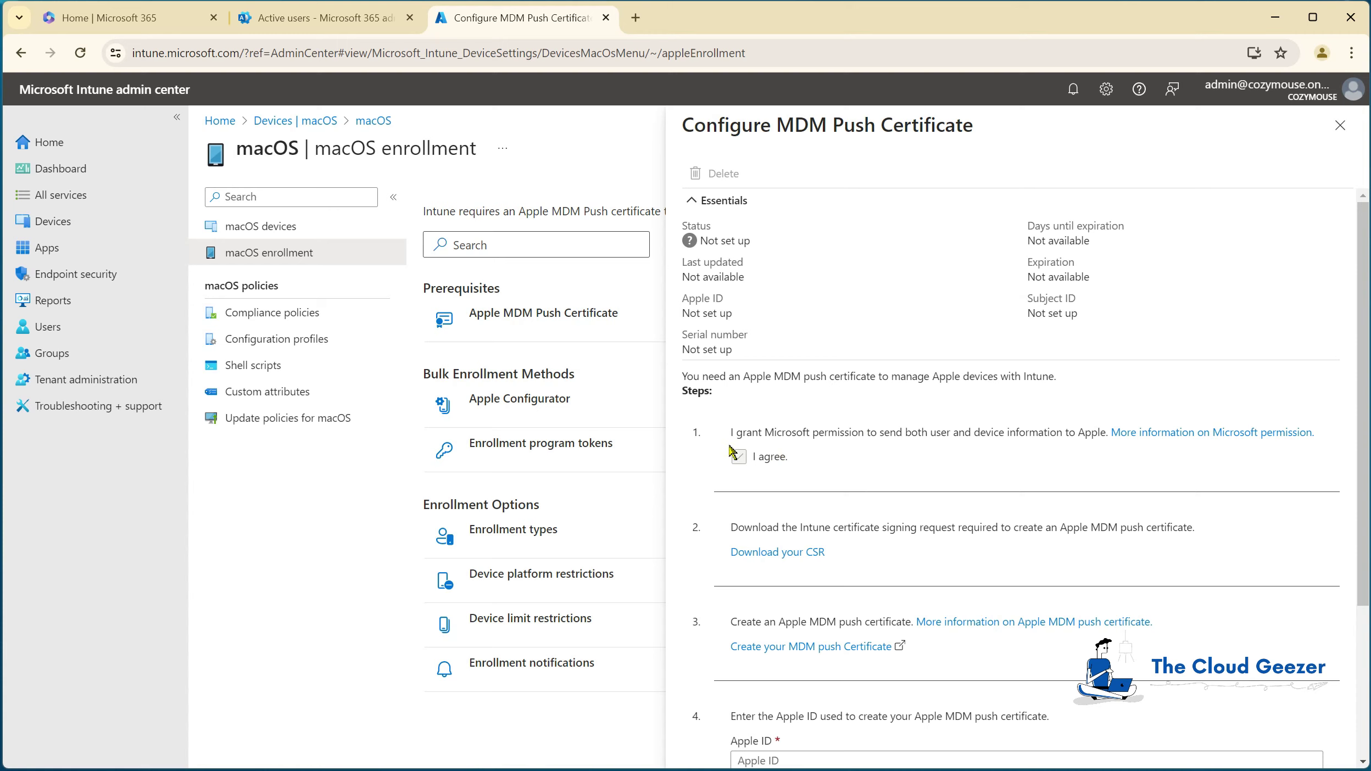
Step: Download the IntuneCSR.csr signing request and open Apple's Push Certificates Portal
scroll(896, 451, "down", 3)
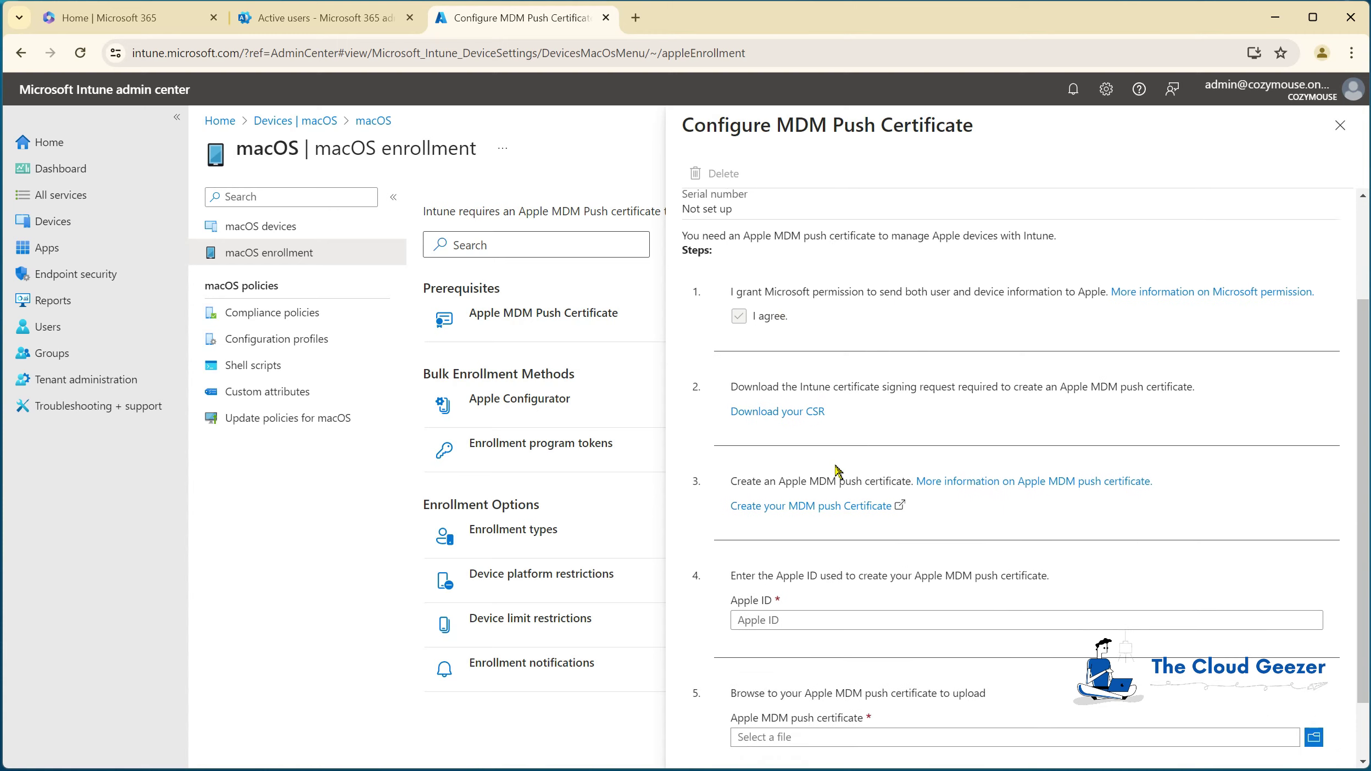
left_click(780, 391)
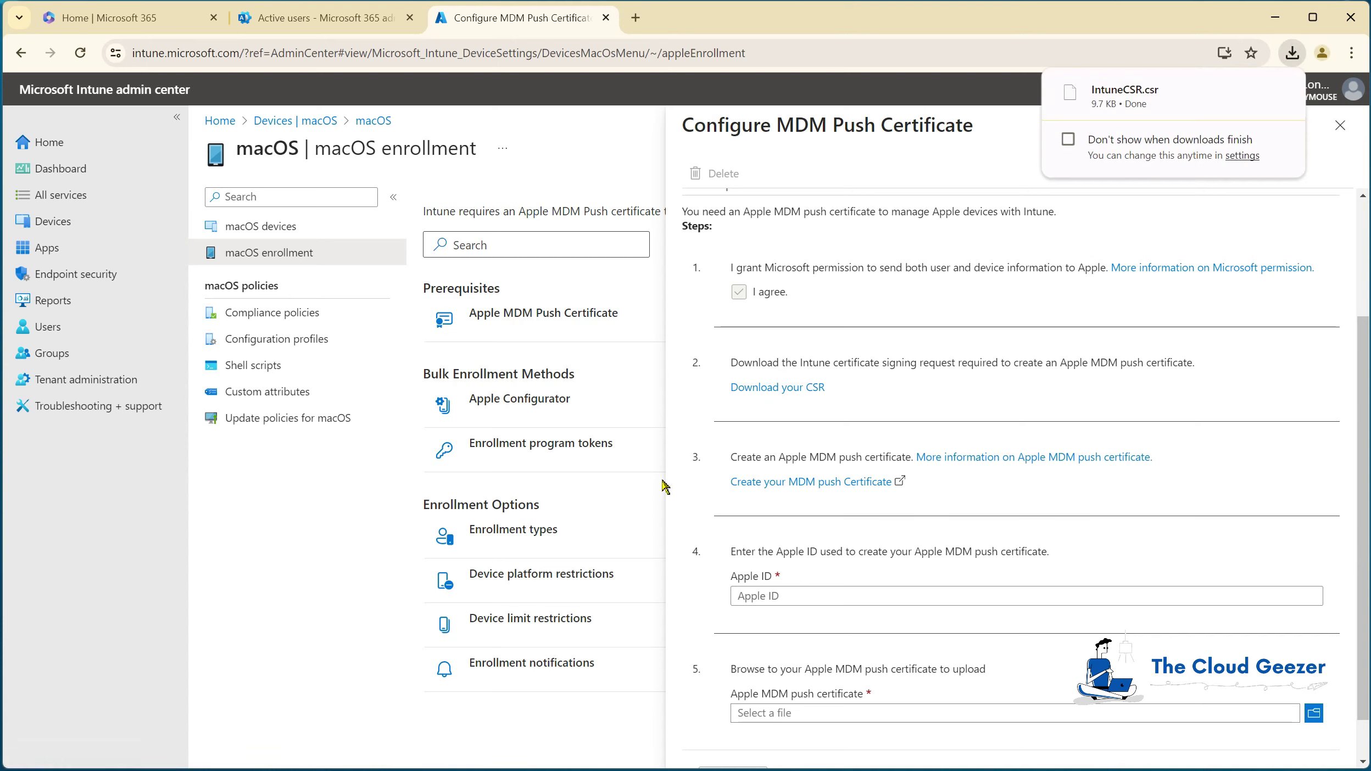
left_click(828, 483)
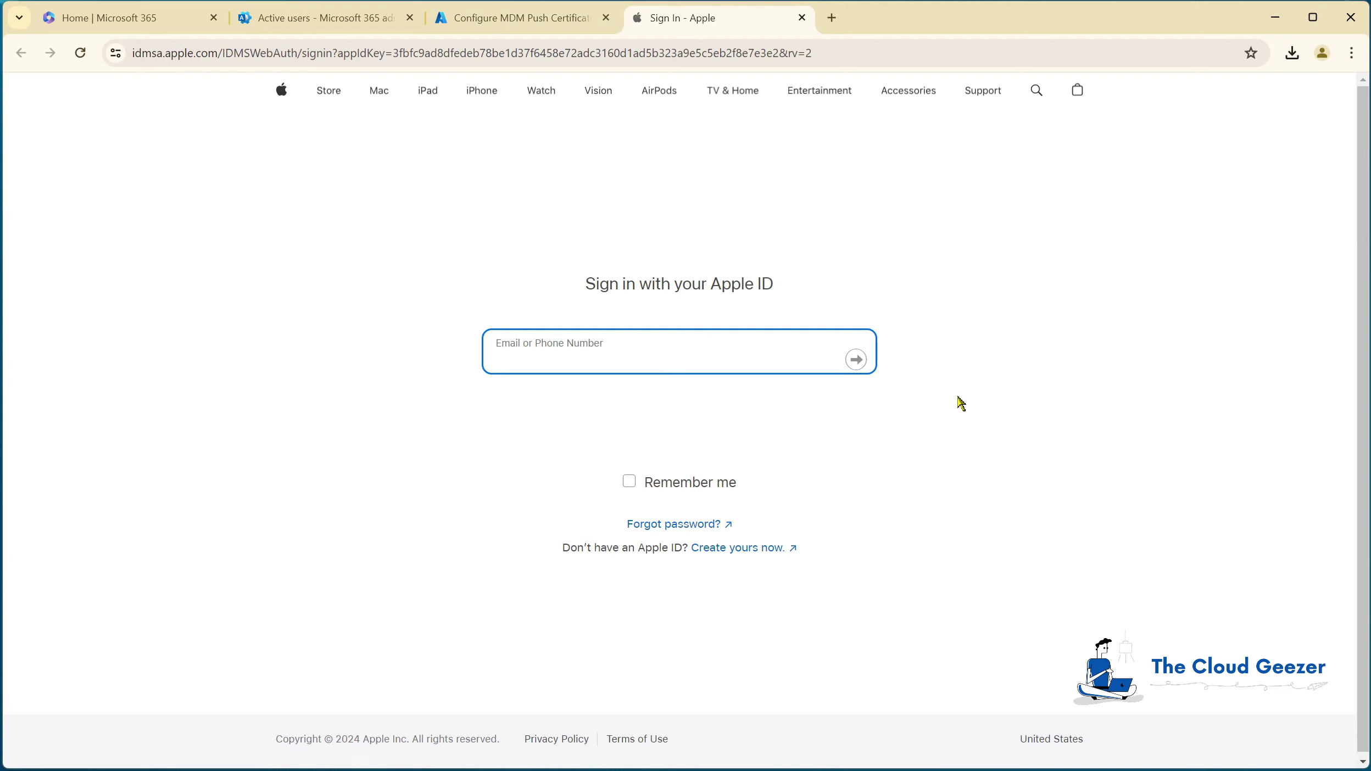
Step: Sign in to the Apple Push Certificates Portal with the Apple ID e-mail and password
key("Return")
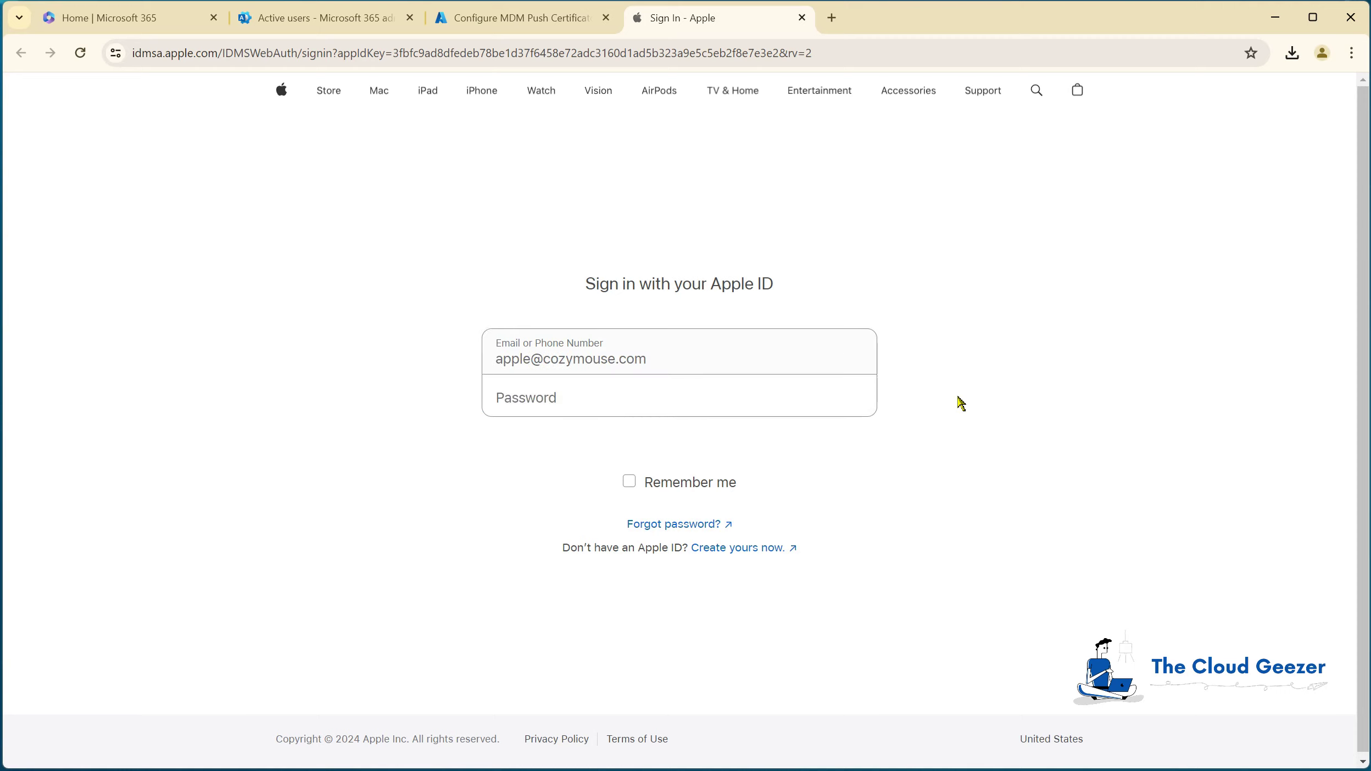
type("p")
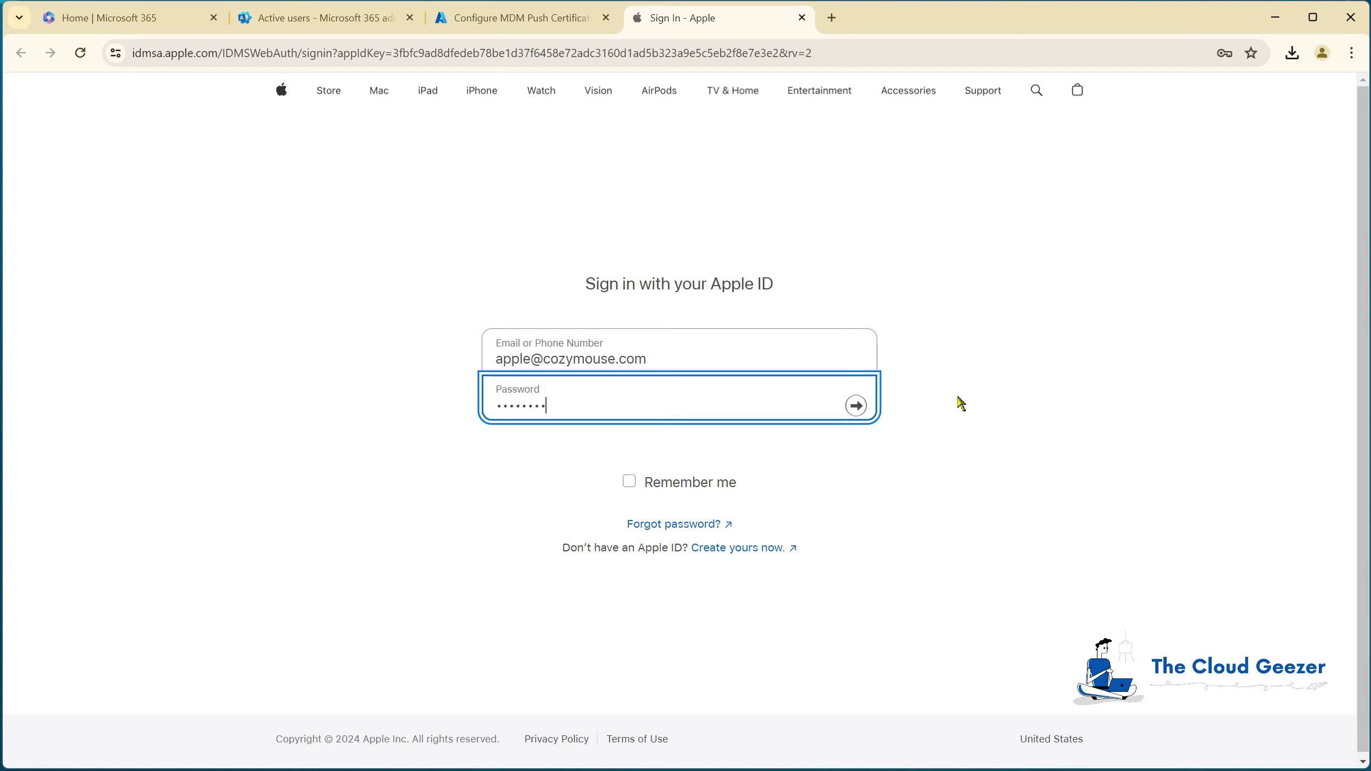
key("Return")
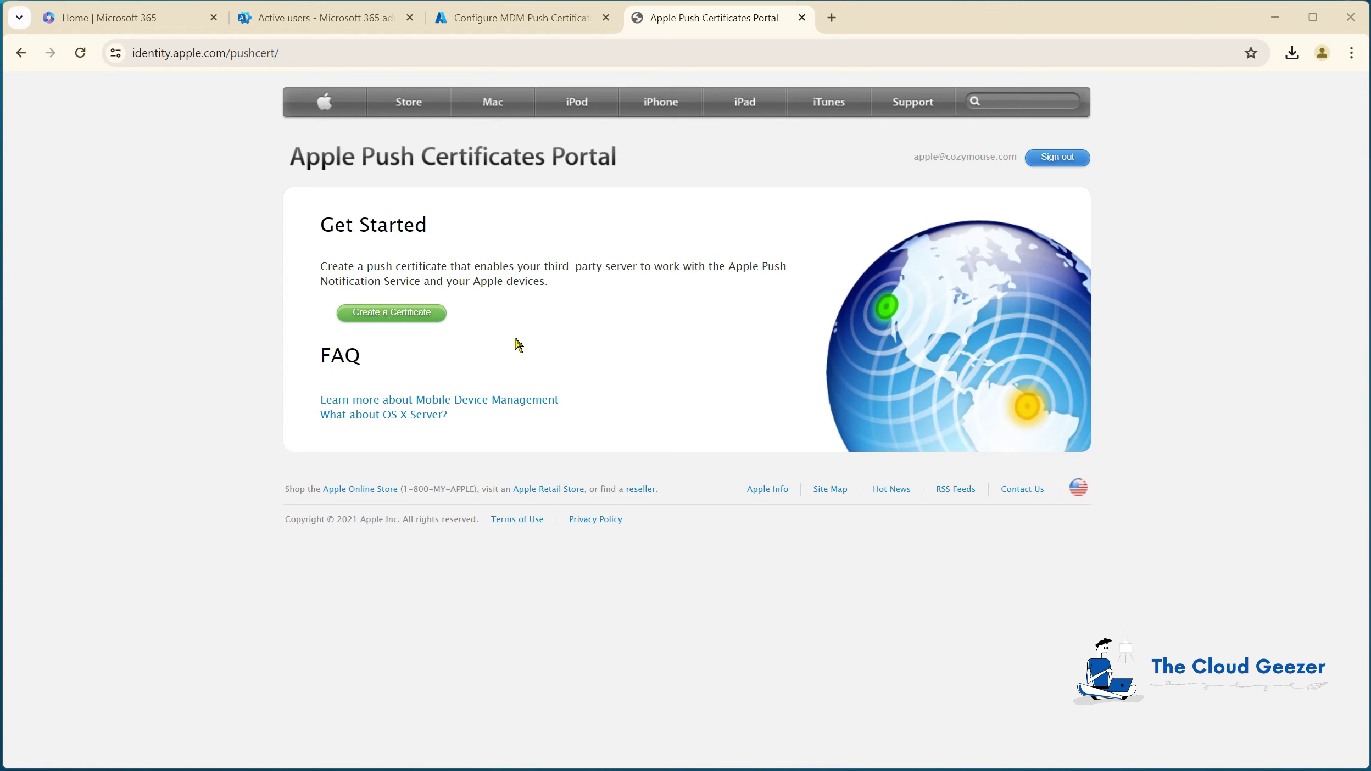
Step: Create a push certificate from IntuneCSR.csr, download its .pem file, and close the portal tab
left_click(409, 314)
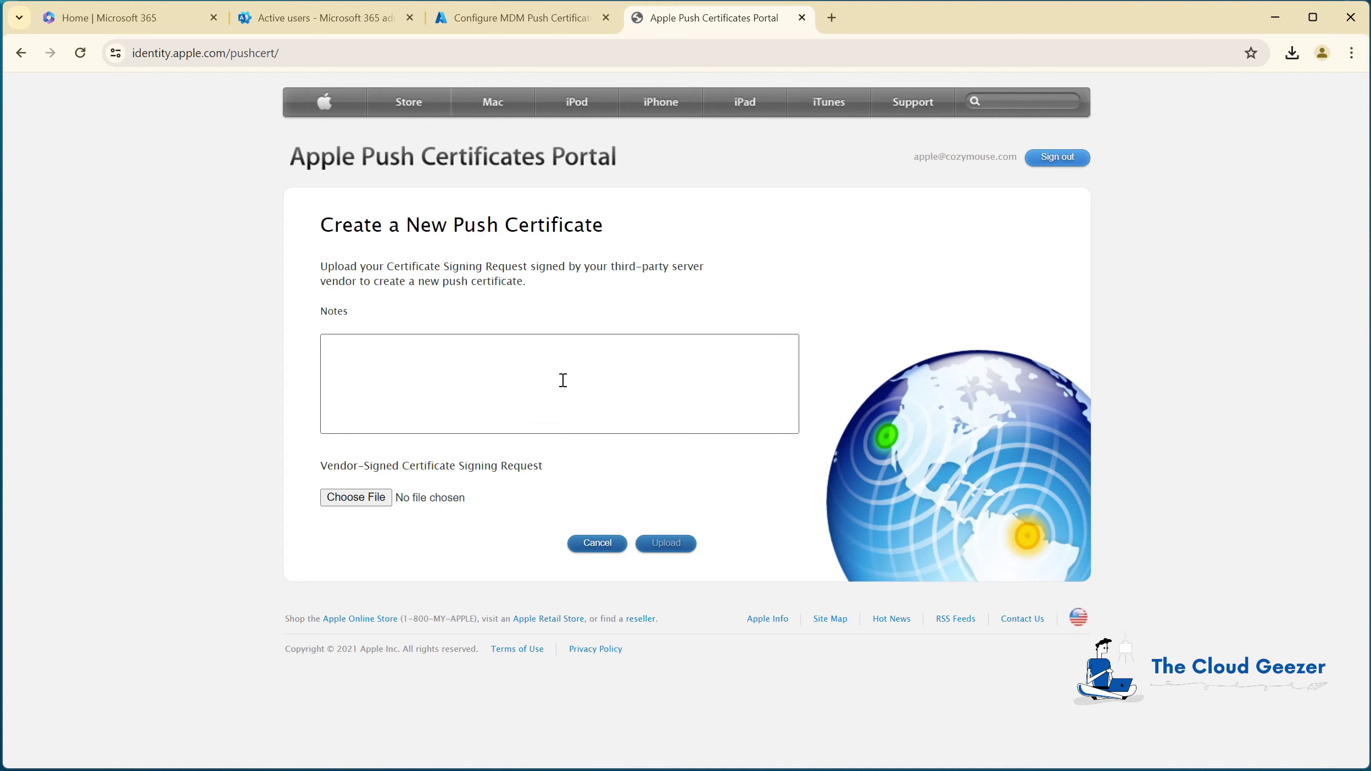
left_click(362, 501)
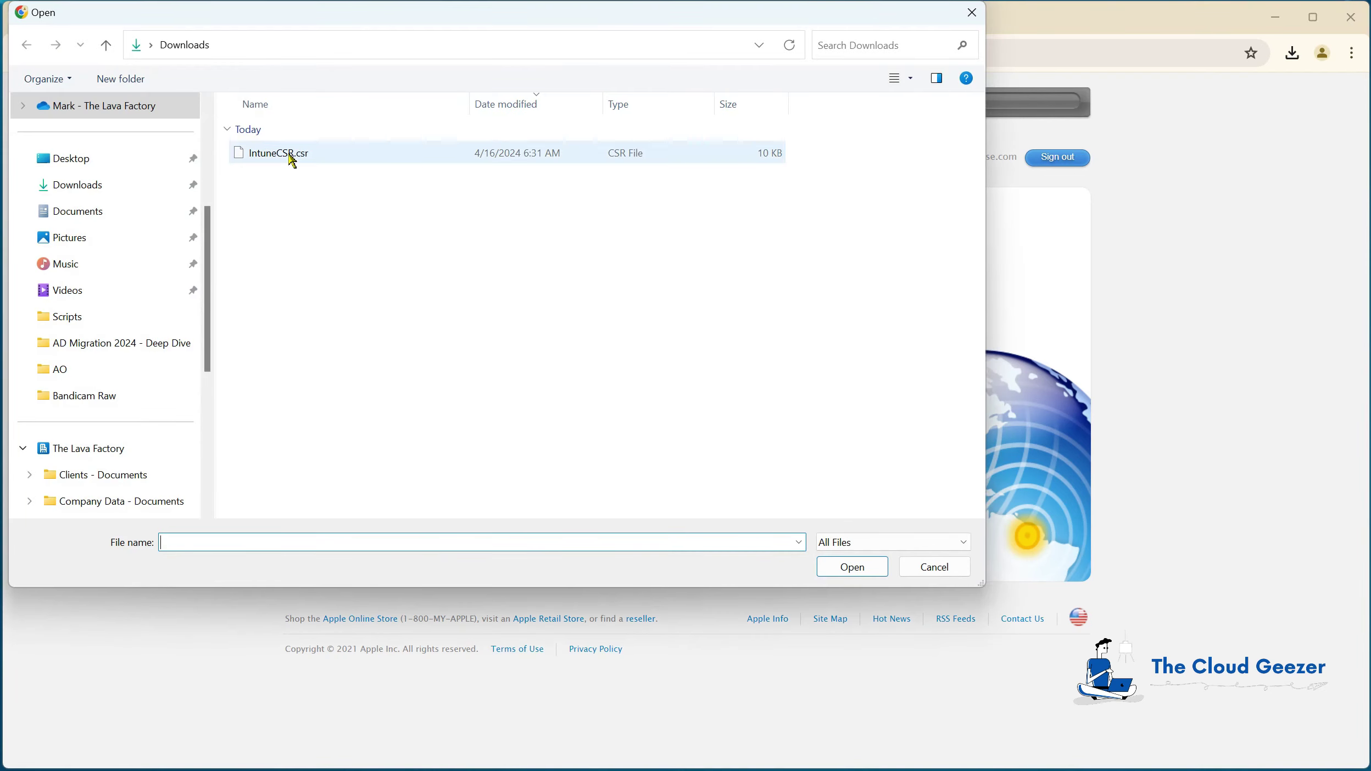
left_click(270, 157)
left_click(841, 568)
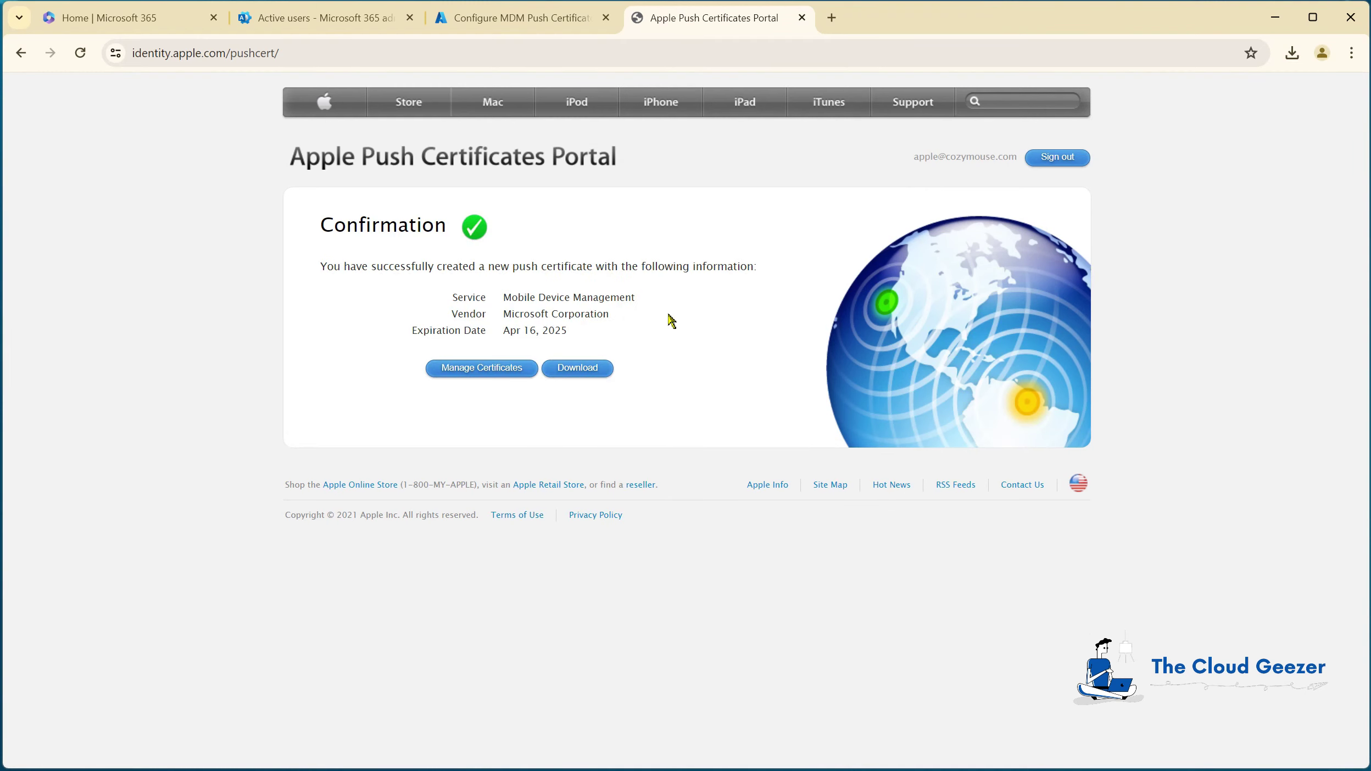
left_click(581, 376)
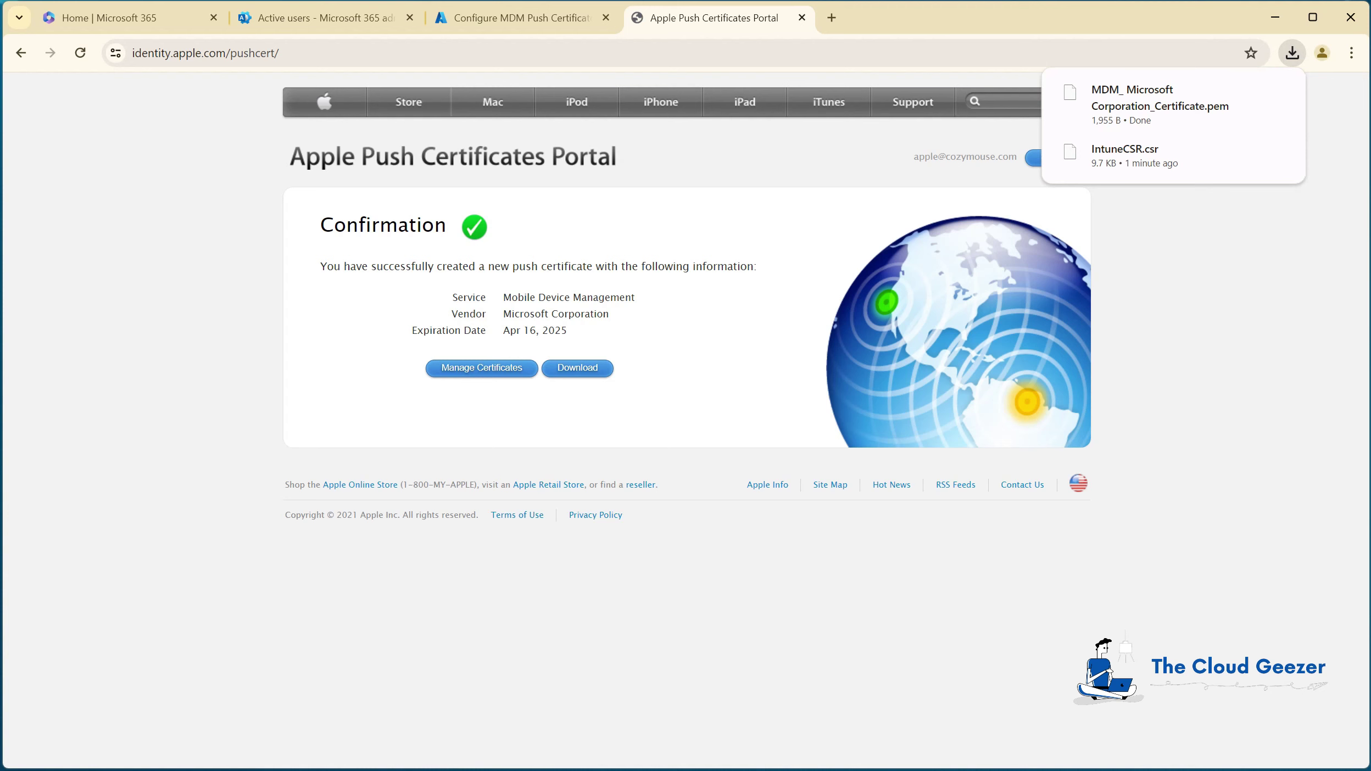
key("ctrl+w")
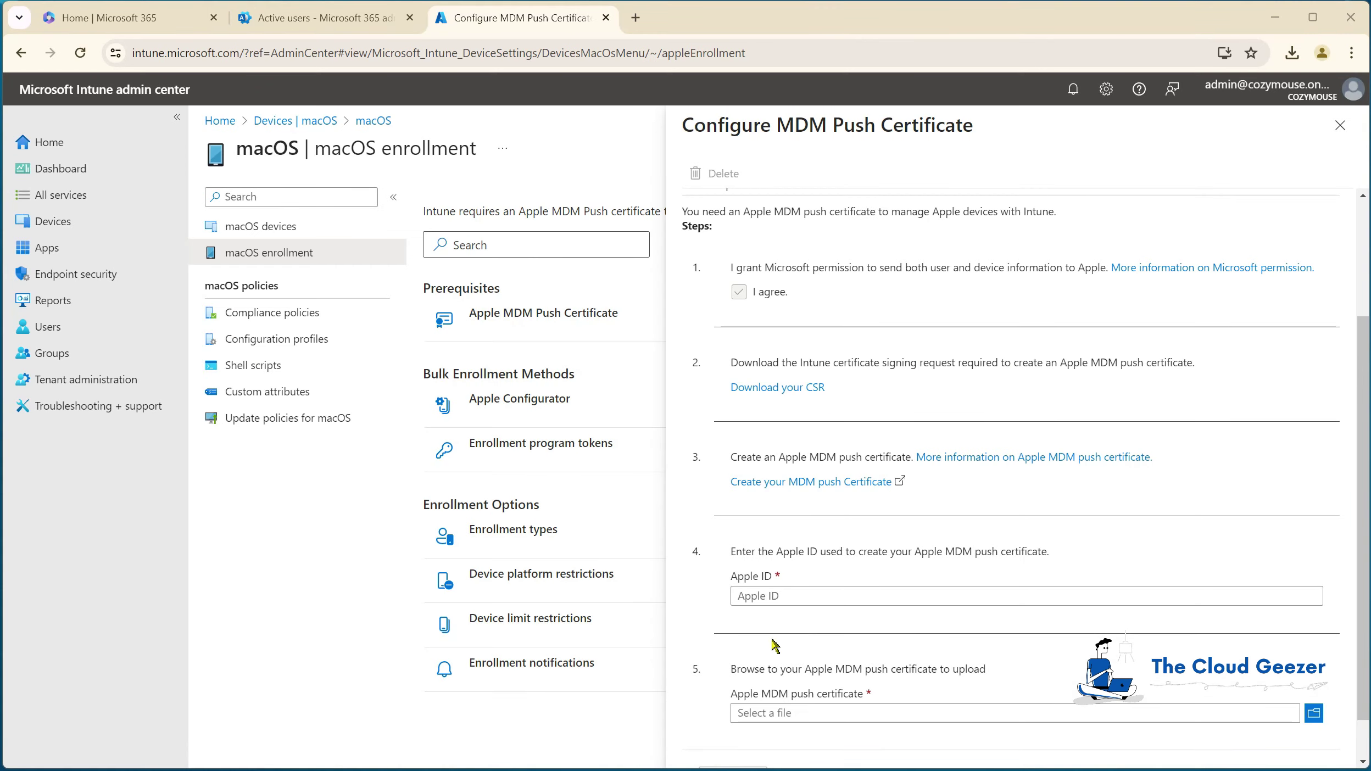
Step: Enter the Apple ID and select the downloaded MDM_ Microsoft Corporation_Certificate.pem file
left_click(802, 597)
left_click(801, 596)
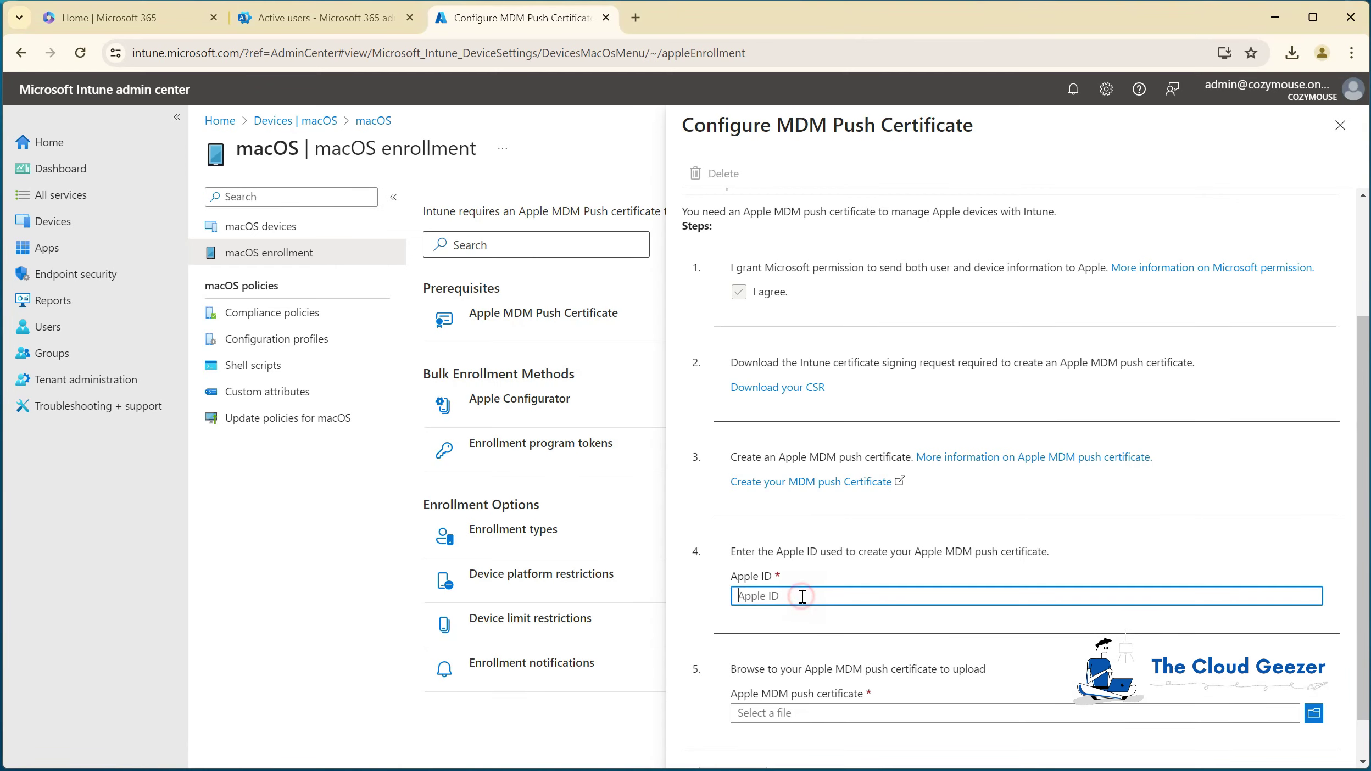
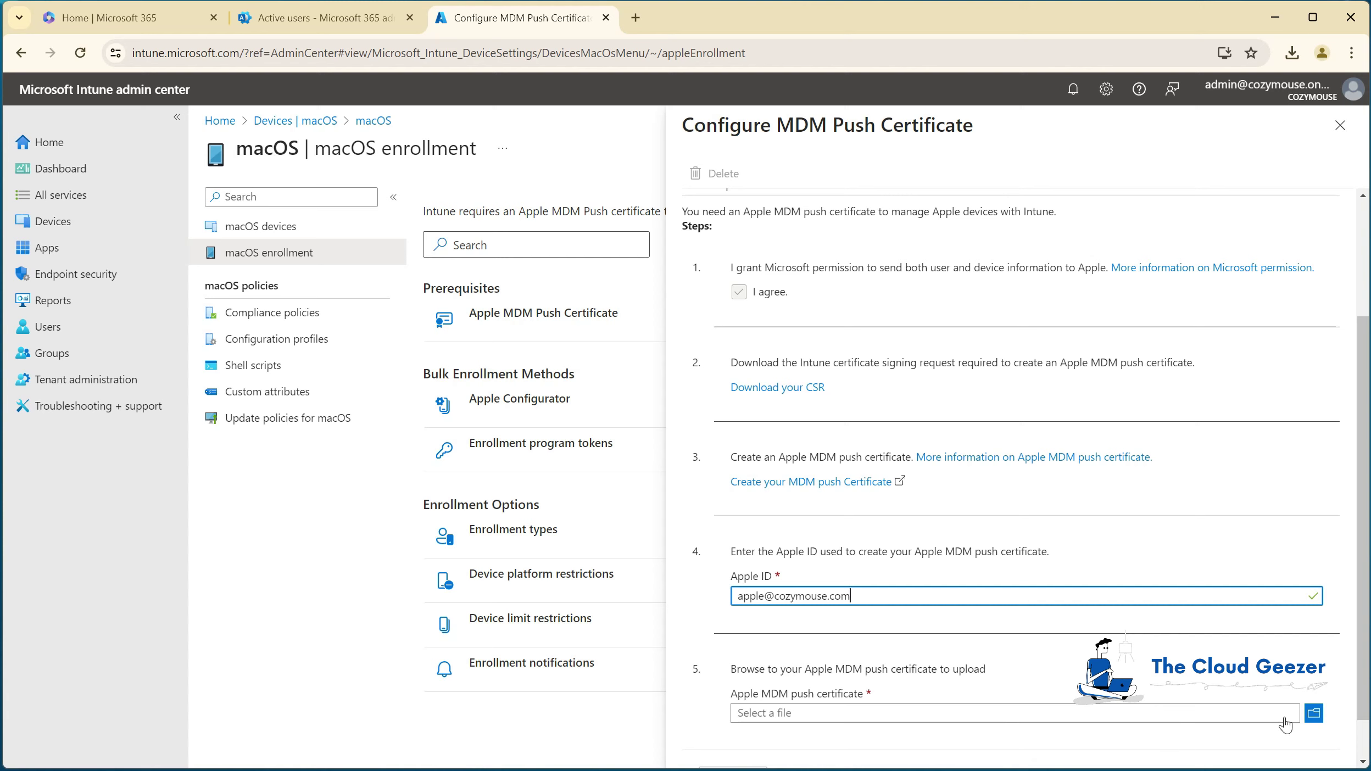
left_click(1314, 713)
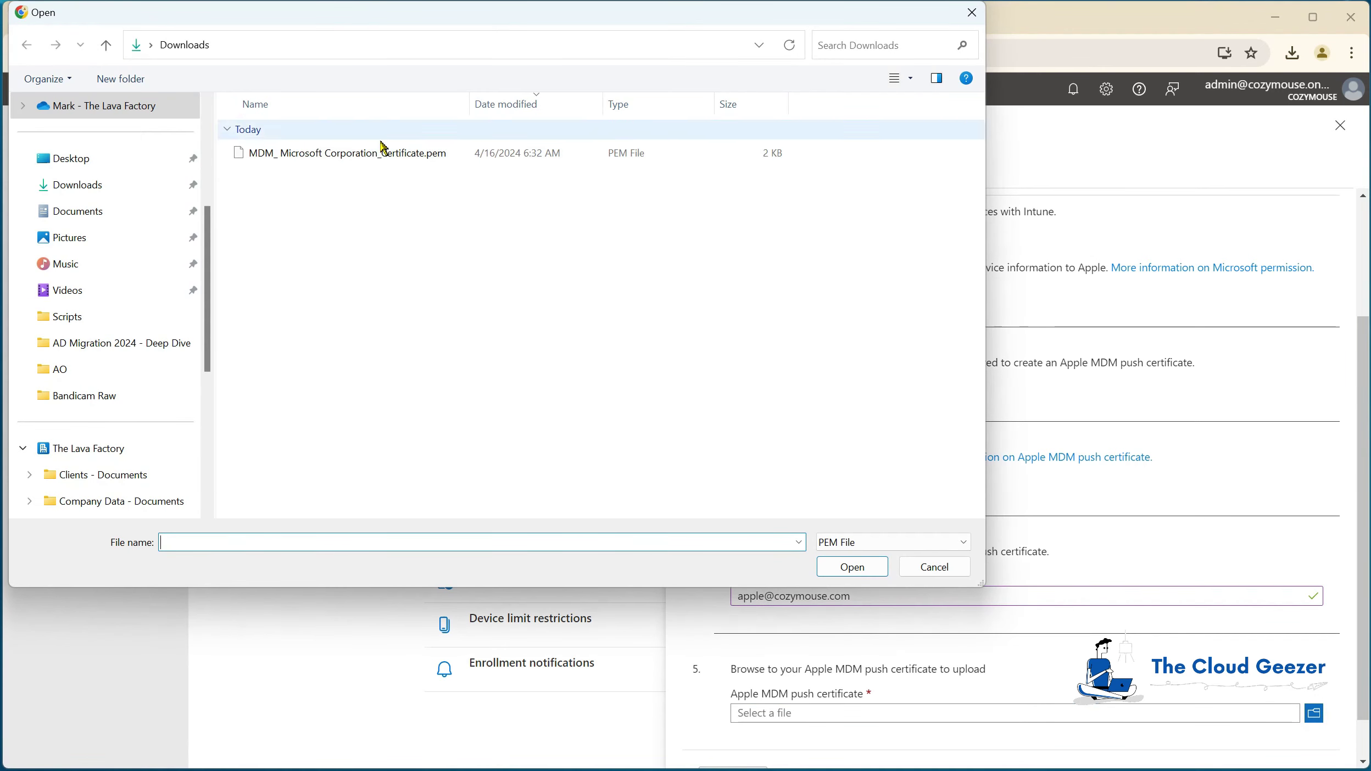
left_click(379, 153)
left_click(859, 569)
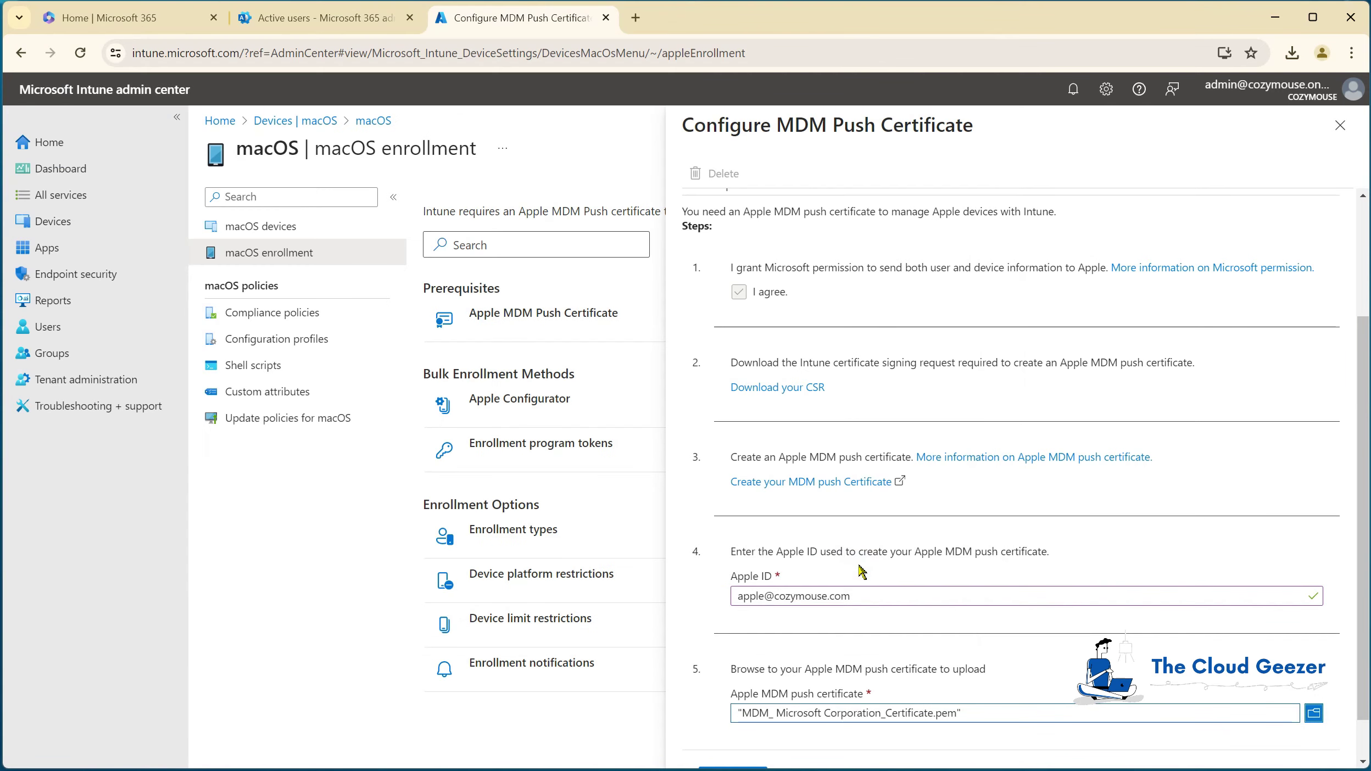
Step: Upload the push certificate, confirm it shows Active until 4/16/2025, and close the panel
scroll(1062, 606, "down", 1)
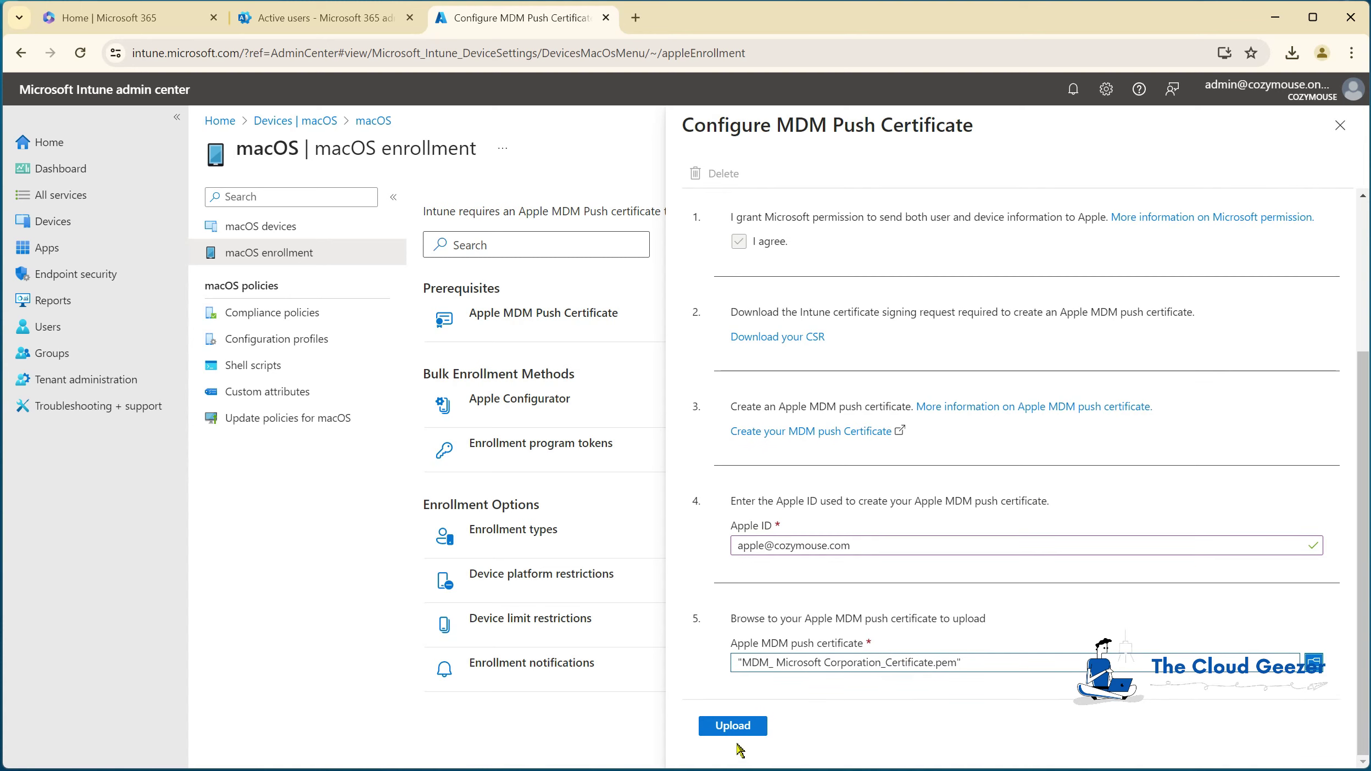
left_click(735, 727)
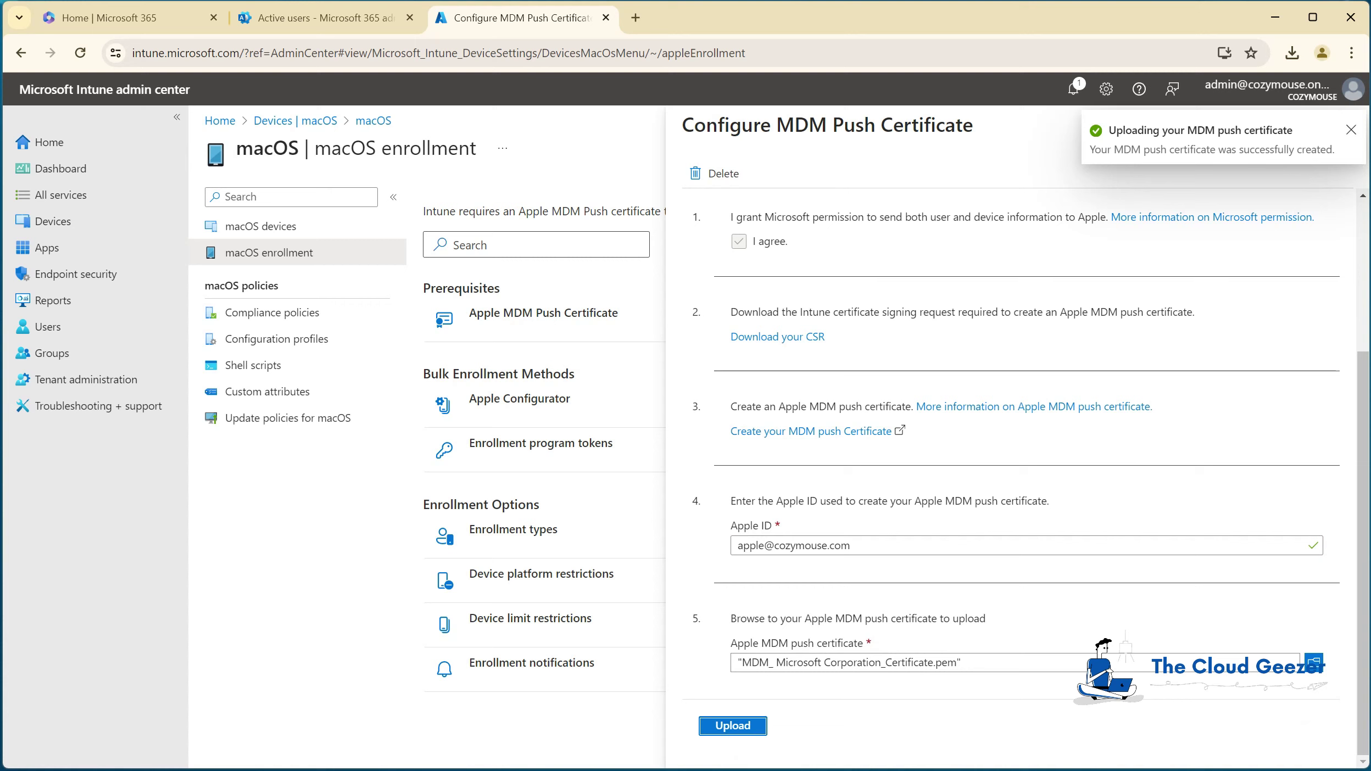
left_click_drag(1358, 434, 1358, 236)
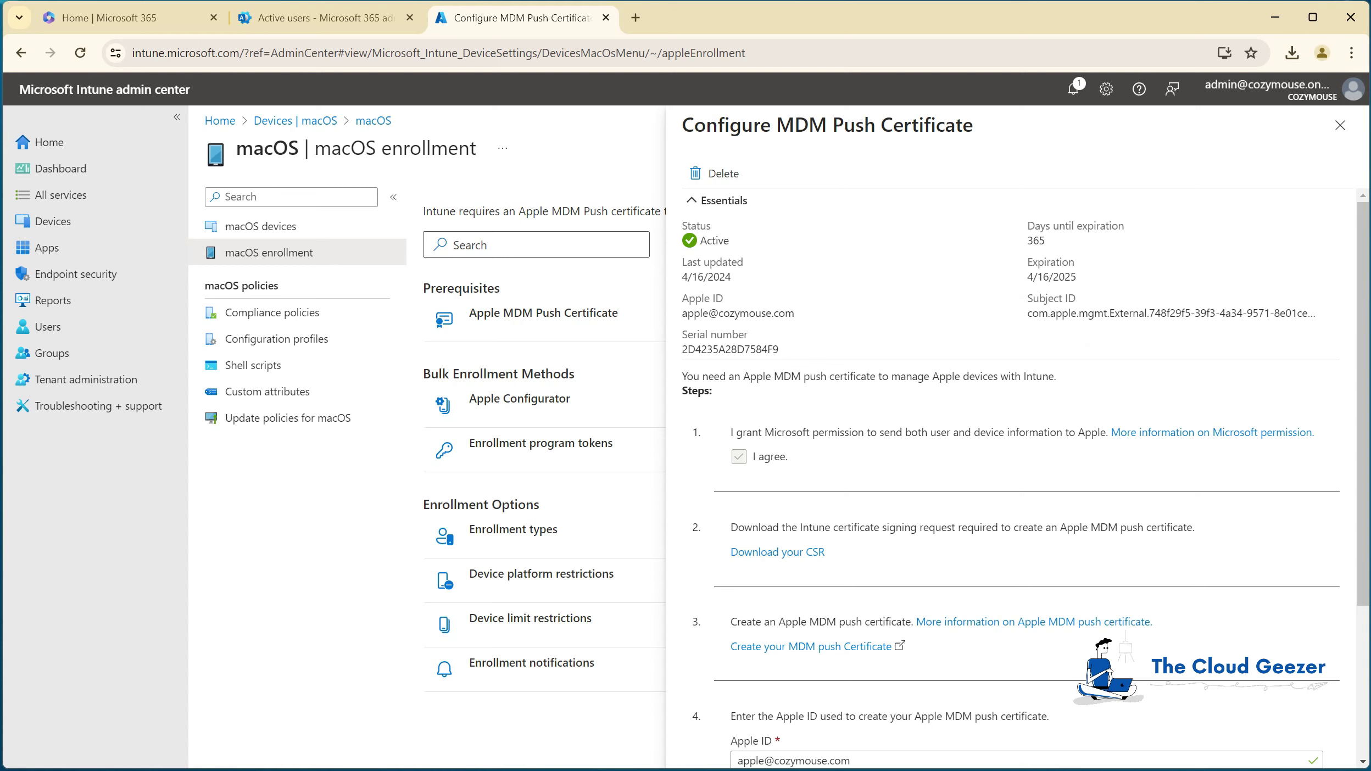
left_click(1340, 125)
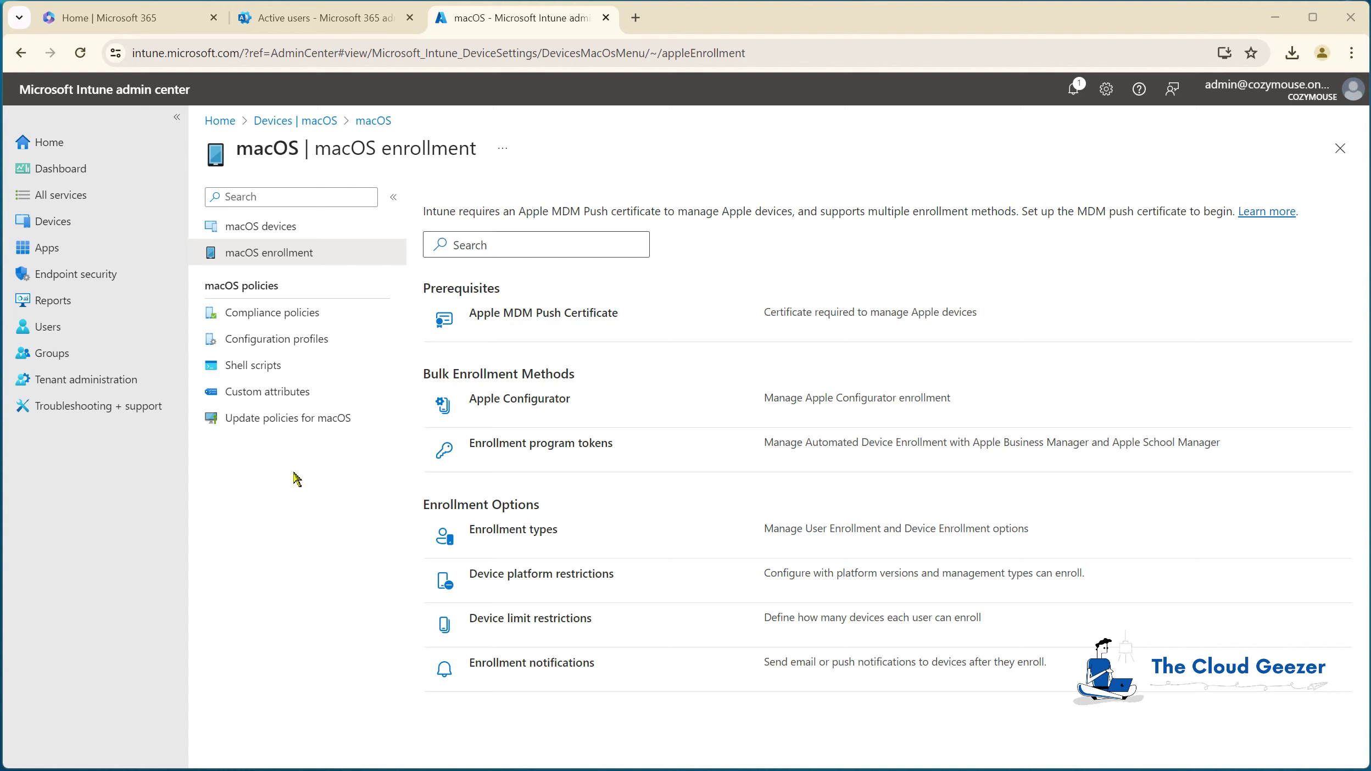
Step: Create a Mac compliance policy named 'Compliance Policy Cozymouse' and continue to its compliance settings
left_click(283, 312)
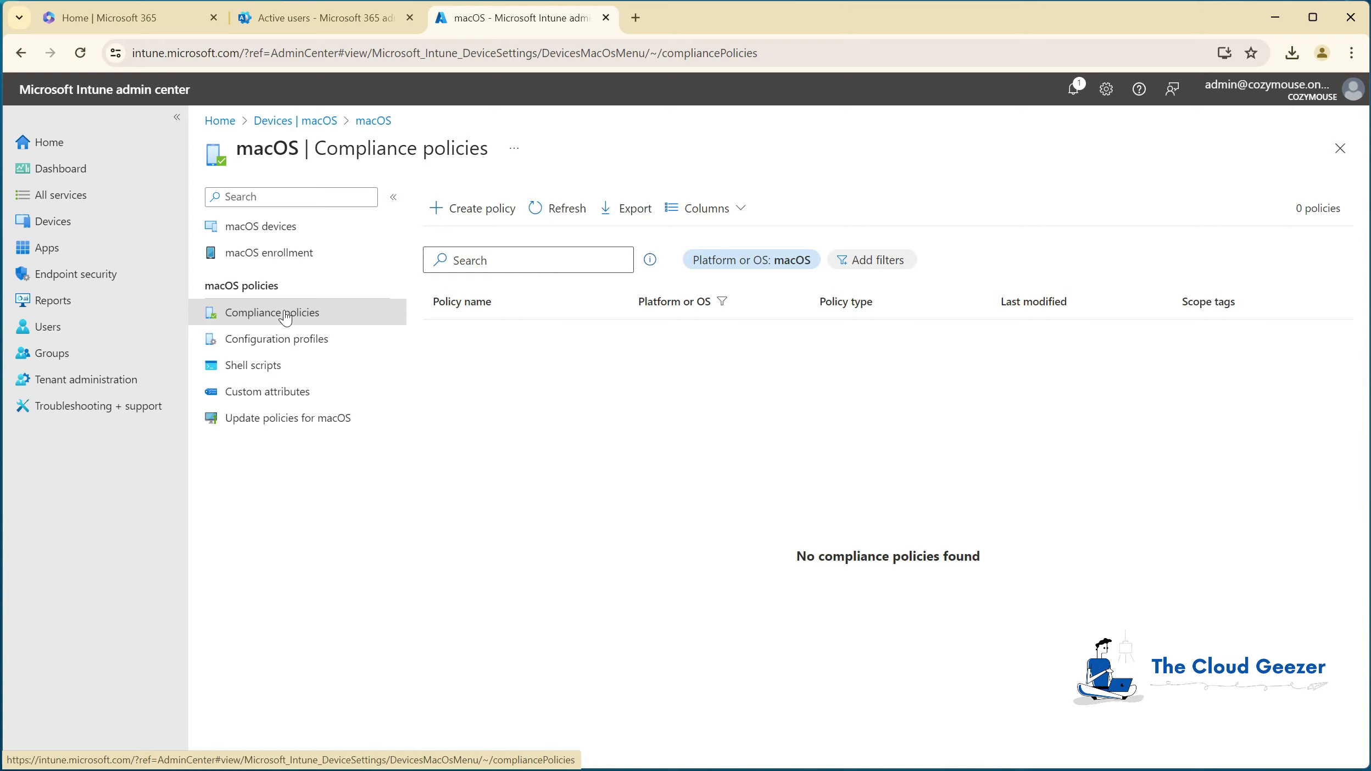
left_click(285, 318)
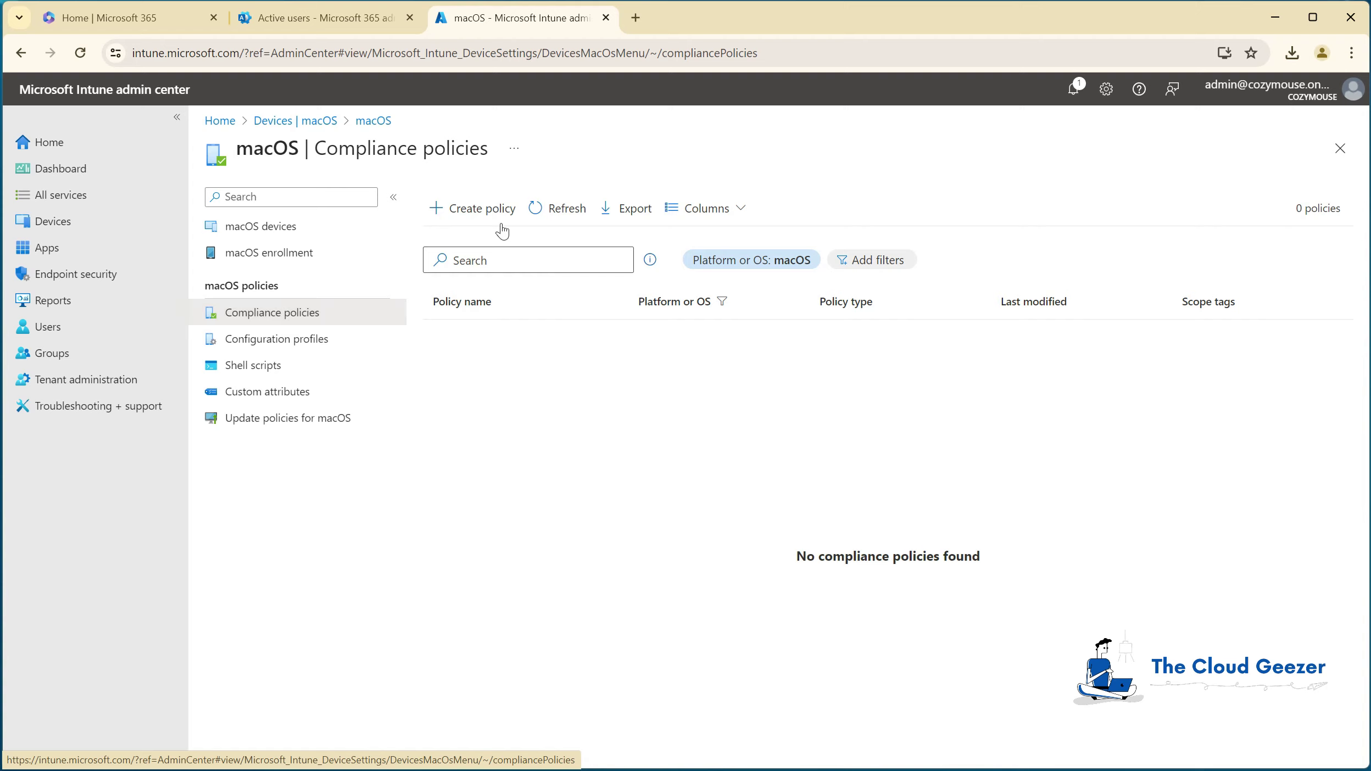
left_click(479, 209)
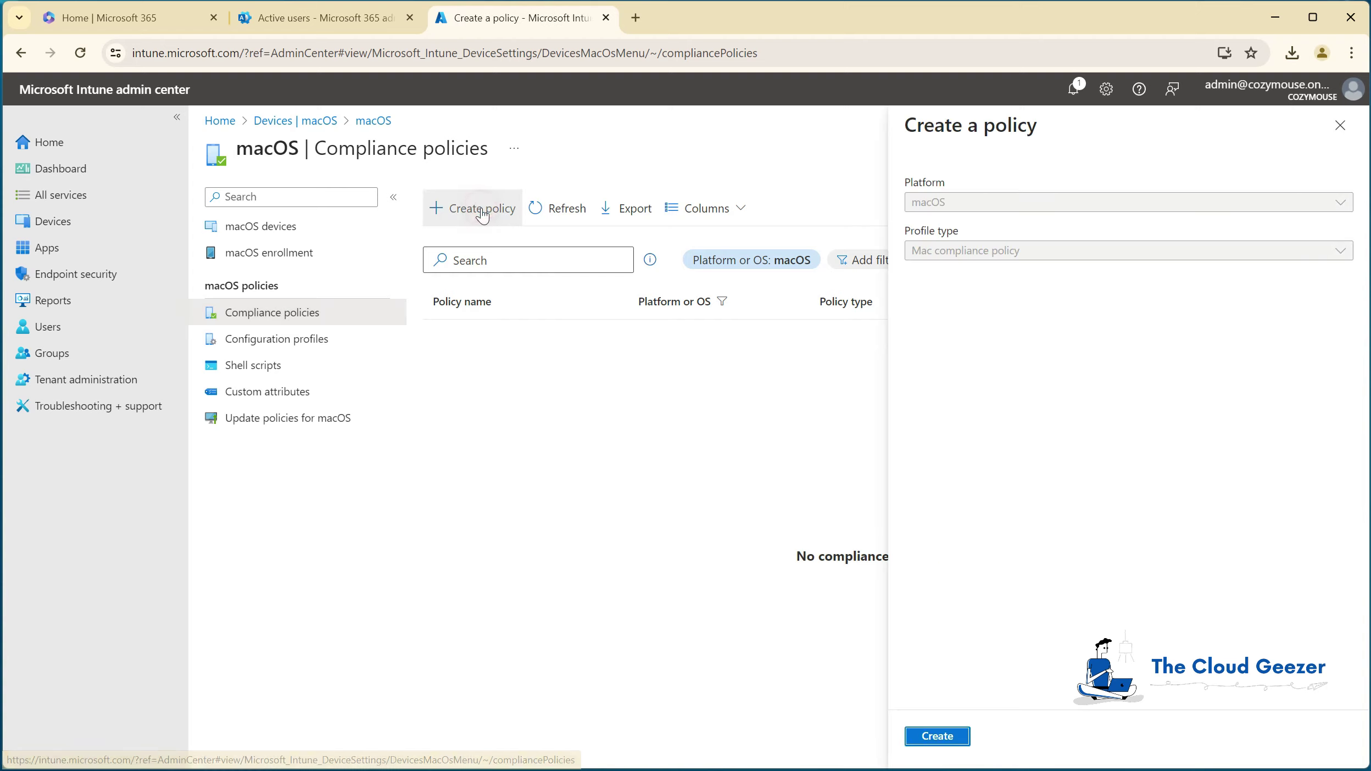
left_click(937, 736)
left_click(497, 247)
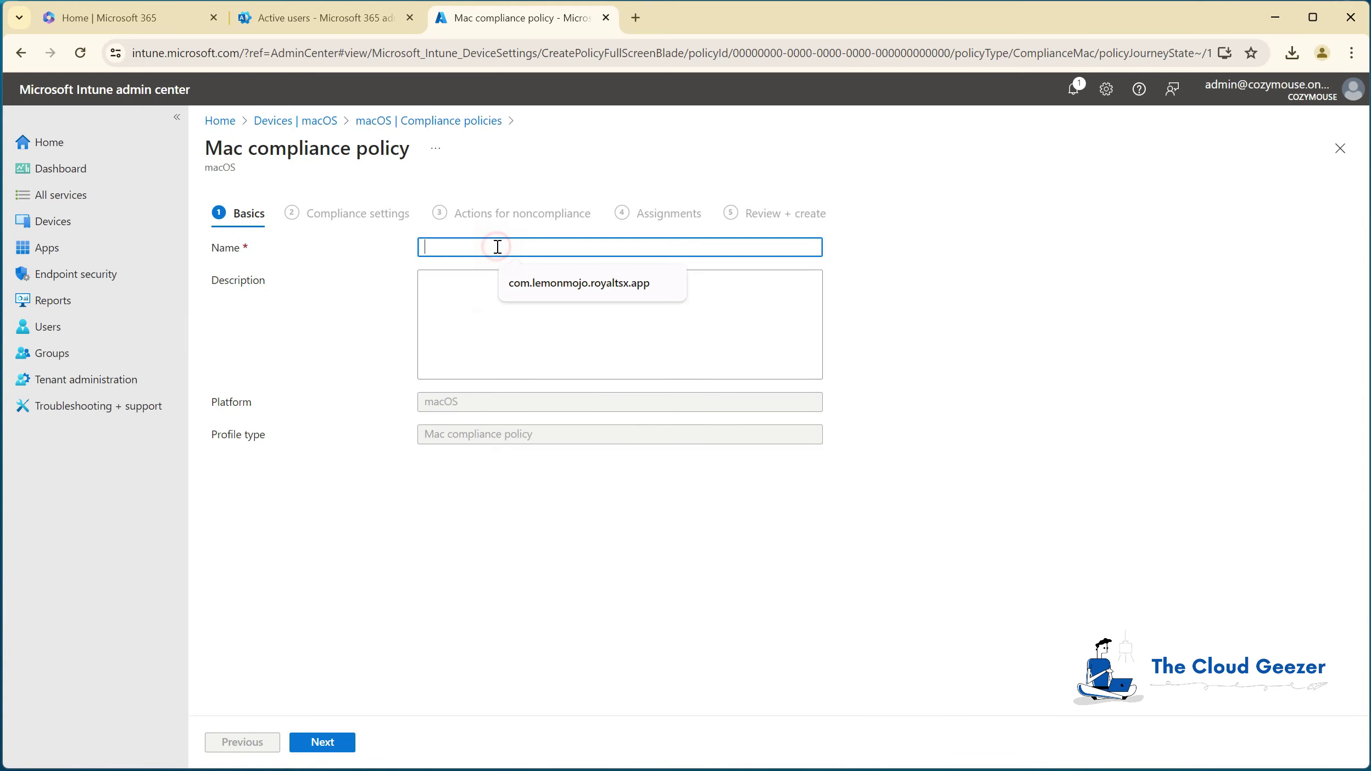
type("Compliance Policy Cozymouse")
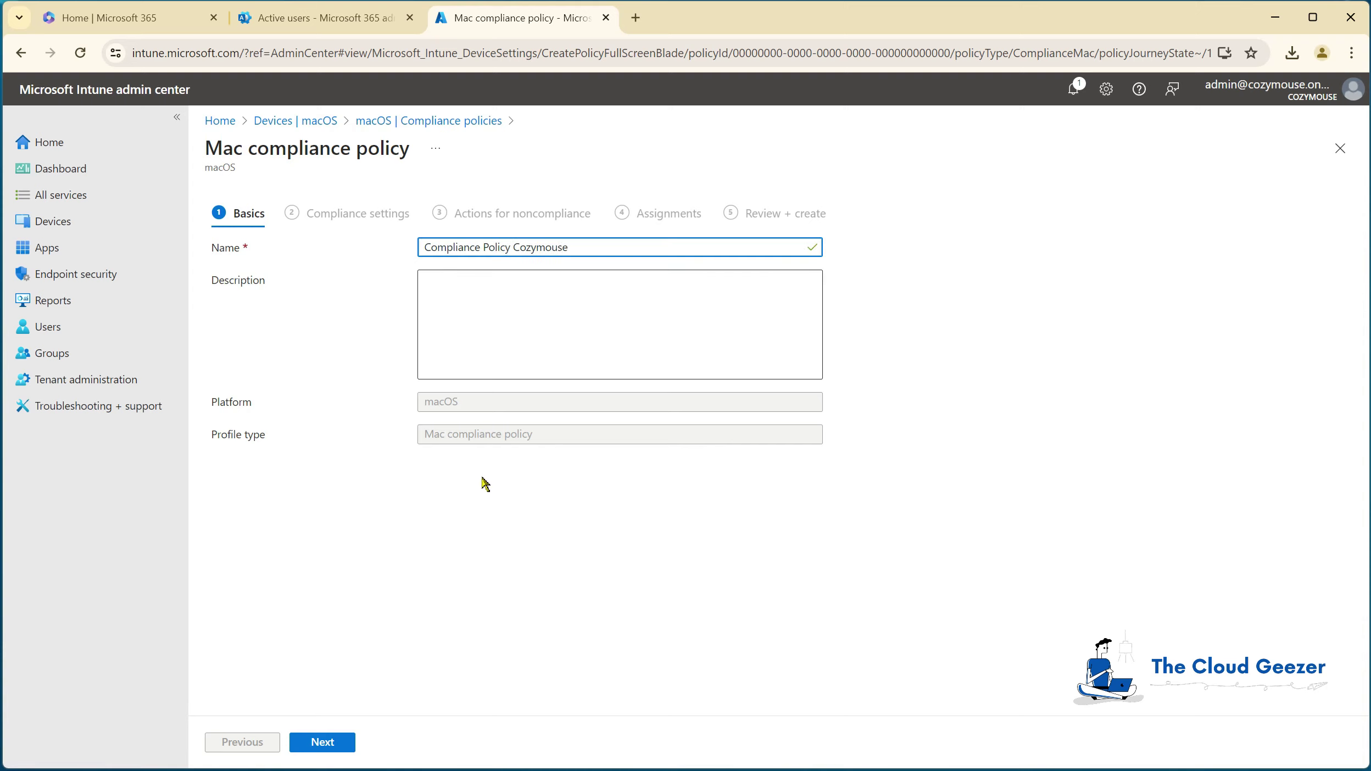
left_click(329, 745)
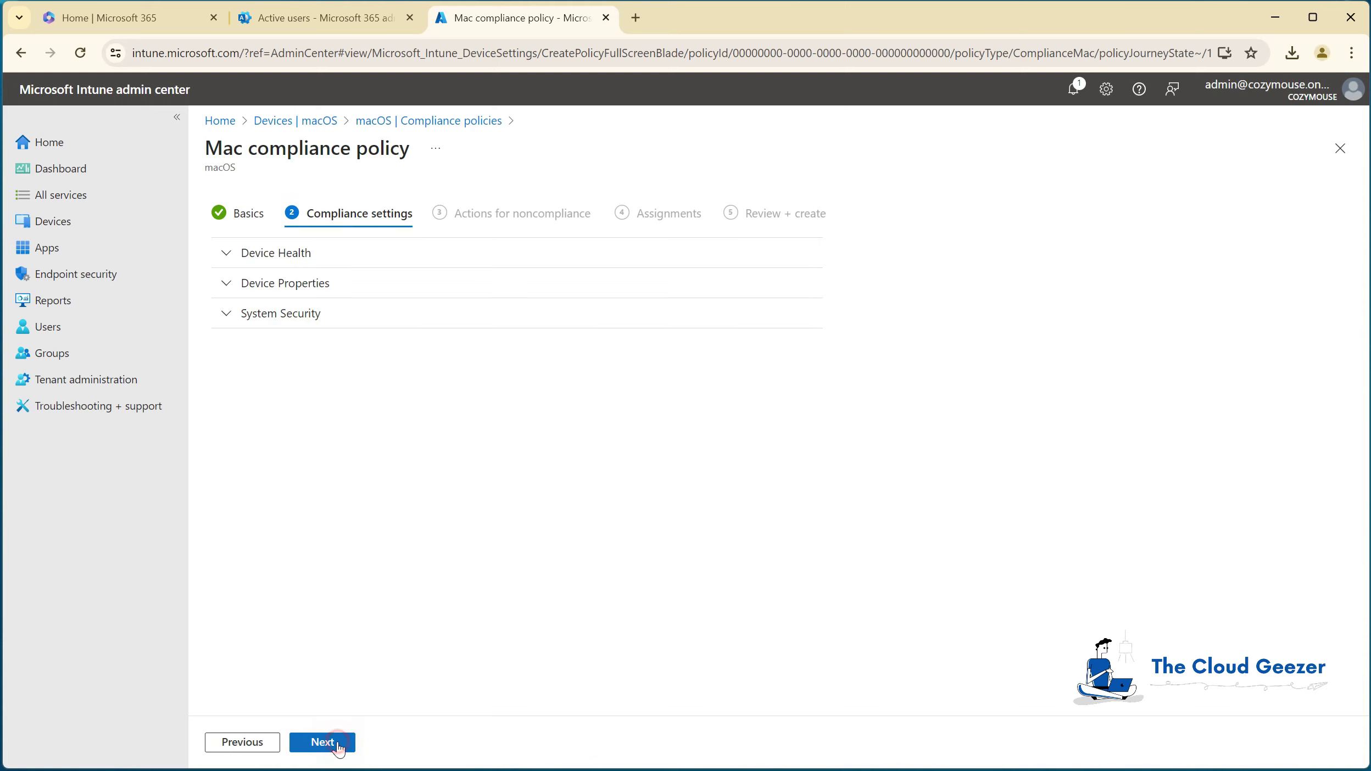
Step: Set Minimum OS version to 12.0 under Device Properties, review System Security, and continue
left_click(225, 256)
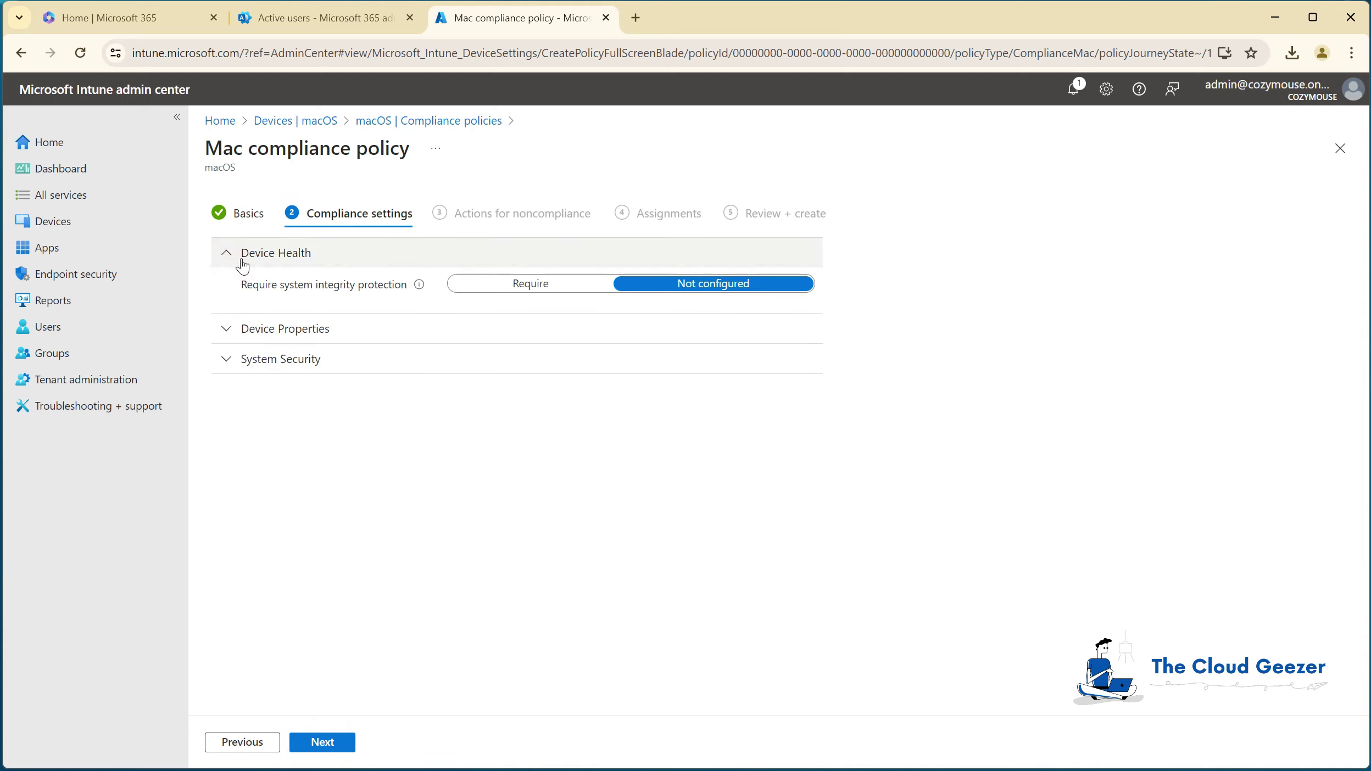
left_click(226, 336)
left_click(570, 388)
type("12")
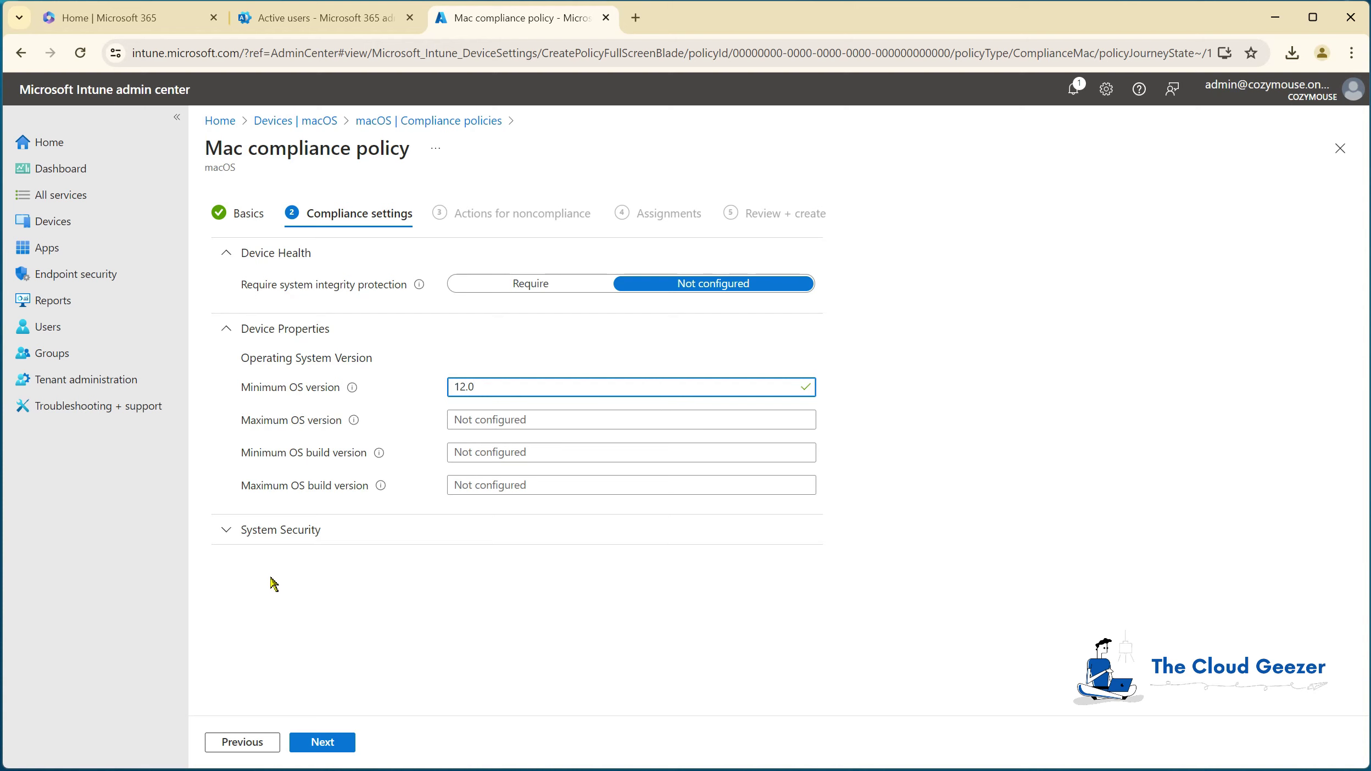
left_click(225, 534)
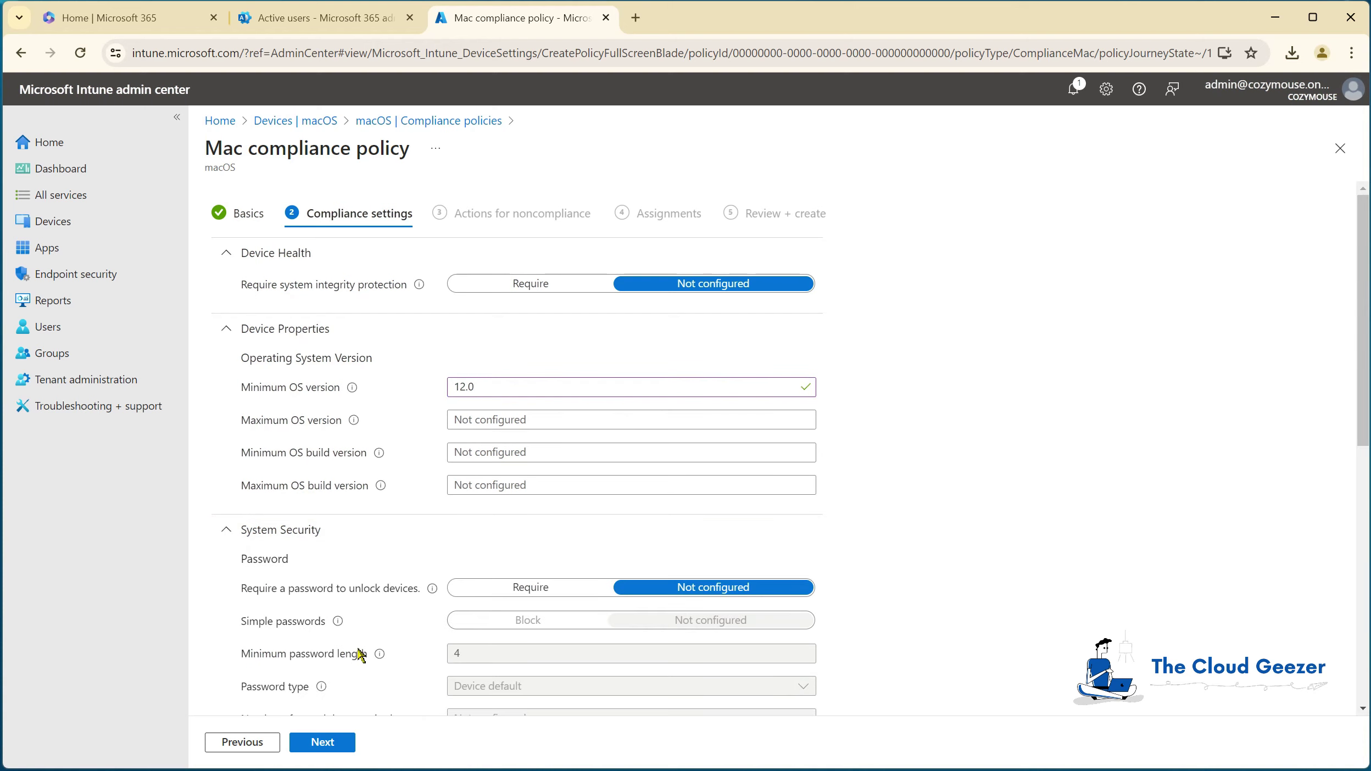
scroll(359, 654, "down", 4)
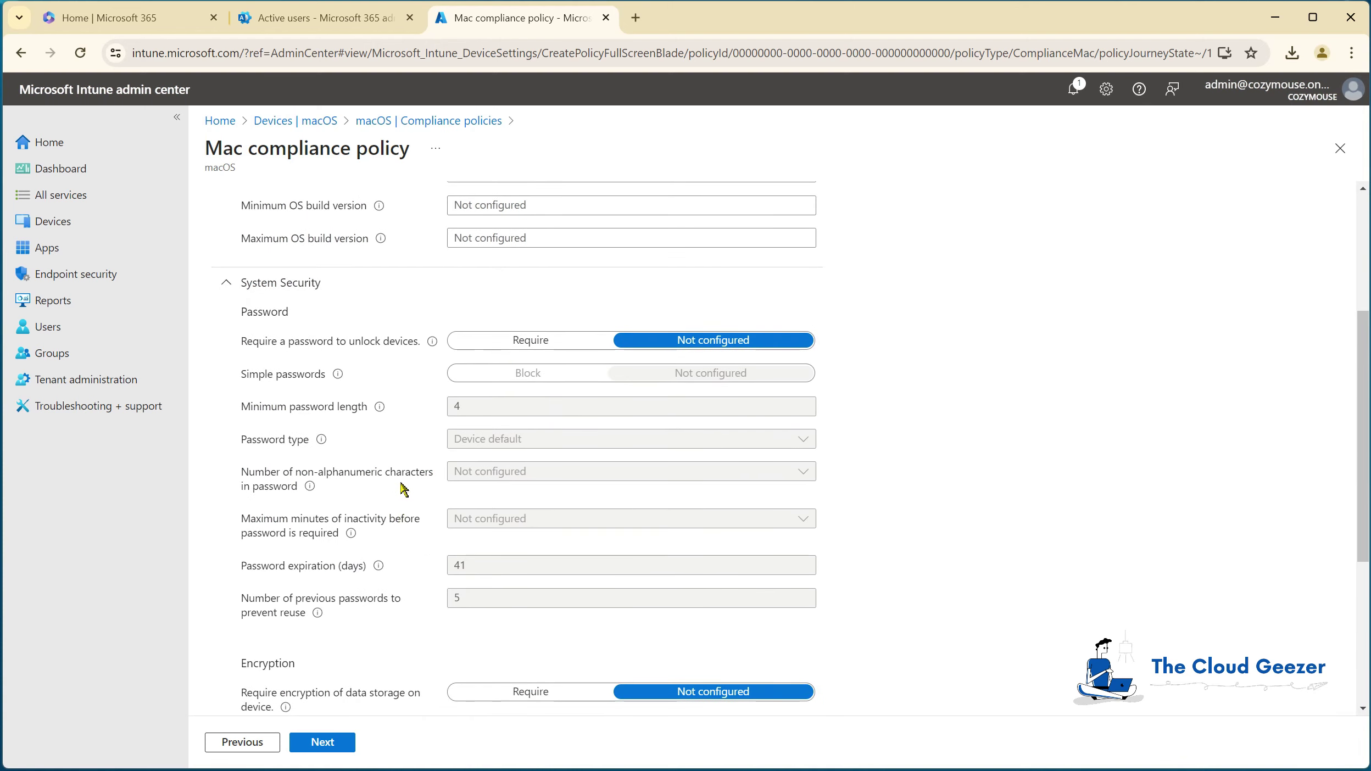
scroll(404, 489, "down", 3)
scroll(403, 497, "down", 3)
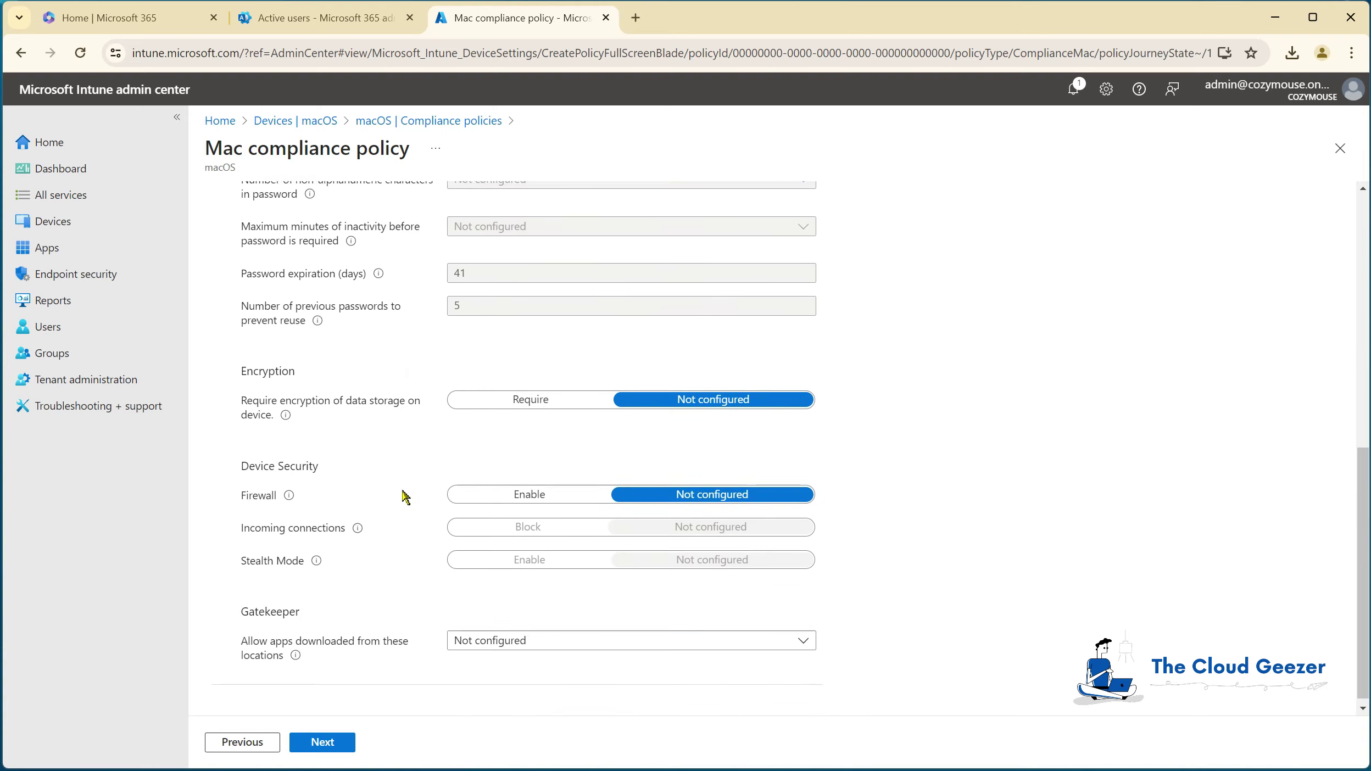
scroll(404, 489, "up", 10)
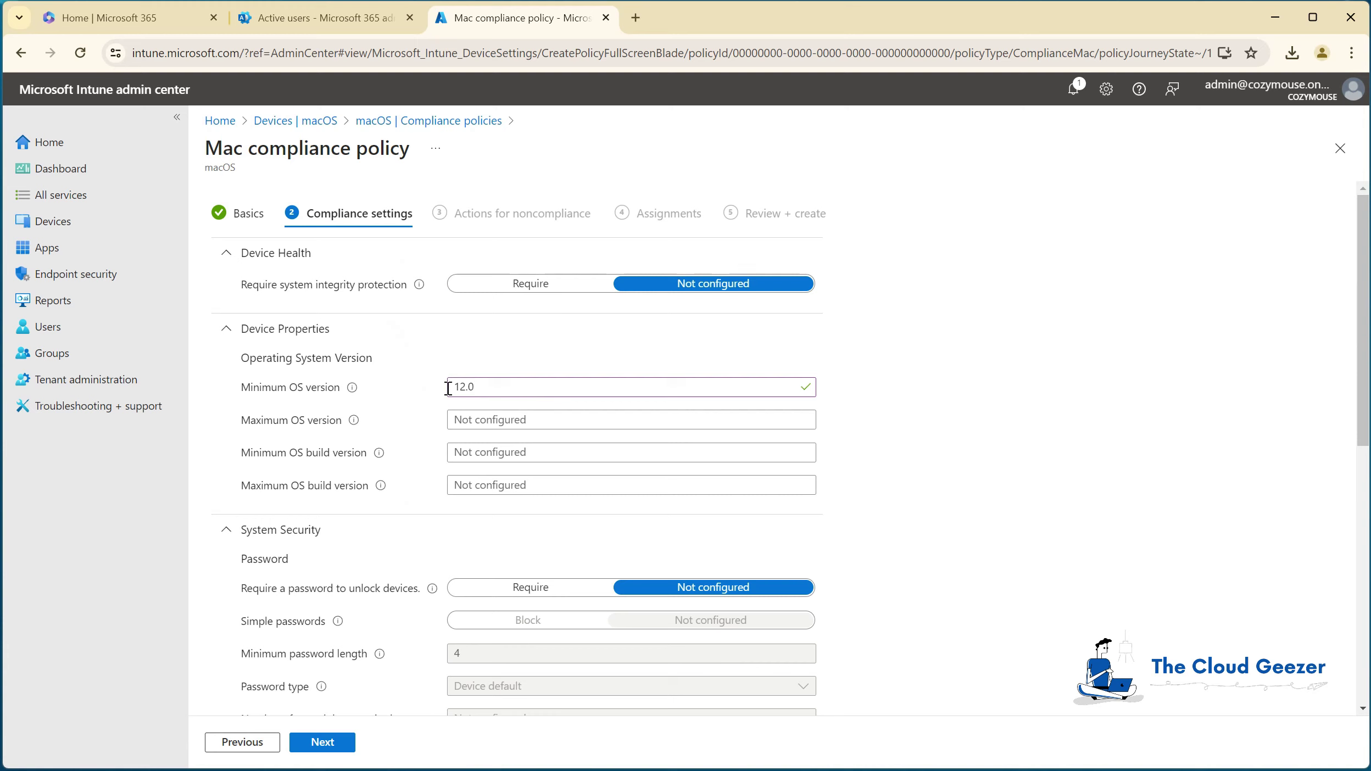
left_click(323, 742)
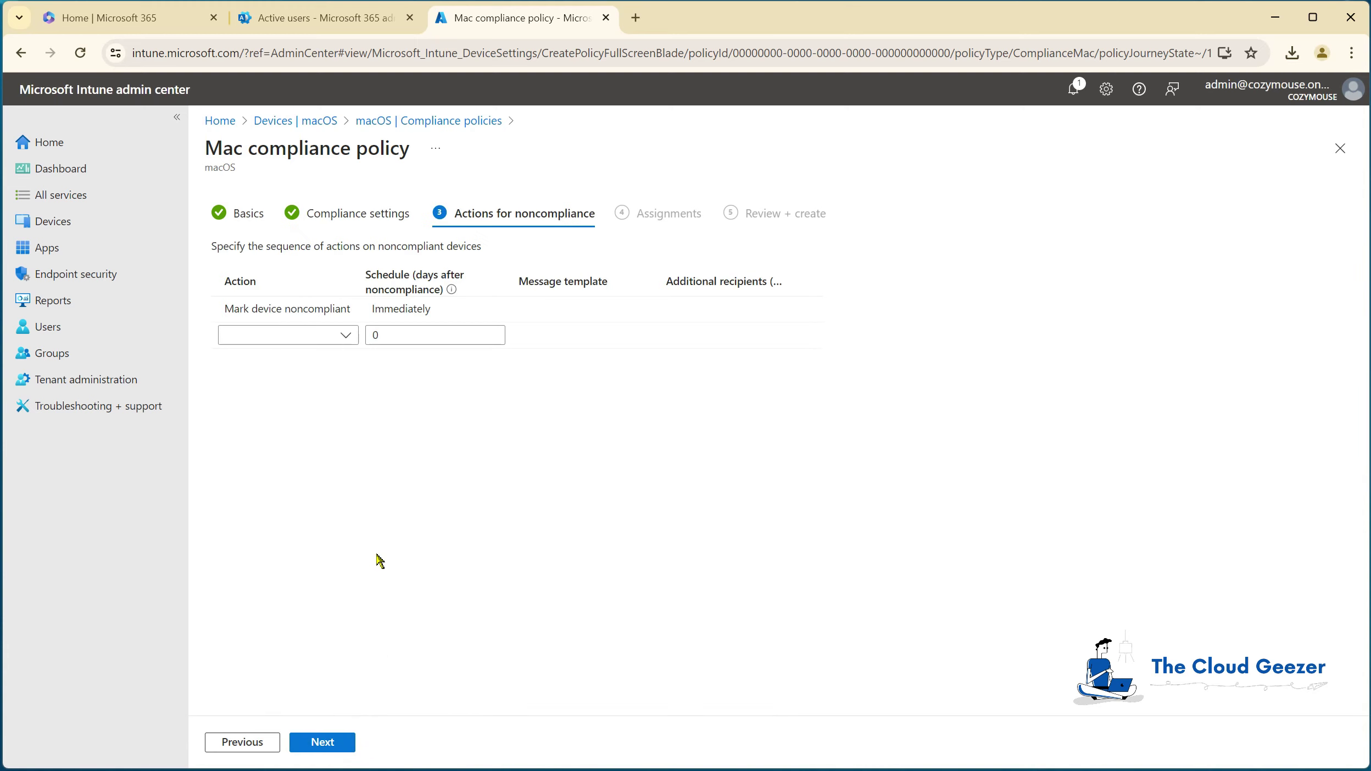
Step: Keep Mark device noncompliant (Immediately) as the sole noncompliance action and continue to Assignments
mouse_move(308, 310)
left_click(343, 336)
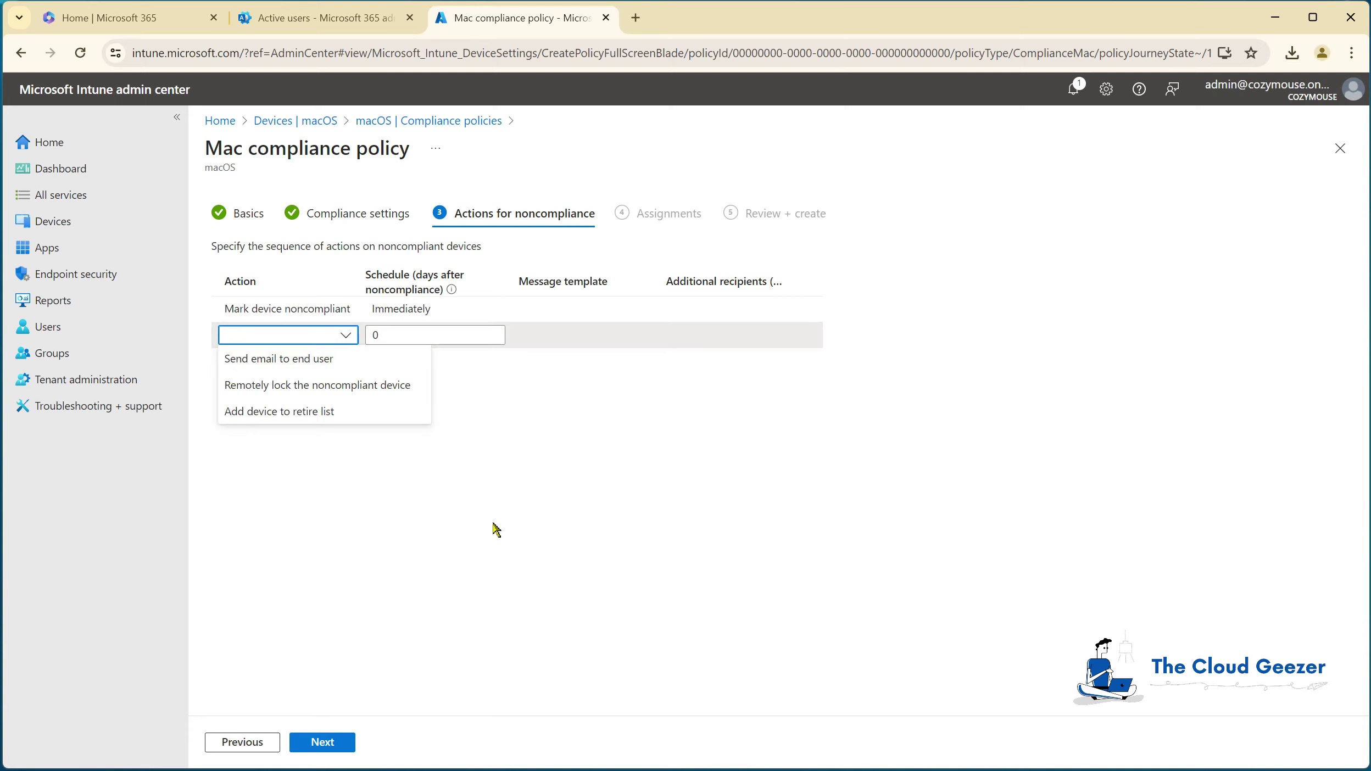
left_click(494, 507)
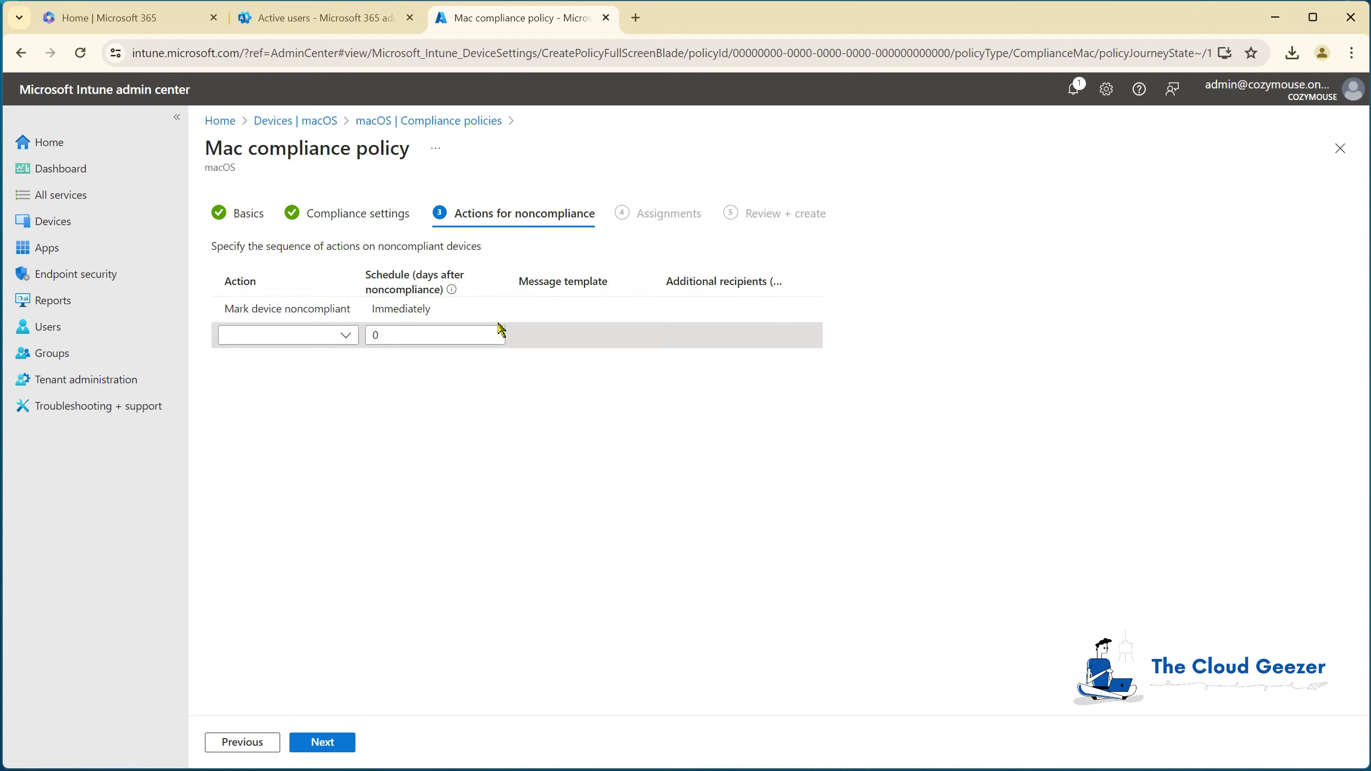
left_click(324, 744)
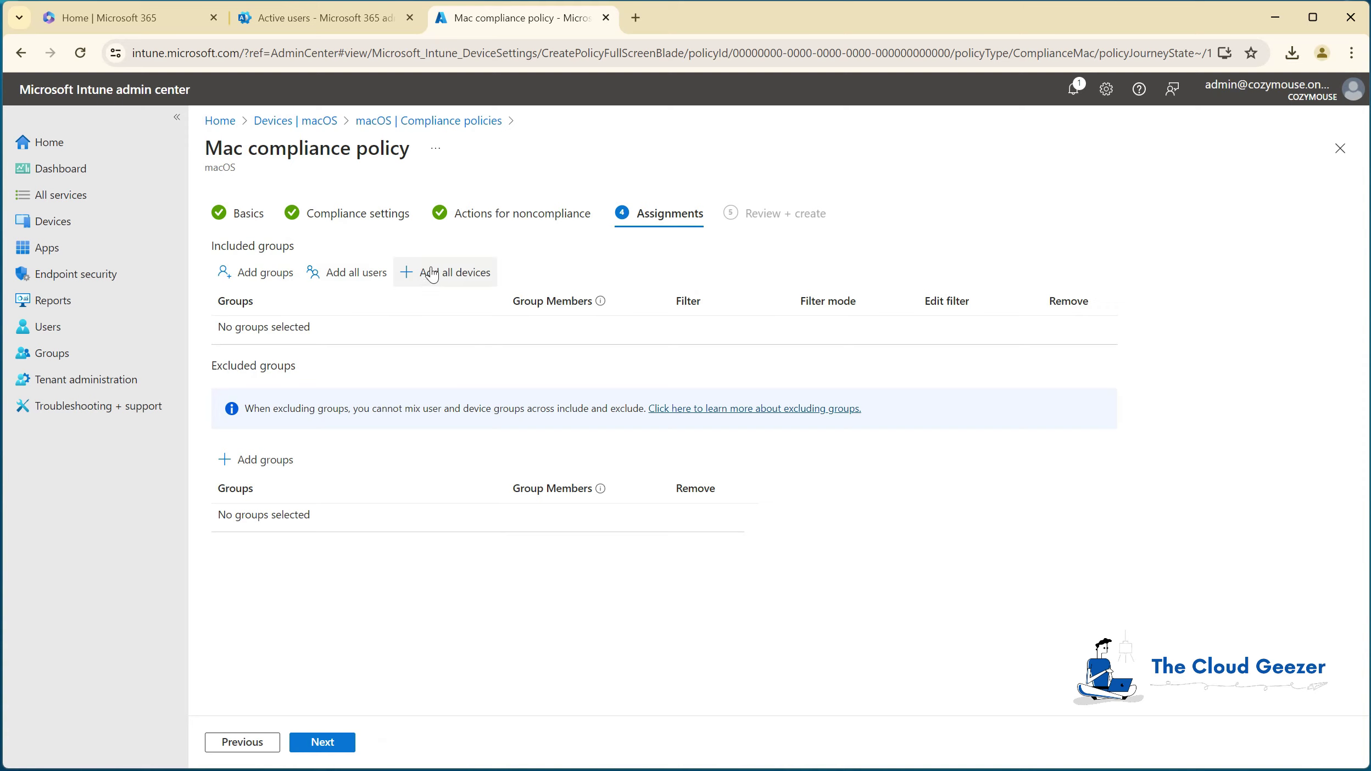
Step: Assign 'Compliance Policy Cozymouse' to All devices and create it
left_click(463, 271)
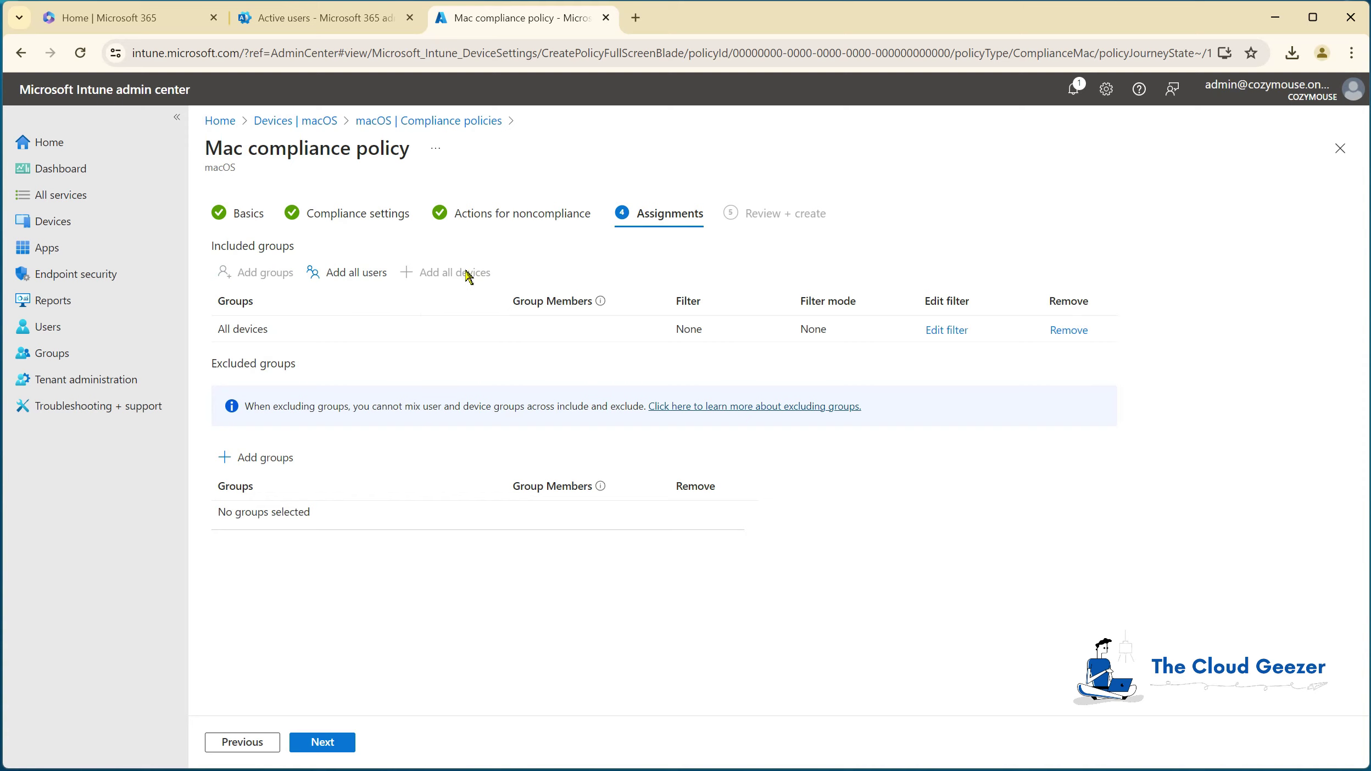
left_click(322, 742)
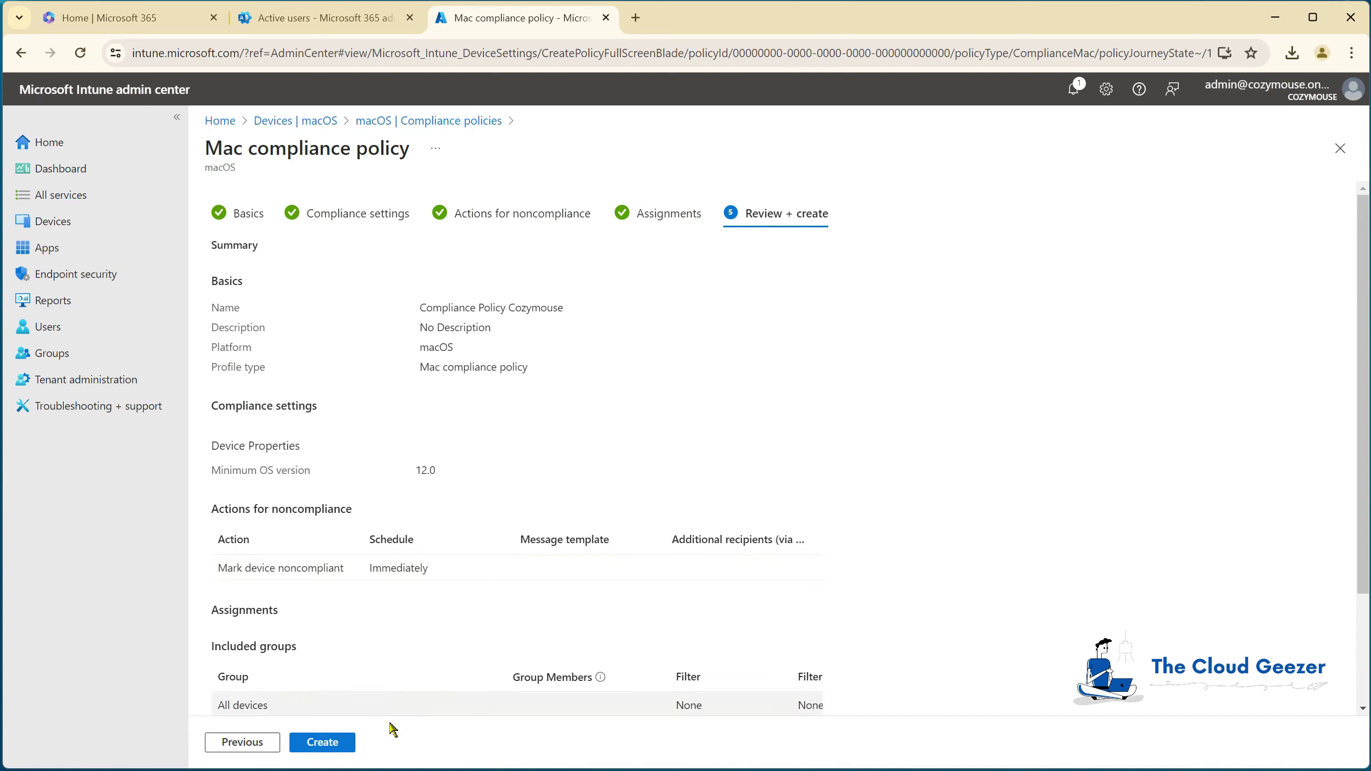
left_click(329, 742)
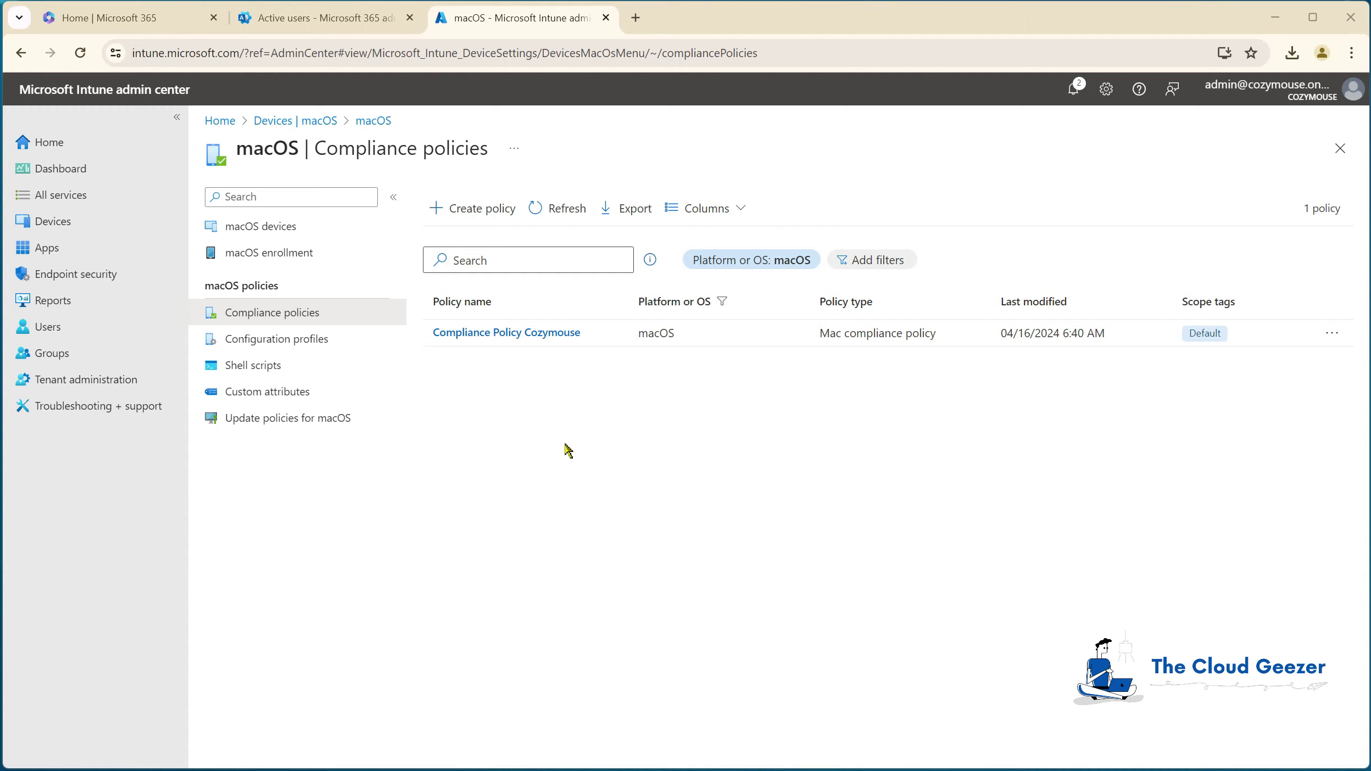
Step: Download CompanyPortal-Installer.pkg in Chrome on the remote Mac from the go.microsoft.com link
left_click(298, 226)
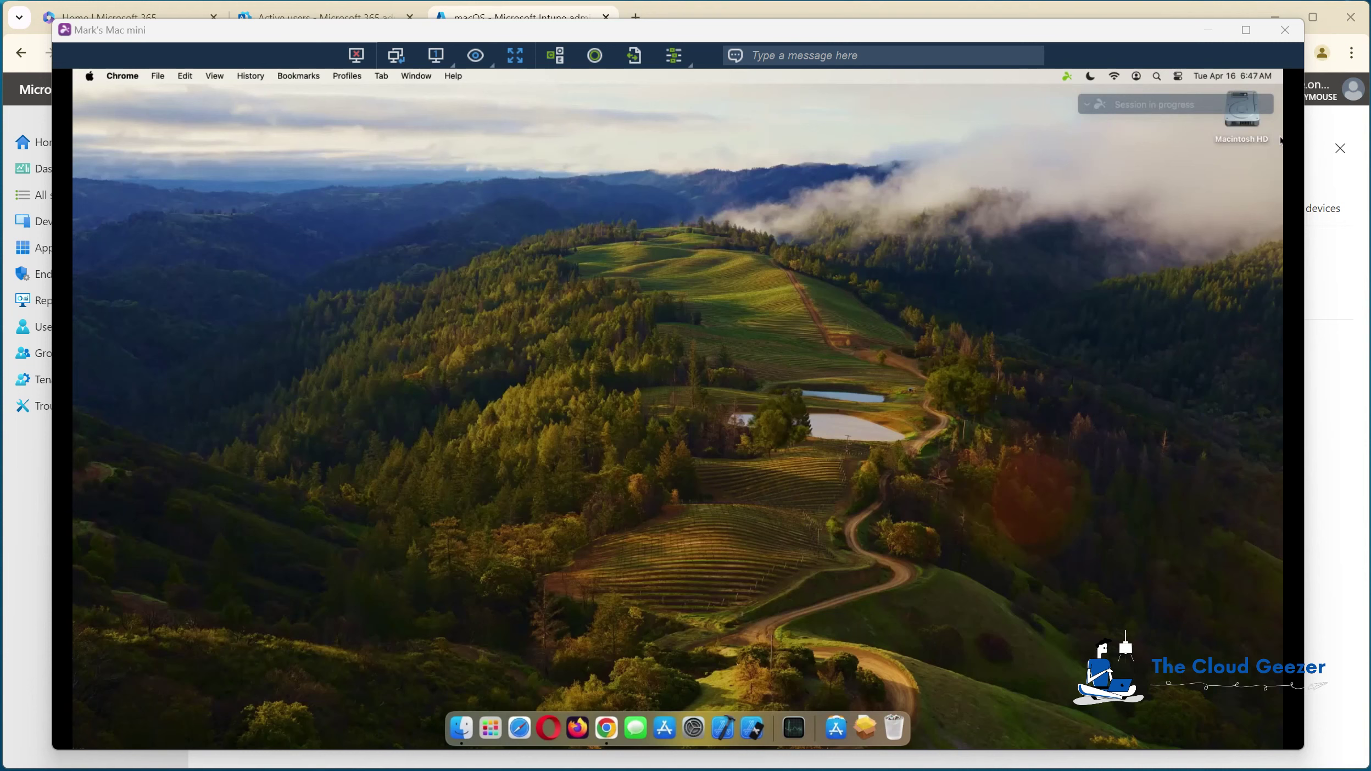
left_click(608, 729)
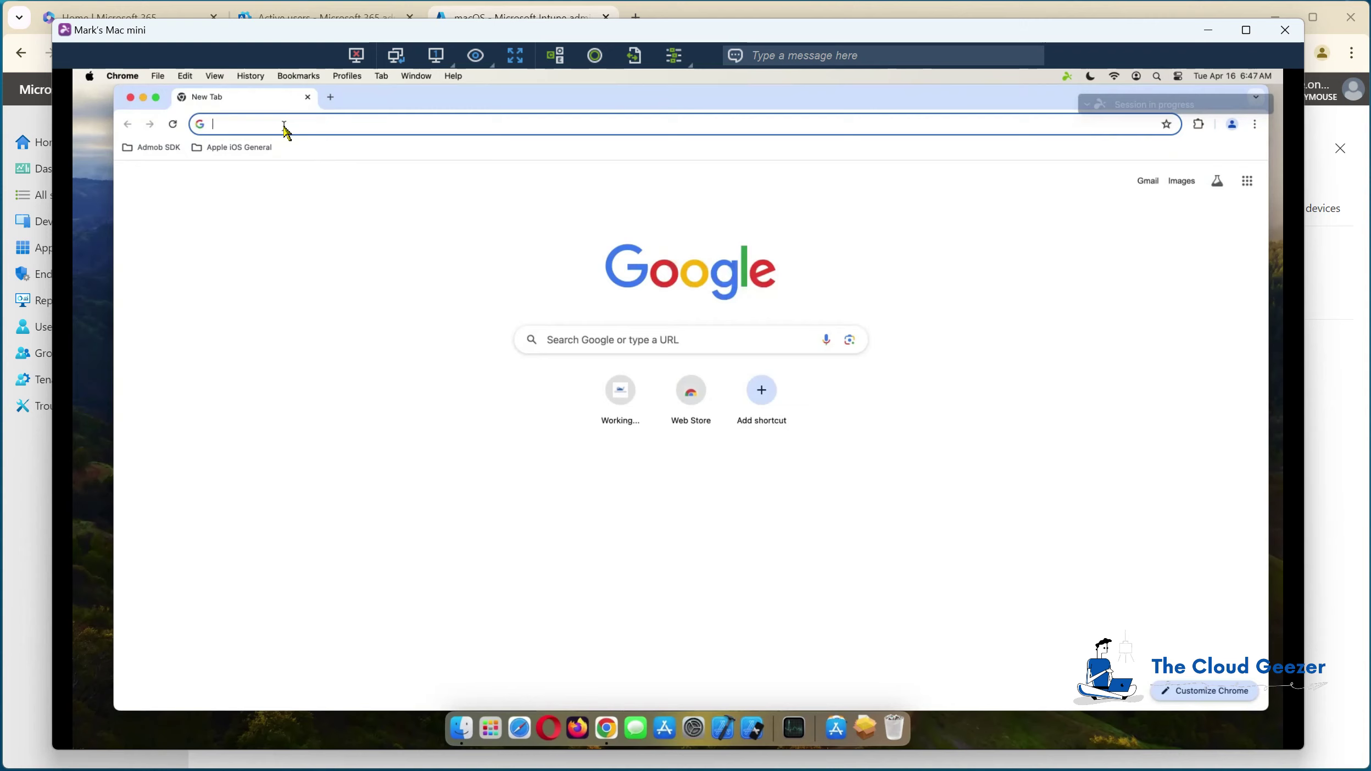
type("https://go.microsoft.com/fwlink/?linkid=853070")
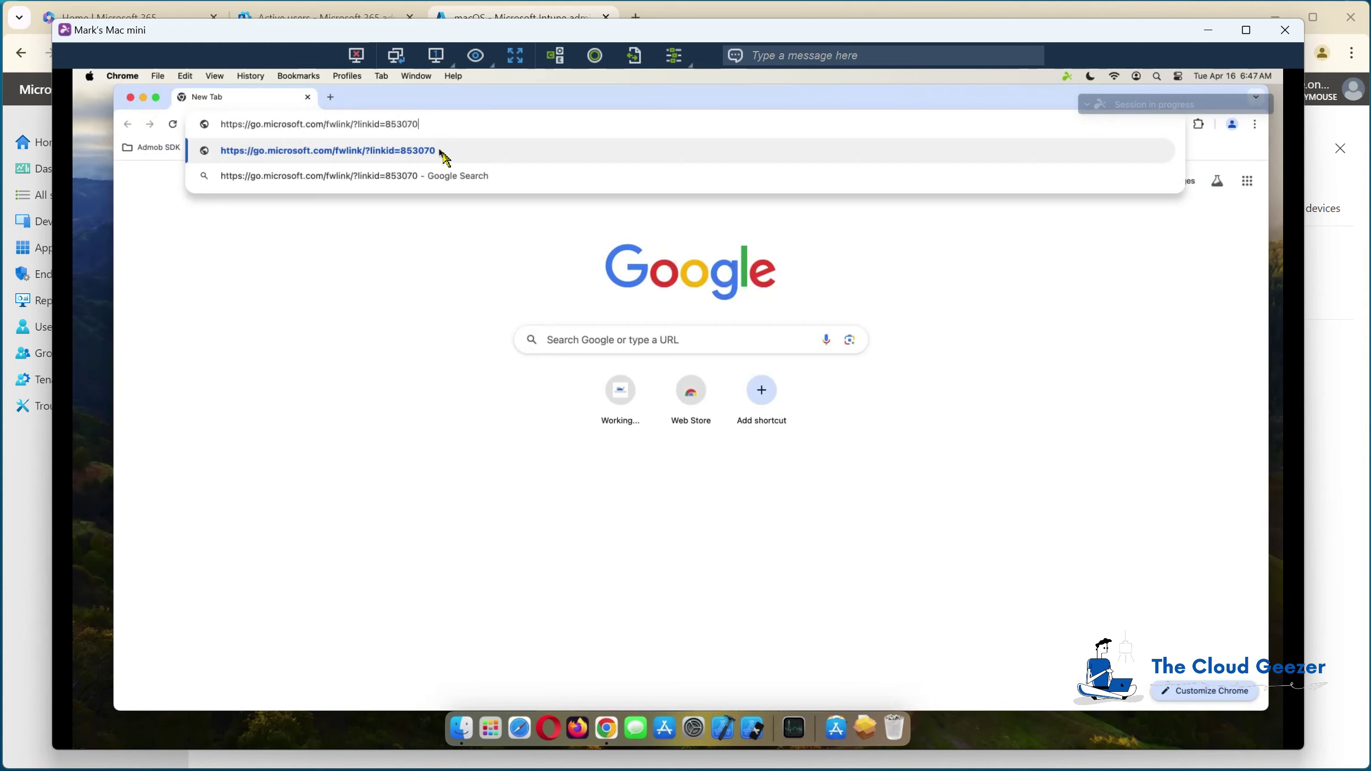
left_click(440, 151)
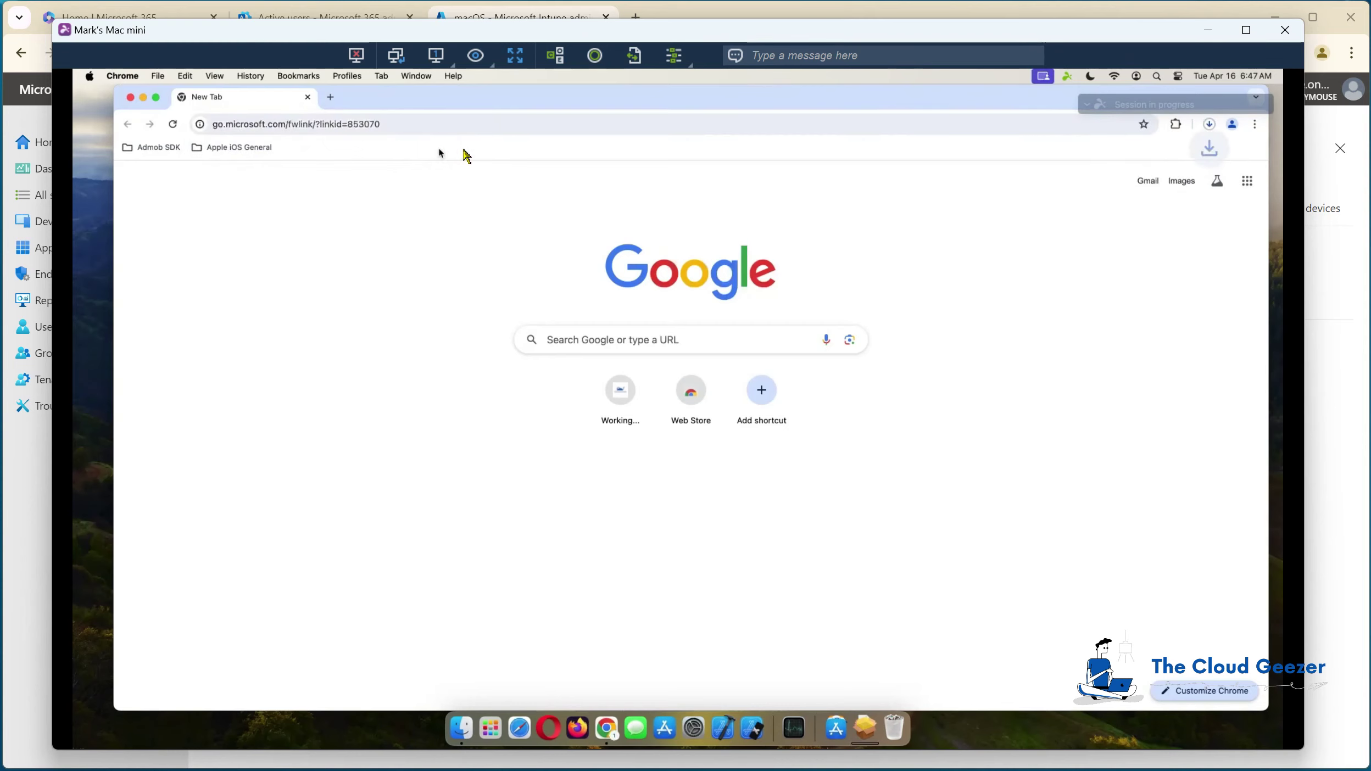
left_click(1210, 126)
mouse_move(1085, 159)
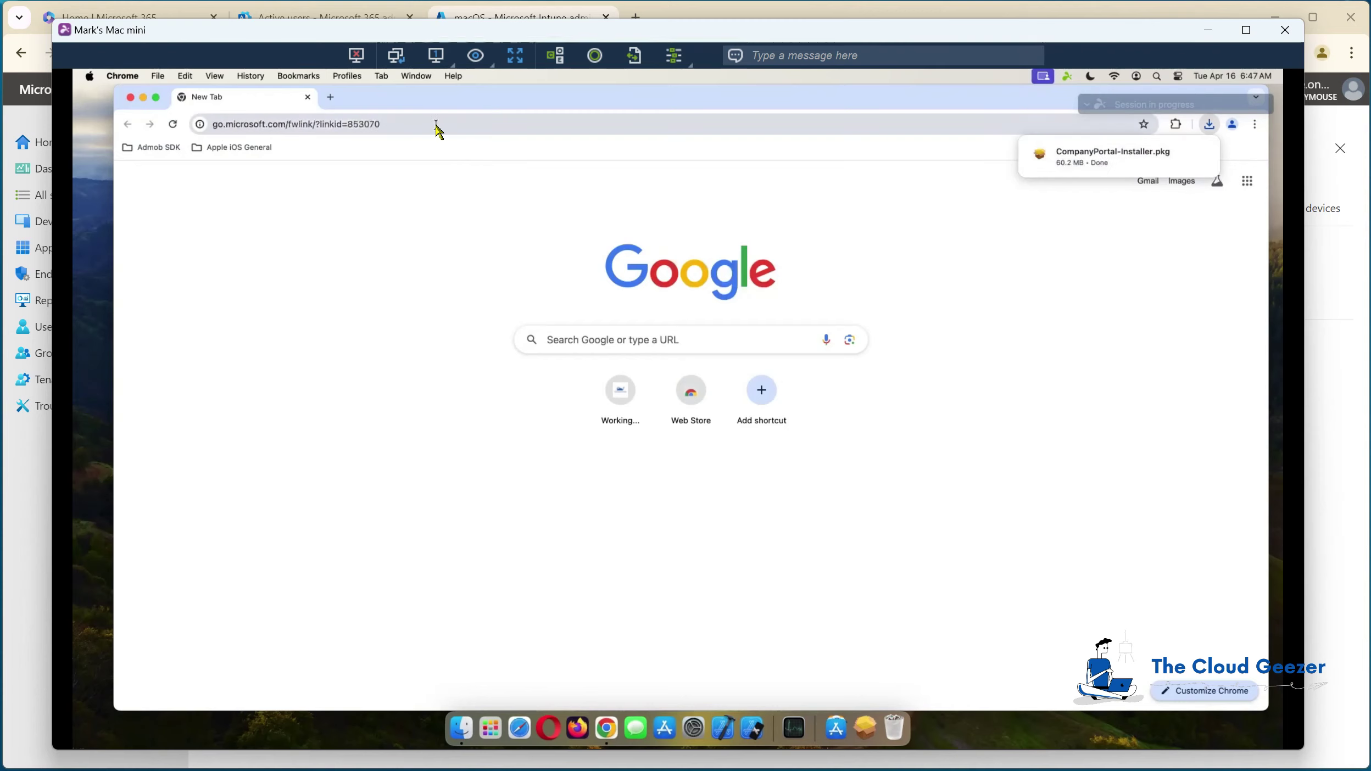
Step: Install Intune Company Portal, accepting the license and authorizing with the admin password
left_click(1100, 158)
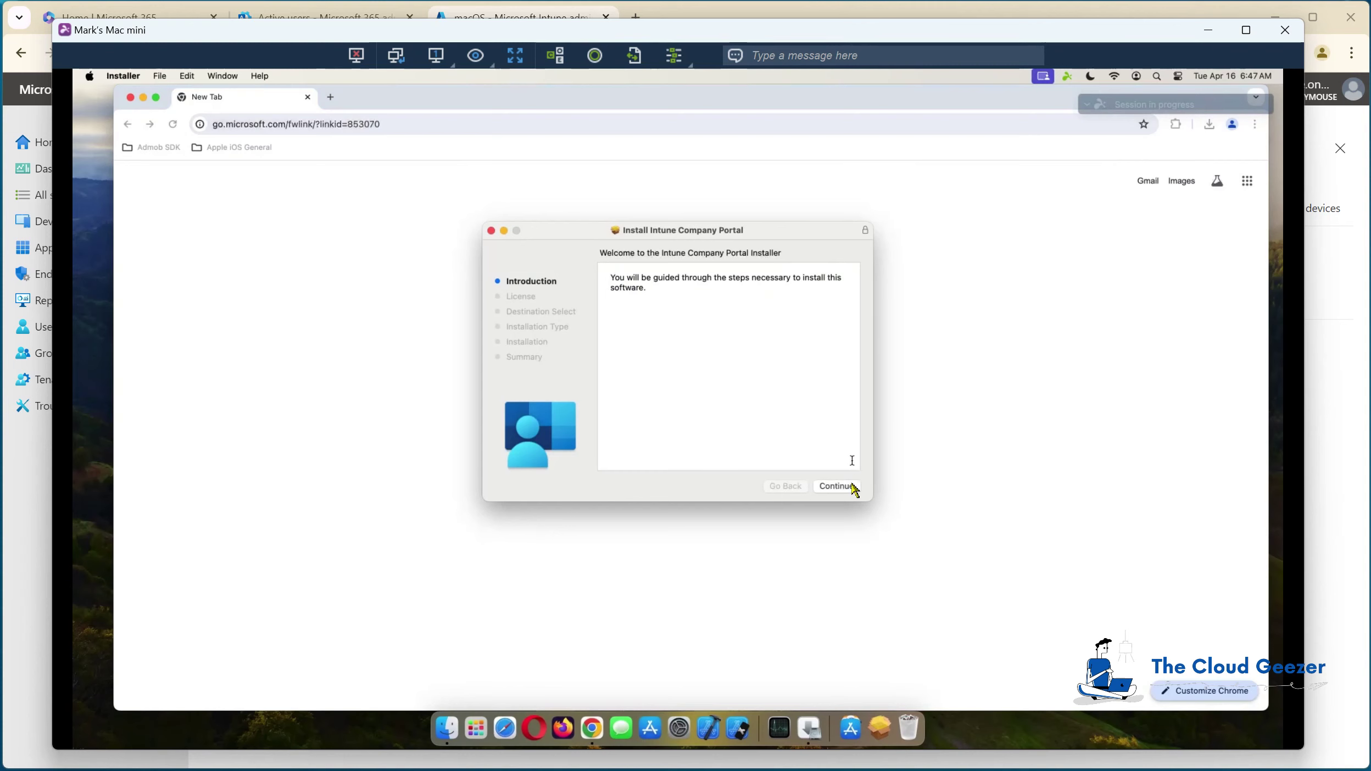
left_click(853, 490)
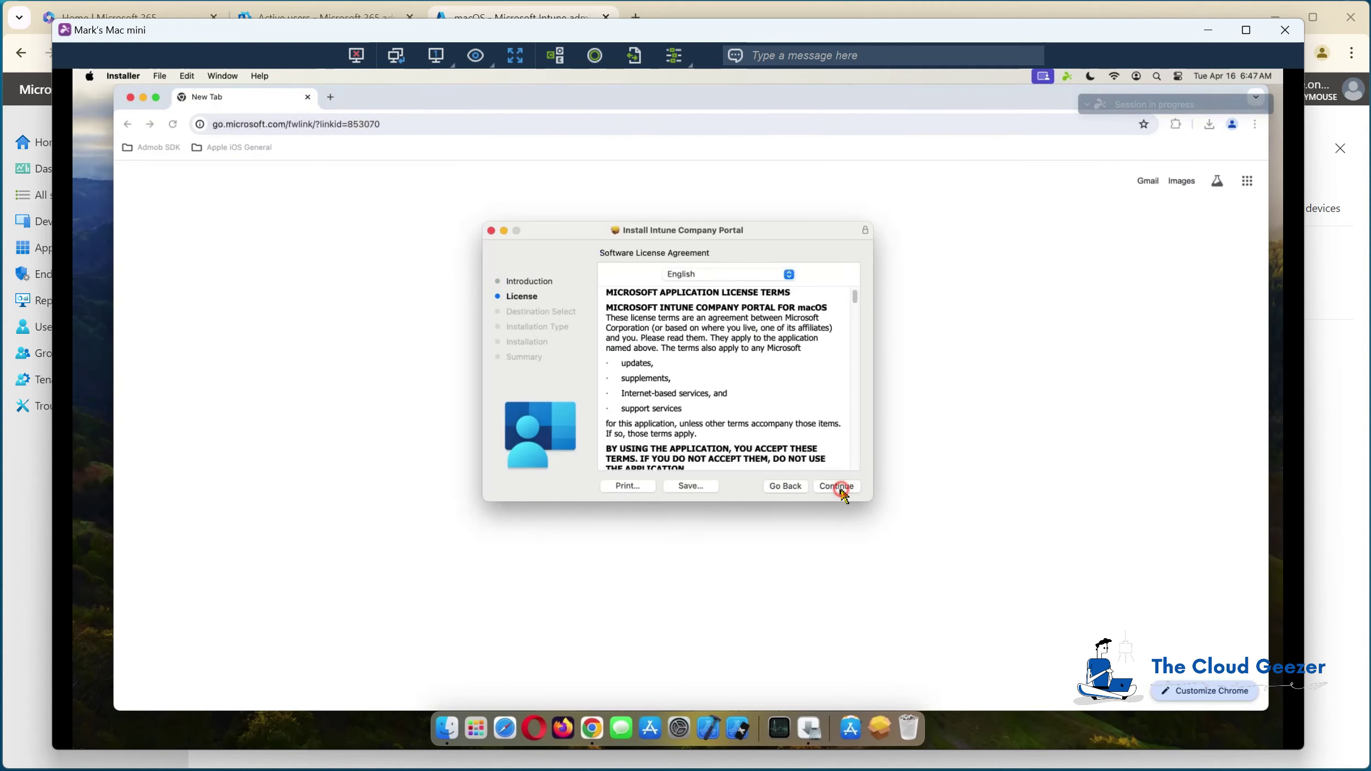
left_click(840, 484)
left_click(804, 398)
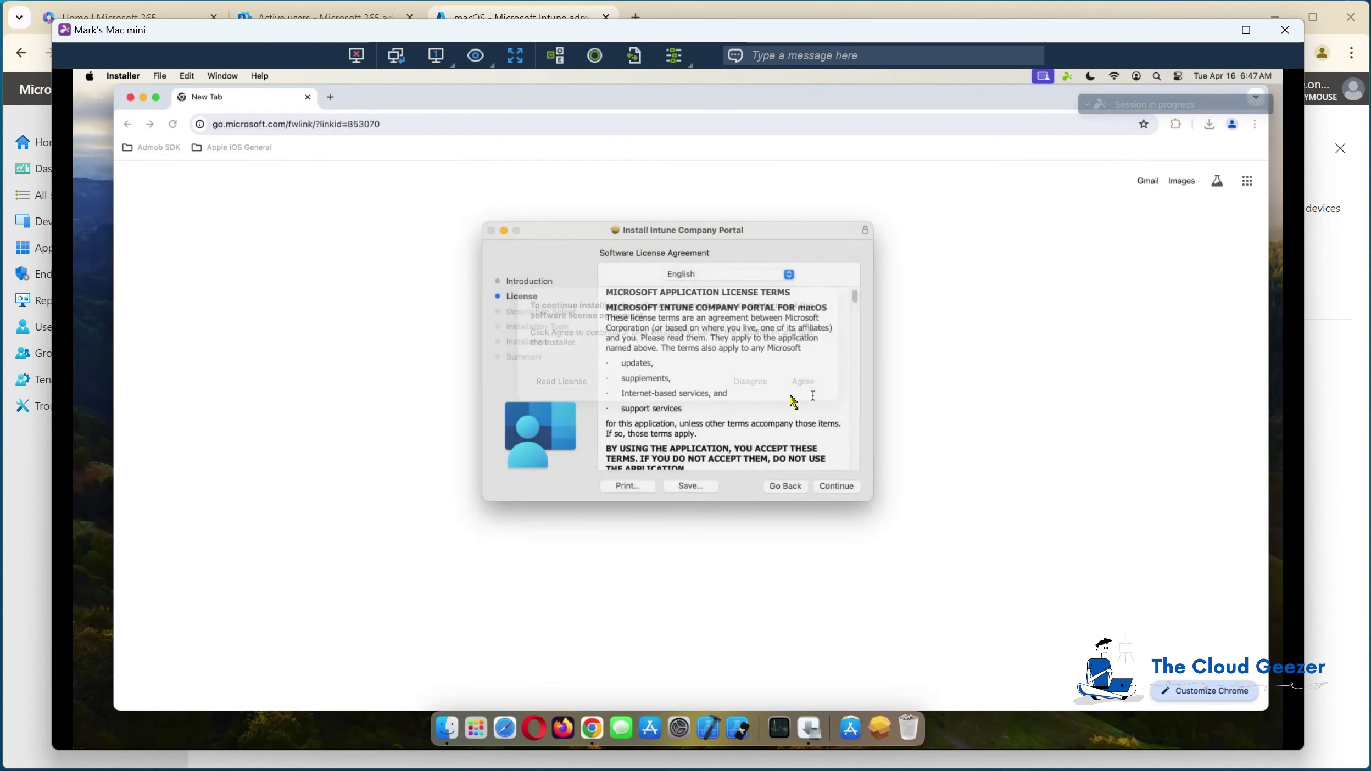
left_click(841, 486)
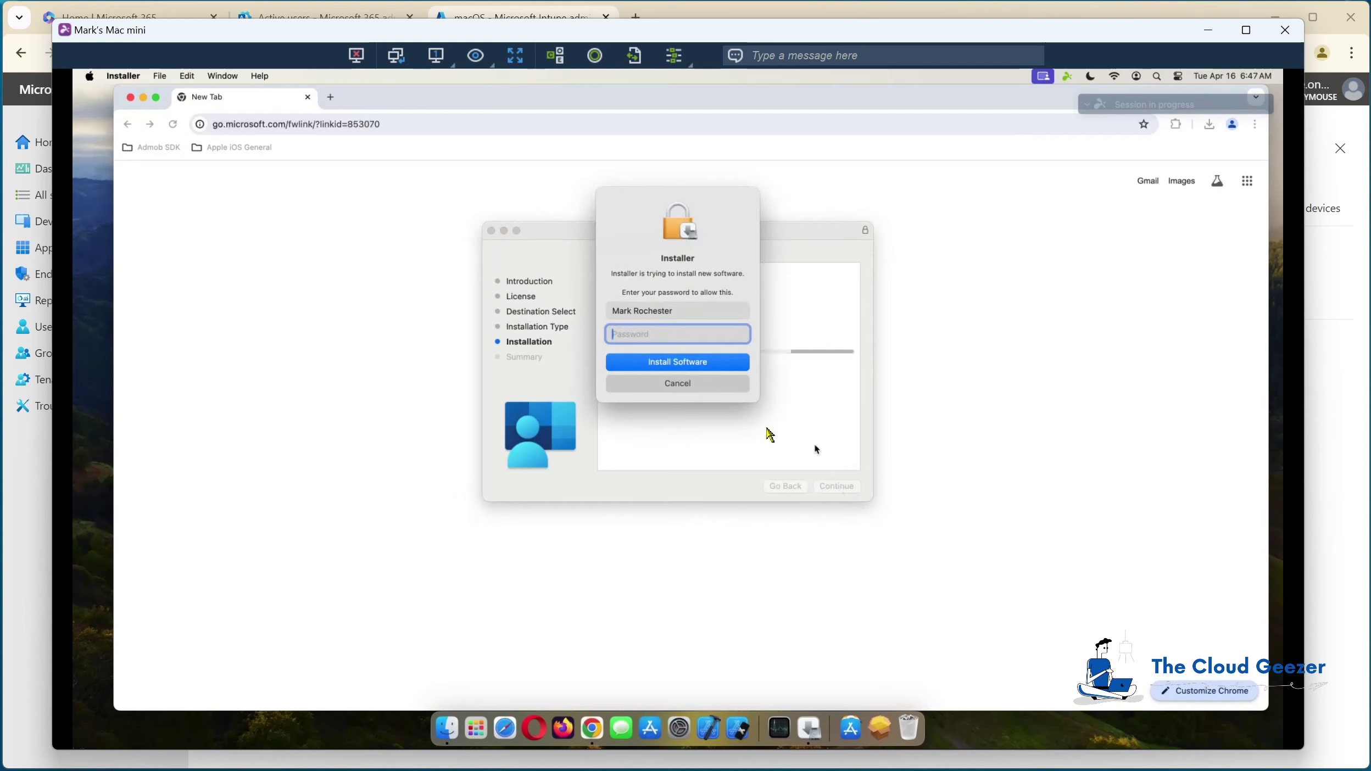
type("••••••••")
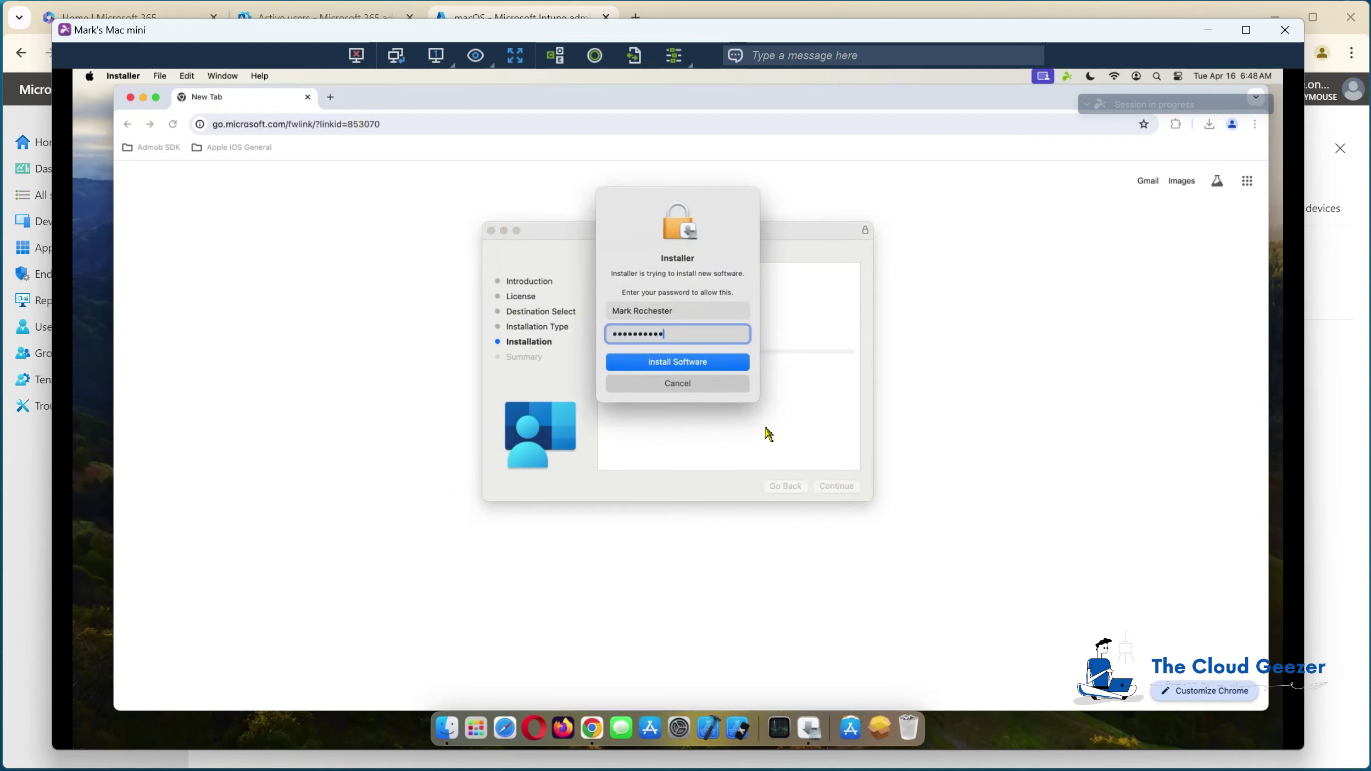
key("Return")
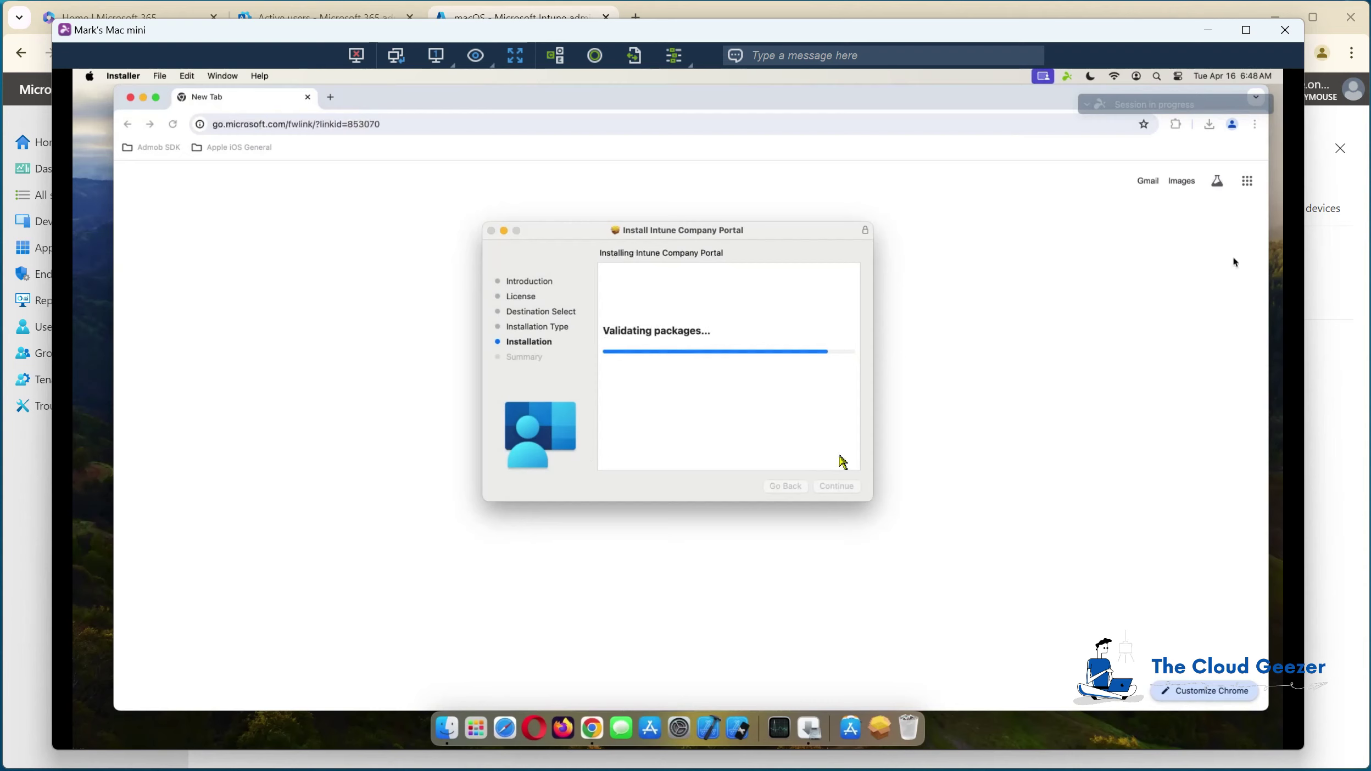
Step: Close the finished installer, move its package to the Trash, and minimize Chrome
left_click(839, 486)
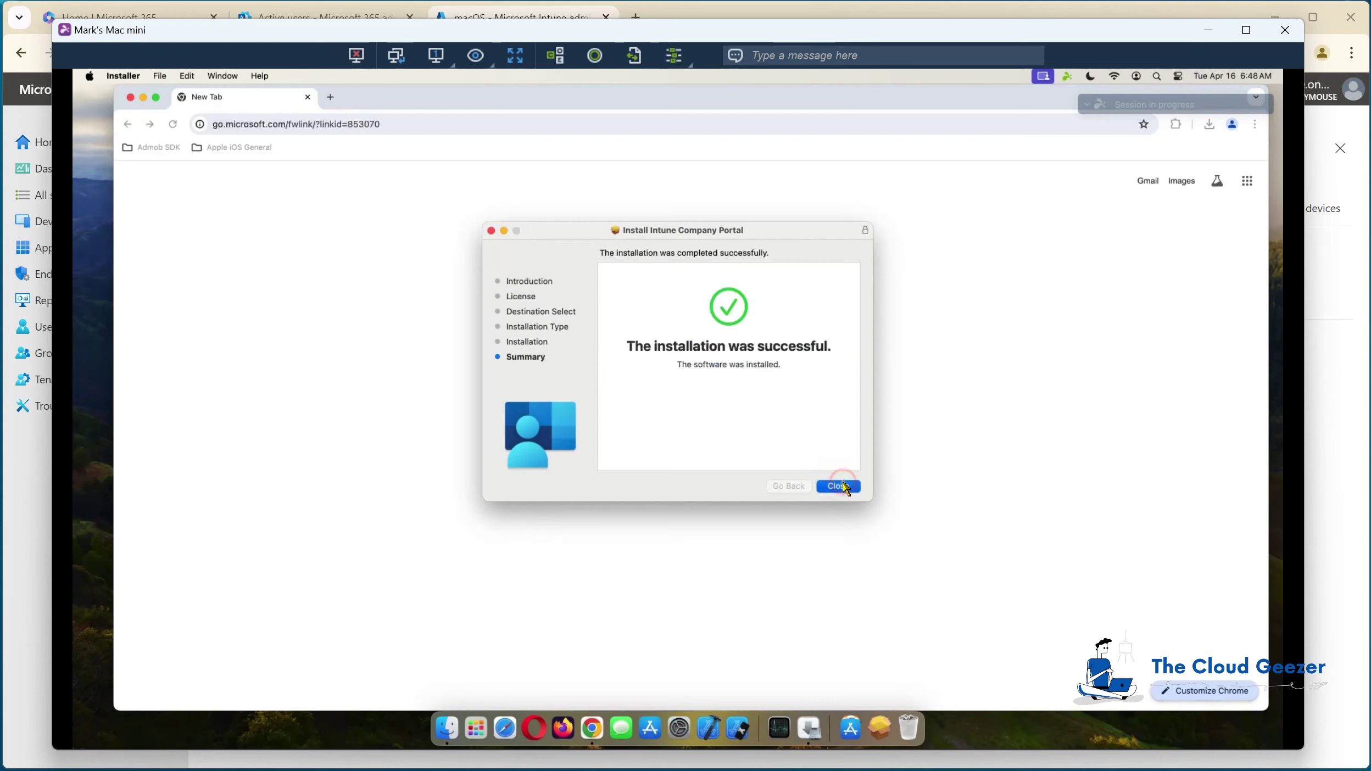
left_click(727, 423)
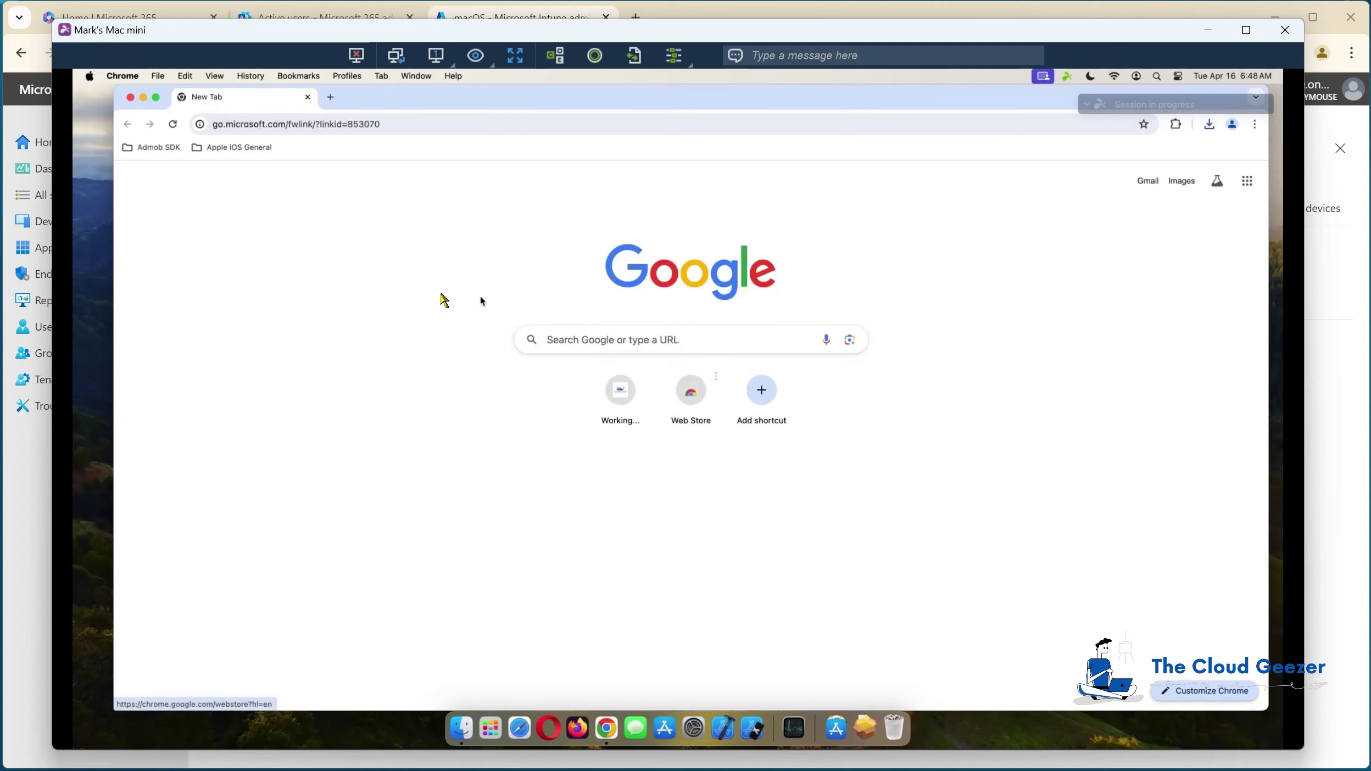
left_click(143, 98)
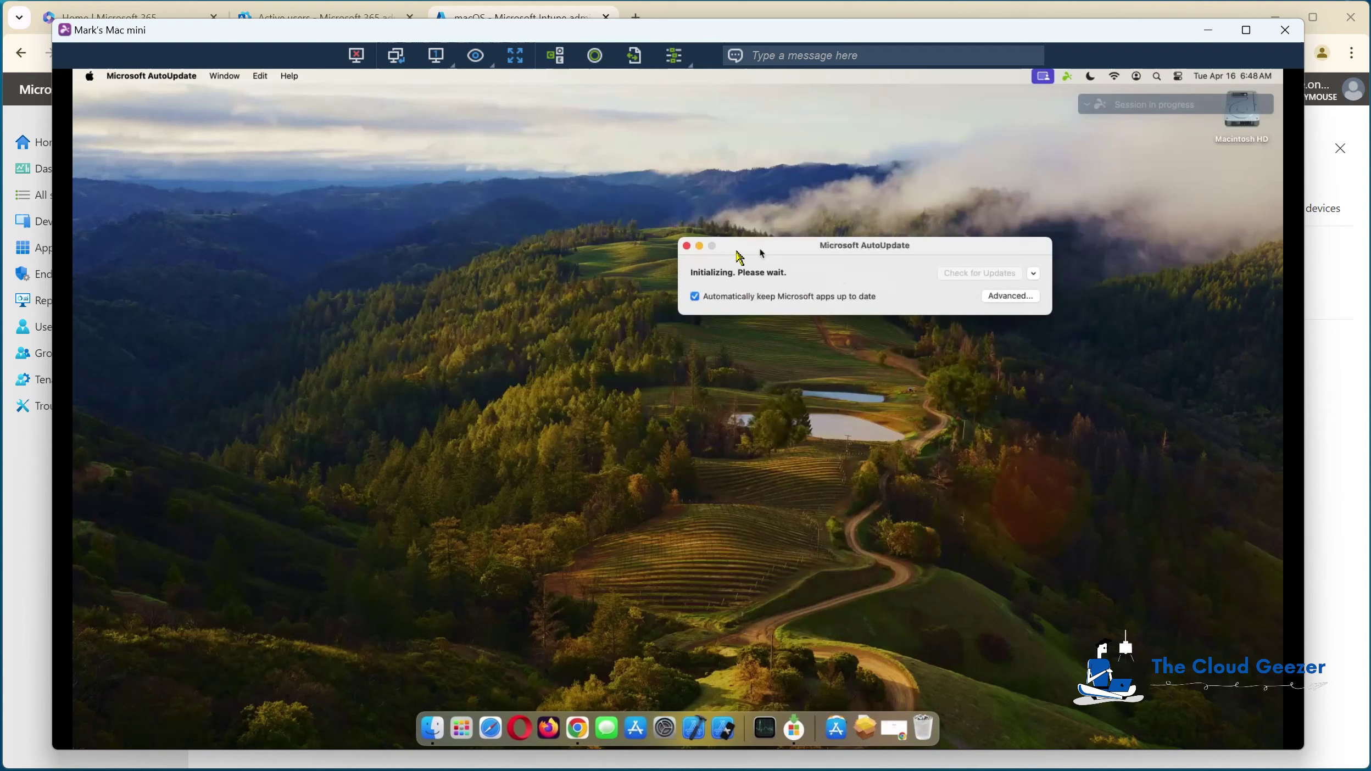
Step: Minimize Microsoft AutoUpdate and launch Company Portal from Applications
left_click(698, 246)
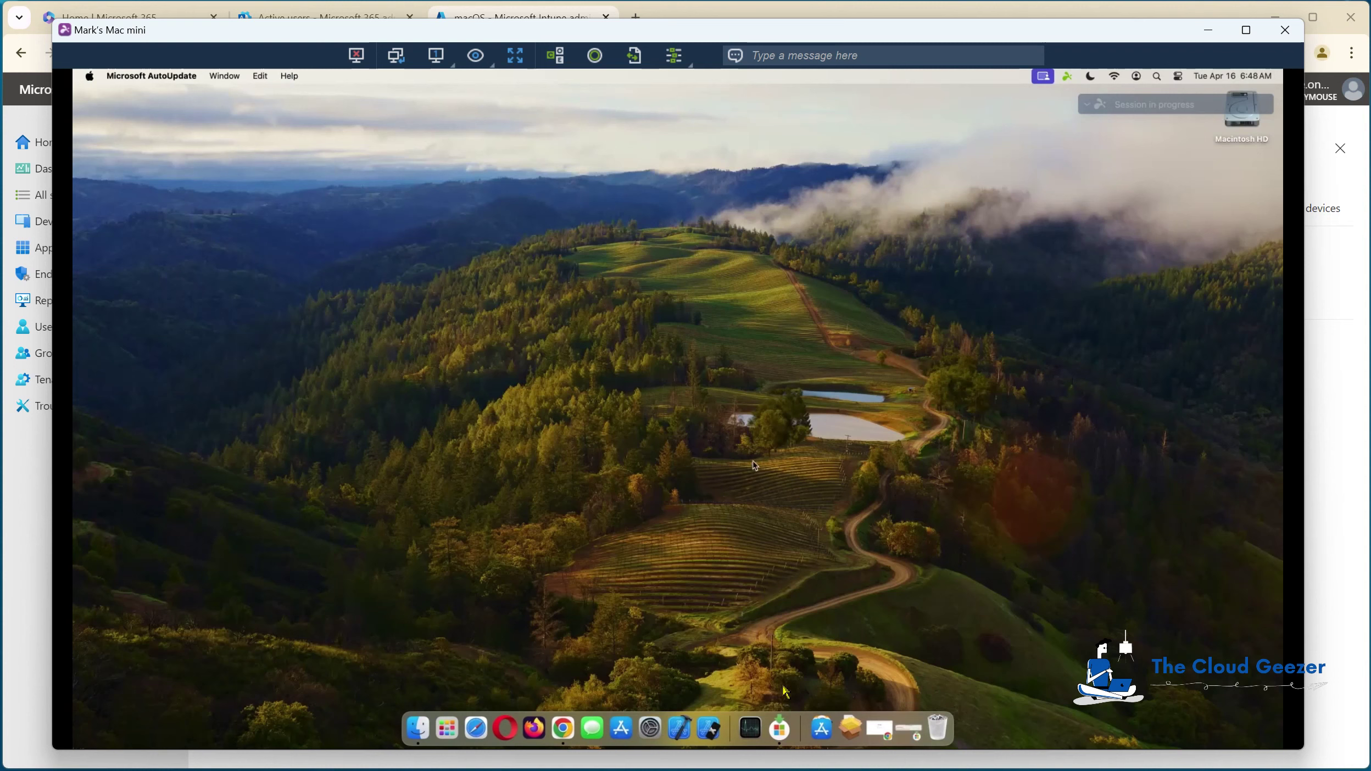
left_click(832, 730)
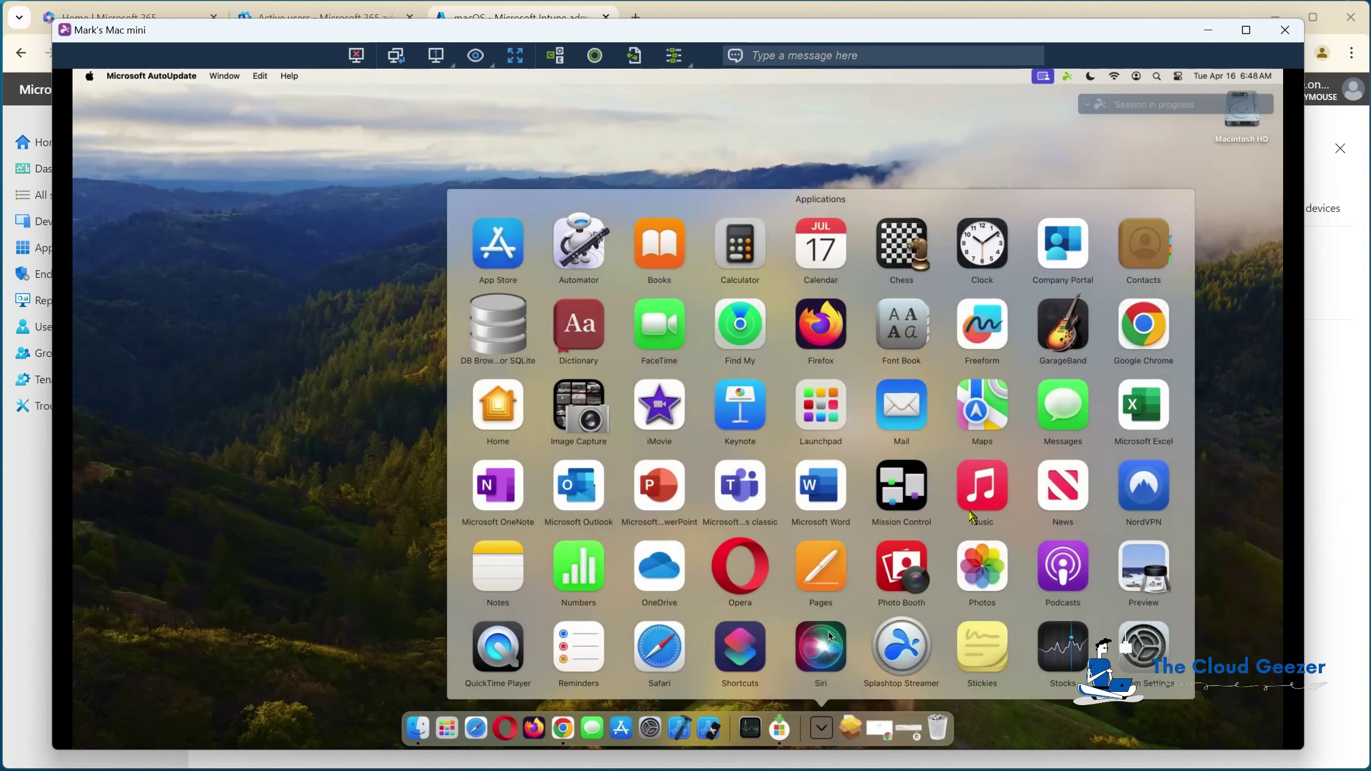
left_click(1064, 235)
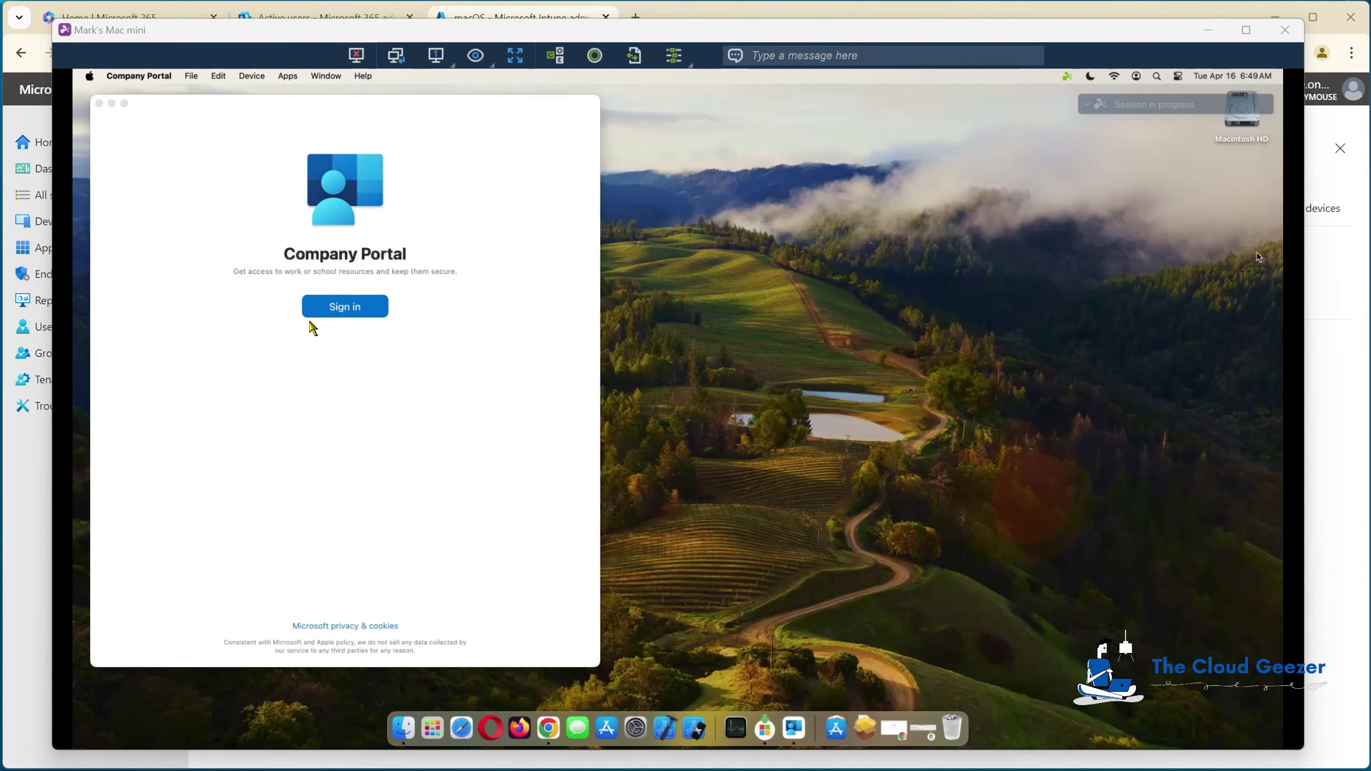
Step: Start Company Portal sign-in, begin organisation access setup, and accept the privacy overview
left_click(331, 312)
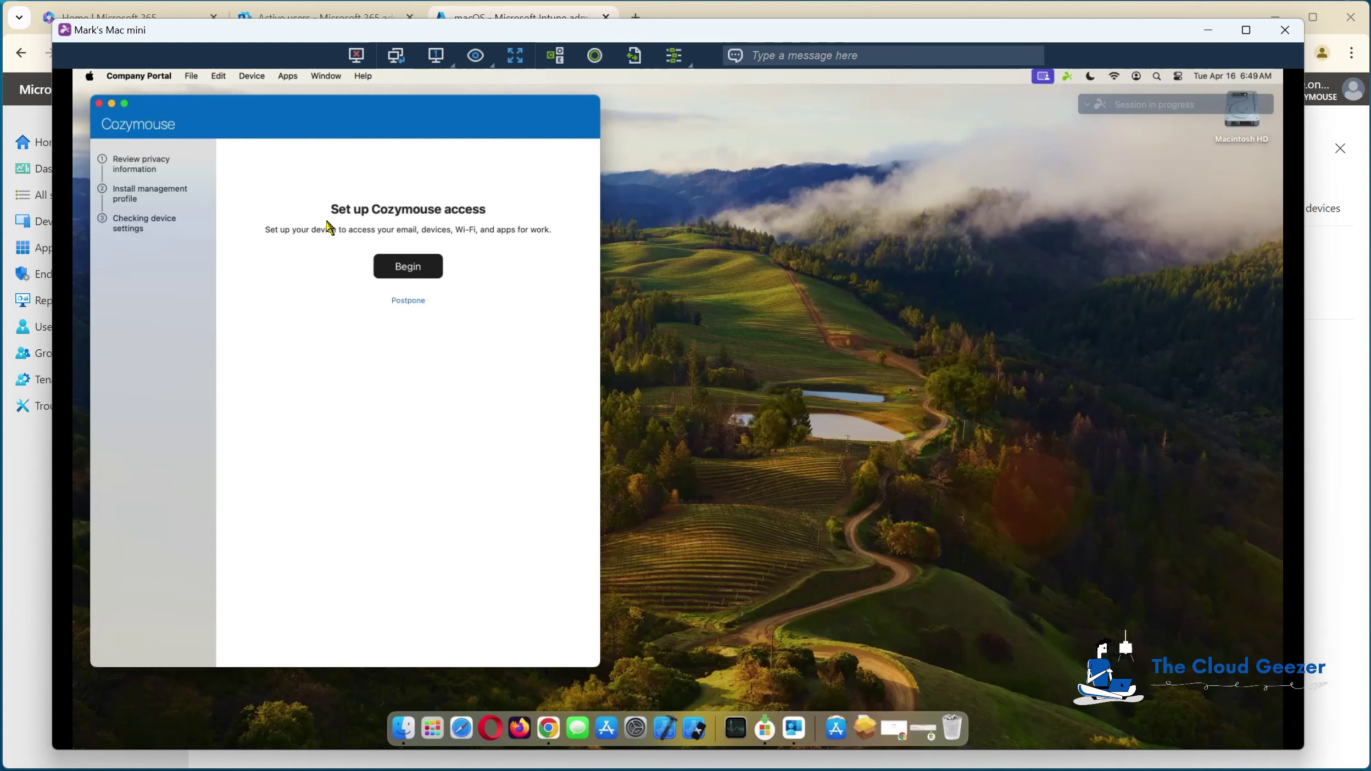
left_click(425, 272)
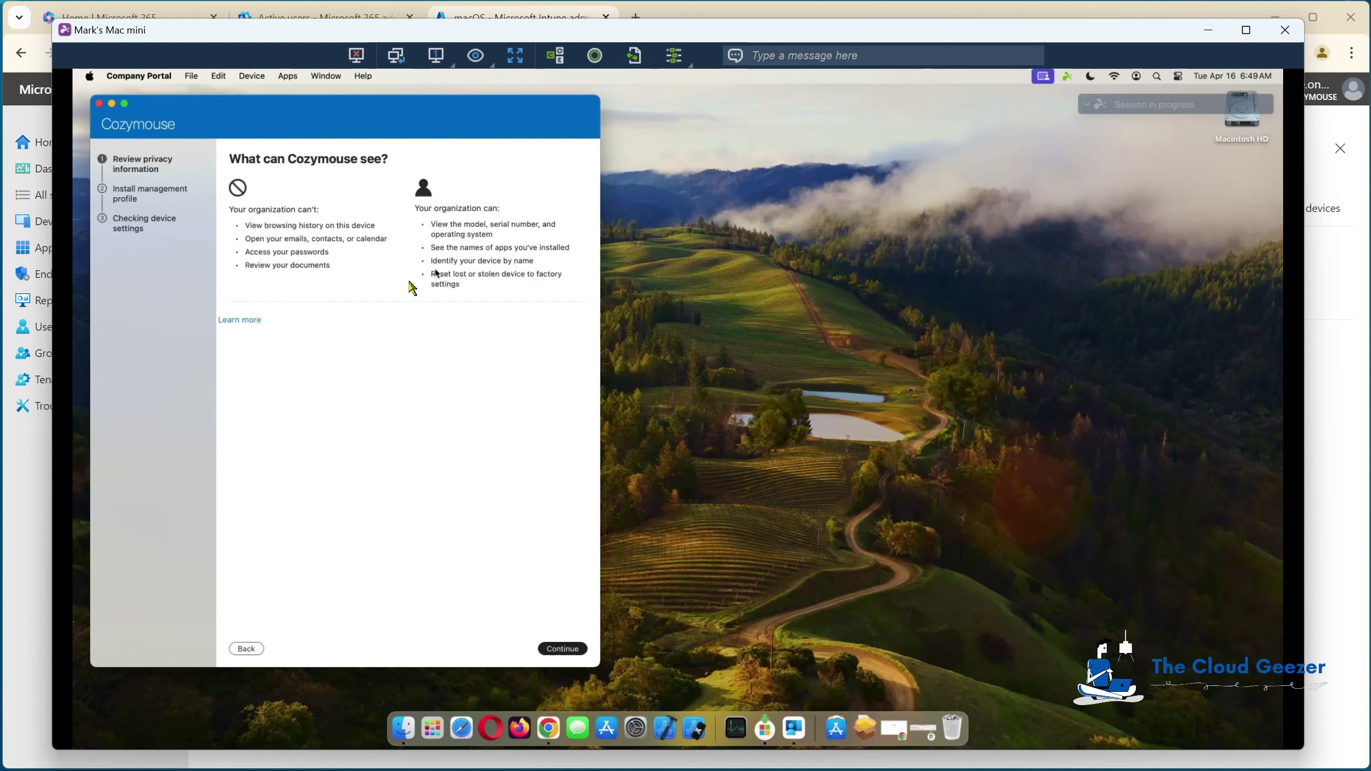
left_click(571, 650)
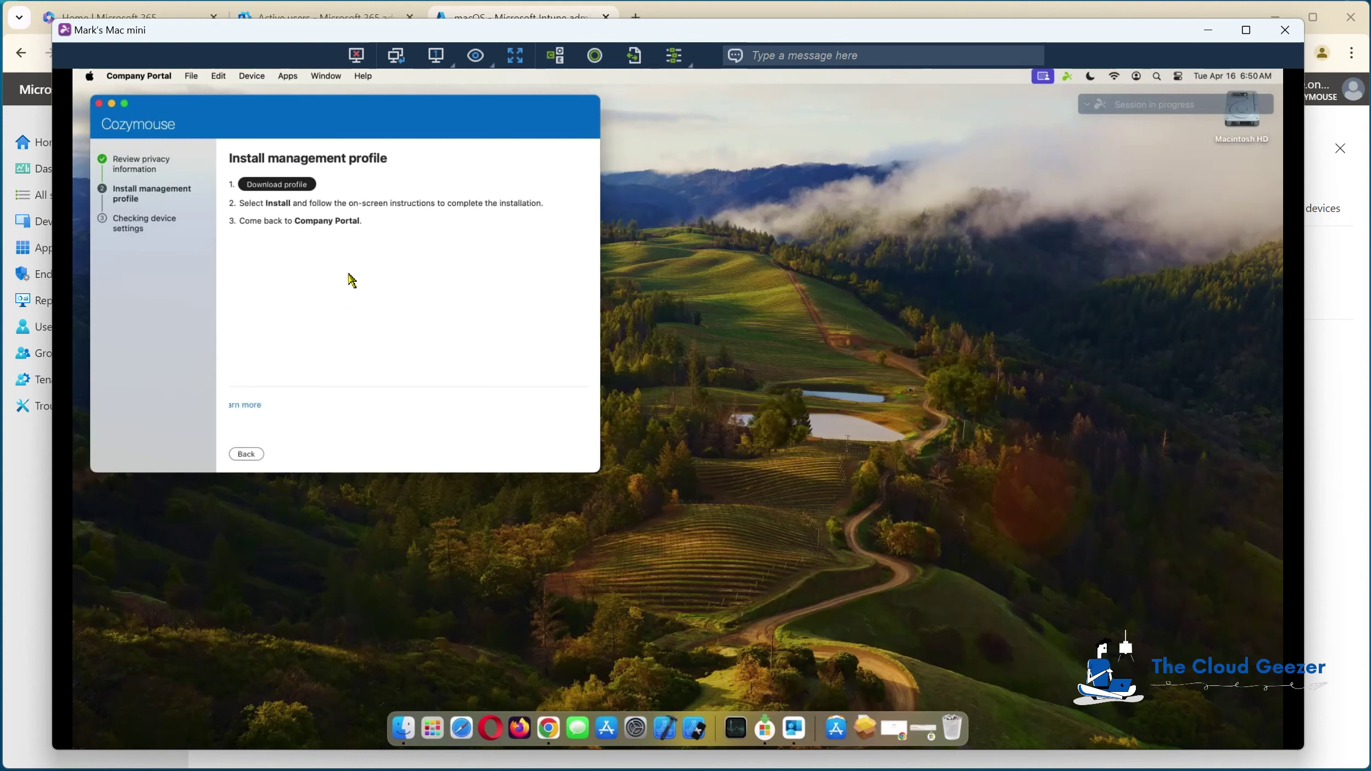
Step: Download and install the Management Profile with the account password, then continue to device settings
left_click(291, 186)
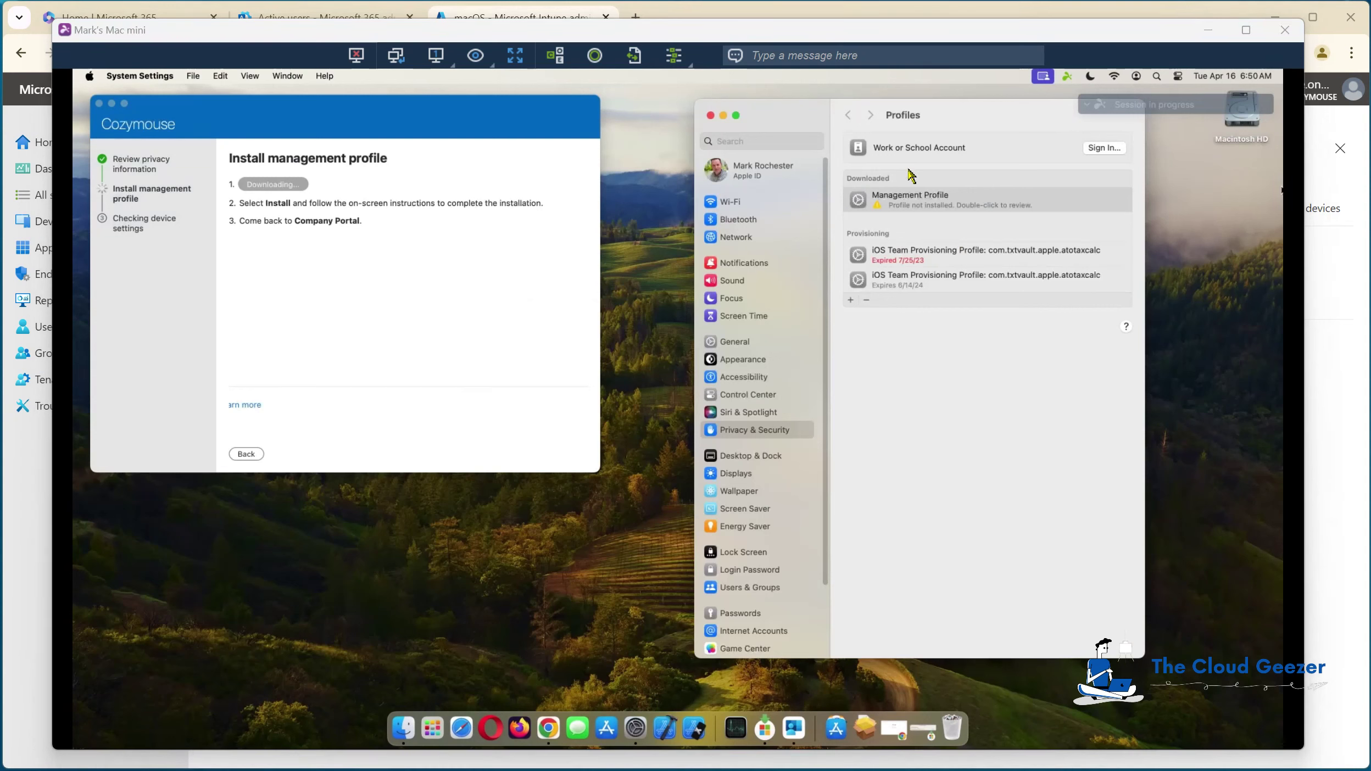
double_click(921, 208)
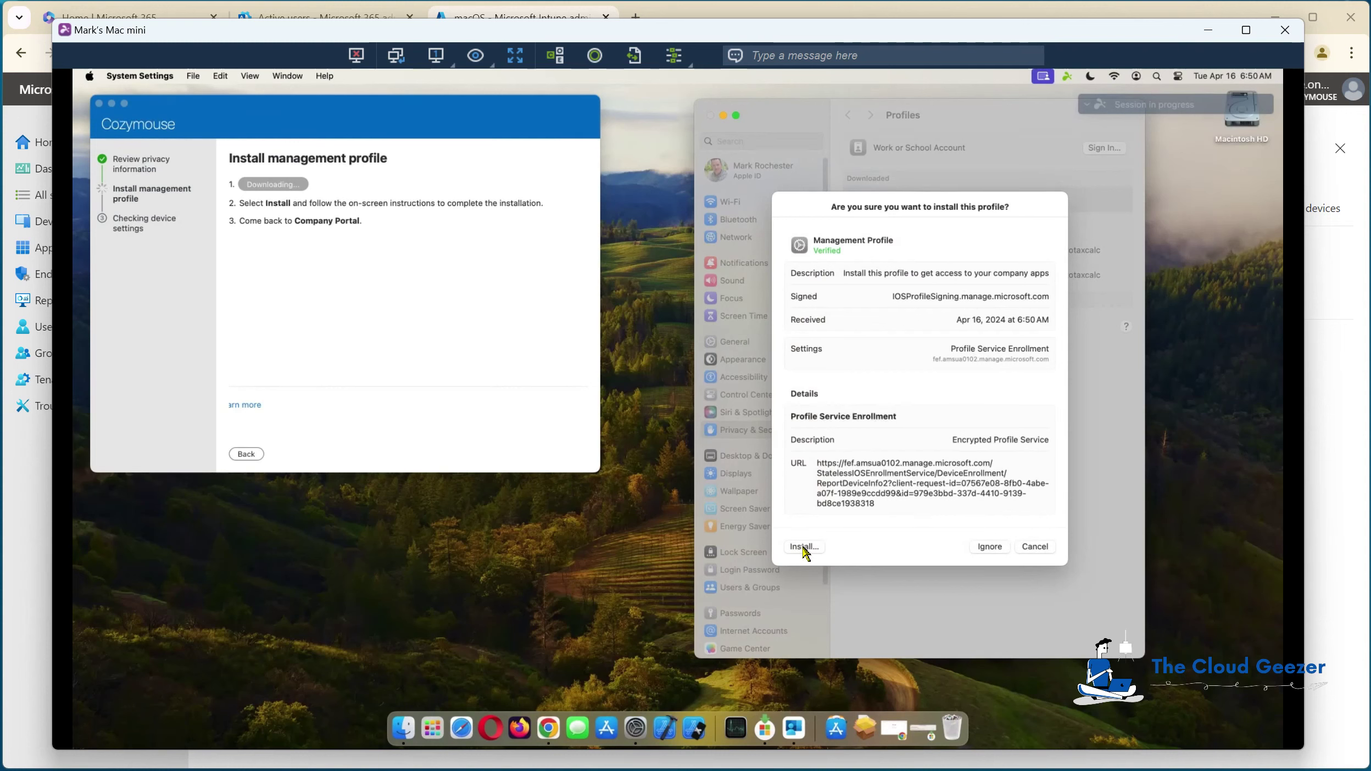
left_click(803, 548)
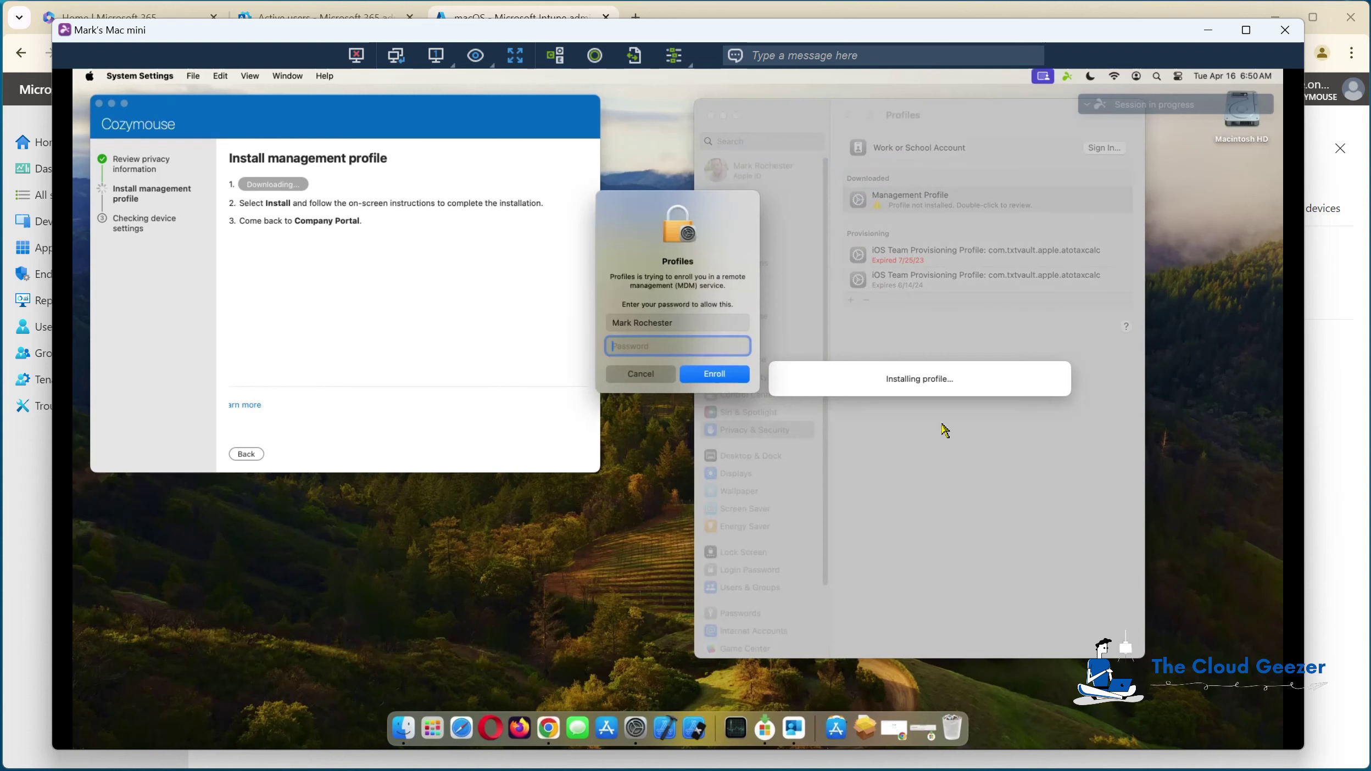
left_click(675, 346)
type("••••••••••")
key("Return")
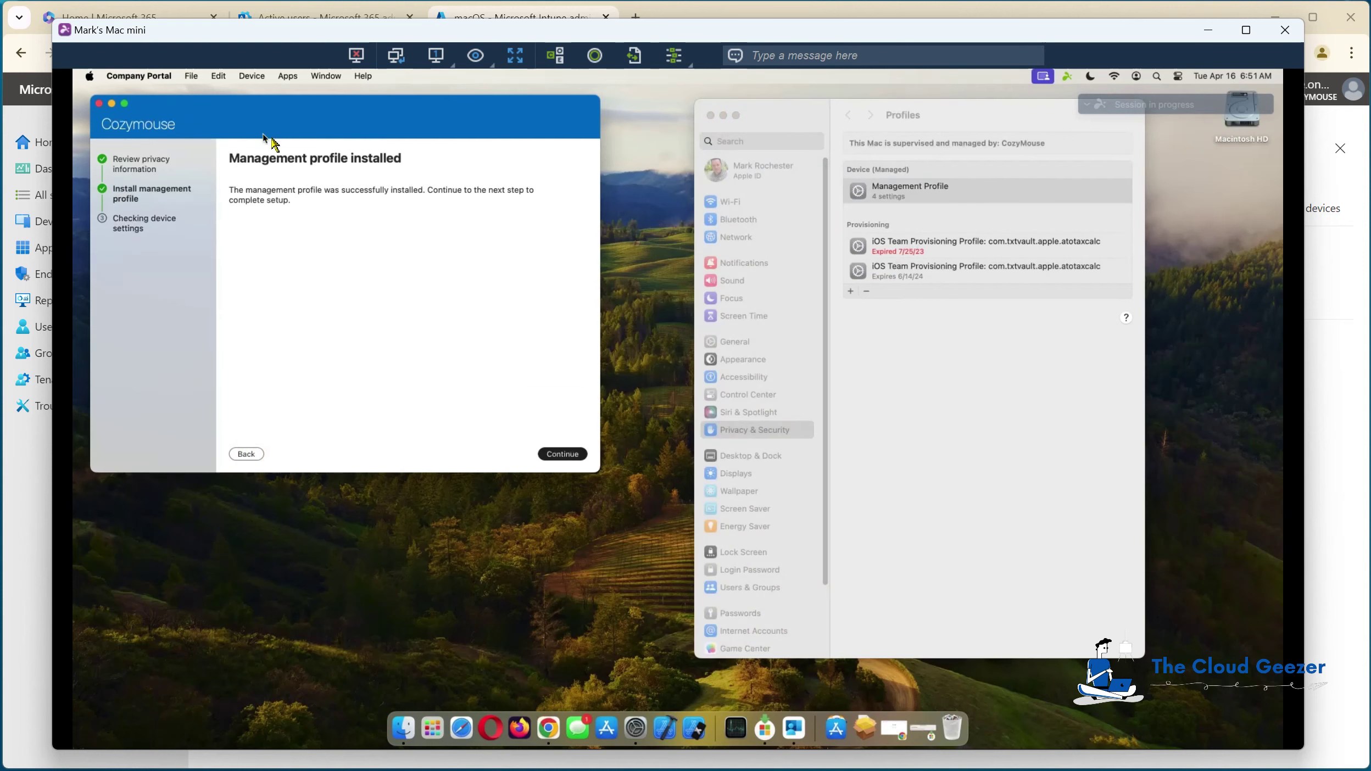
left_click(560, 455)
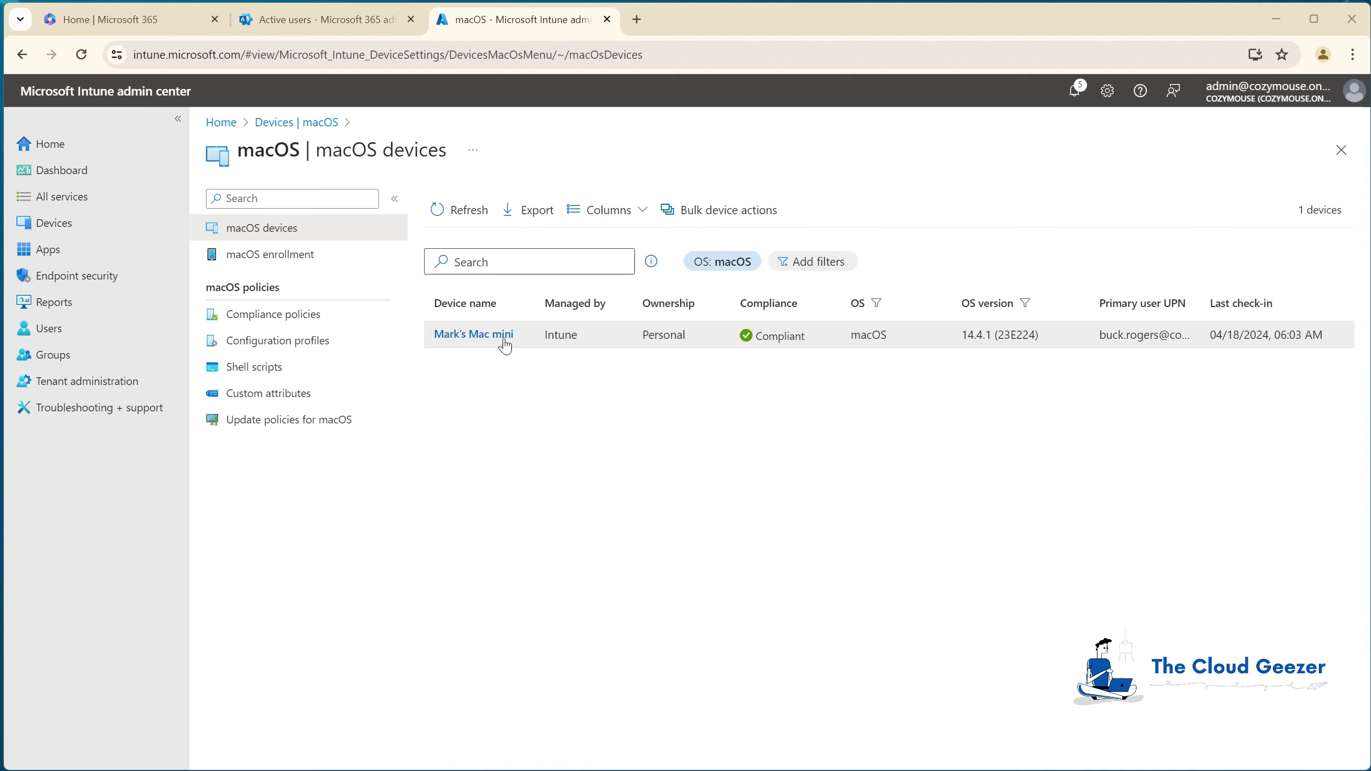
left_click(474, 335)
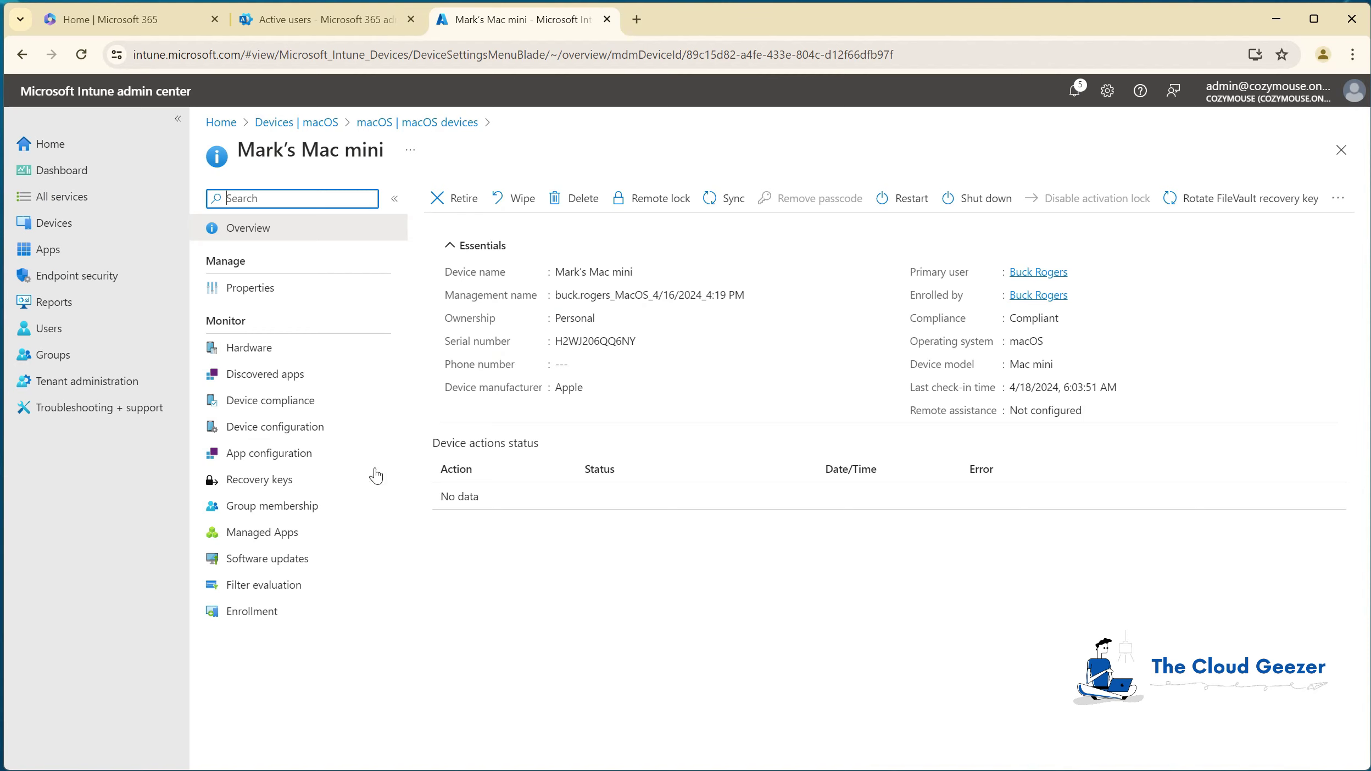
left_click(280, 534)
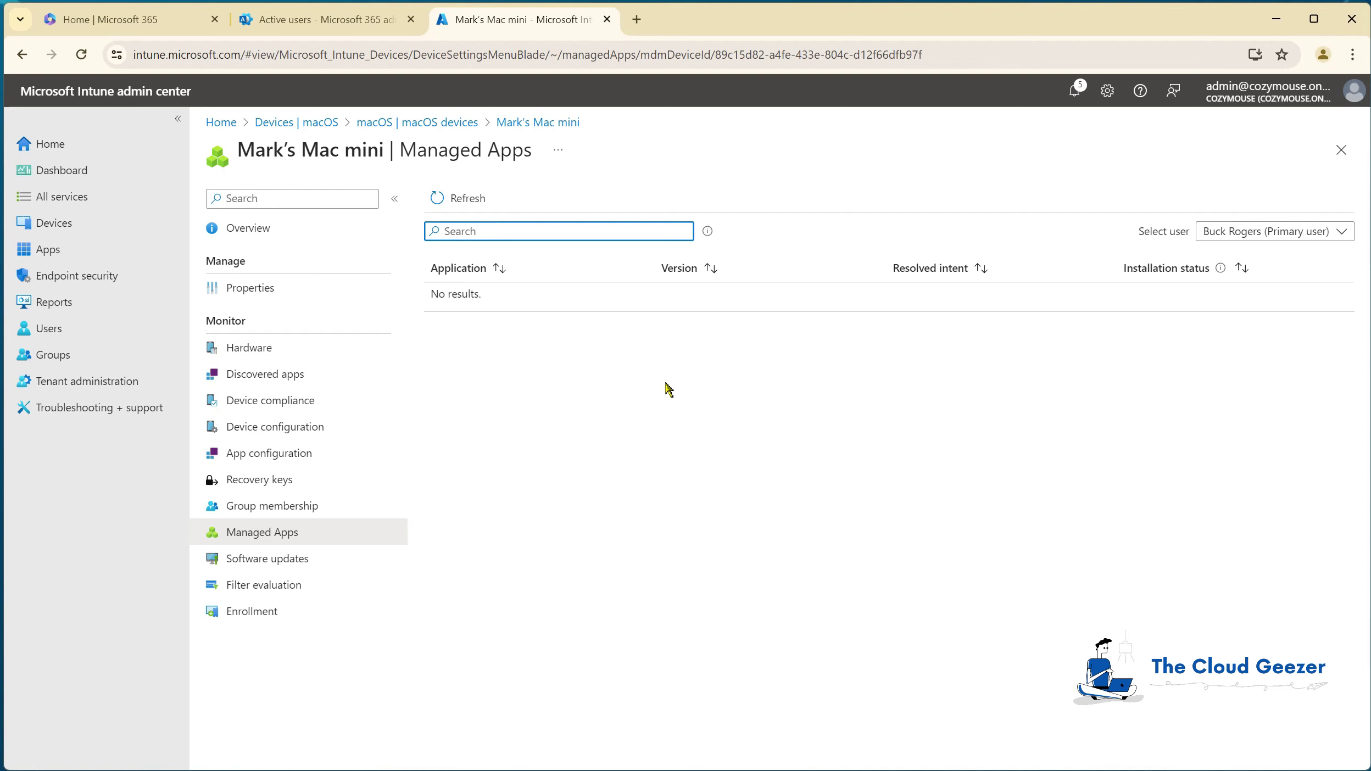
left_click(283, 350)
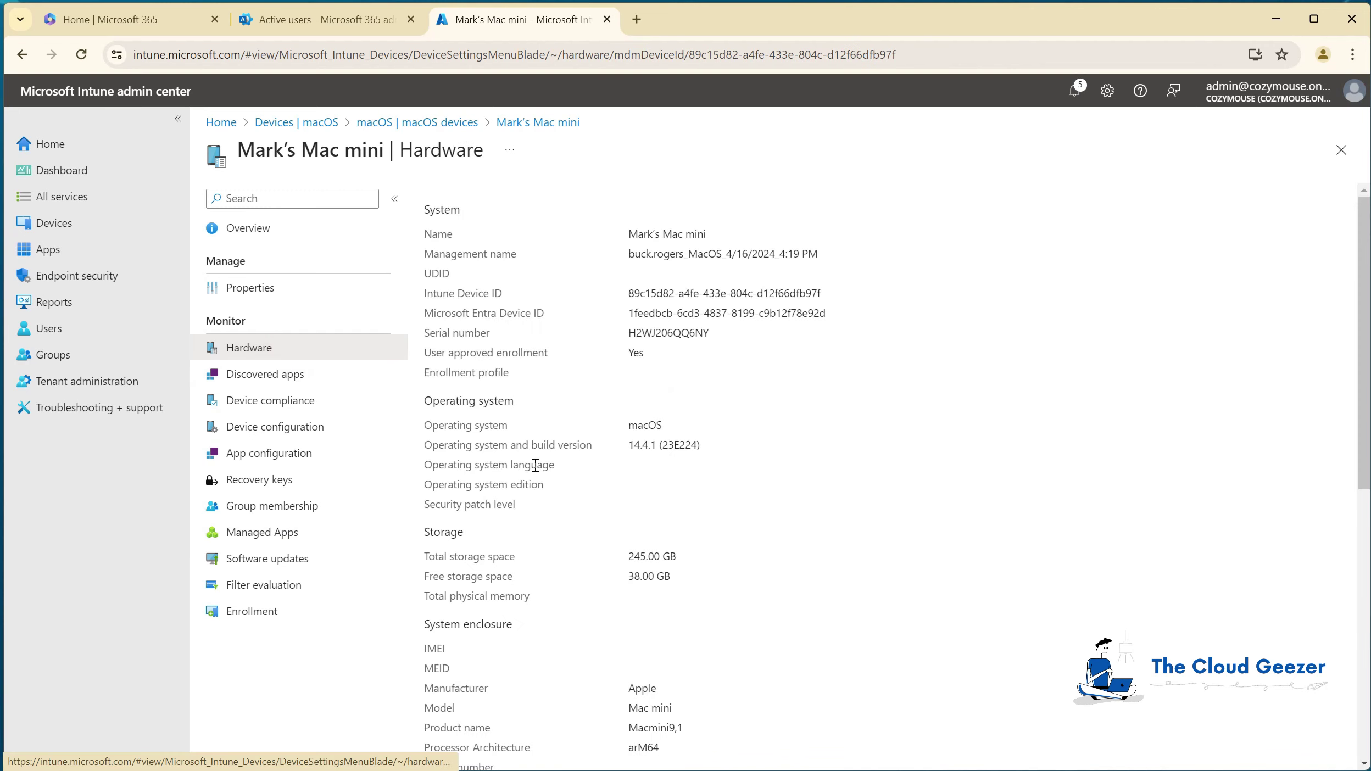
scroll(632, 438, "down", 4)
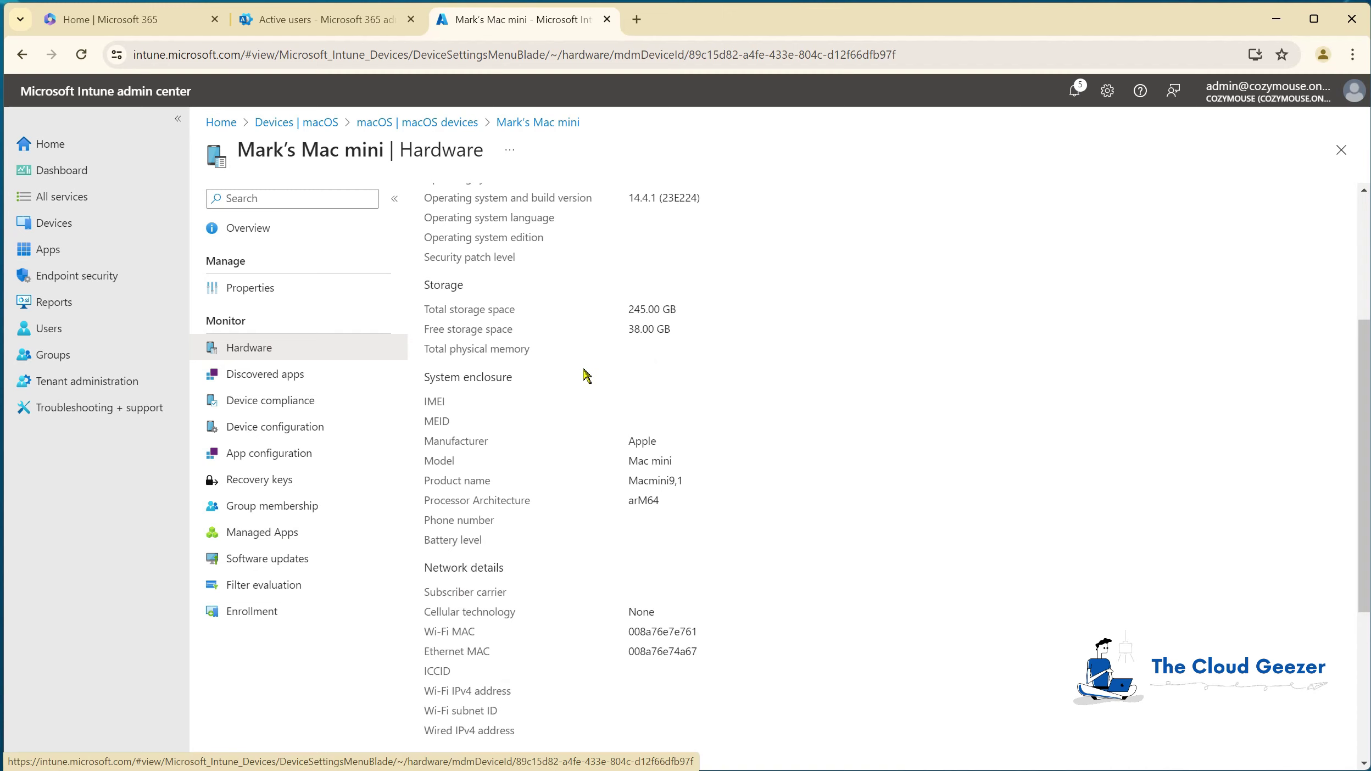
scroll(586, 375, "down", 1)
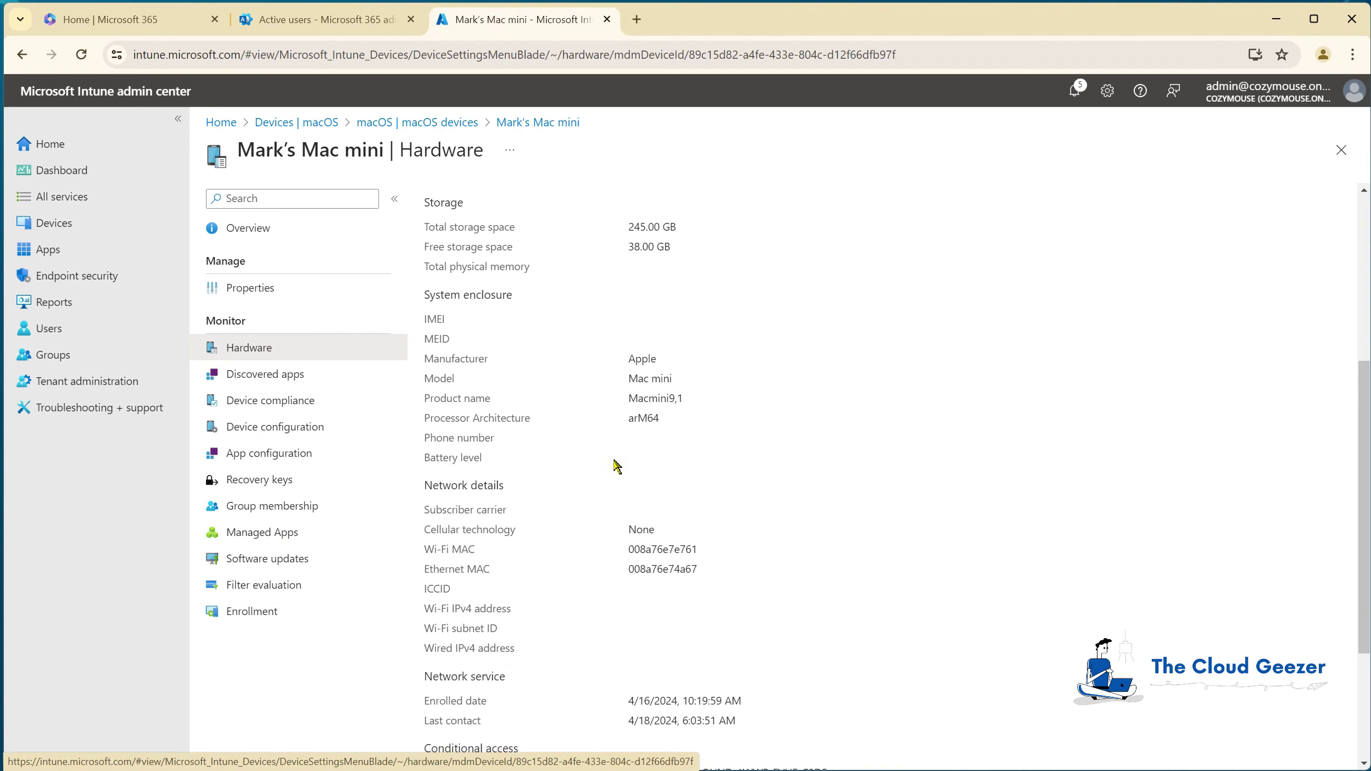
scroll(610, 489, "up", 5)
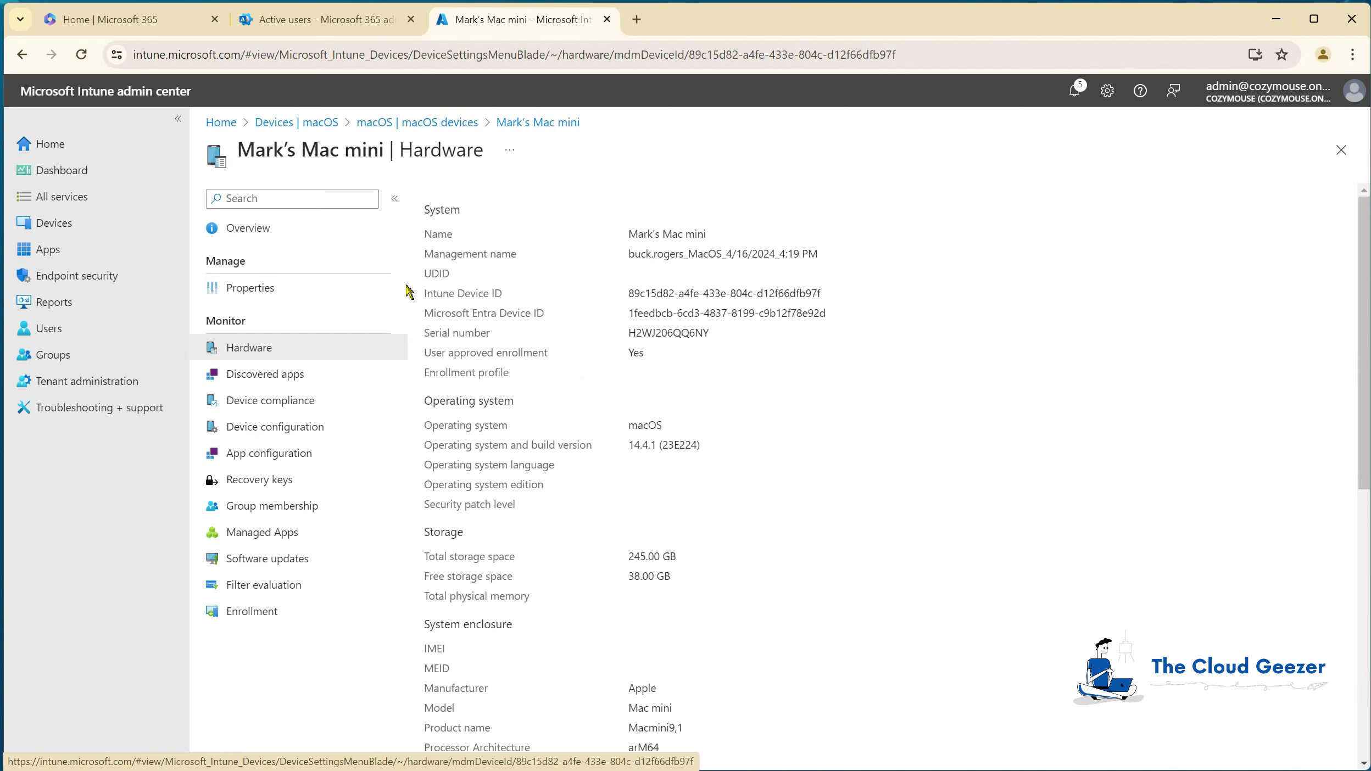
left_click(266, 227)
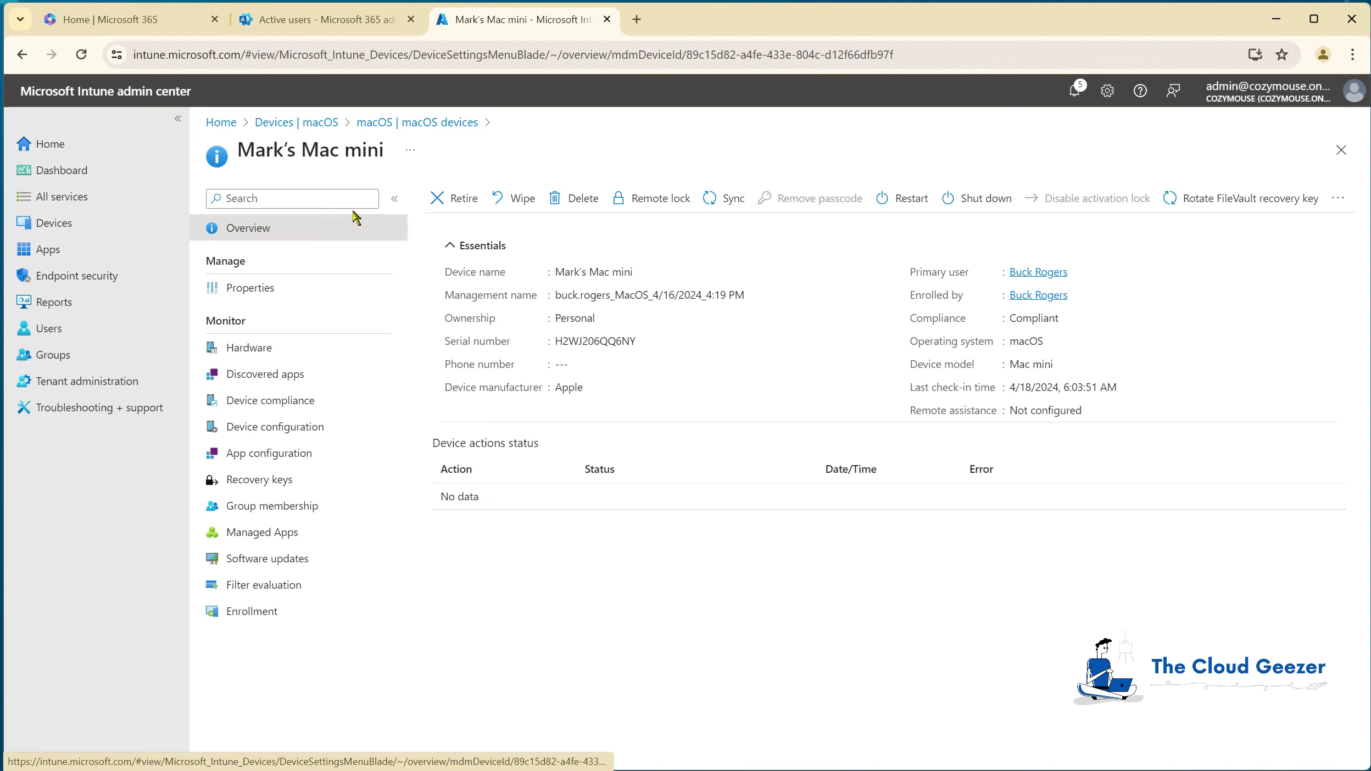
left_click(401, 123)
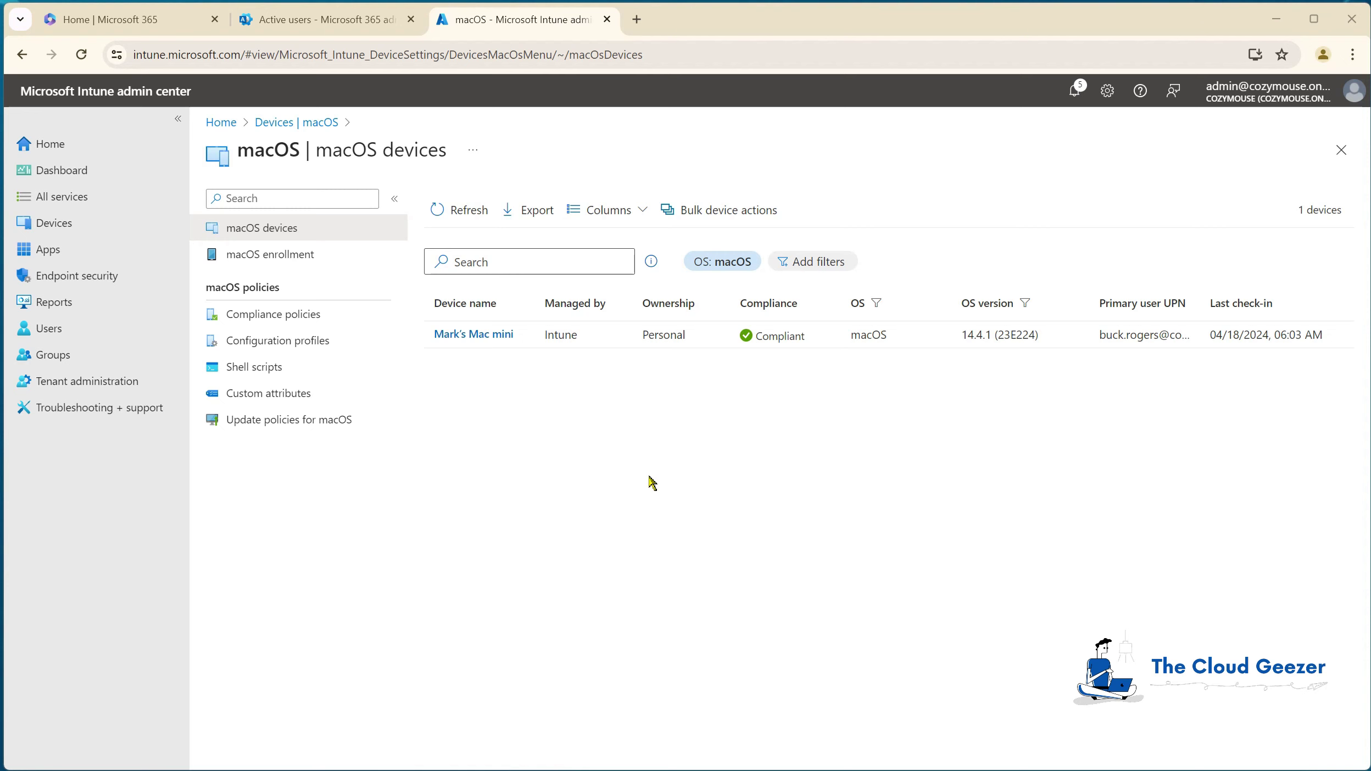
left_click(300, 22)
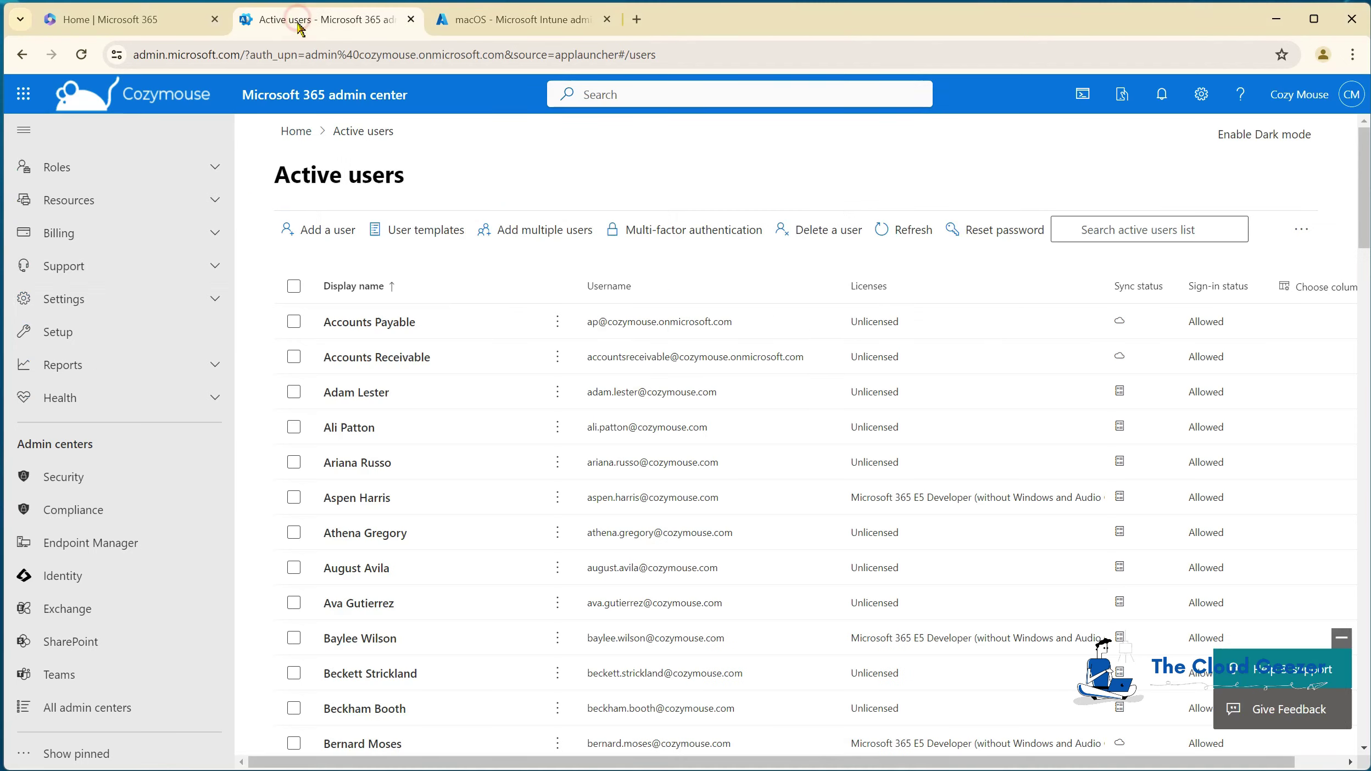
Step: Open the Entra Identity admin center and go to Groups > All groups
left_click(92, 571)
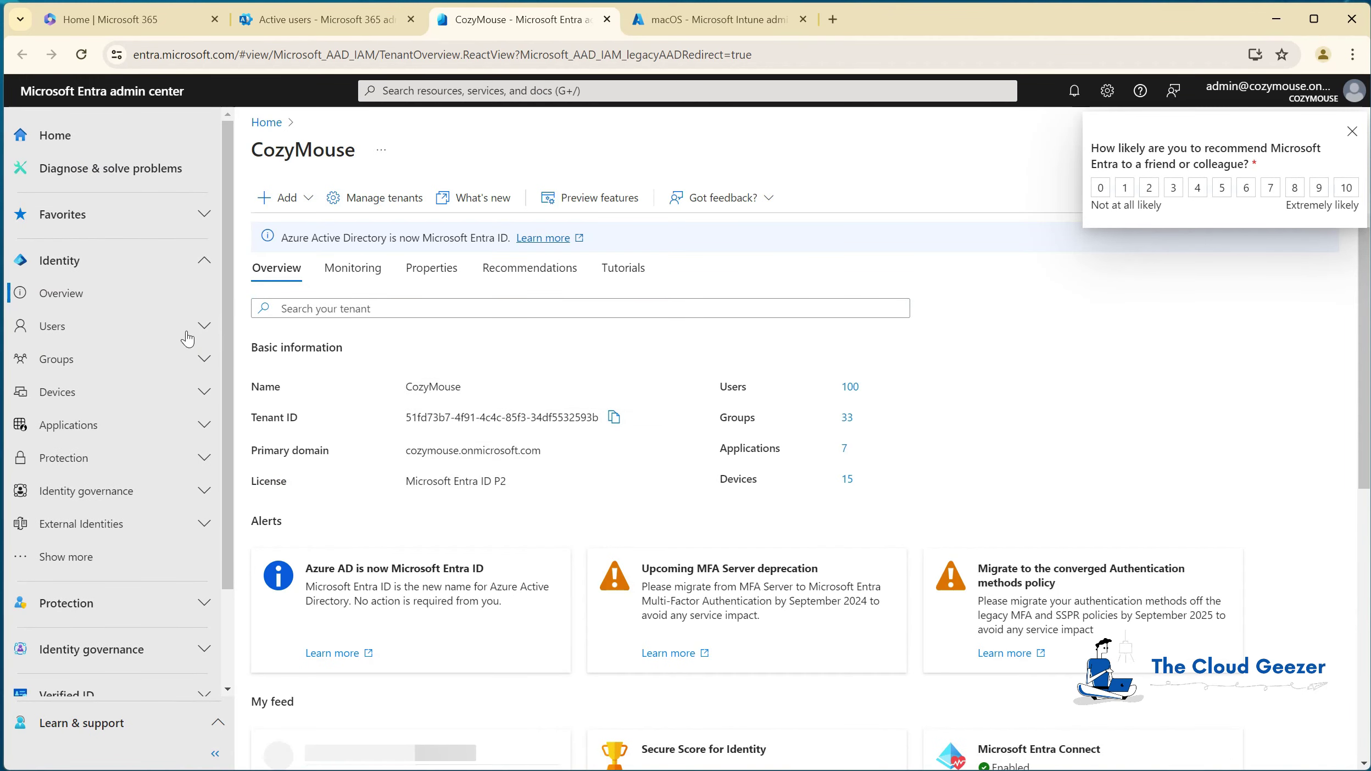
left_click(82, 360)
left_click(80, 396)
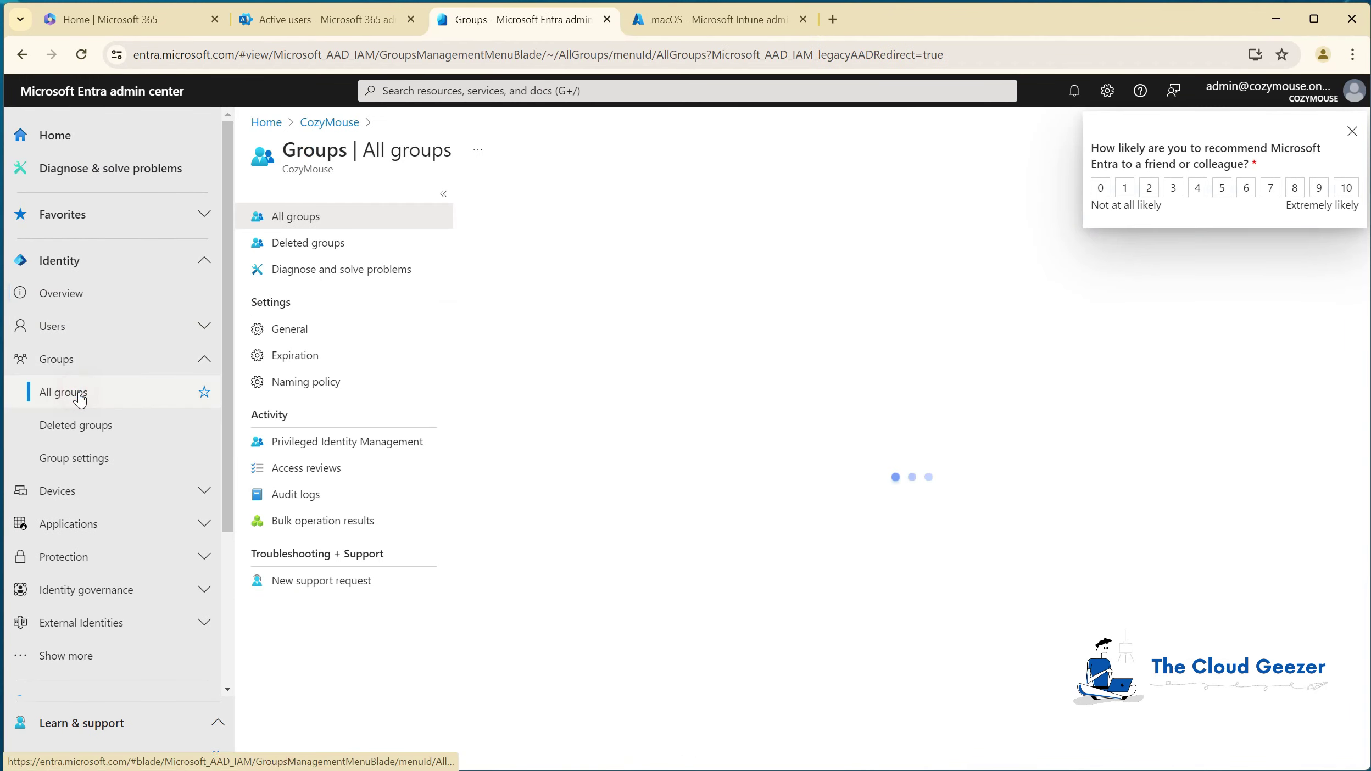
scroll(695, 505, "down", 5)
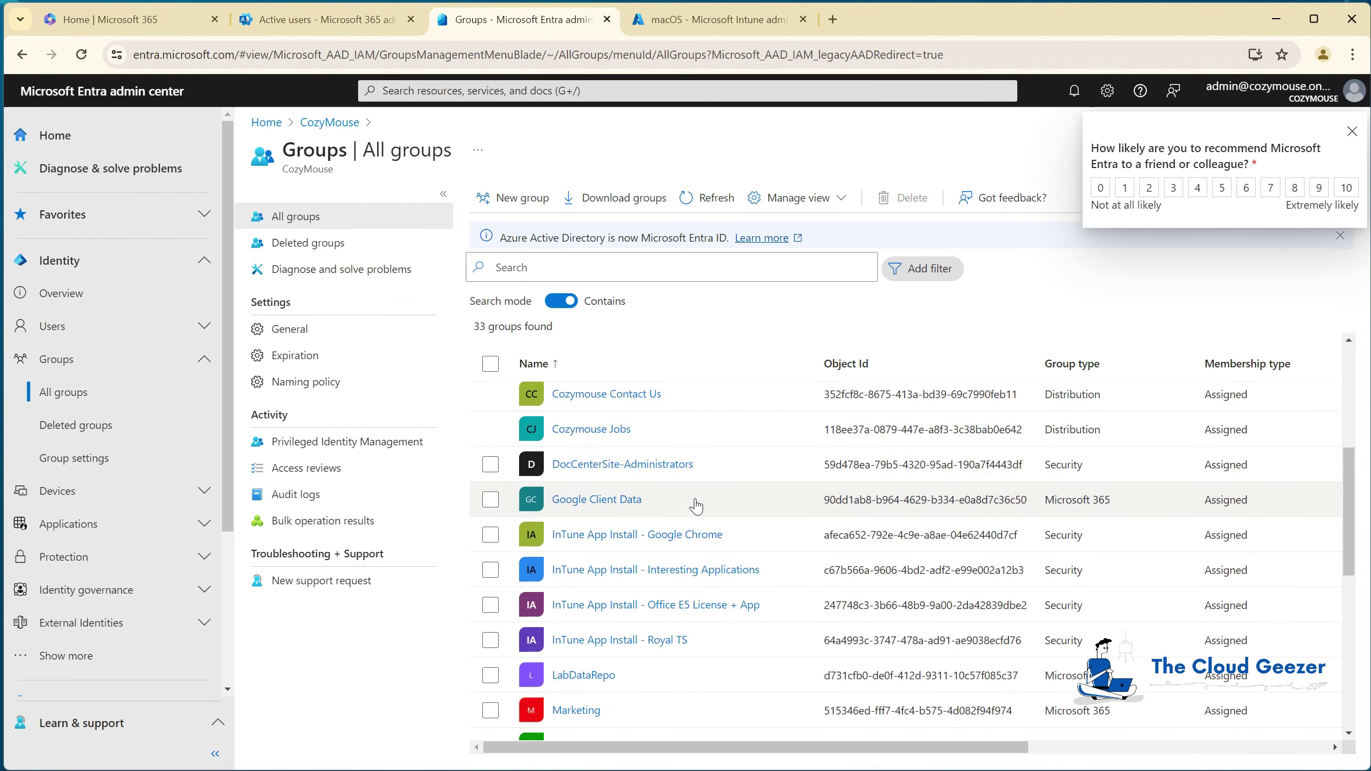
scroll(696, 505, "down", 3)
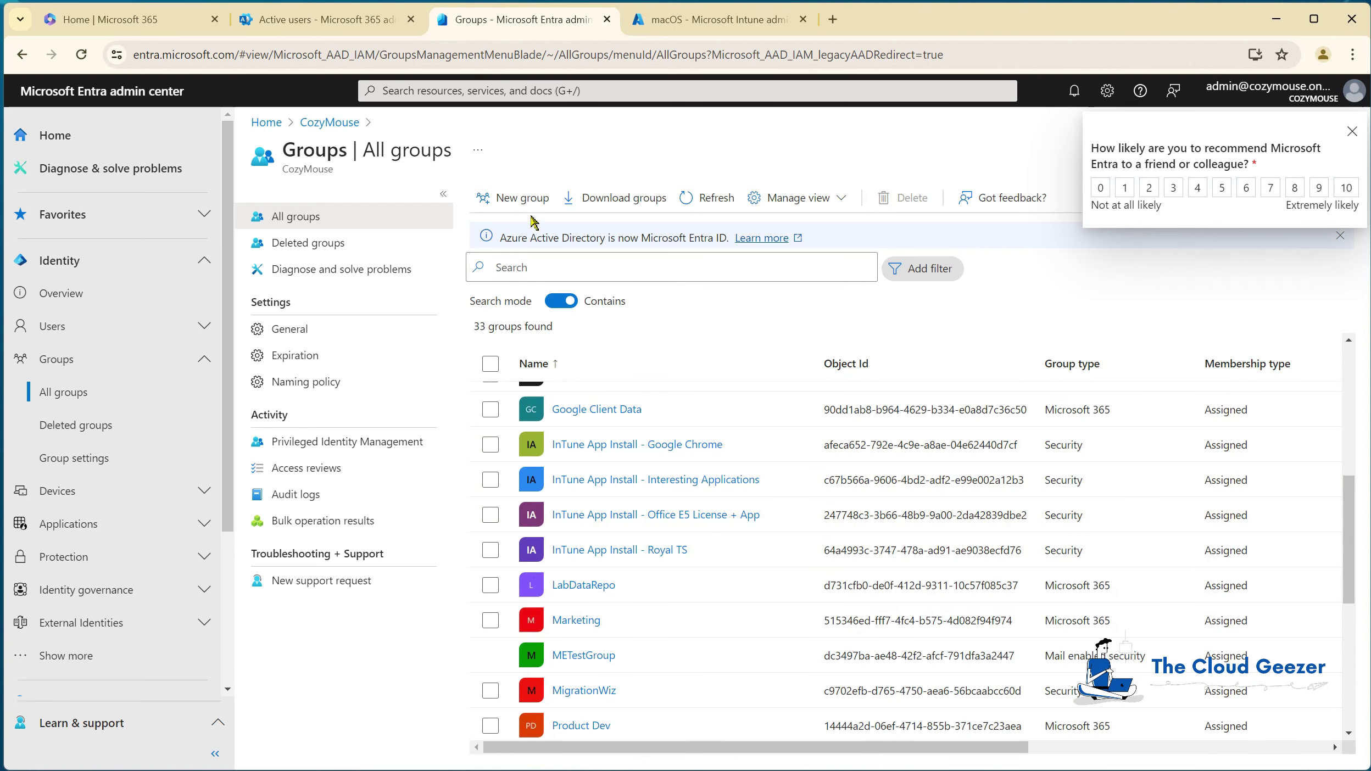
Step: Start a new Security group named 'Intune App Install - MAC - Adobe Reader'
left_click(522, 198)
left_click(479, 257)
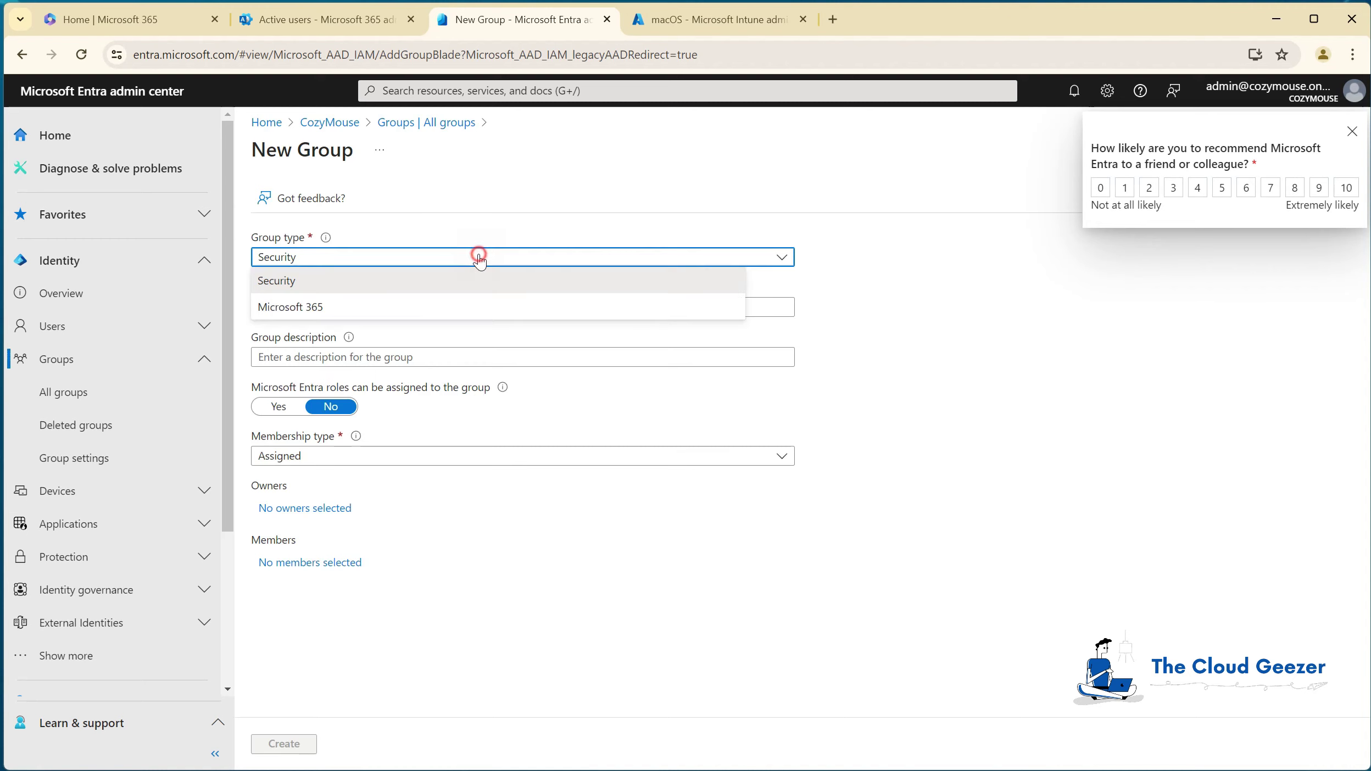
left_click(471, 280)
left_click(462, 305)
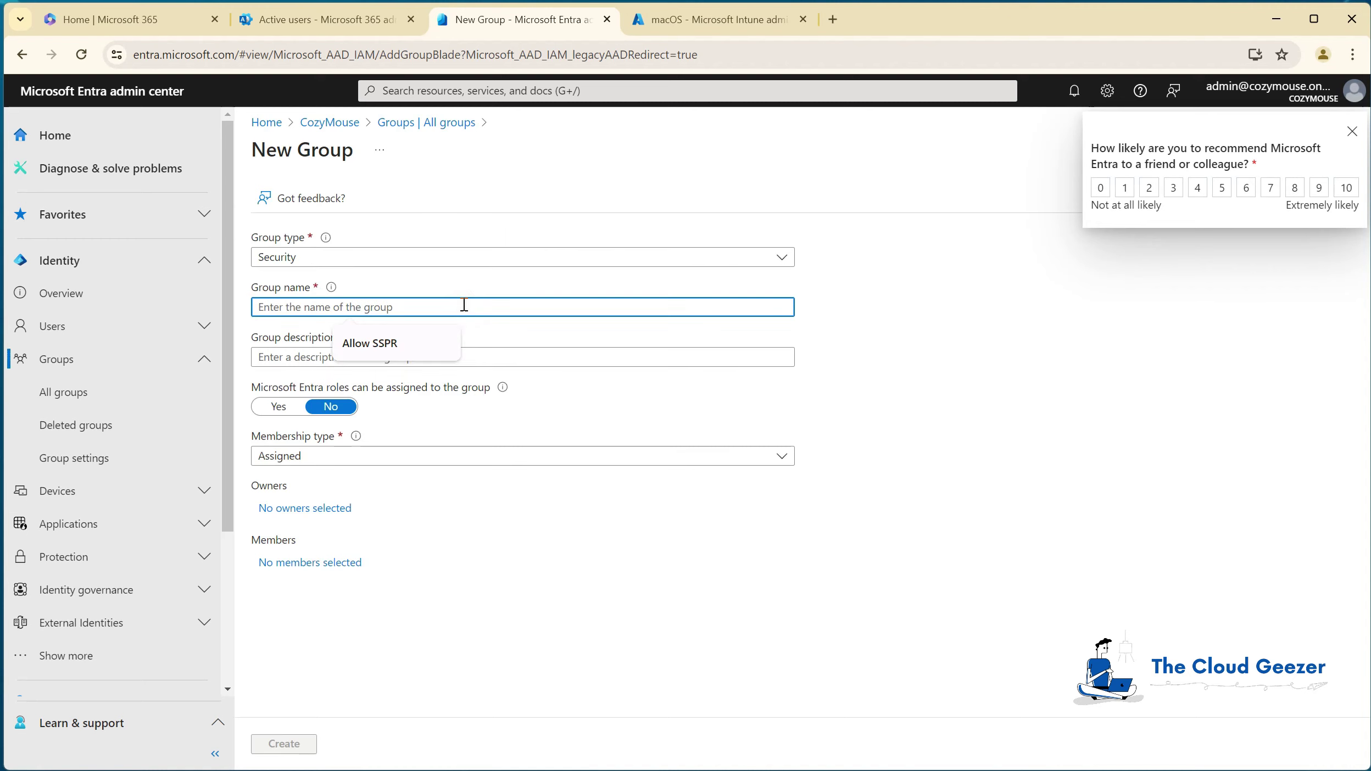
type("Int")
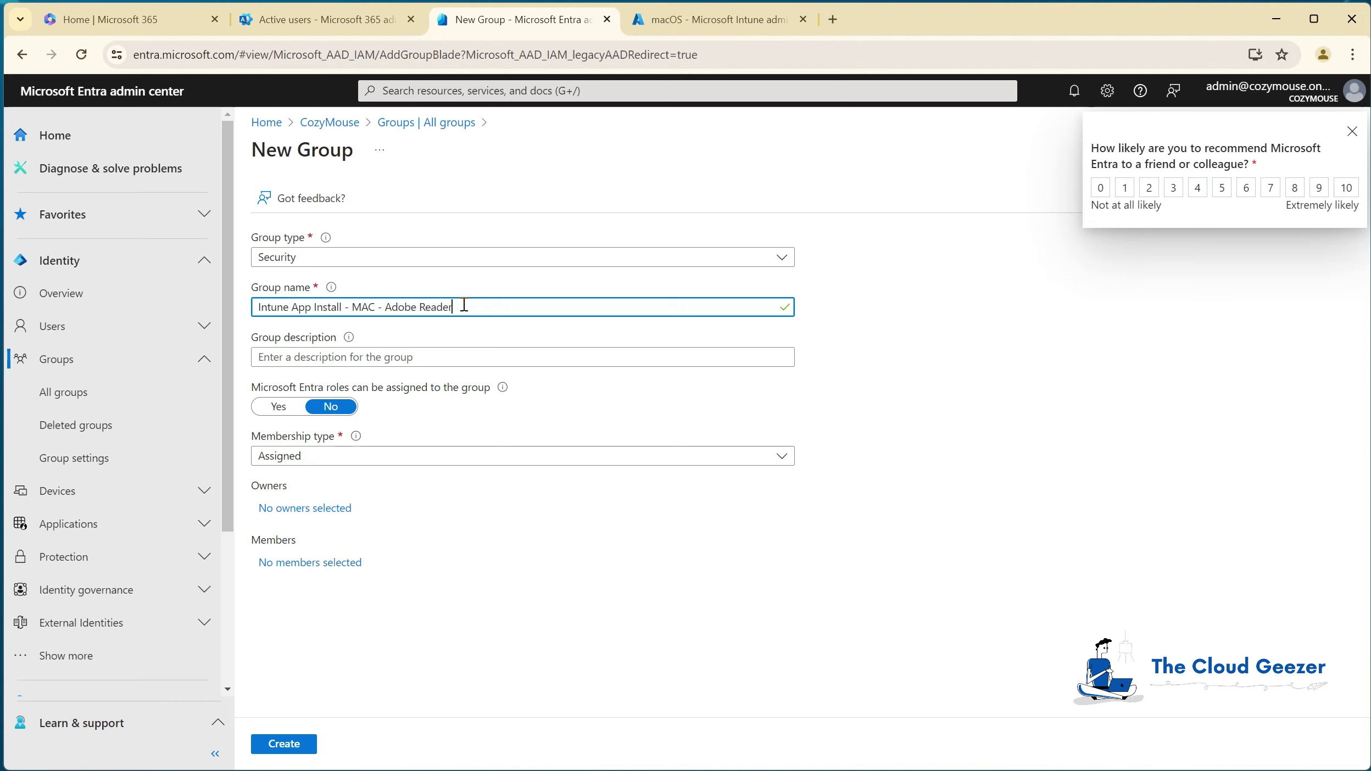
Step: Describe the group as 'Install Adobe Reader Package' and start adding members
left_click(449, 356)
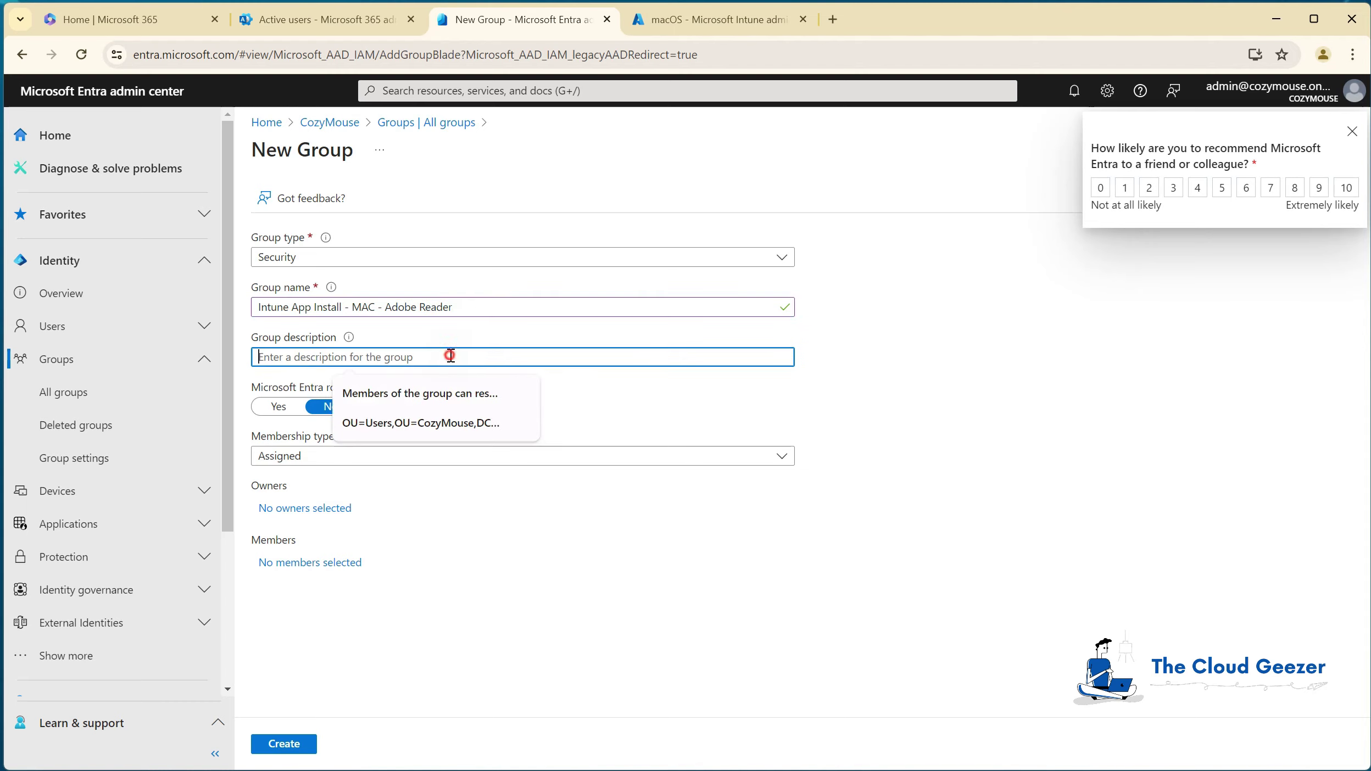
type("Install Adobe Reader Package")
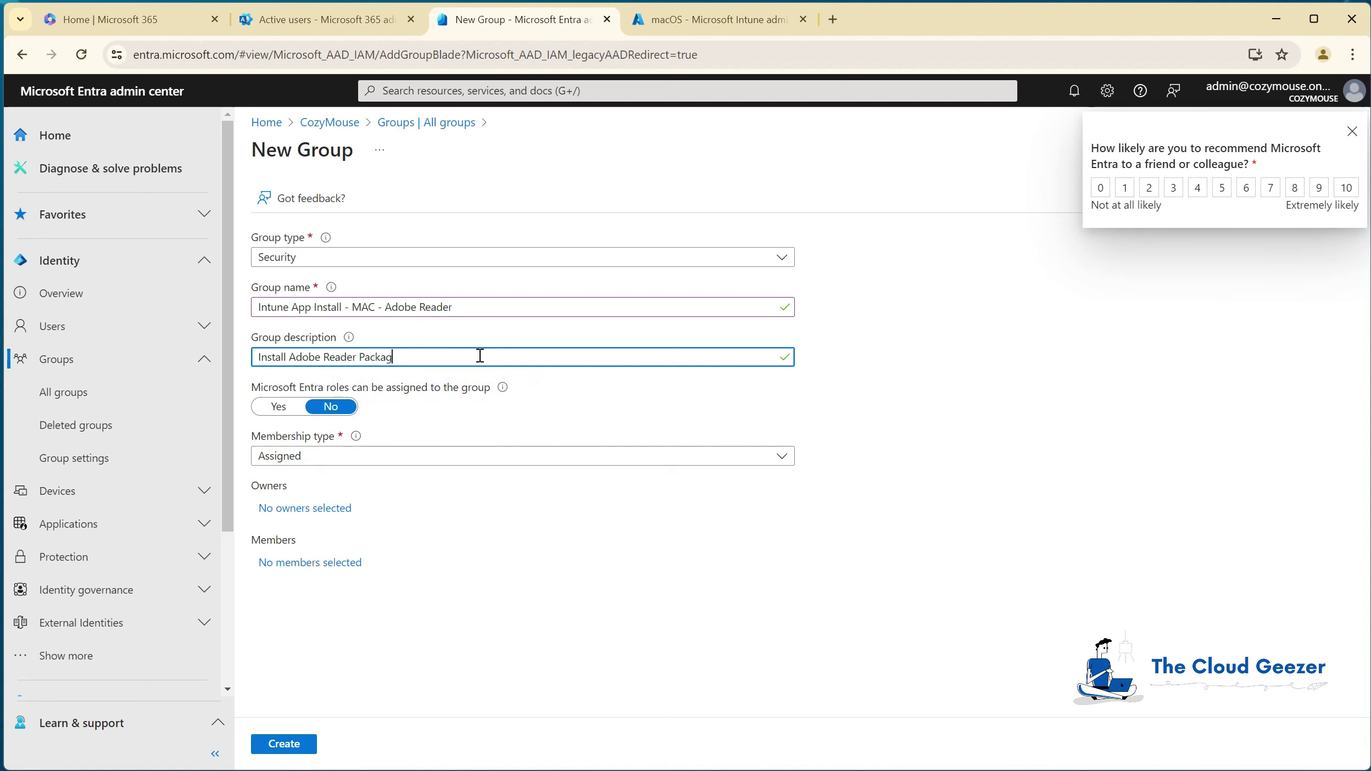
left_click(314, 562)
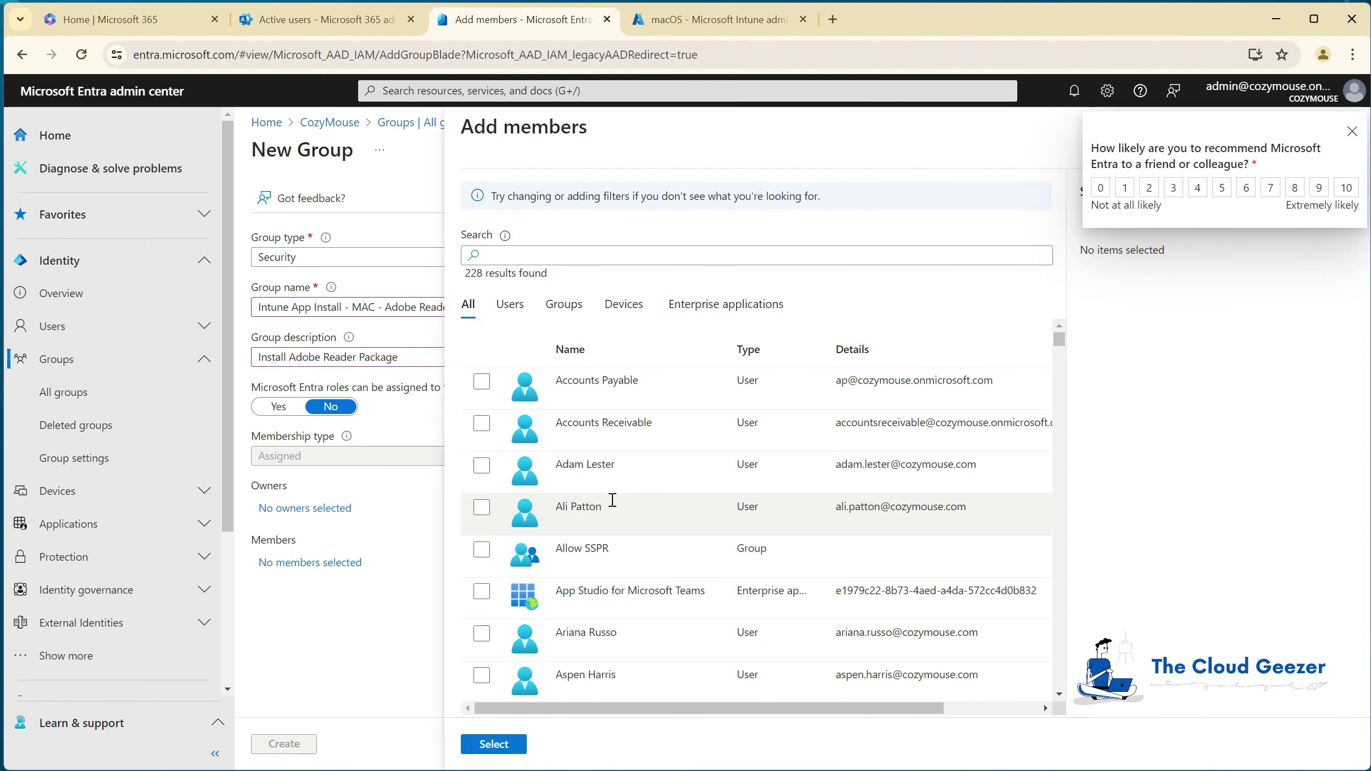
Step: Add the Mac's primary user as member, create the group, and refresh to show 34 groups
scroll(605, 501, "down", 15)
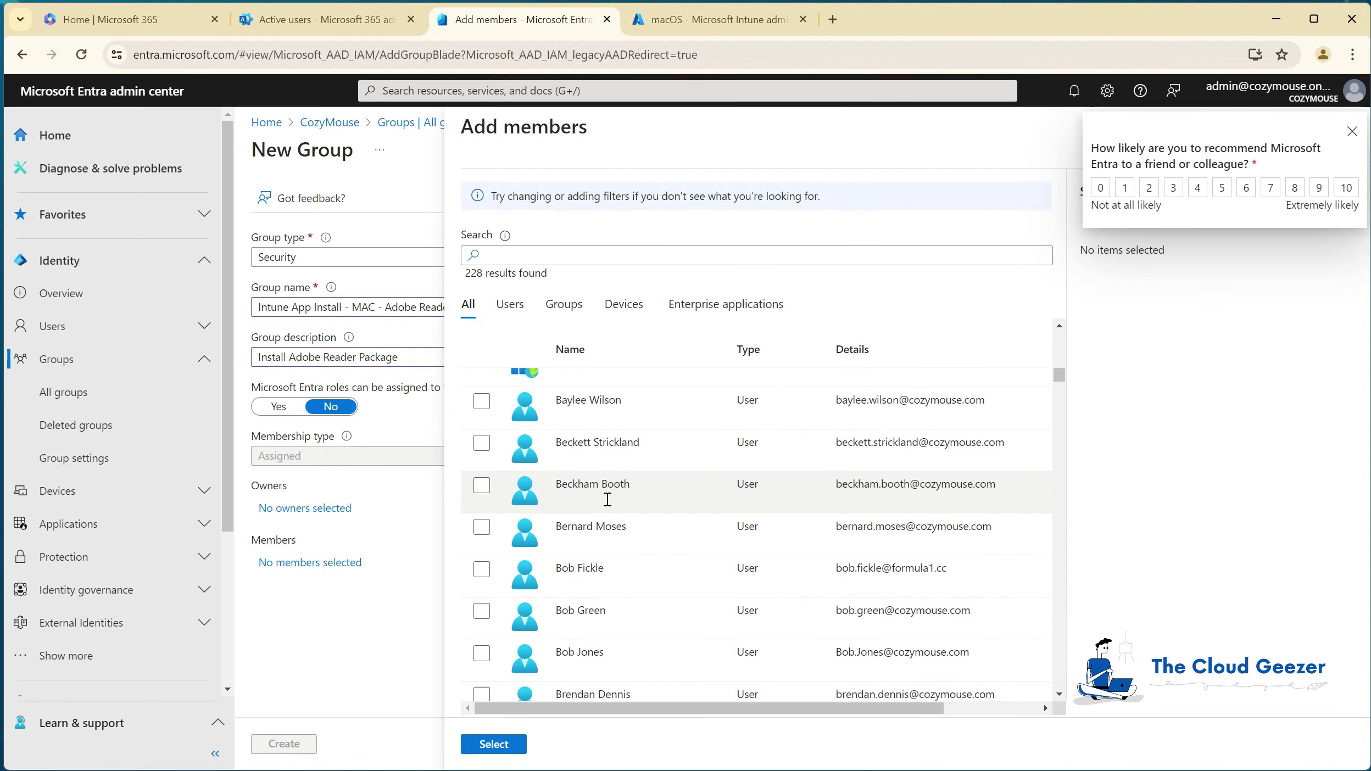
scroll(606, 499, "down", 3)
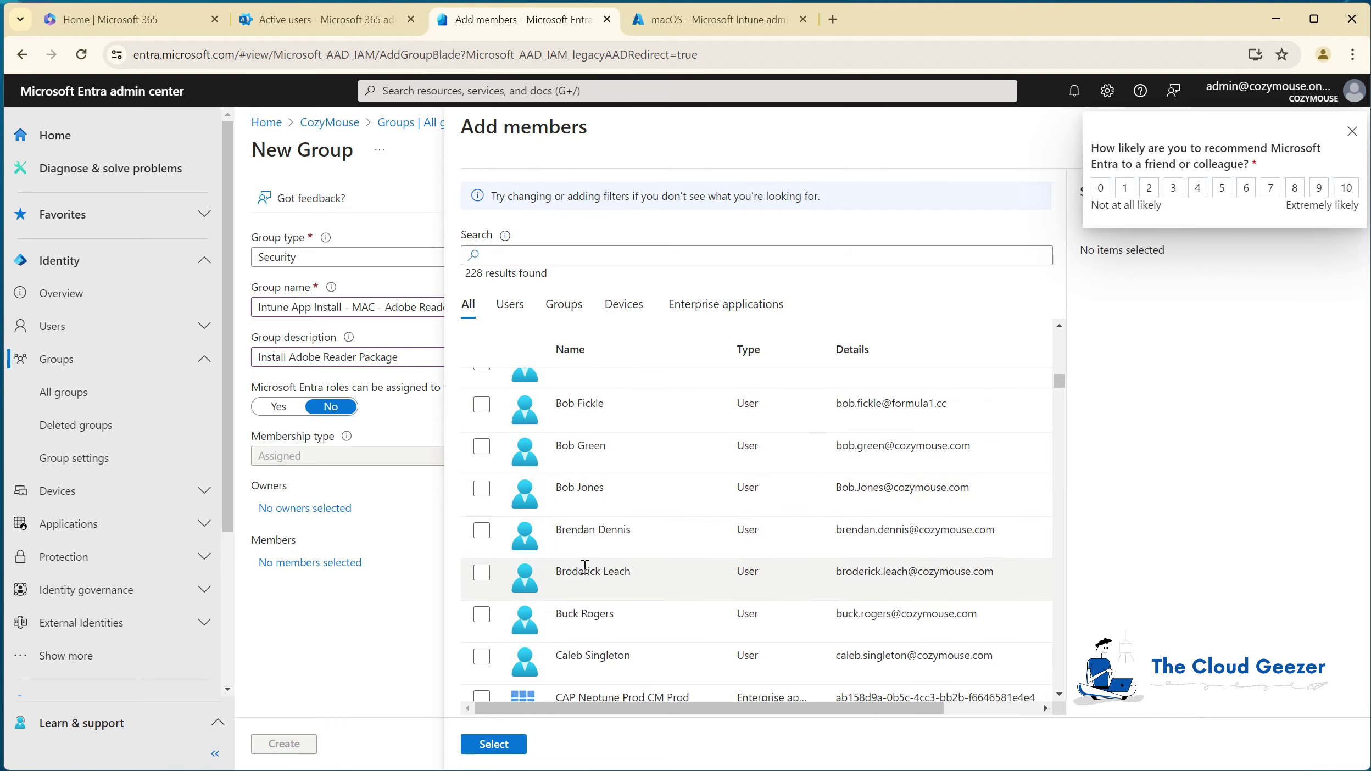
left_click(482, 531)
left_click(497, 746)
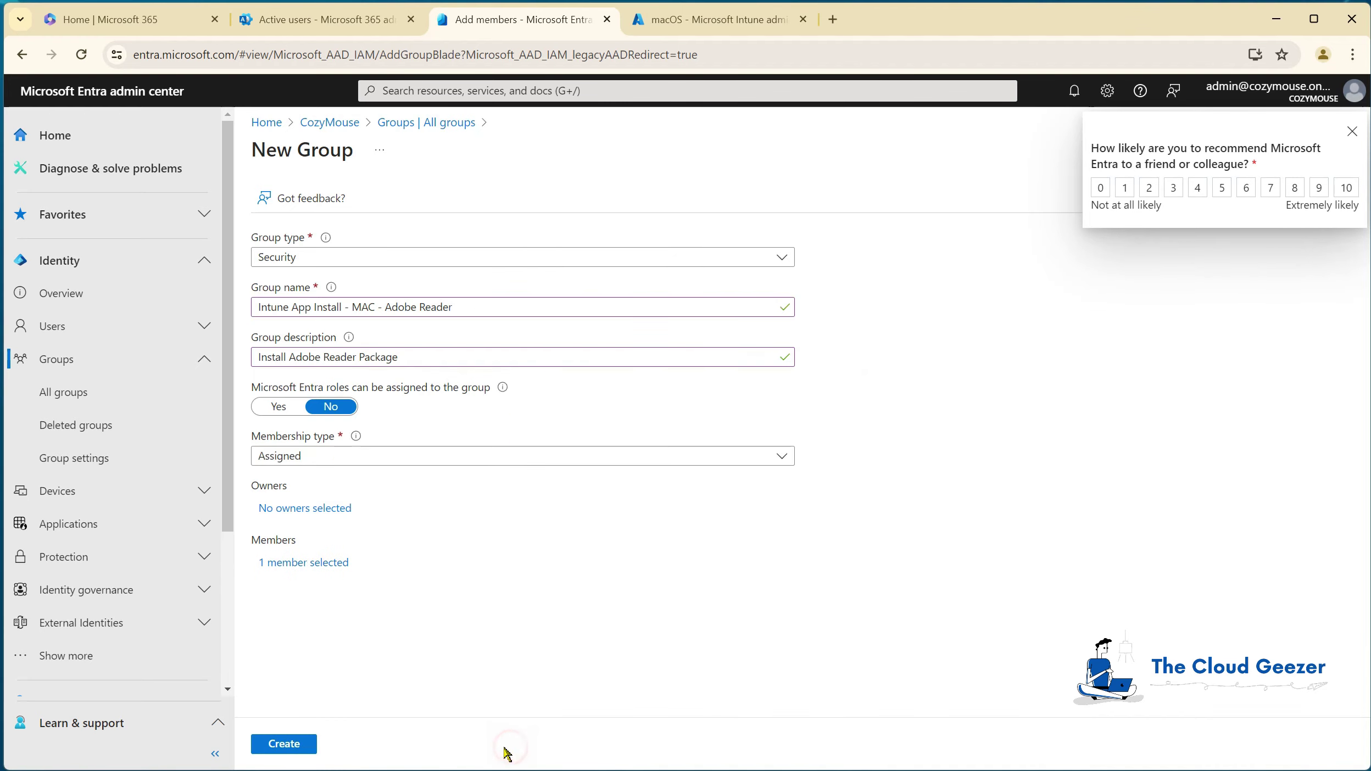
left_click(271, 755)
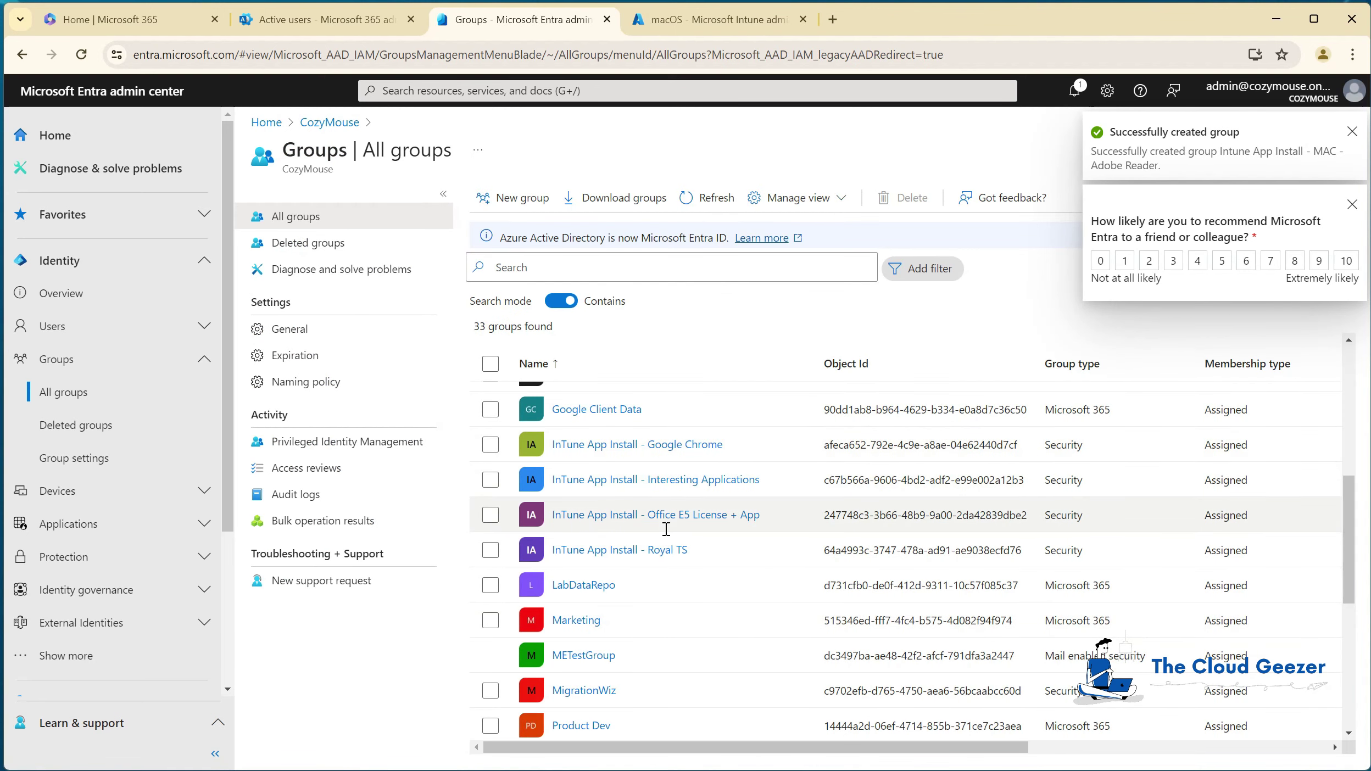
left_click(710, 200)
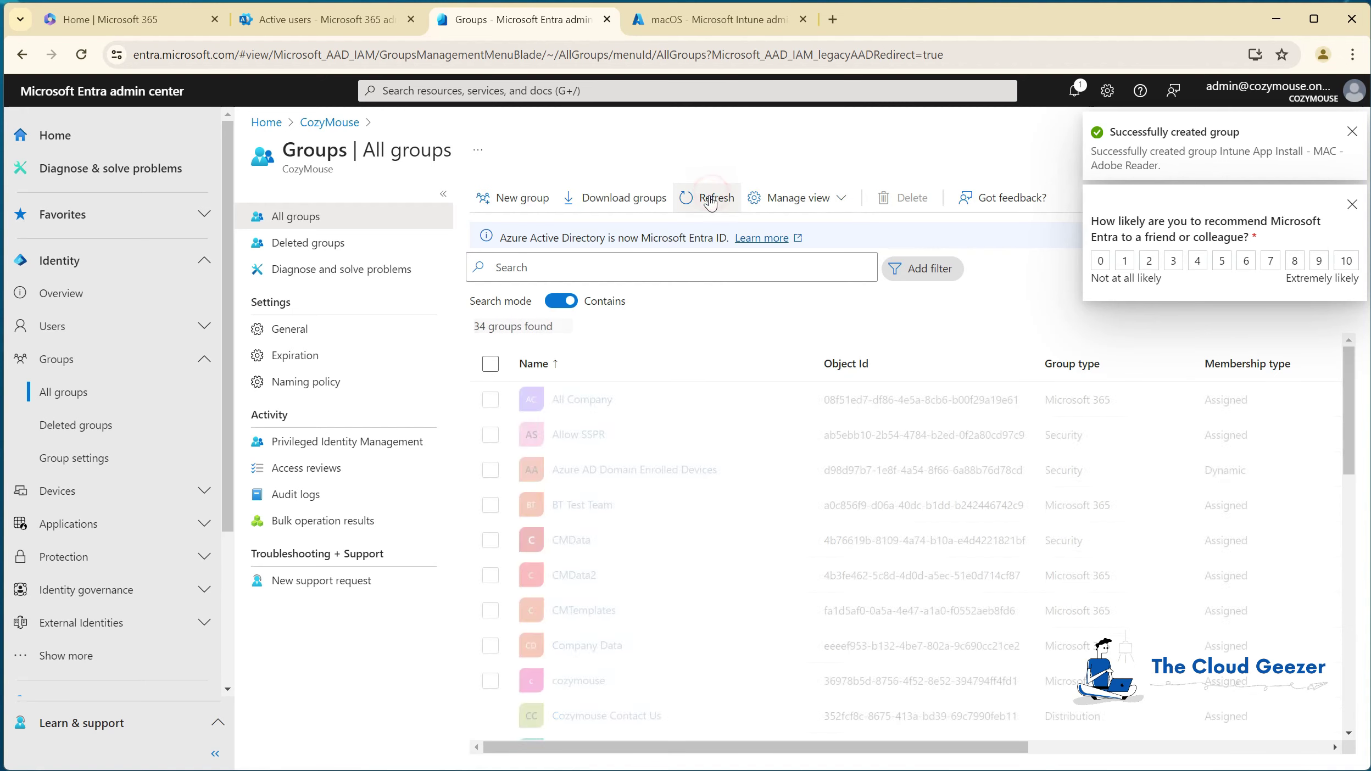
scroll(615, 495, "down", 9)
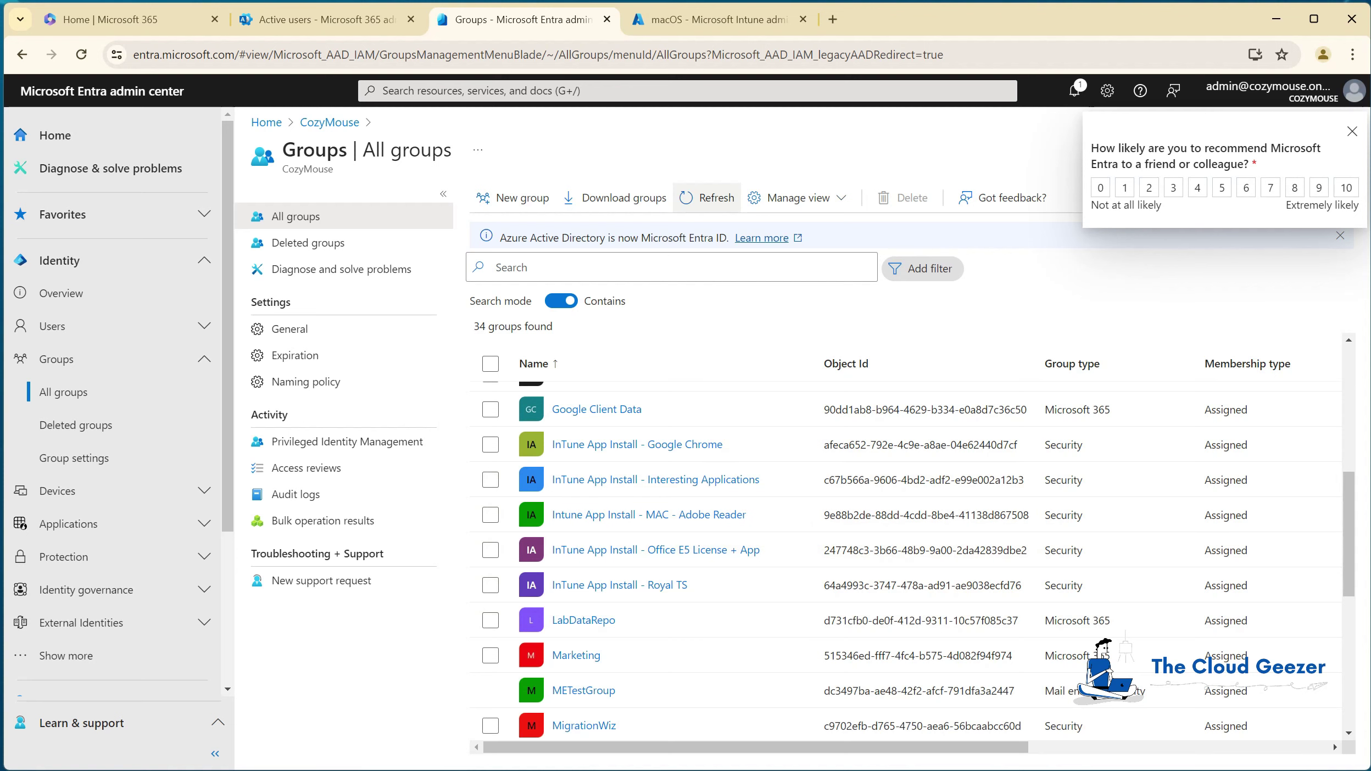
Step: Switch to the Intune tab and open Apps > macOS, which lists no applications
left_click(650, 21)
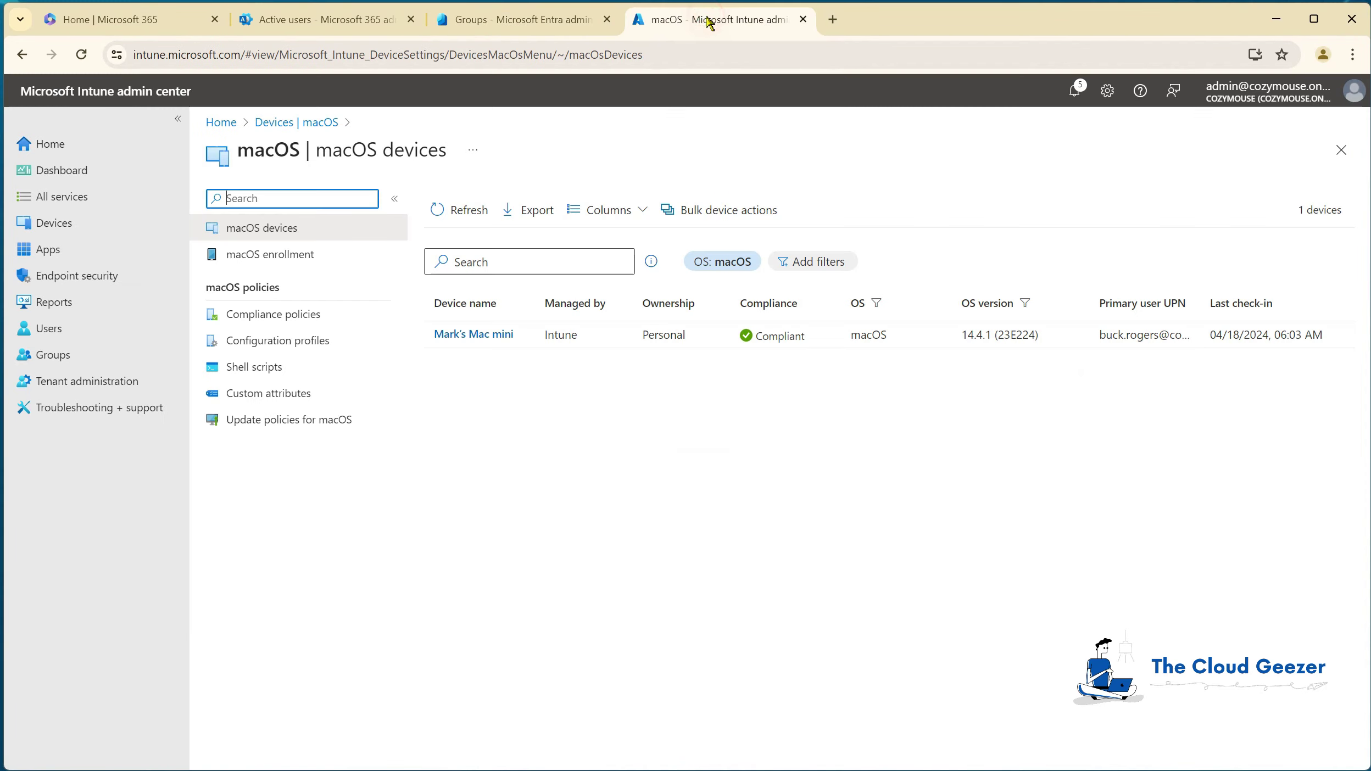
left_click(52, 250)
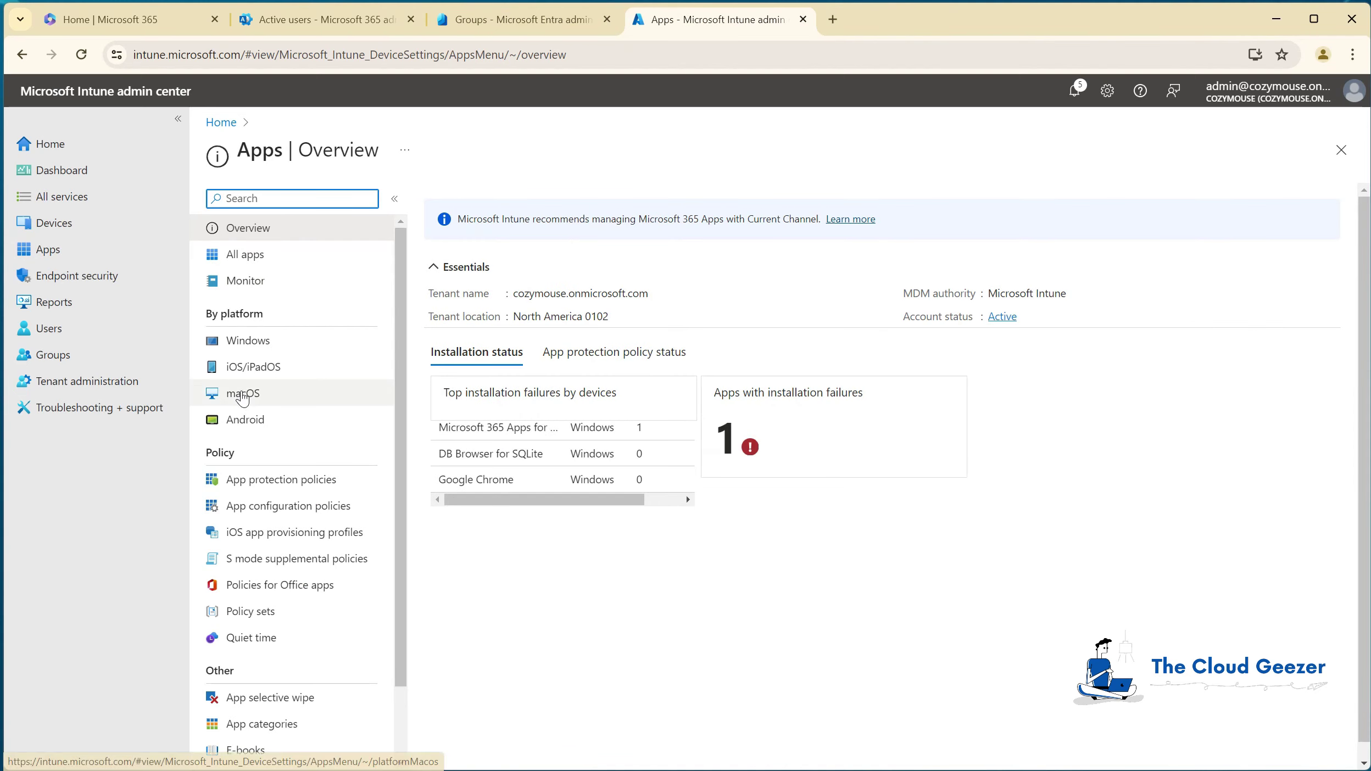
left_click(242, 393)
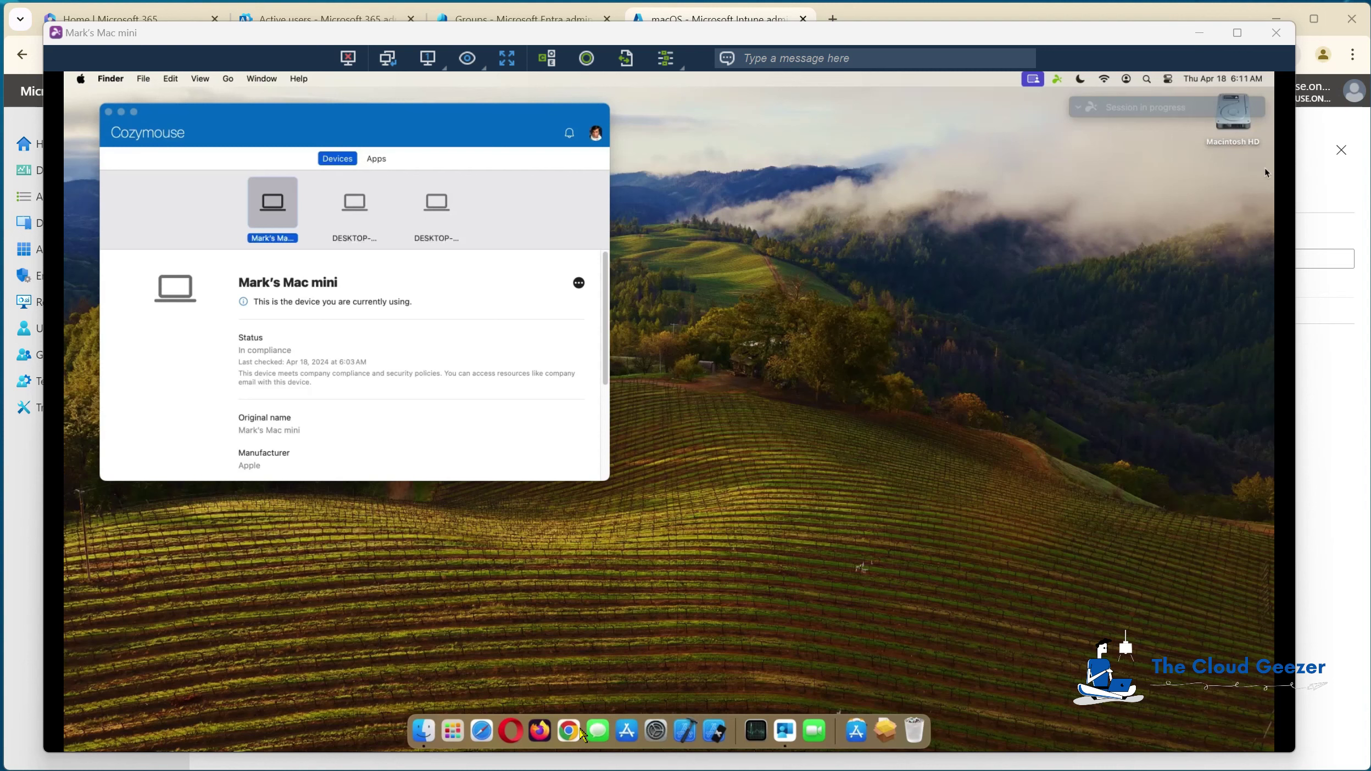
Step: Launch Chrome on the Mac and open the Intune admin center address
left_click(573, 735)
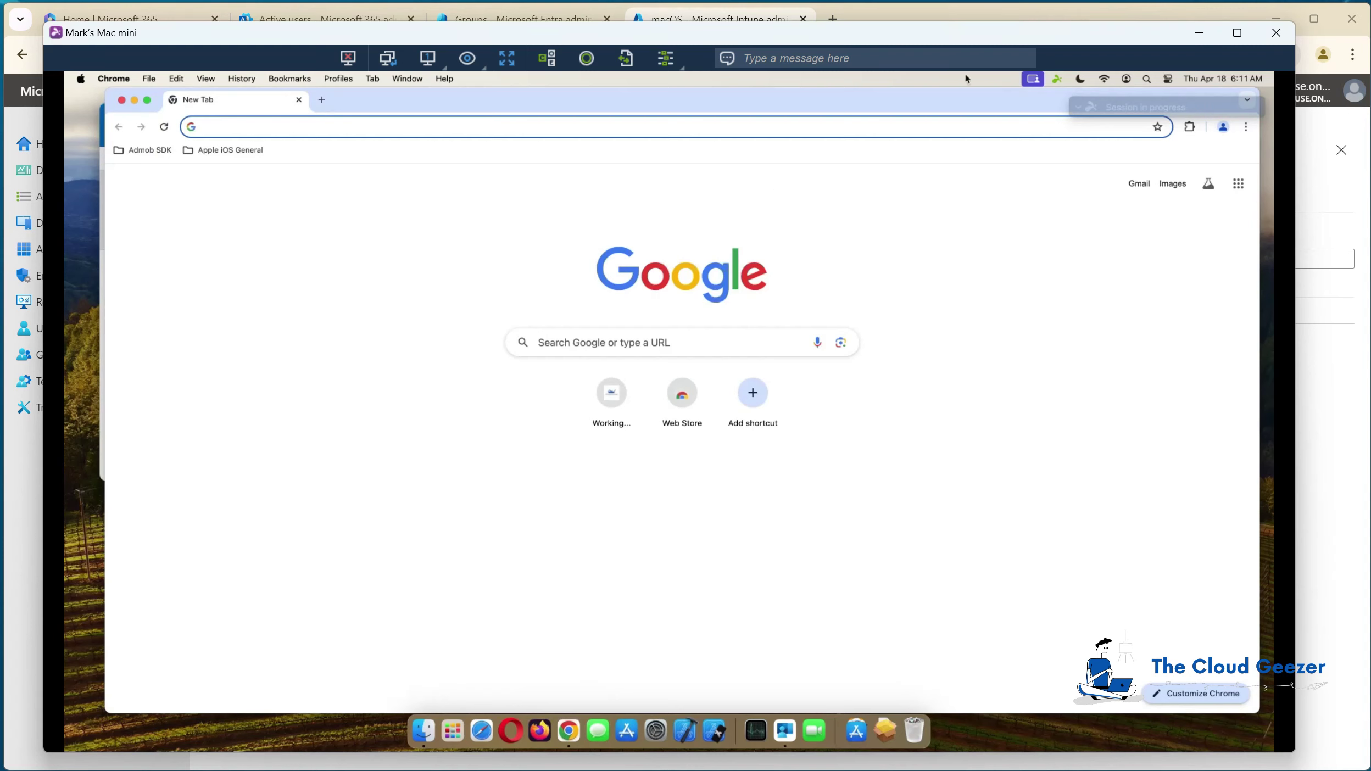
type("intune.microsoft.com")
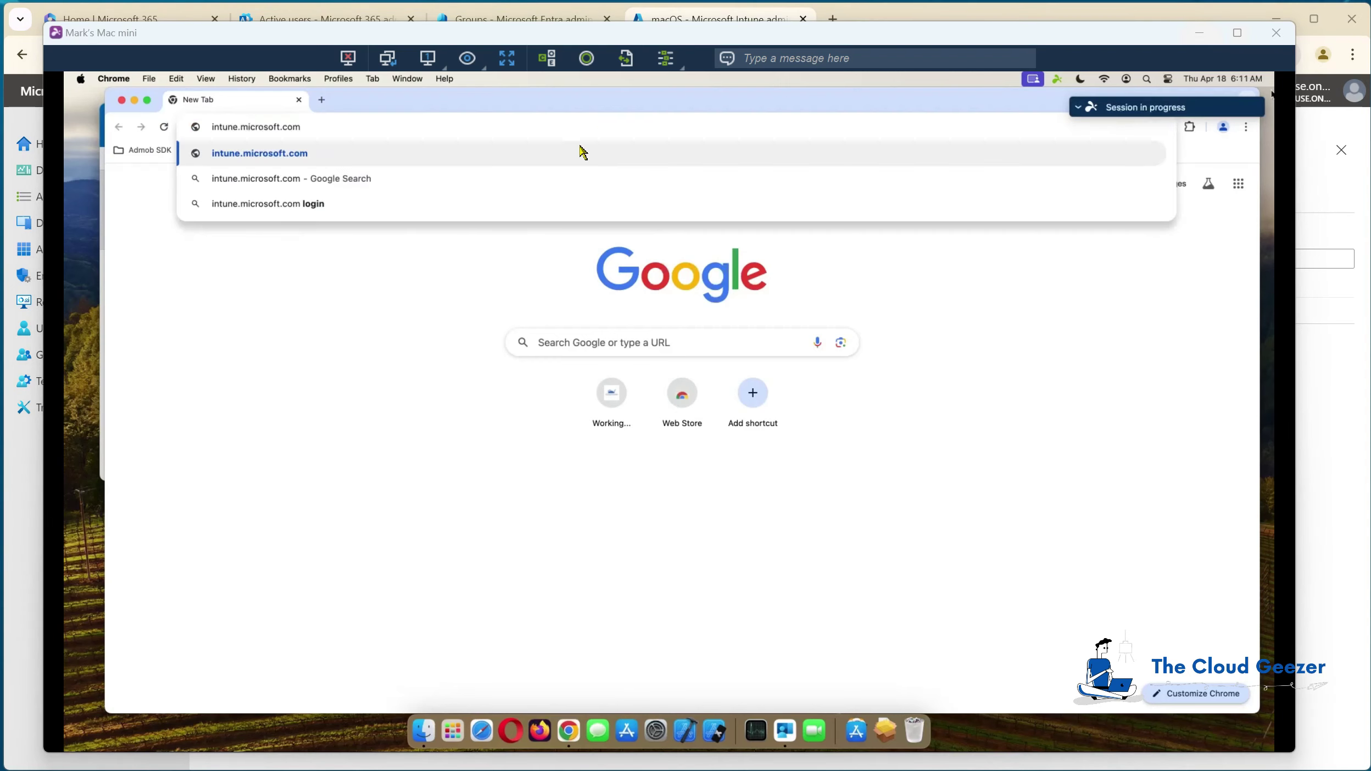
key("Return")
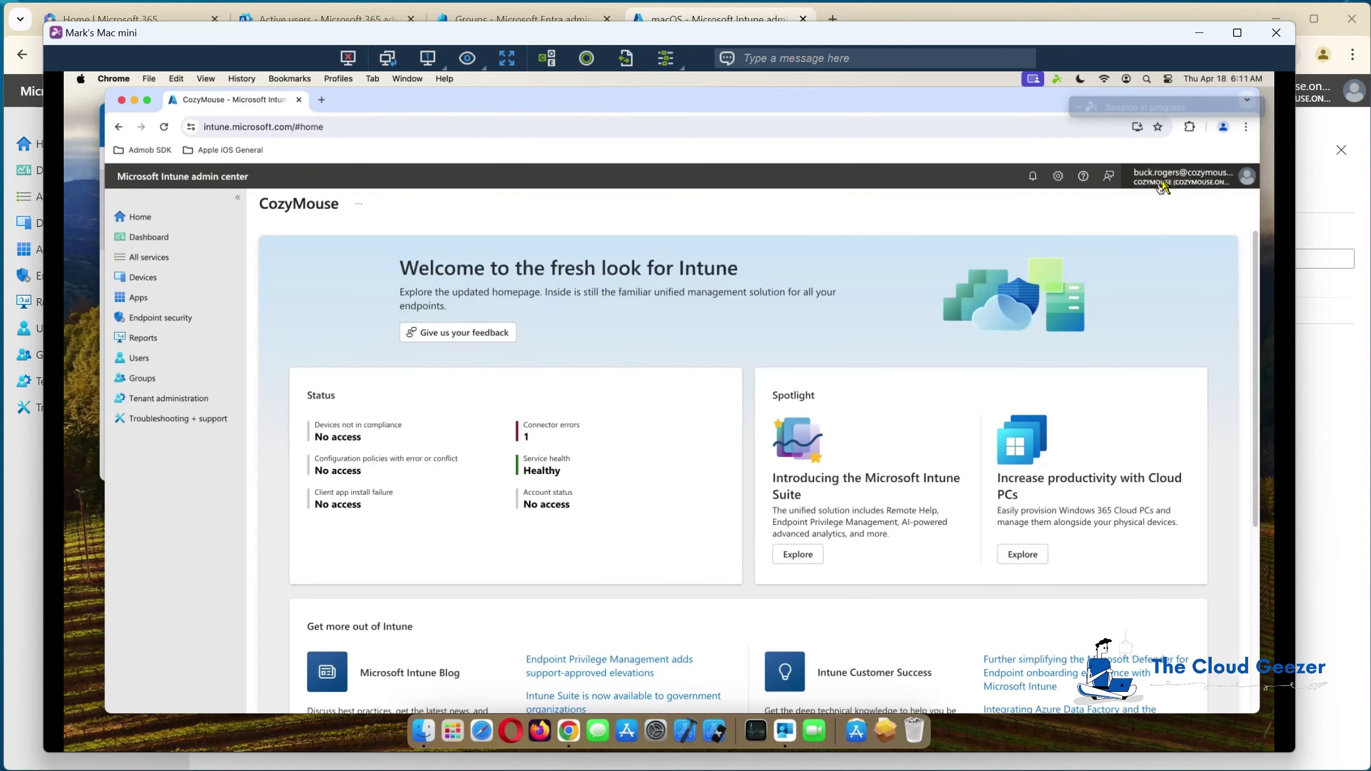
Step: Sign in with the tenant admin account and password, then open Apps > macOS
left_click(1193, 183)
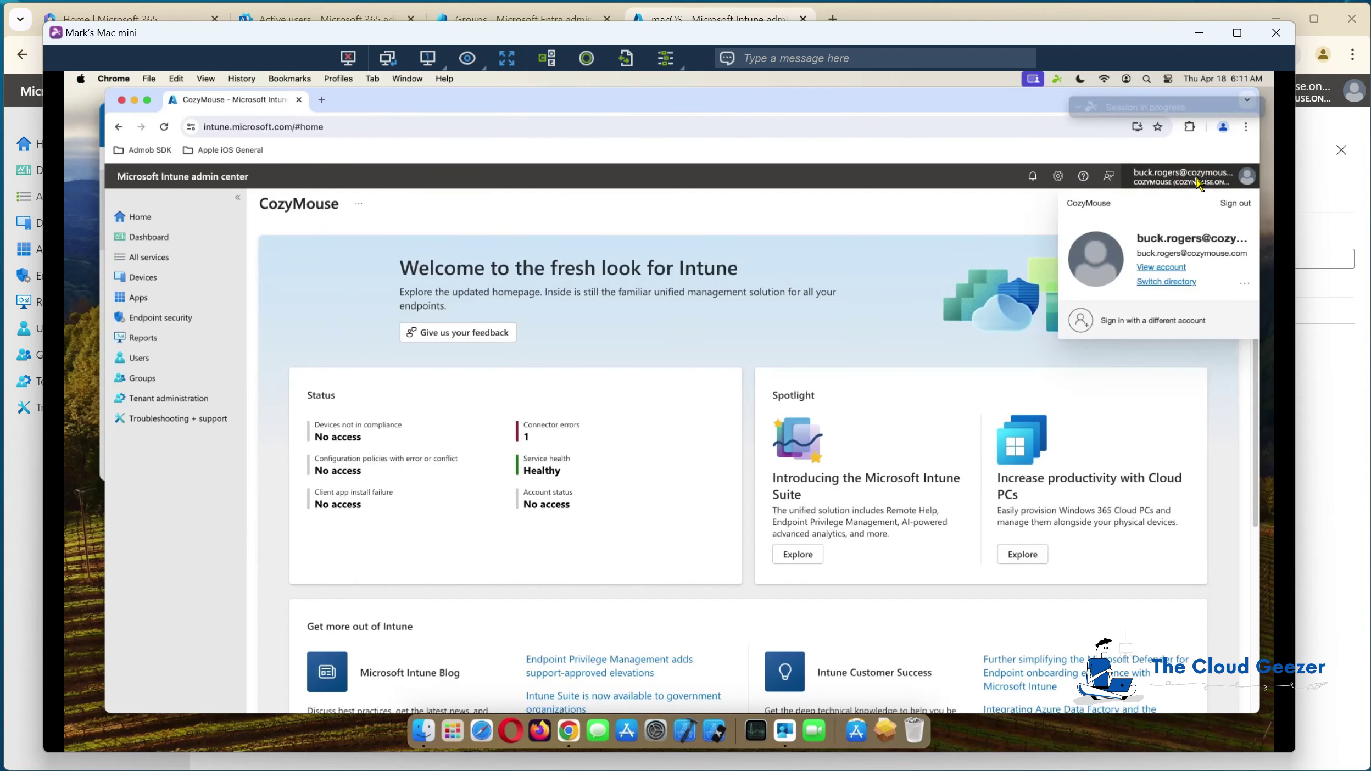
left_click(1140, 317)
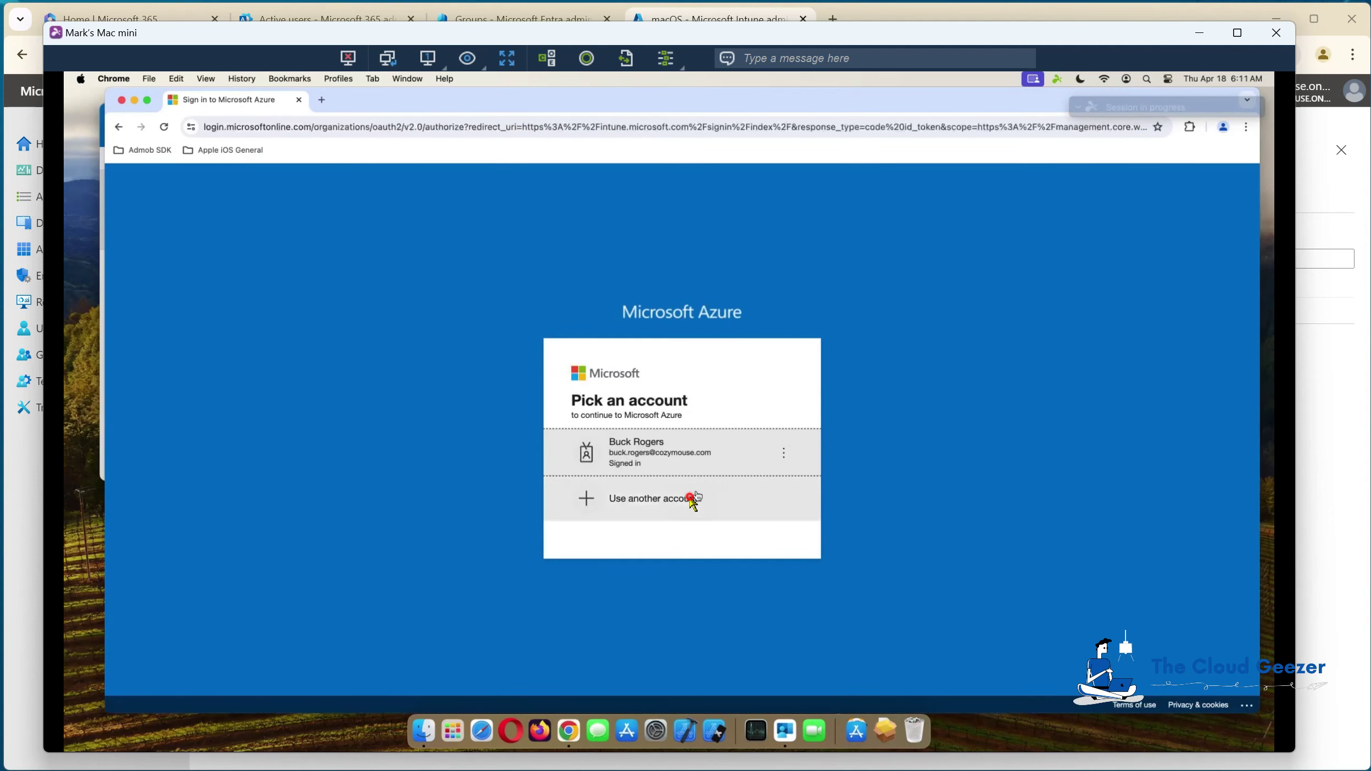
left_click(692, 497)
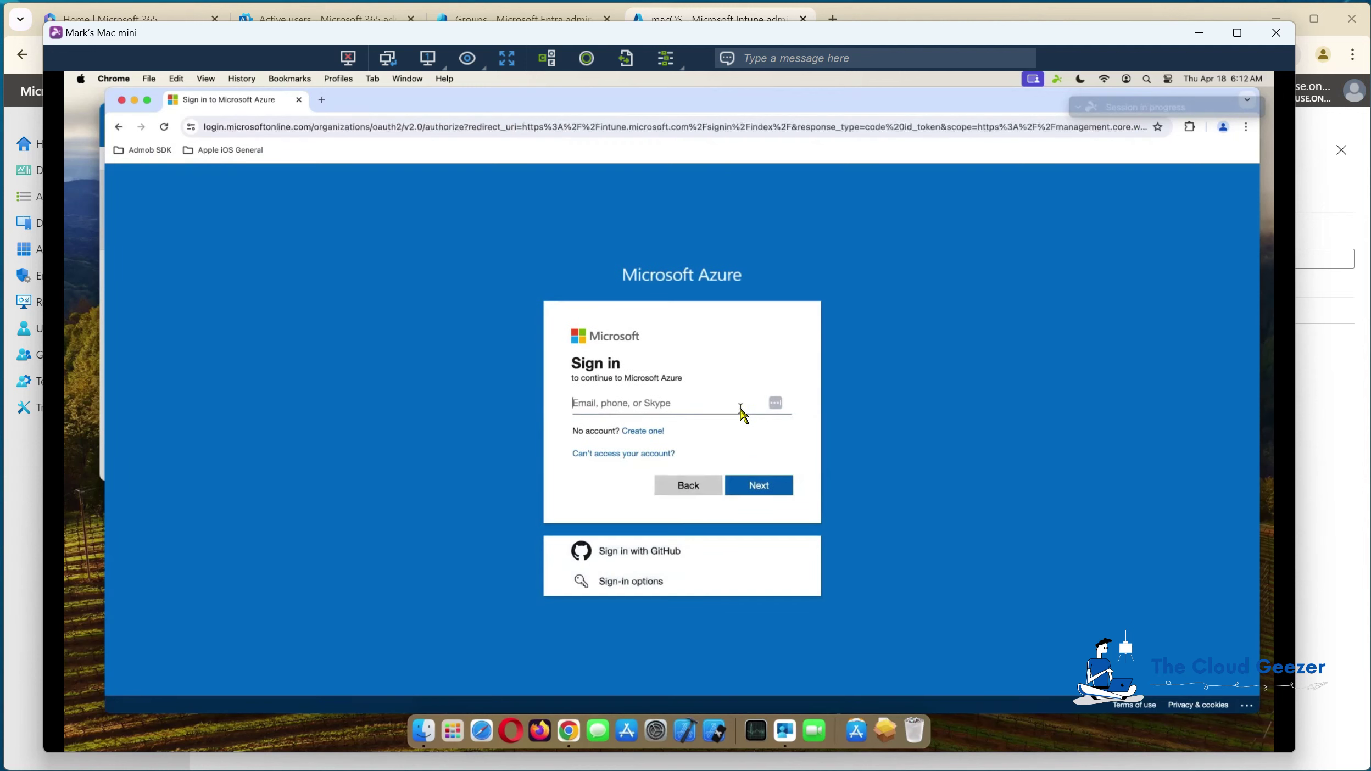
key("Return")
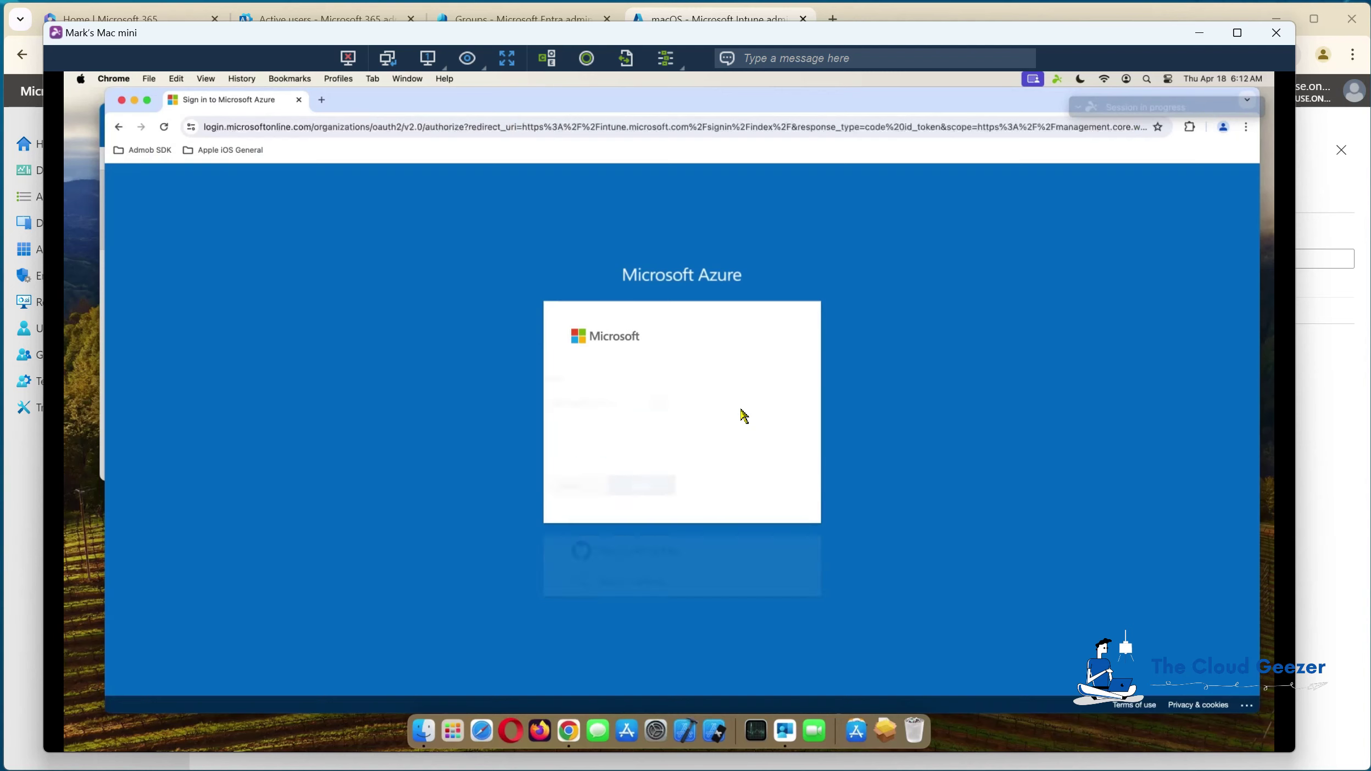
type("•••••••••")
key("Return")
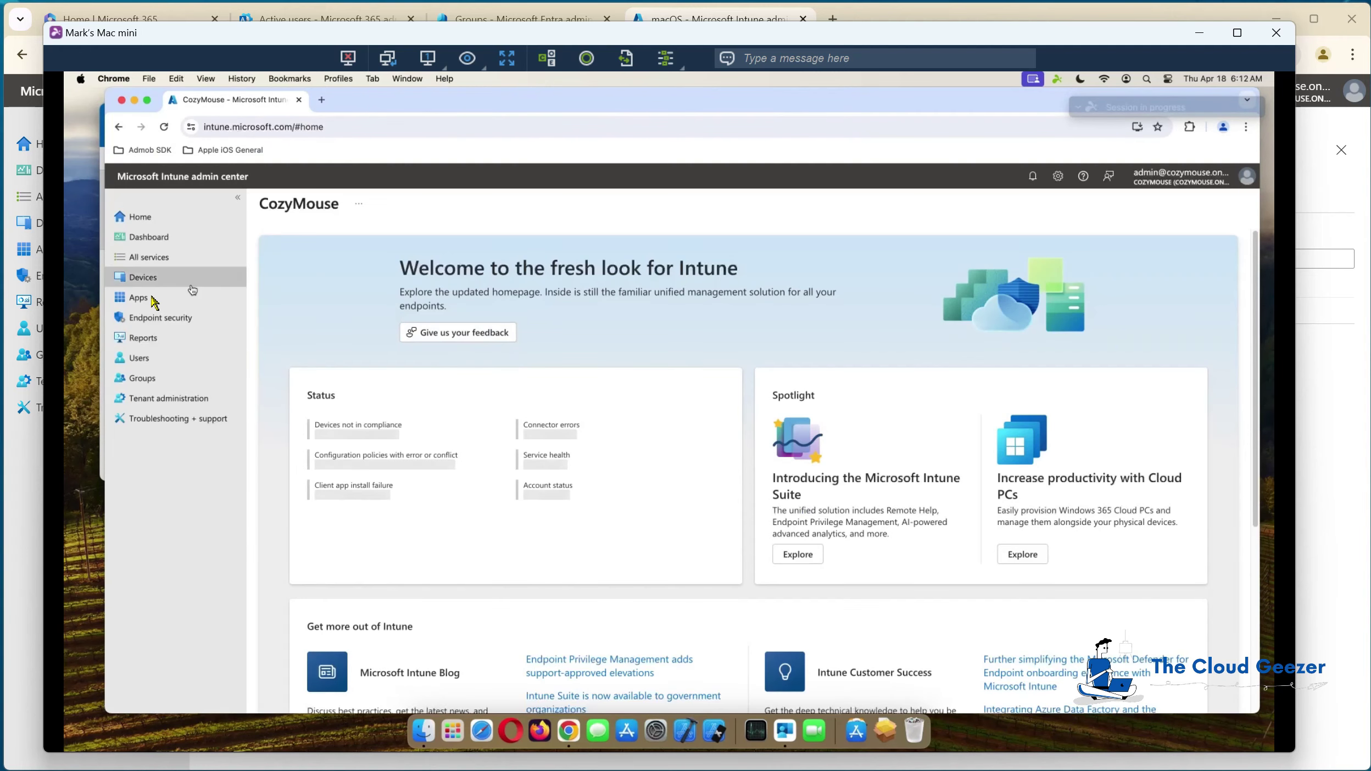
left_click(153, 298)
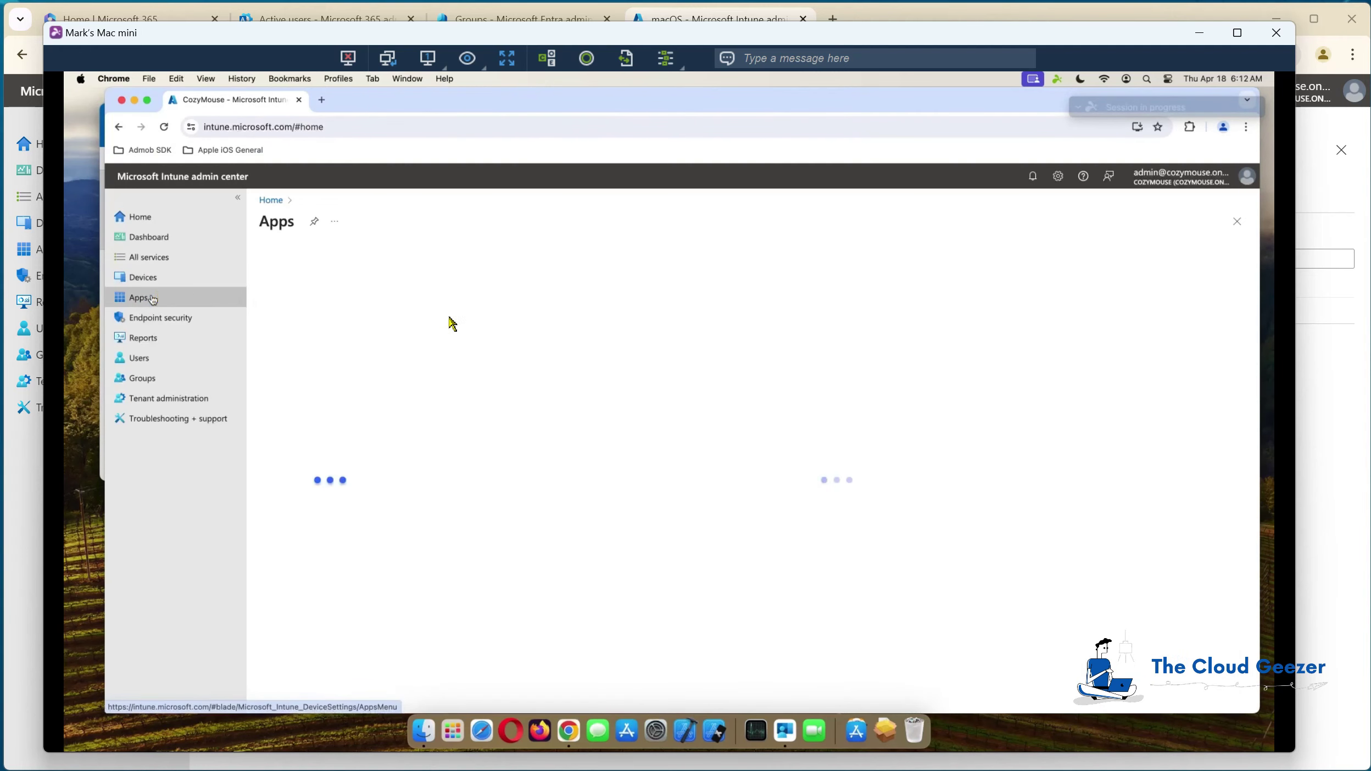
left_click(289, 409)
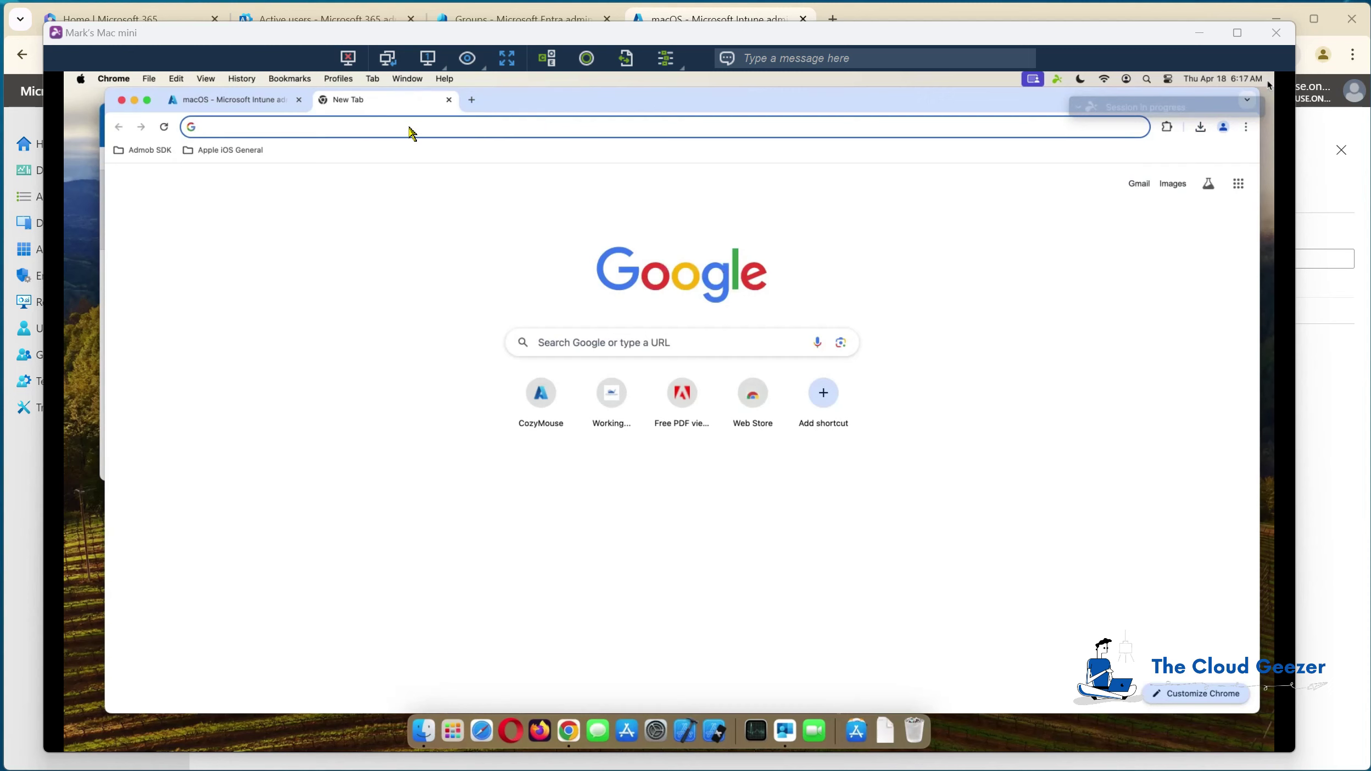
Step: Download Acrobat Reader for Mac from get.adobe.com/reader, then close the Adobe tab
left_click(392, 127)
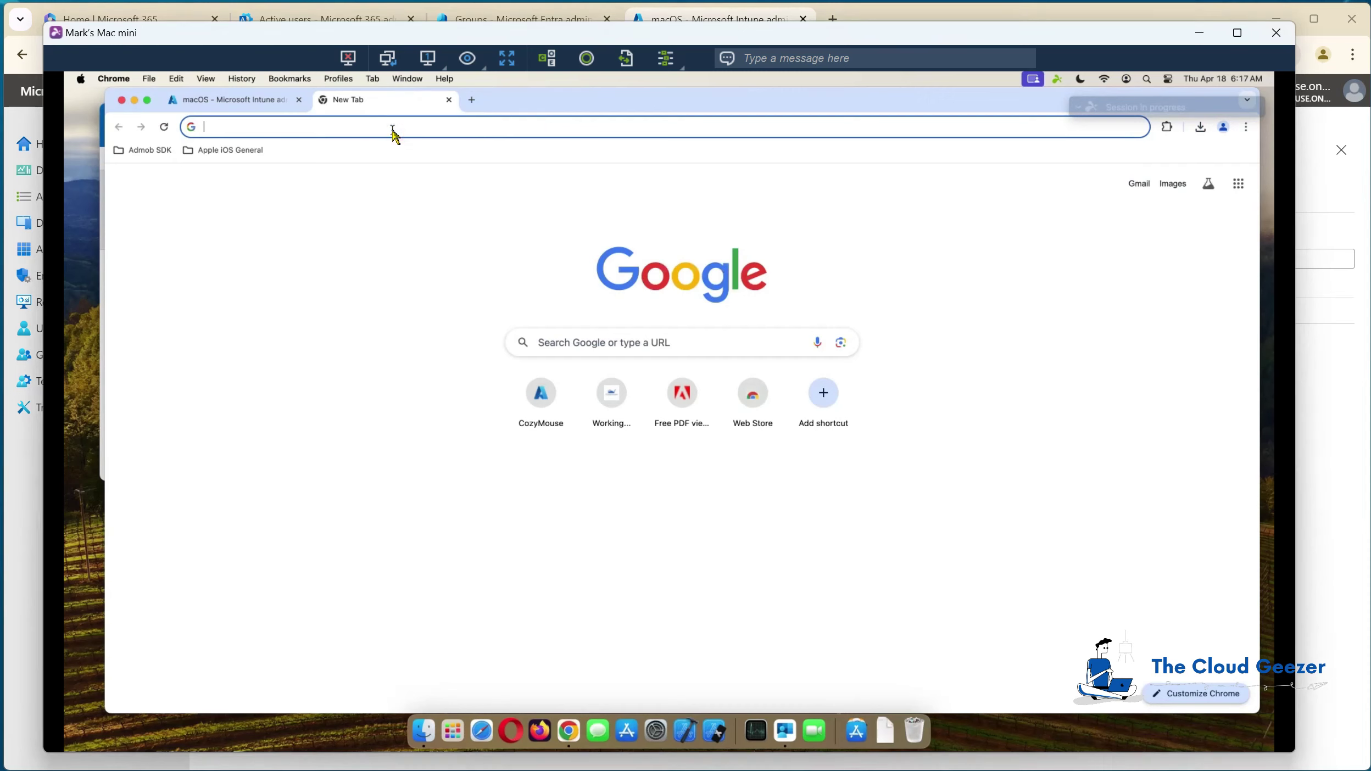
type("get.adobe.com/reader")
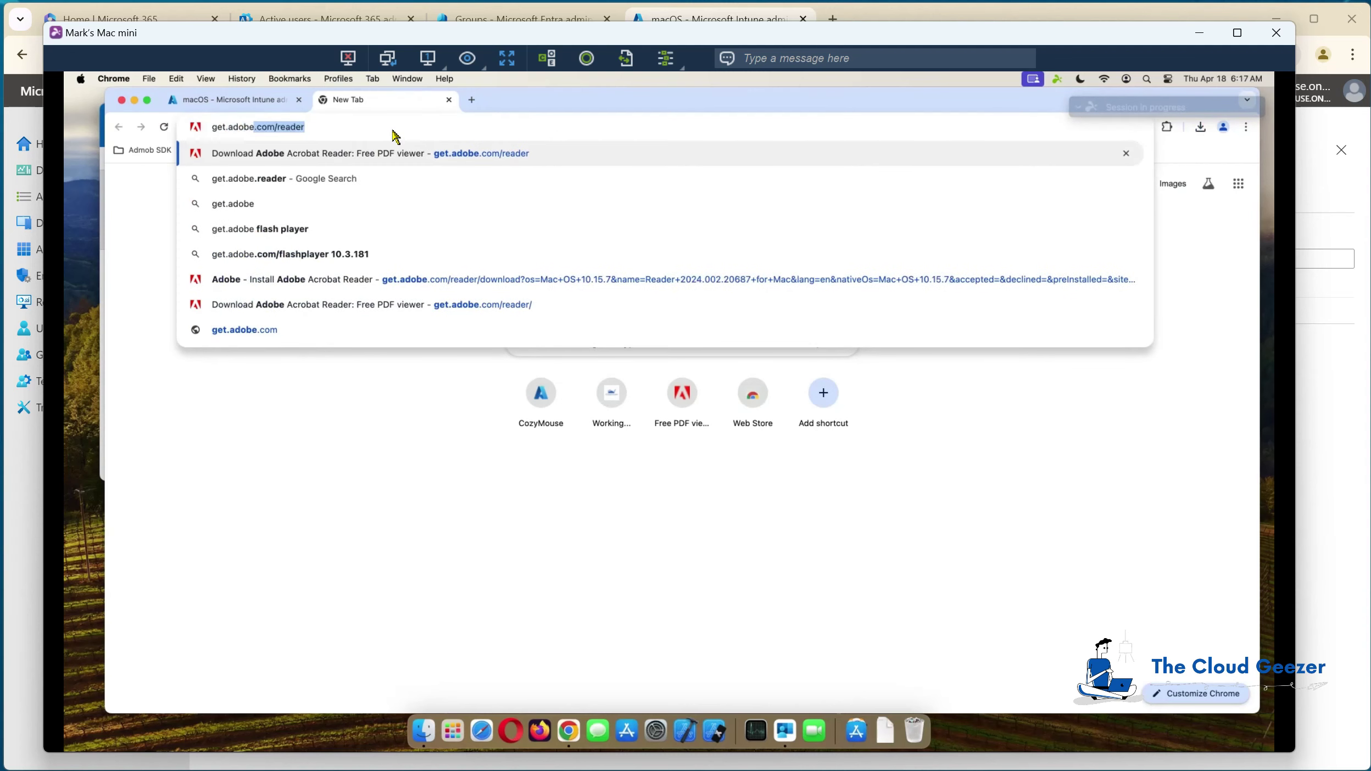
key("Return")
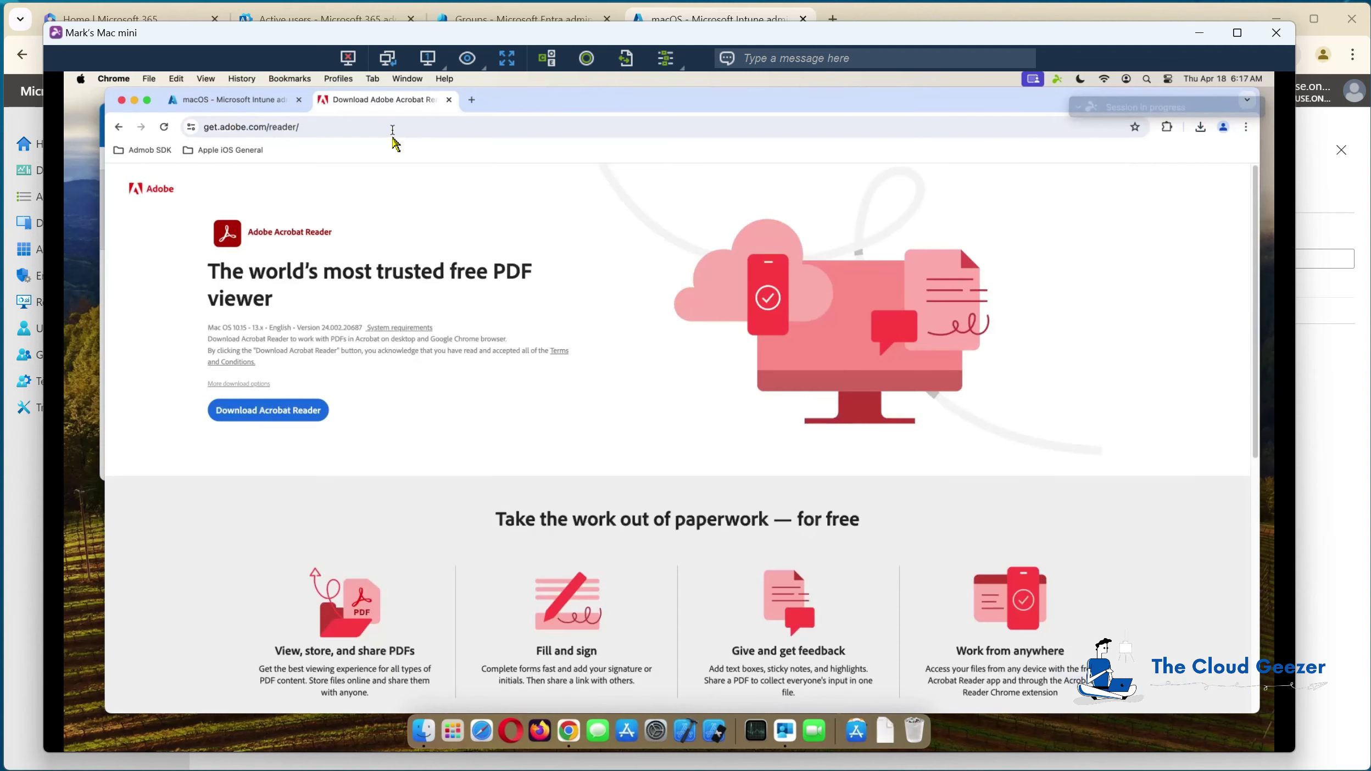
left_click(281, 415)
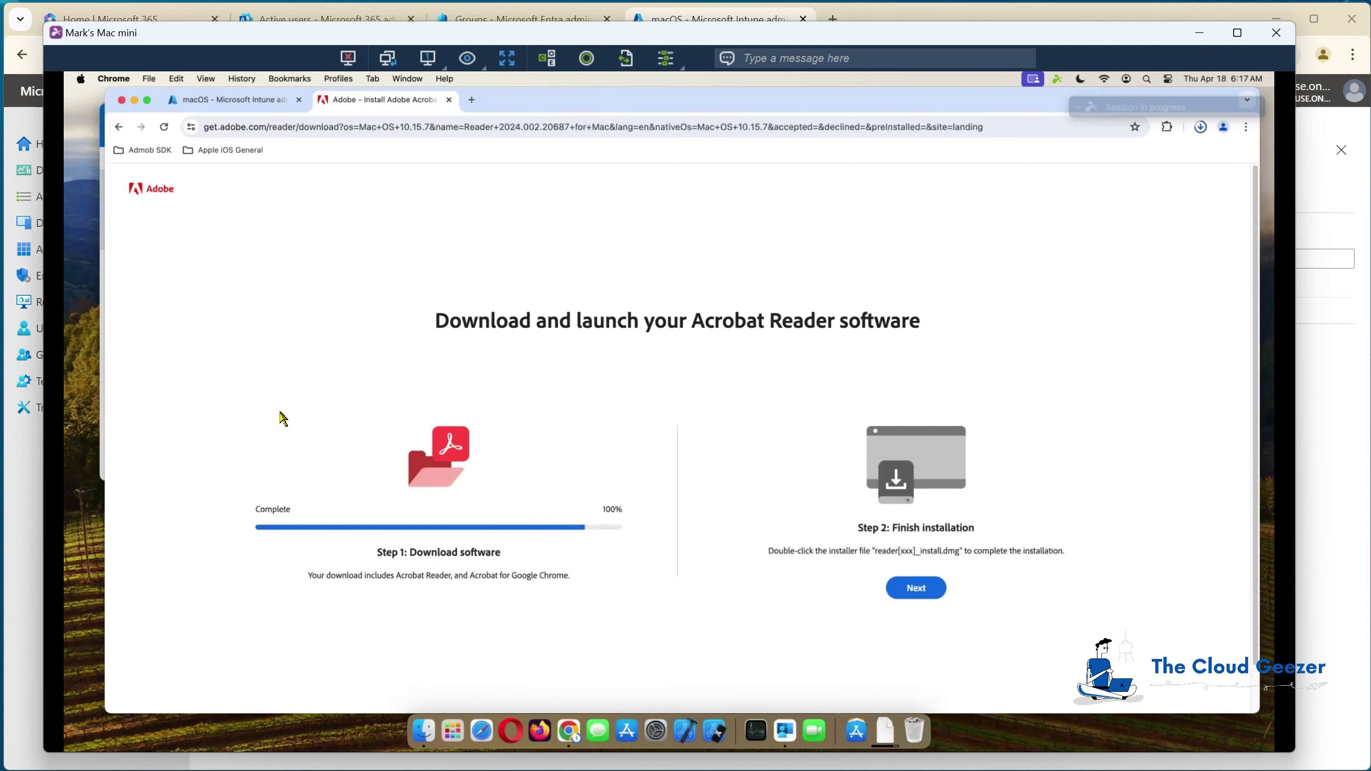
mouse_move(1178, 163)
left_click(449, 99)
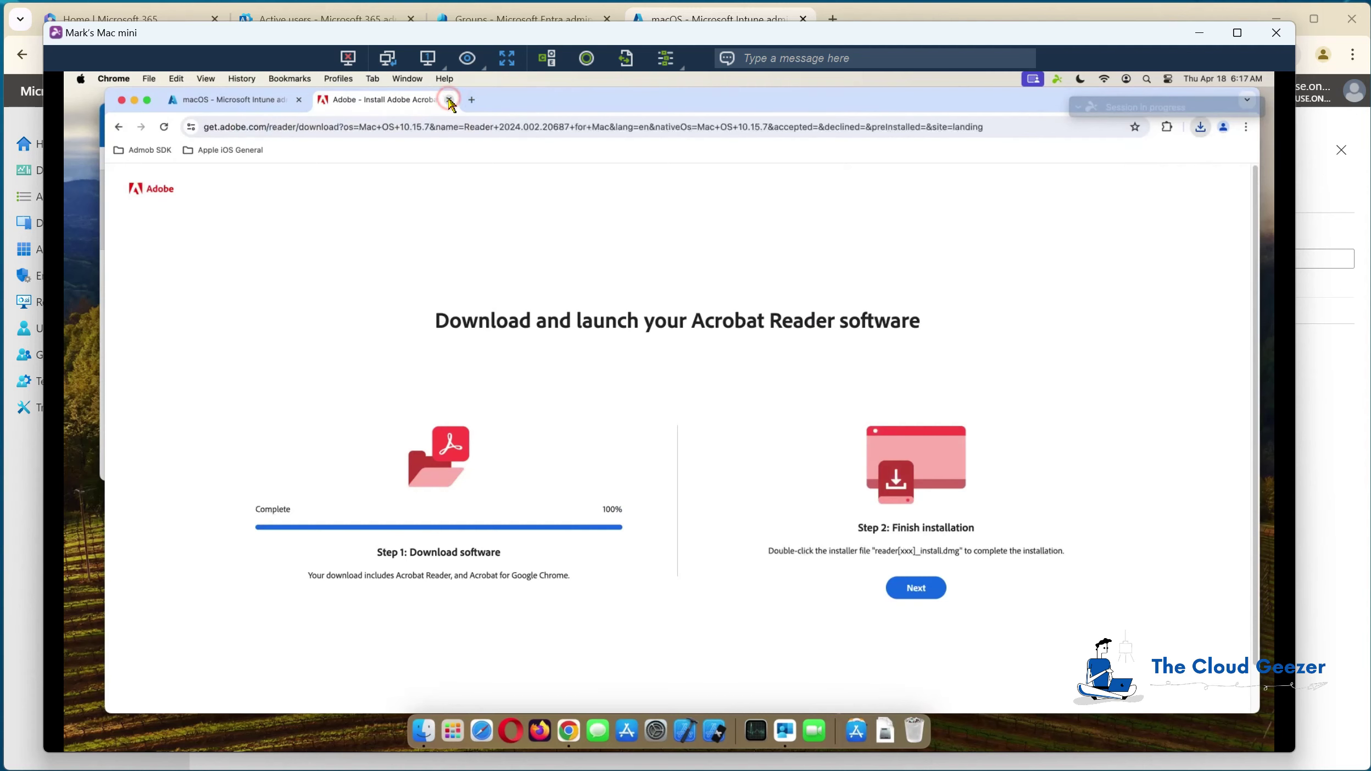
left_click(423, 730)
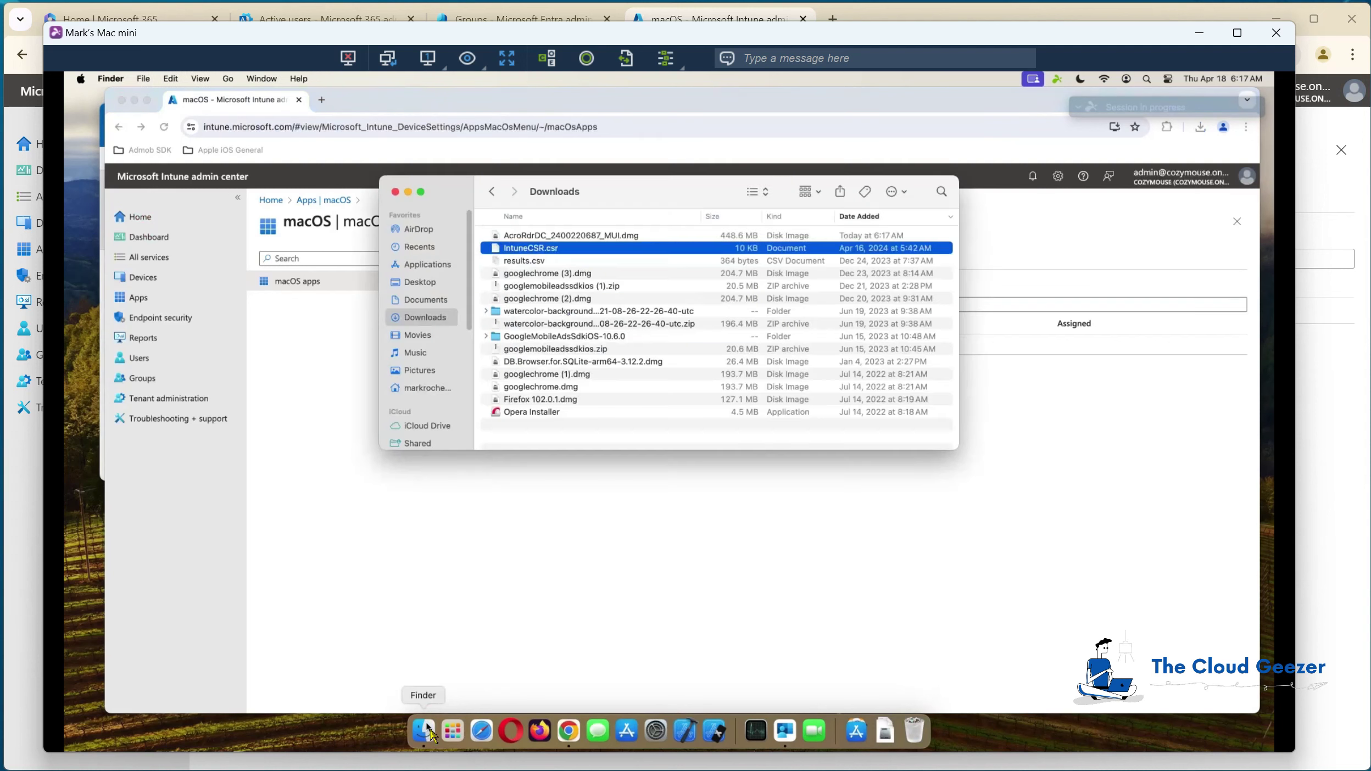
left_click(574, 235)
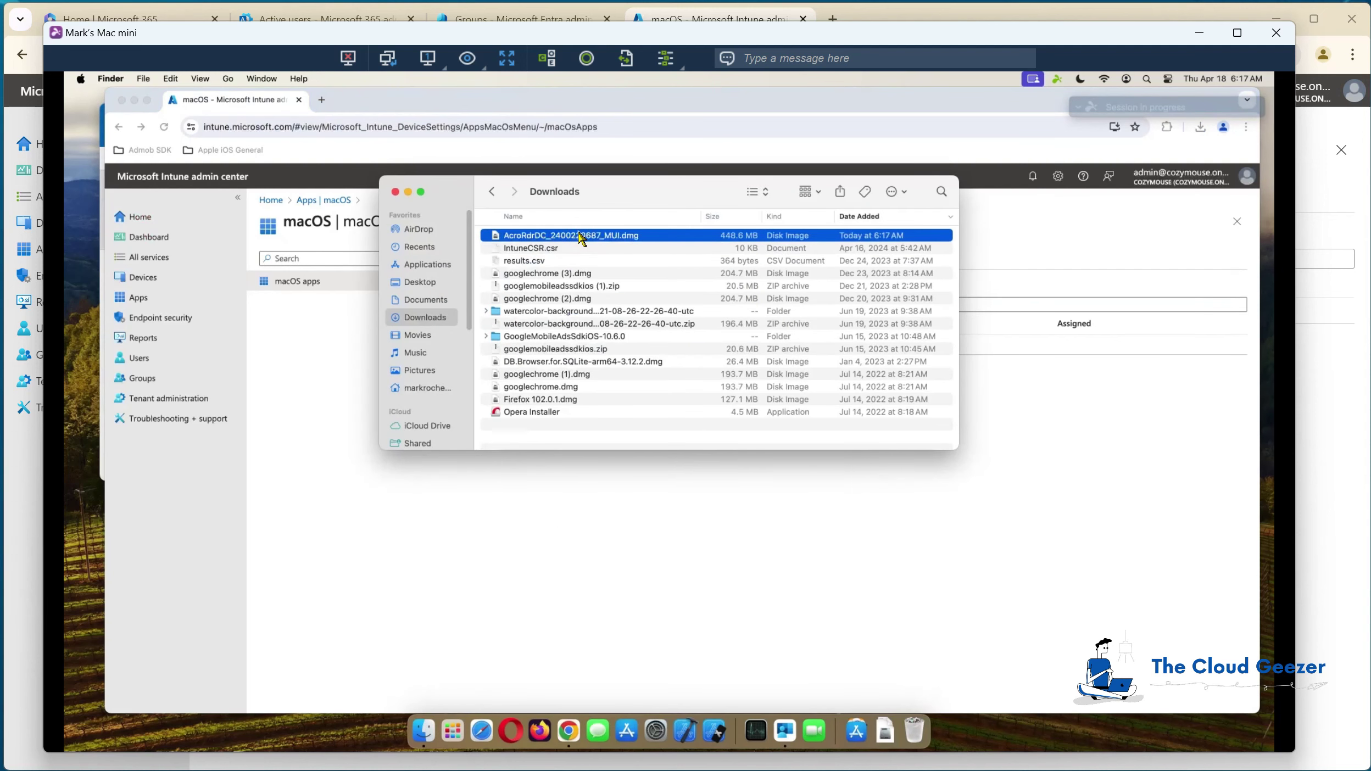
double_click(581, 236)
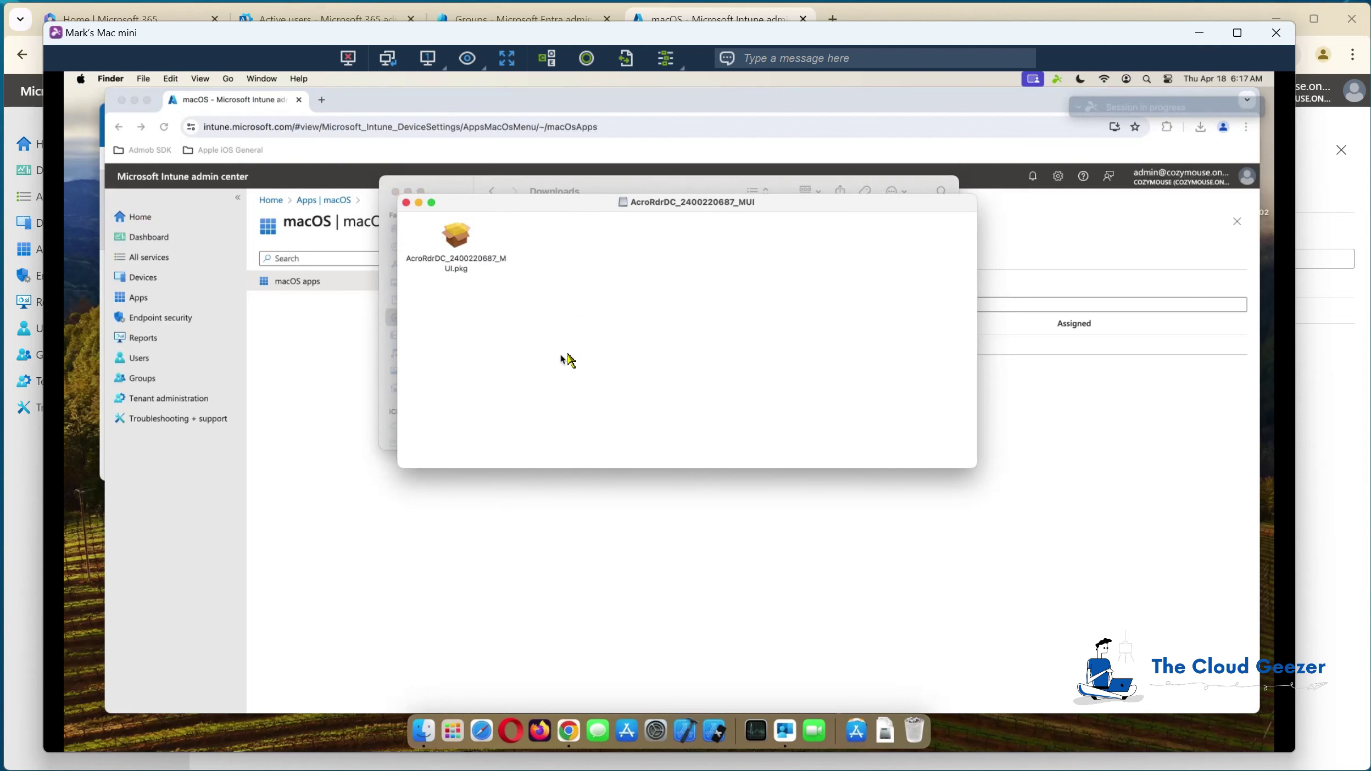
left_click_drag(573, 206, 679, 301)
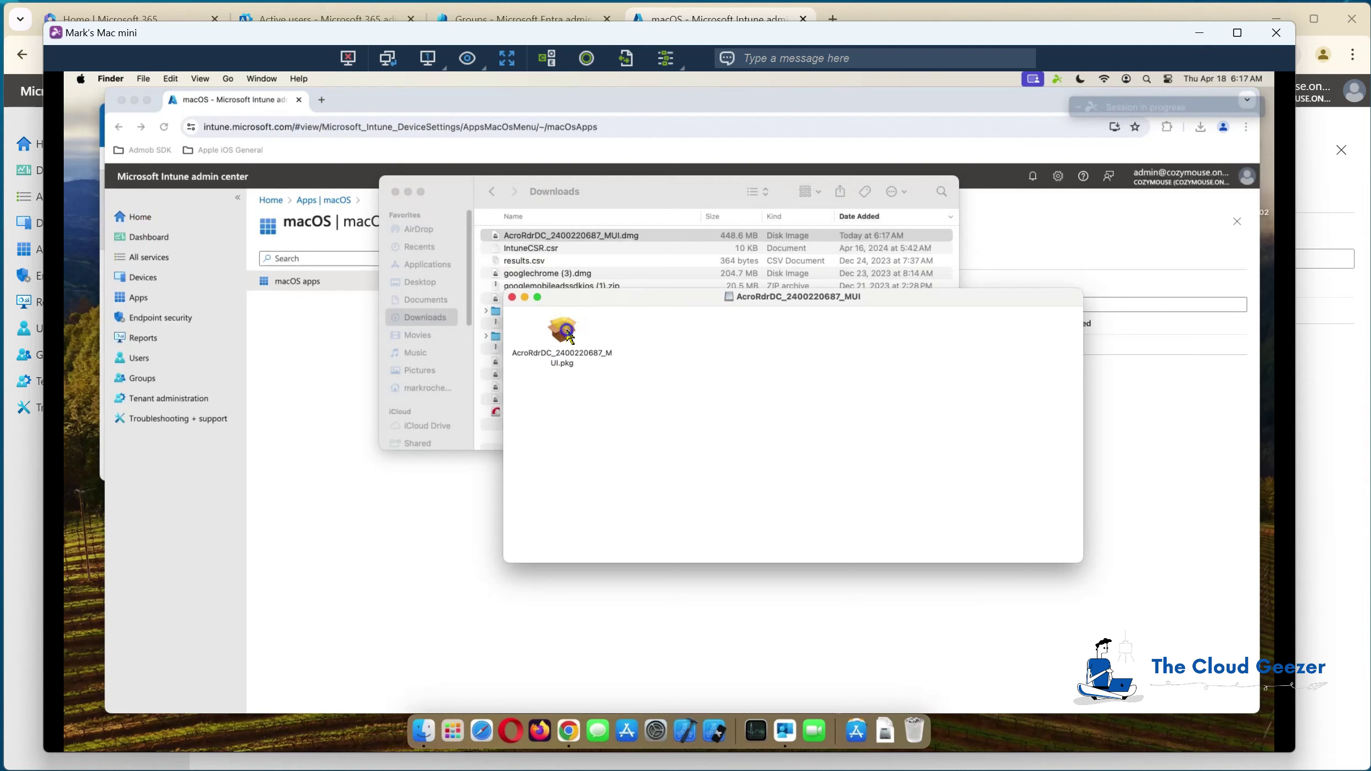
right_click(567, 335)
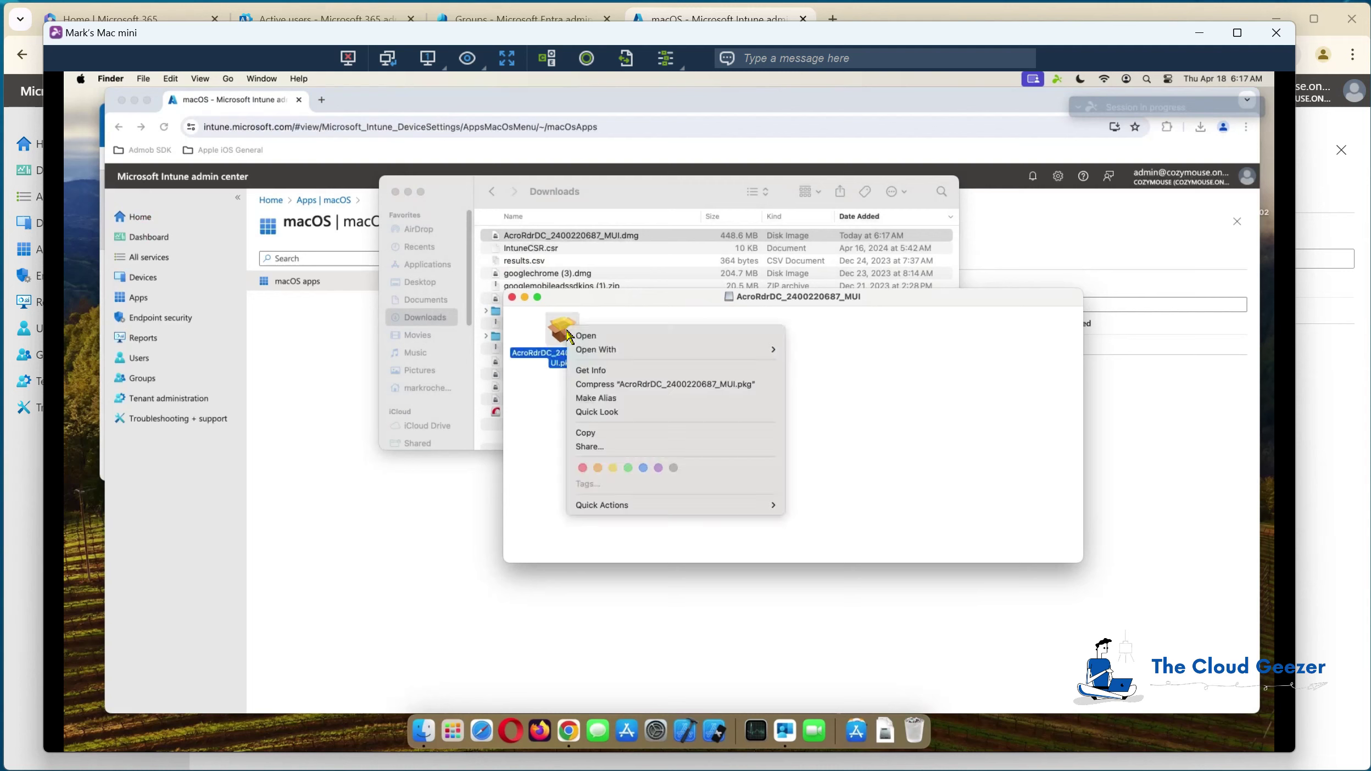
left_click(585, 432)
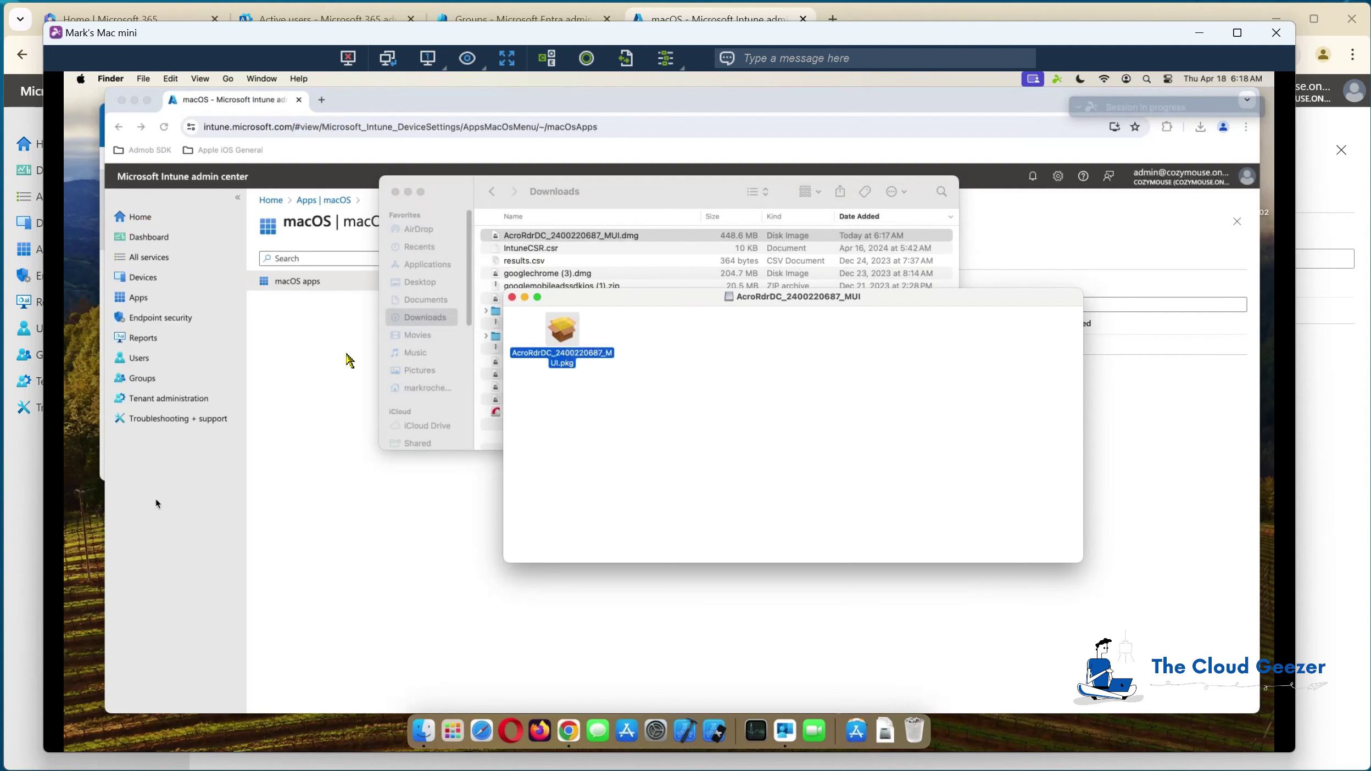
Step: Close the disk image window and paste the .pkg onto the Desktop
left_click(512, 297)
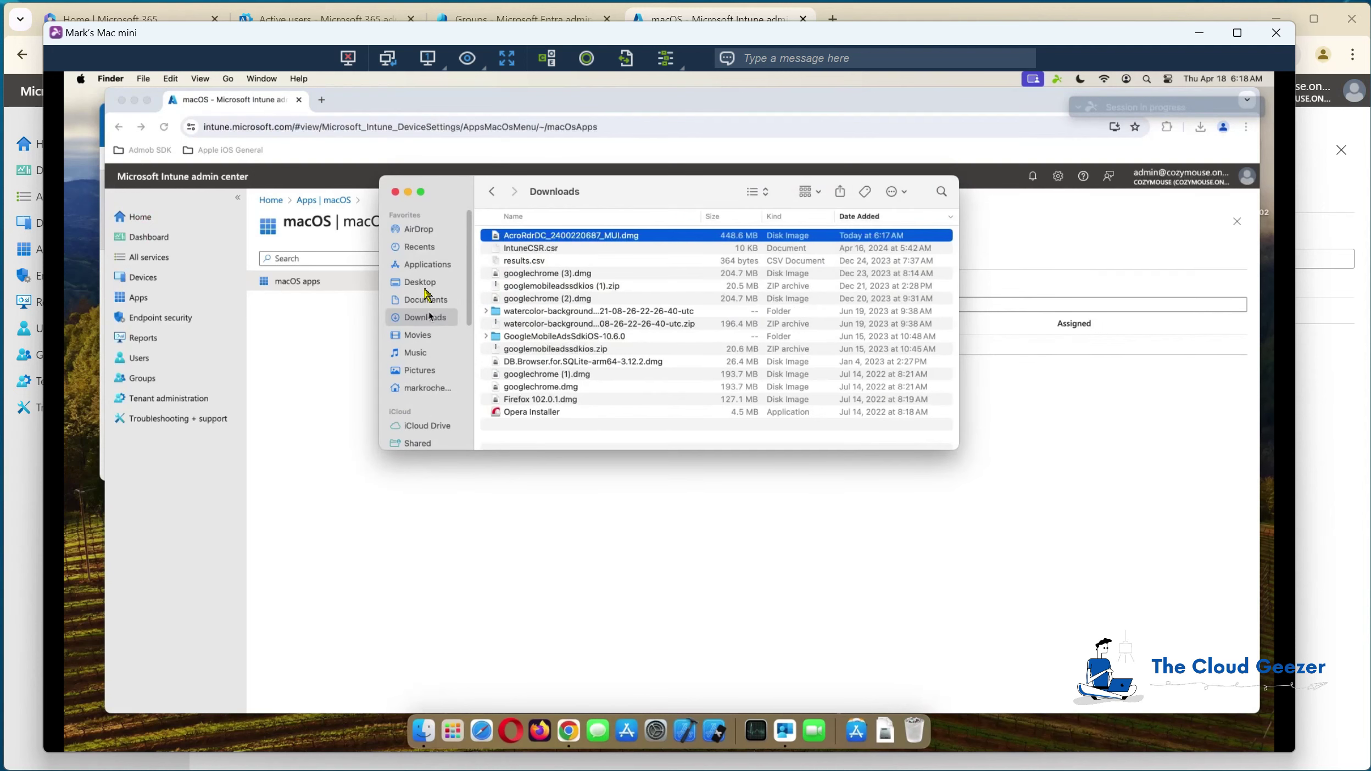
left_click(431, 282)
right_click(525, 286)
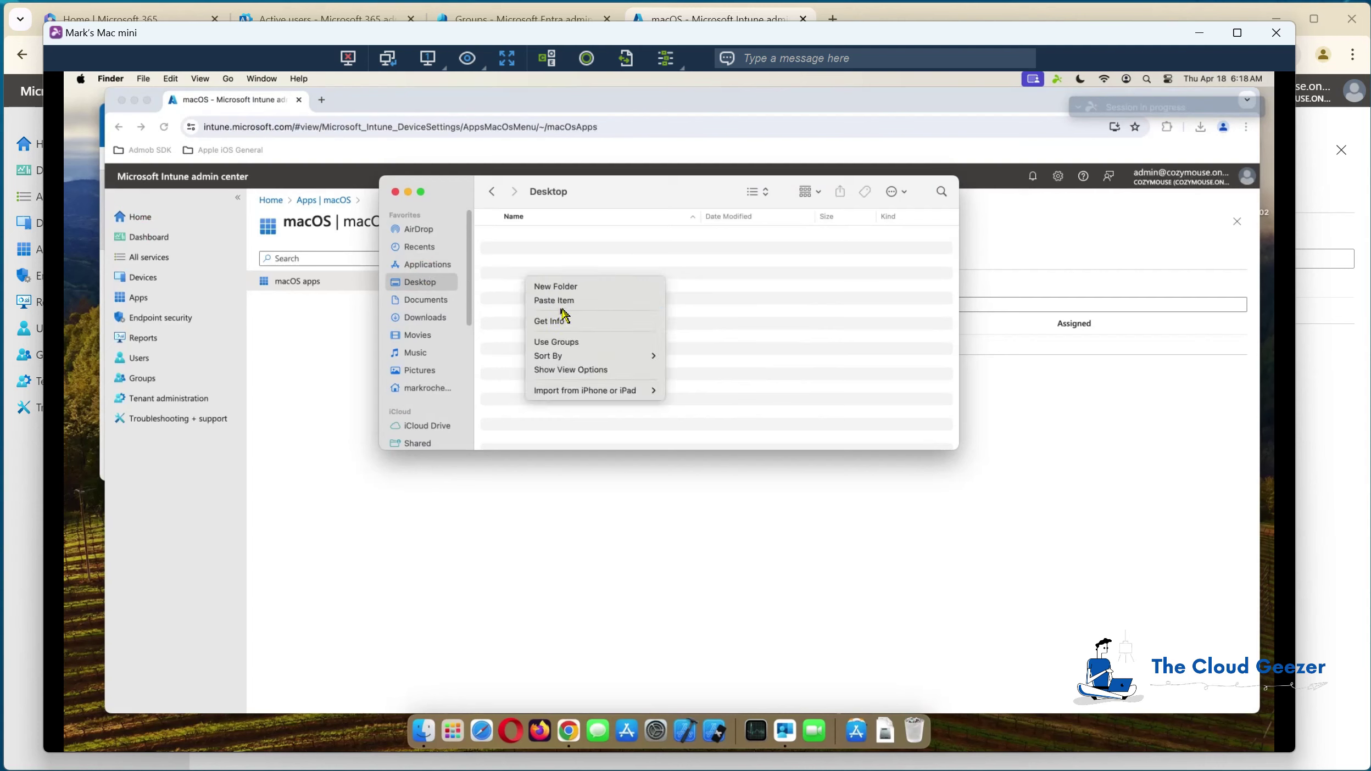
left_click(566, 304)
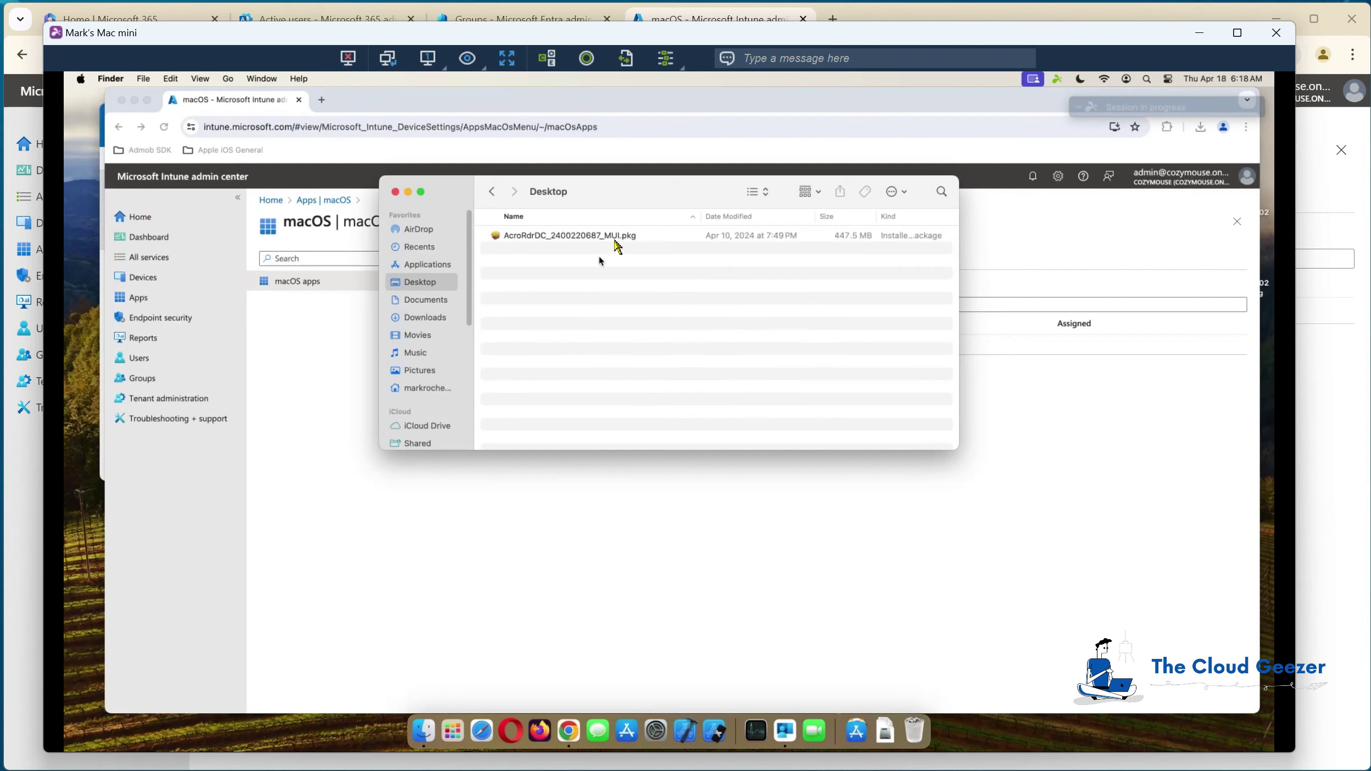
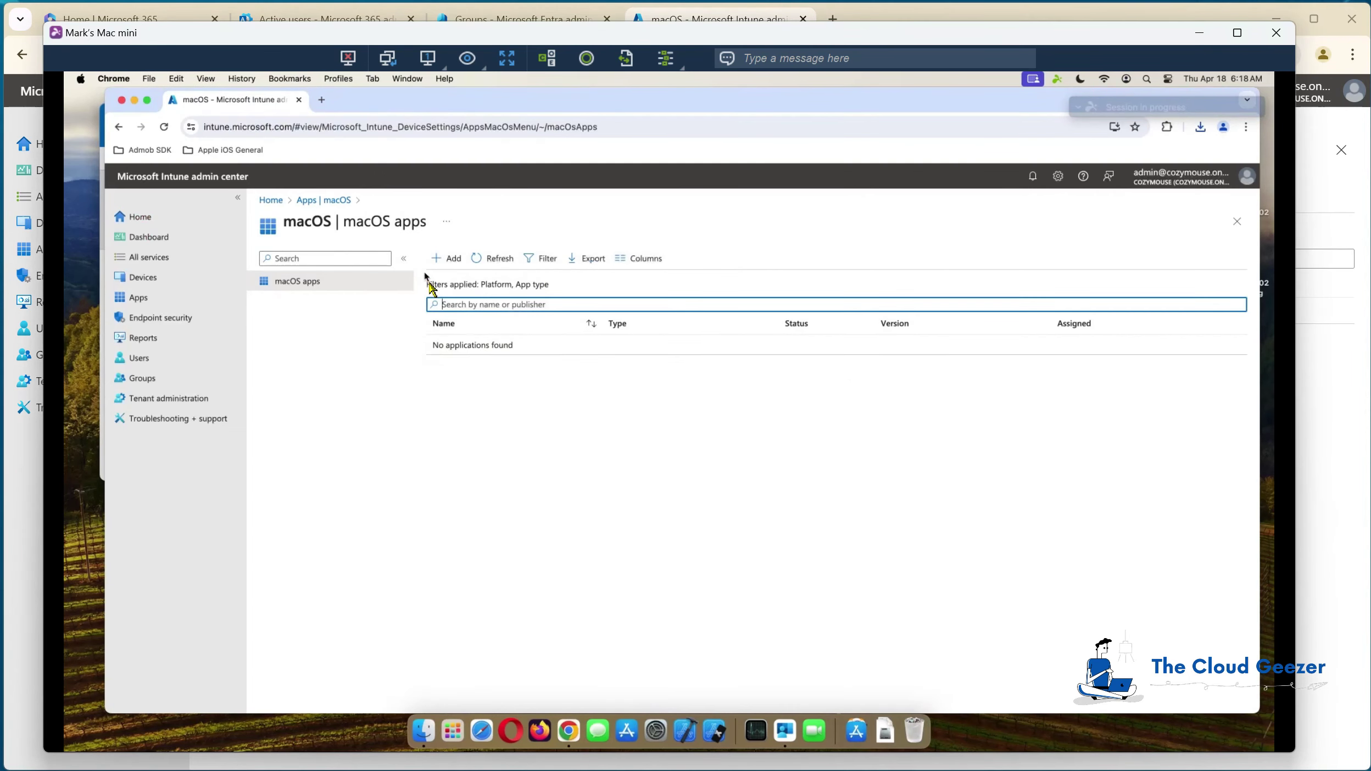
Step: Start adding a new app of type macOS app (PKG)
left_click(451, 259)
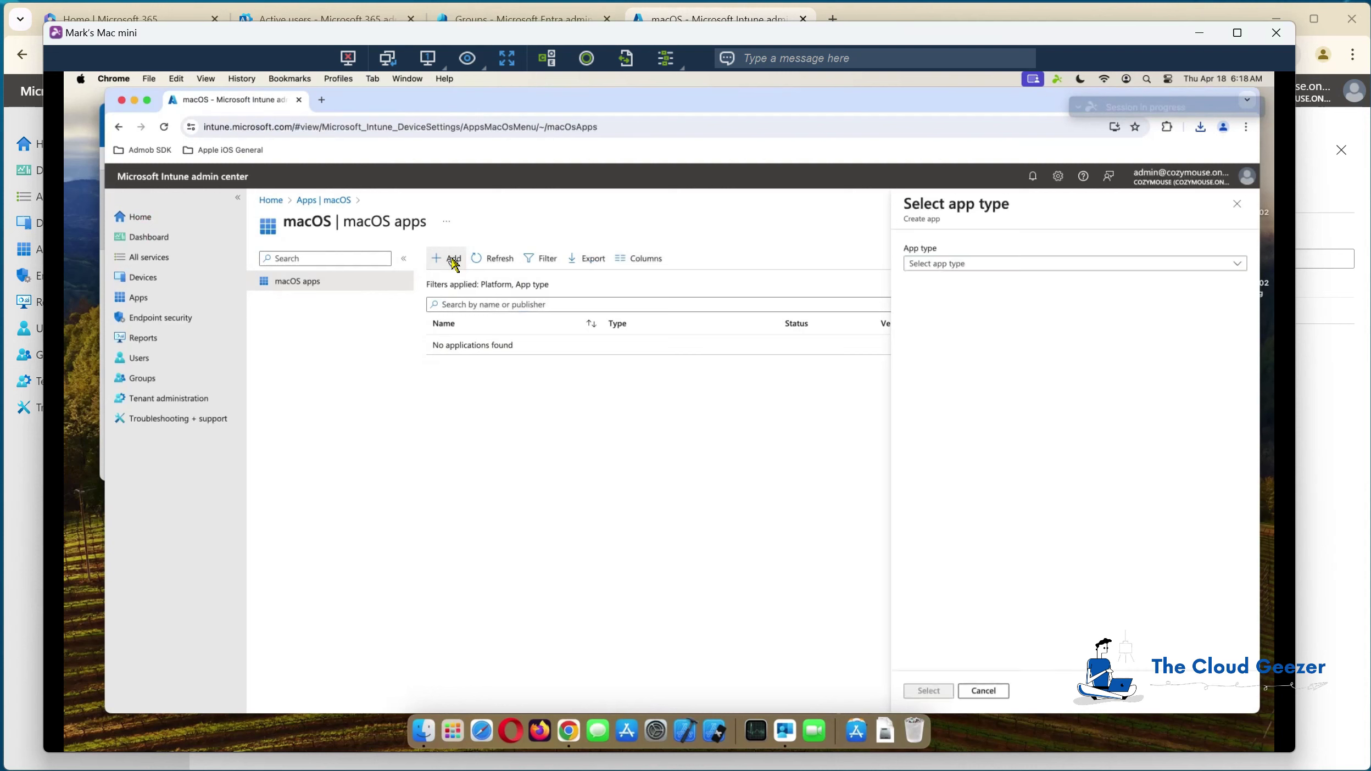
left_click(940, 266)
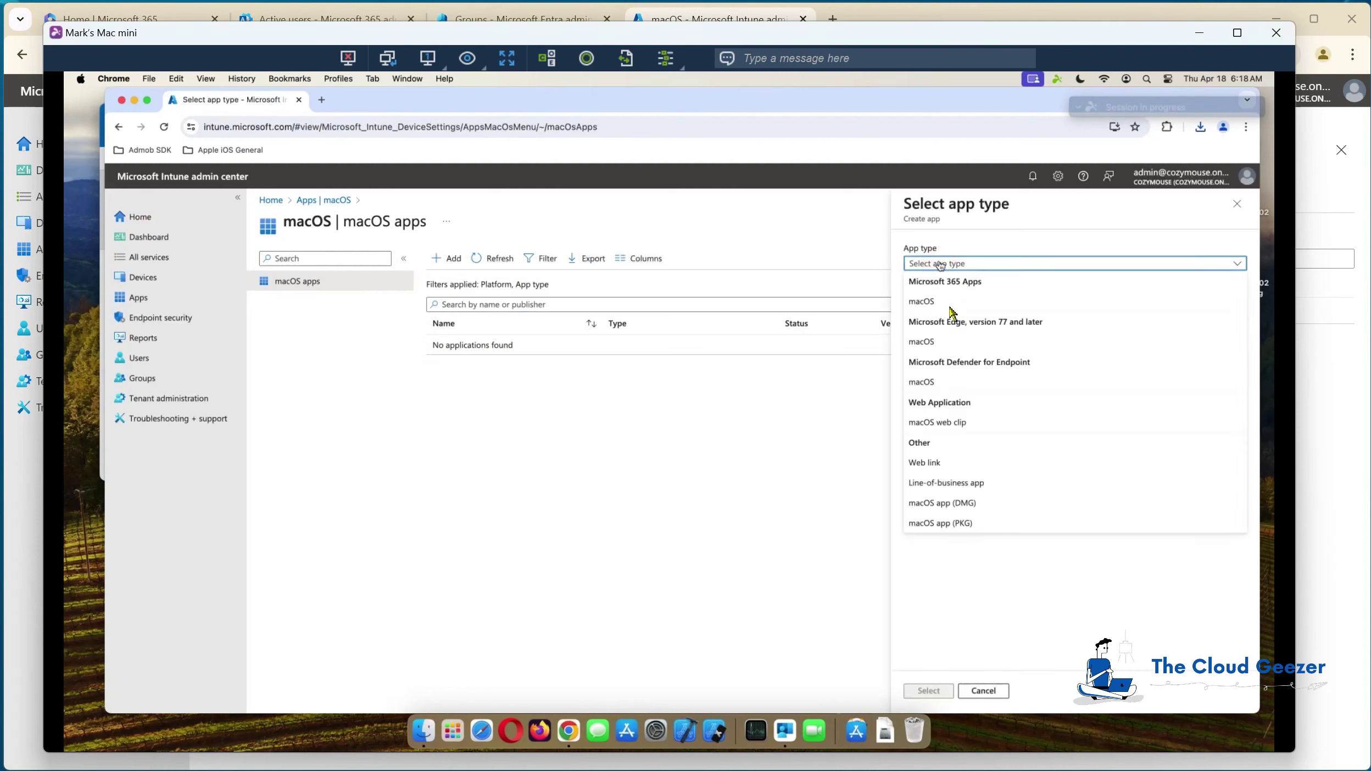
left_click(975, 524)
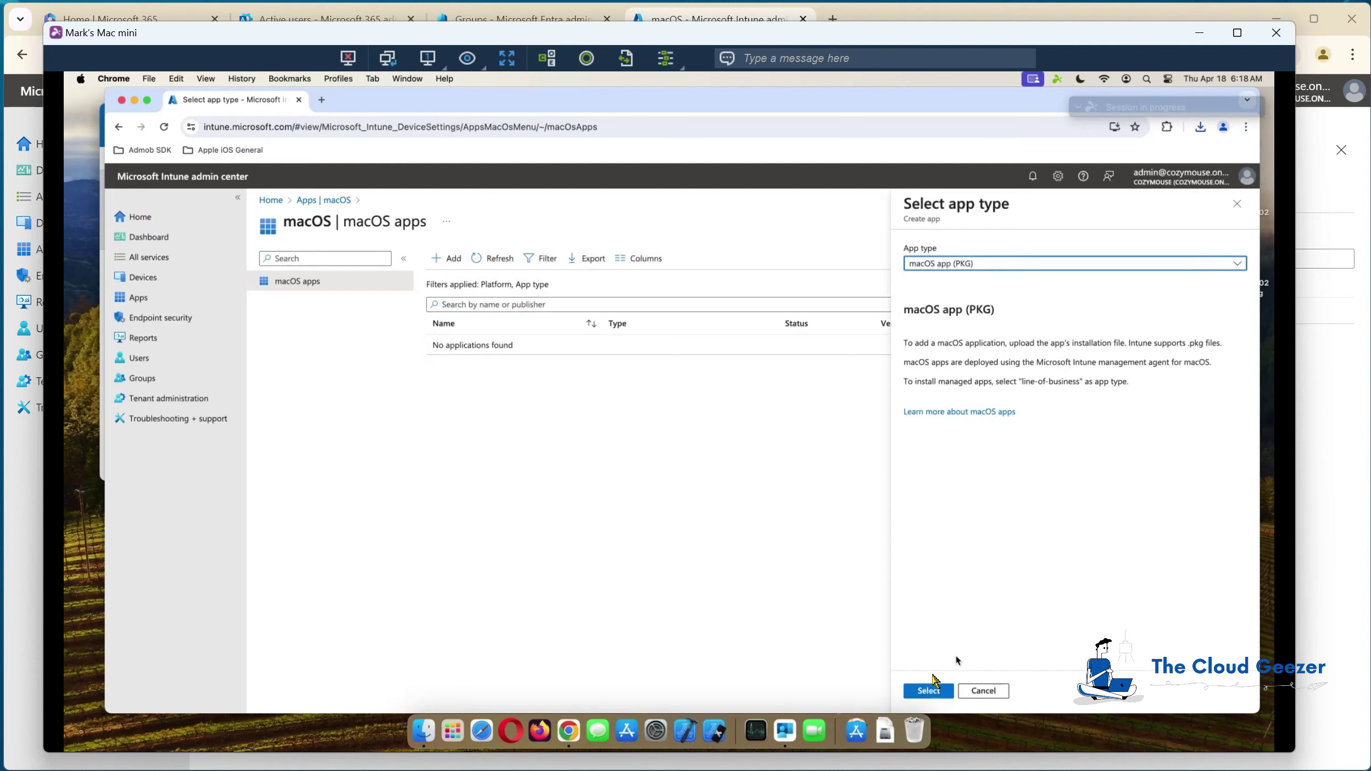
left_click(932, 692)
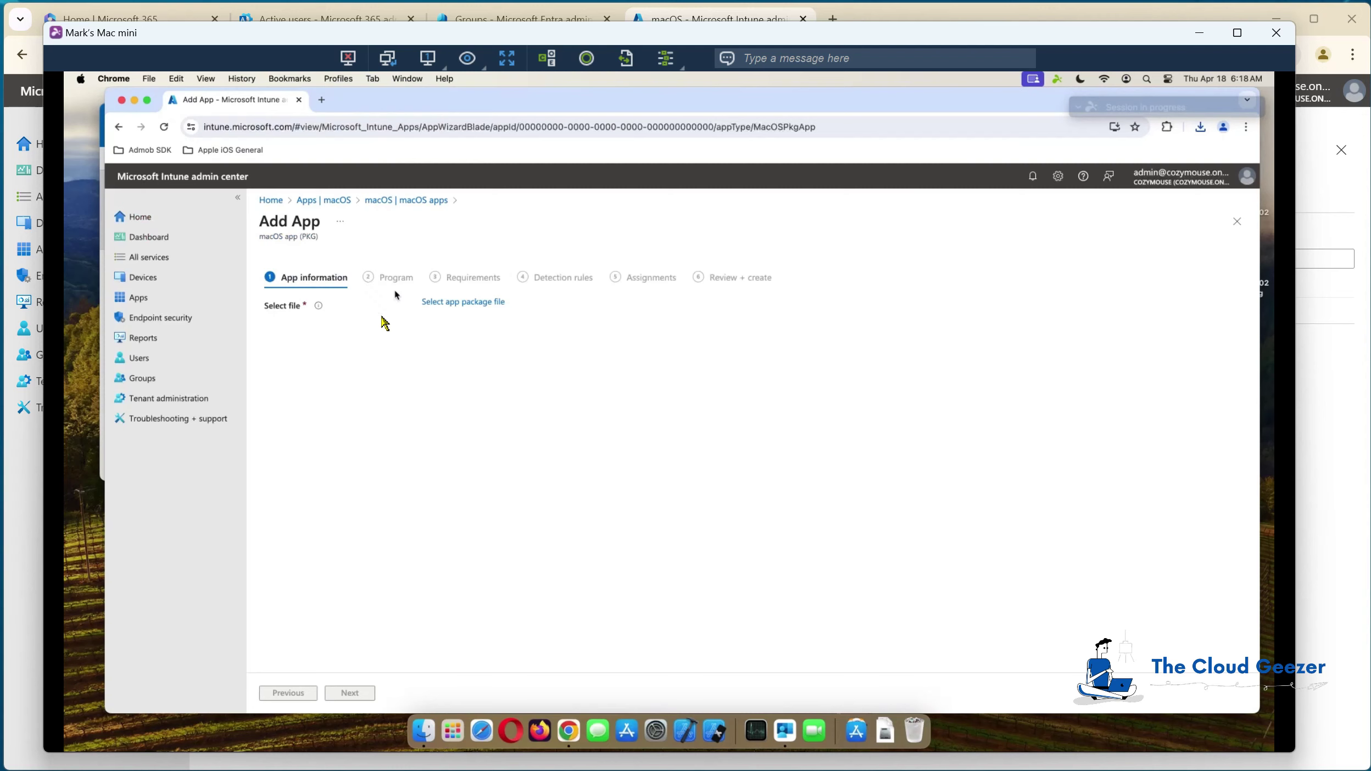
left_click(485, 304)
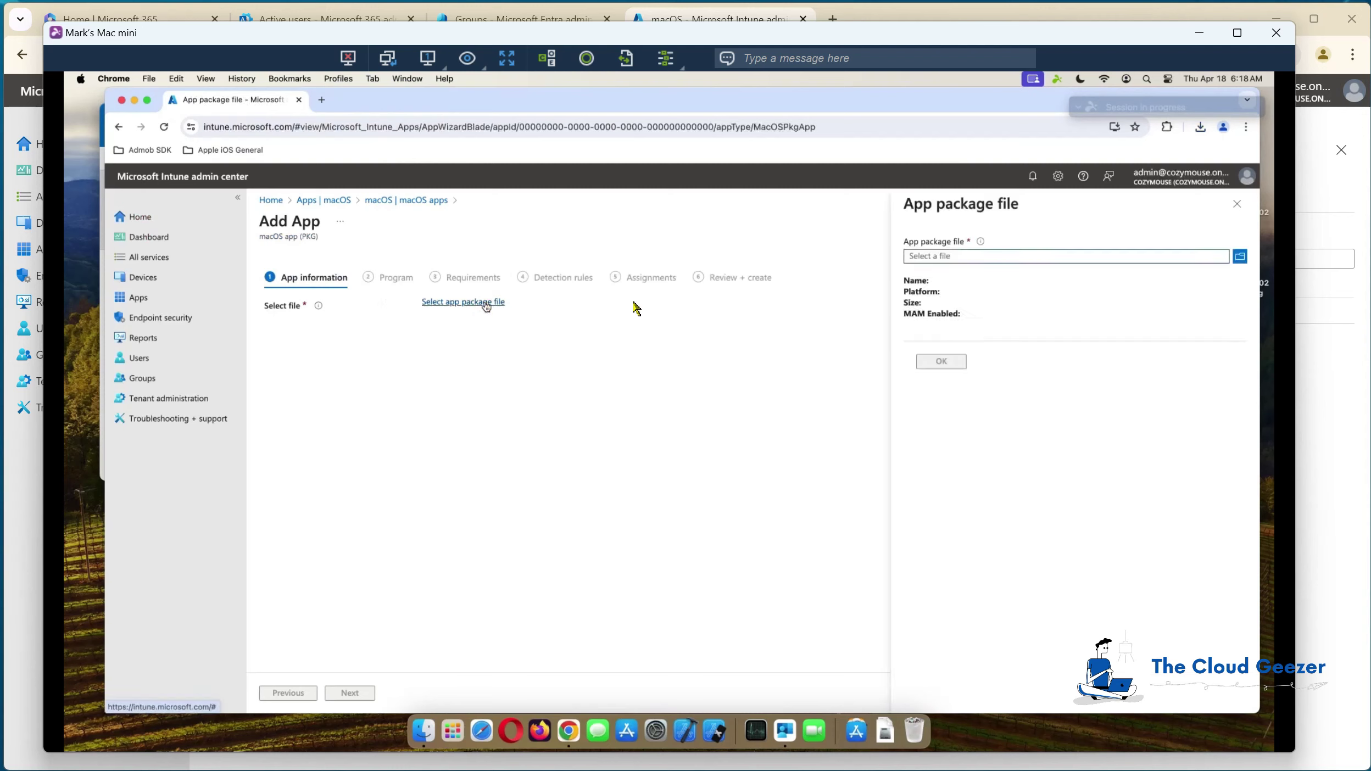
left_click(1240, 257)
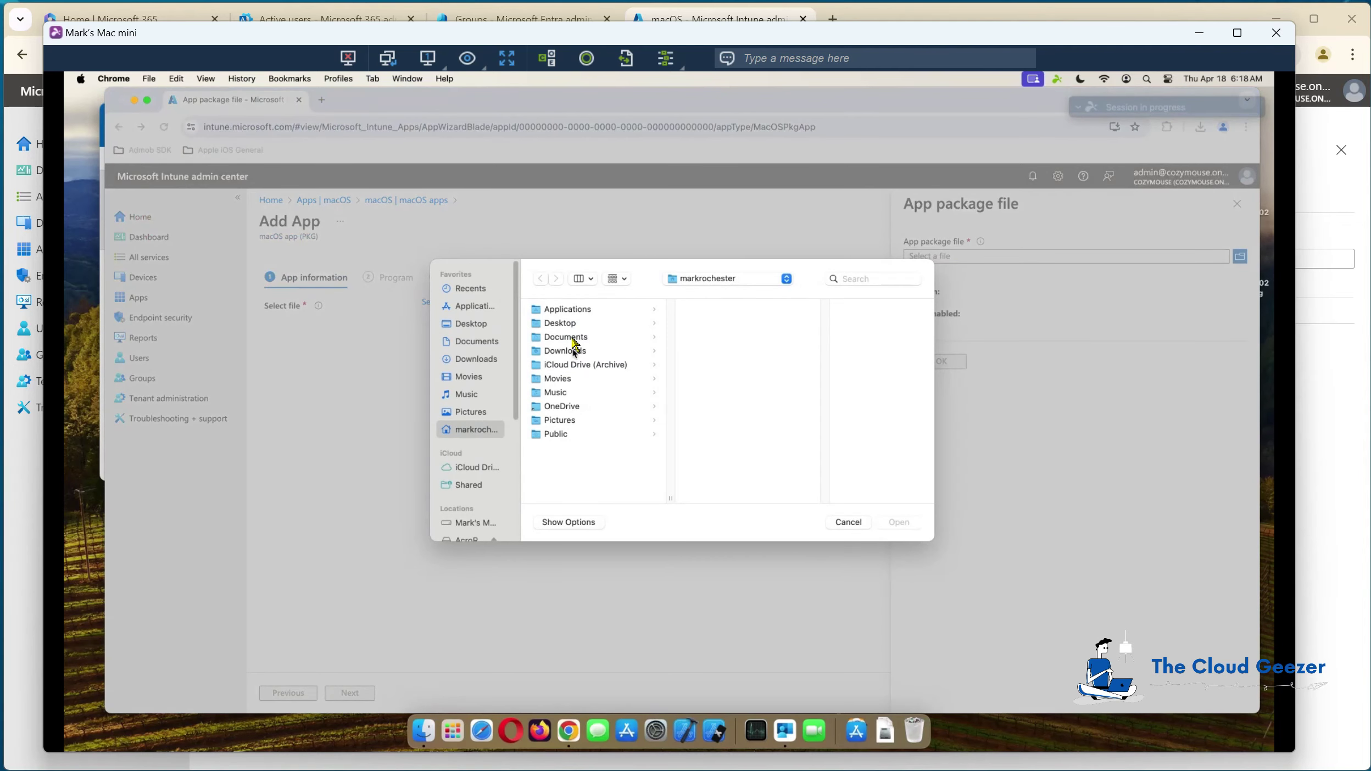
left_click(574, 324)
left_click(718, 310)
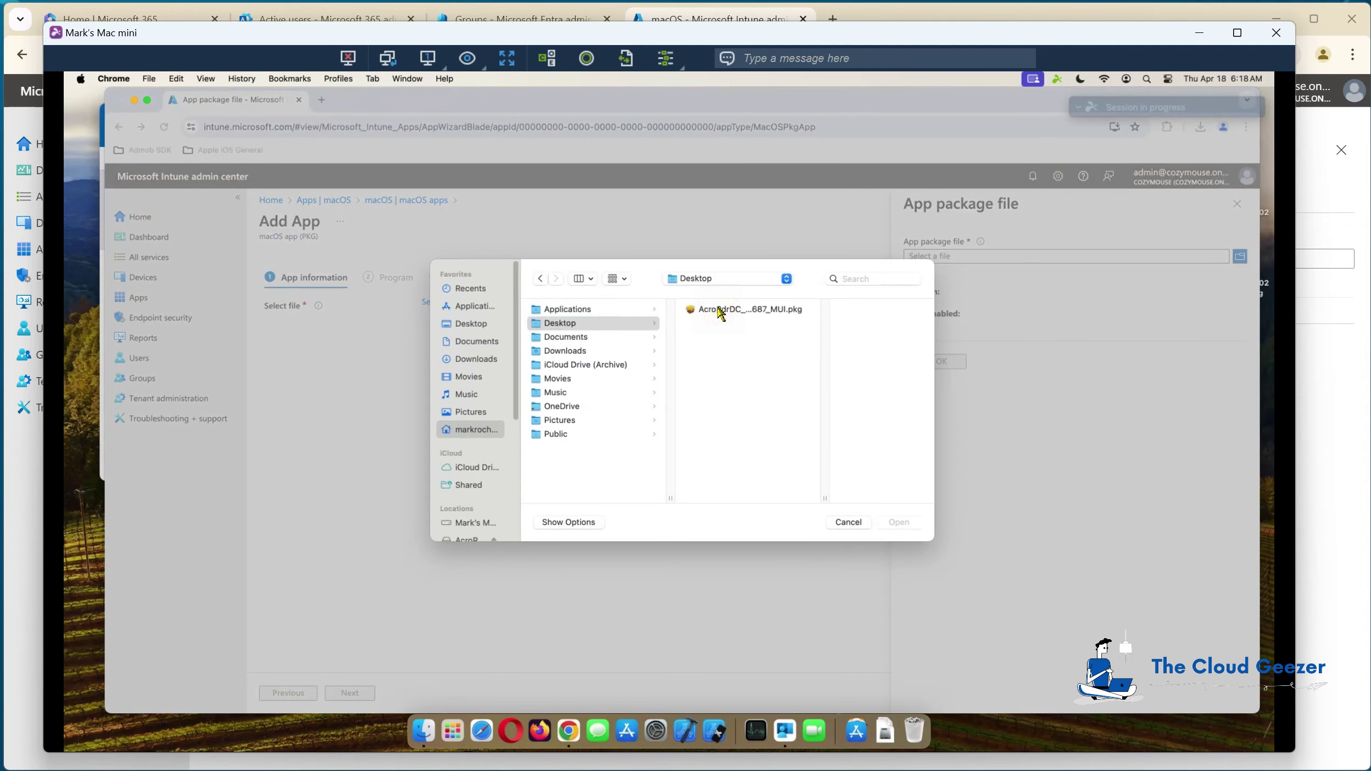
left_click(898, 522)
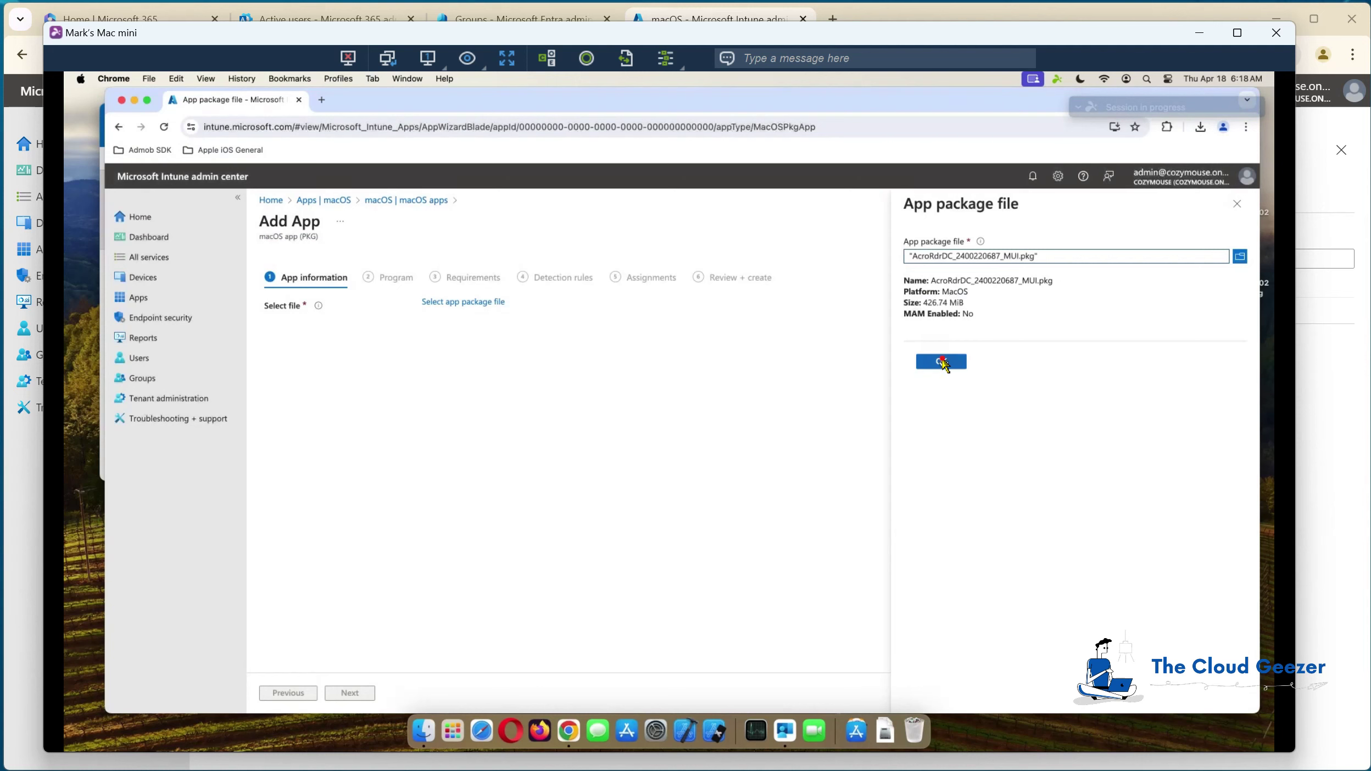
left_click(941, 362)
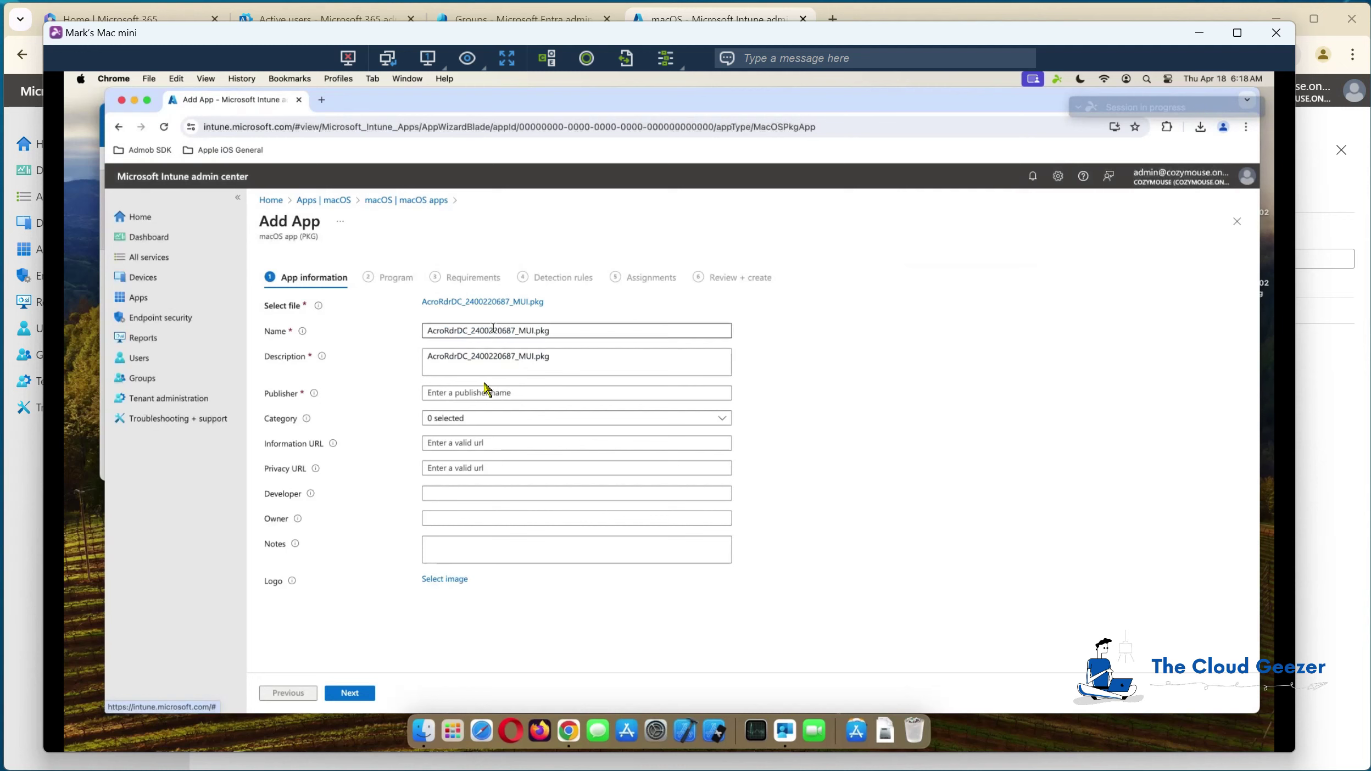
Step: Enter publisher 'Adobe', rename the app to 'Adobe Reader', and continue
left_click(461, 393)
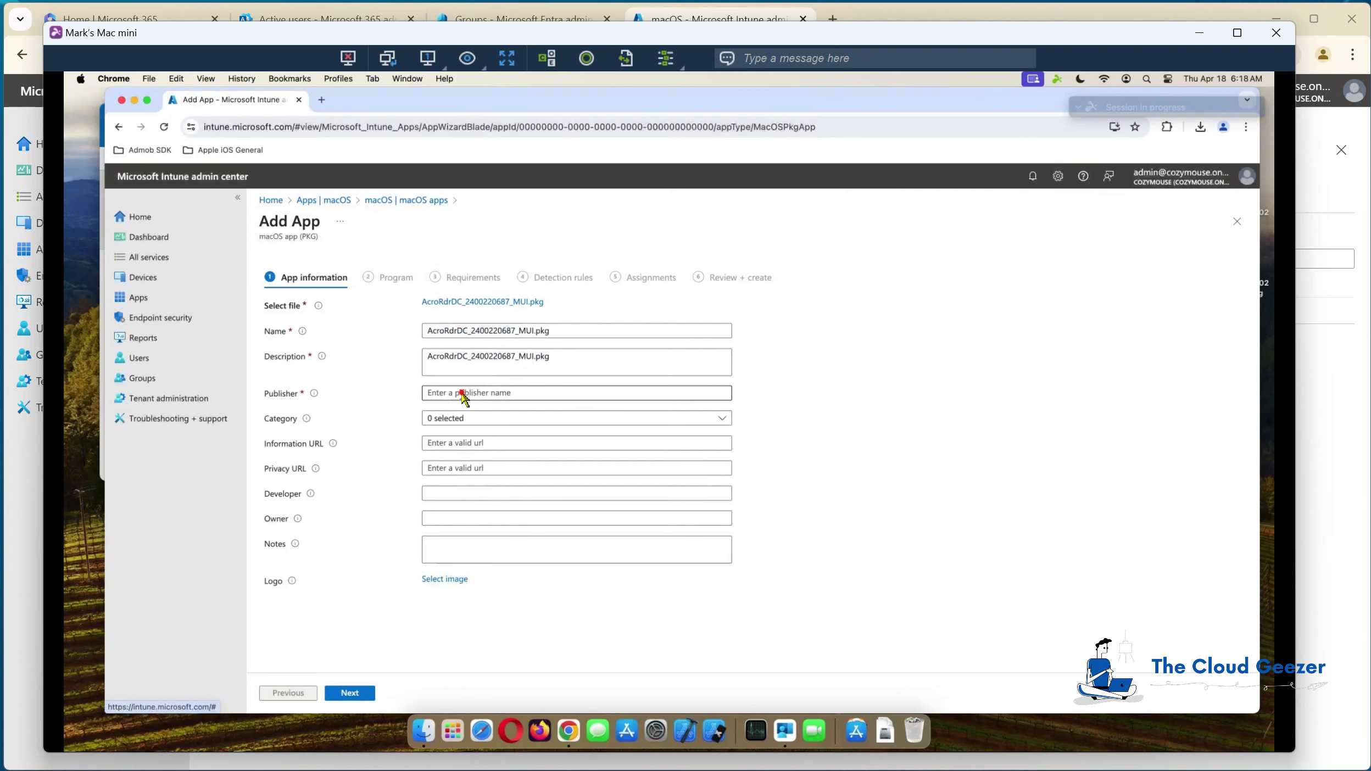
type("Adobe")
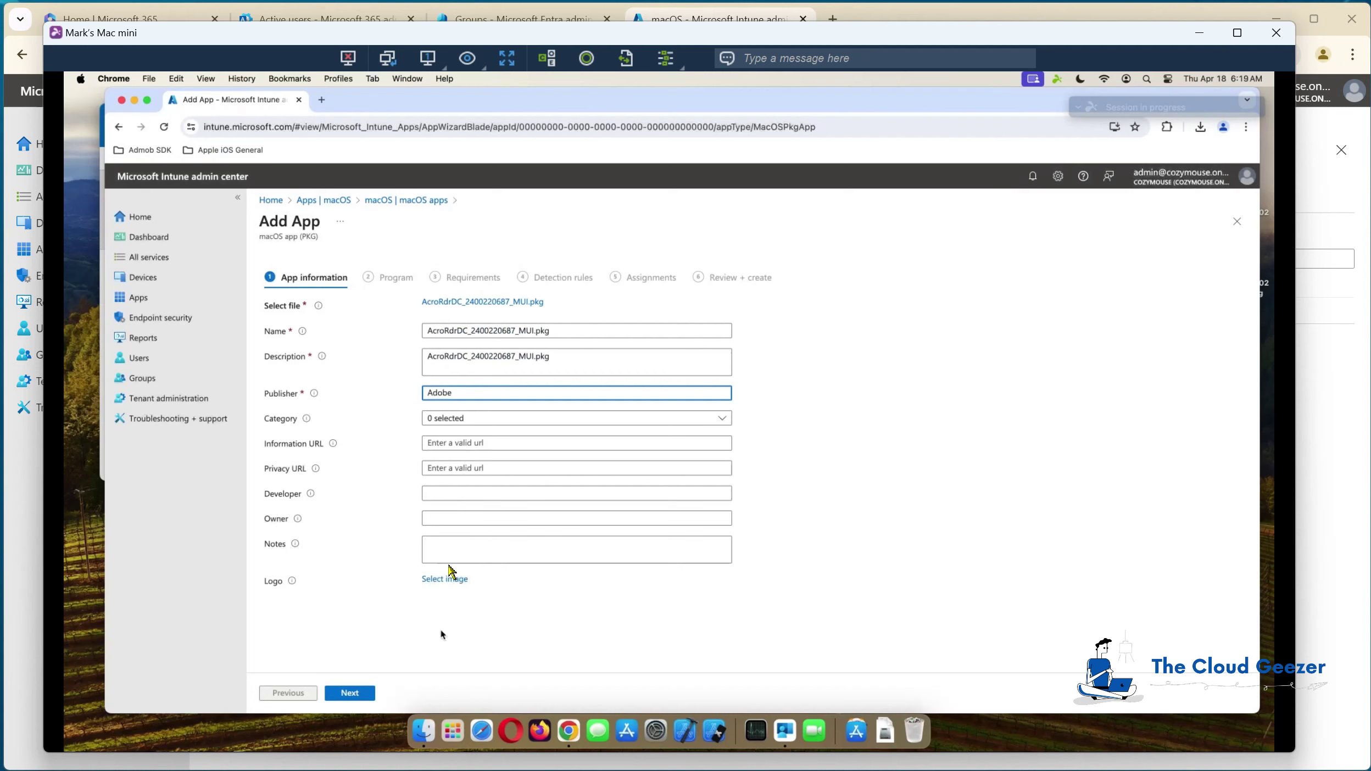
left_click(571, 329)
left_click_drag(572, 329, 403, 336)
type("Adobe Reader")
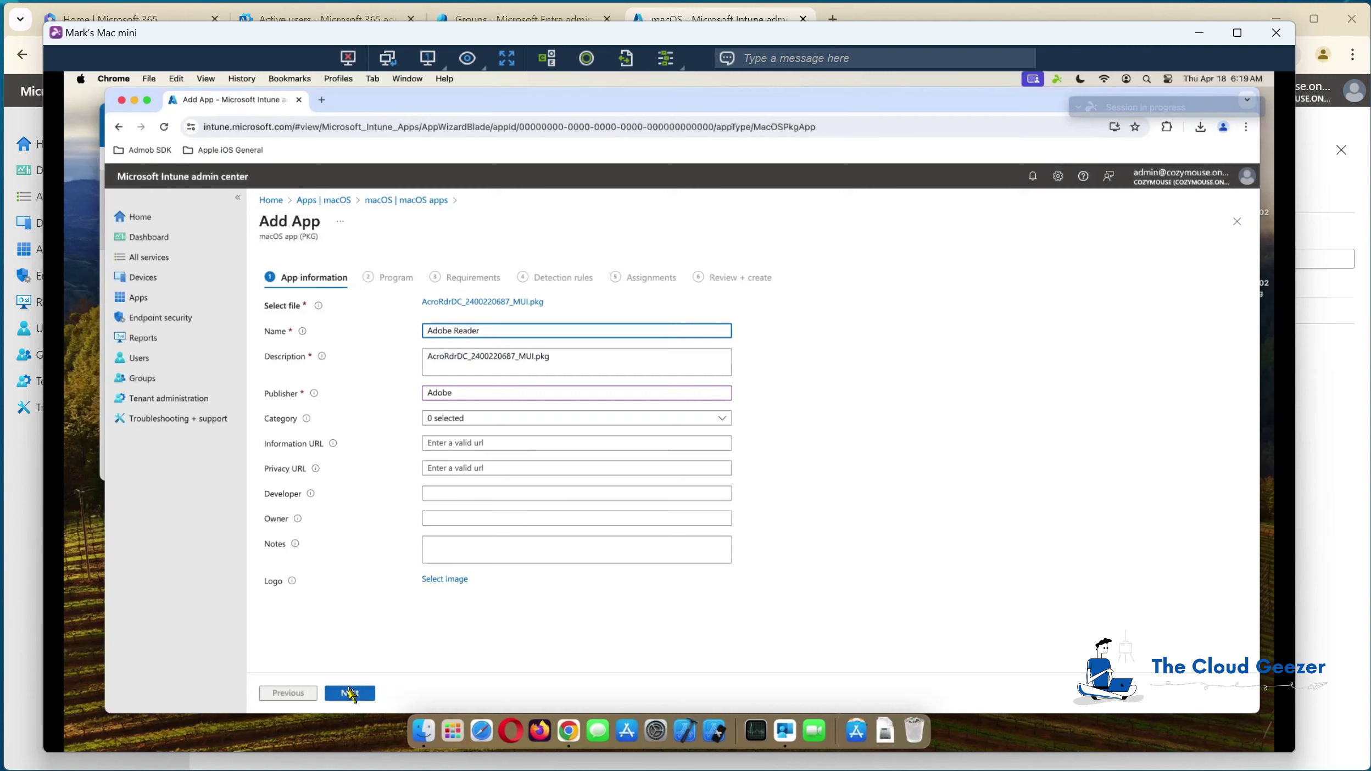
left_click(349, 693)
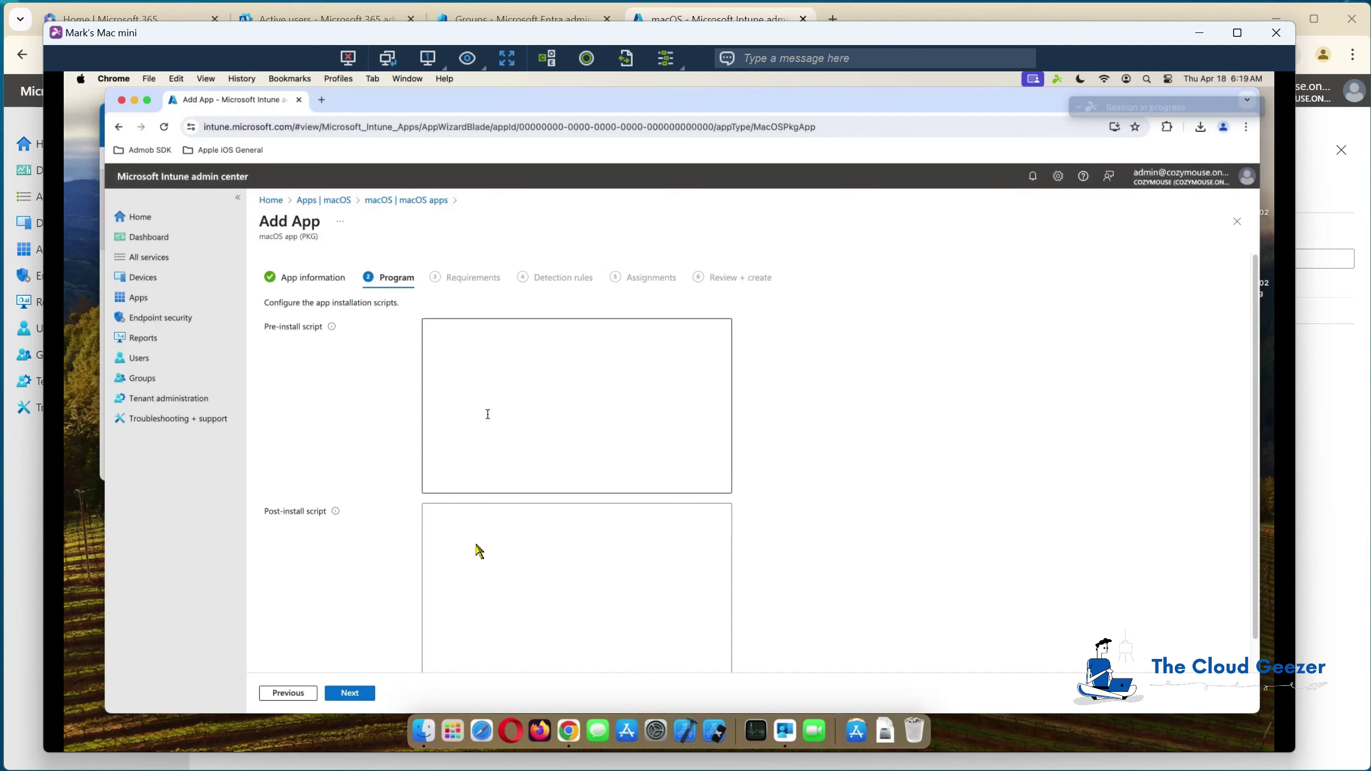
Step: Leave install scripts empty and require macOS Monterey 12.0 minimum, proceeding to Detection rules
scroll(458, 541, "down", 1)
scroll(458, 541, "up", 1)
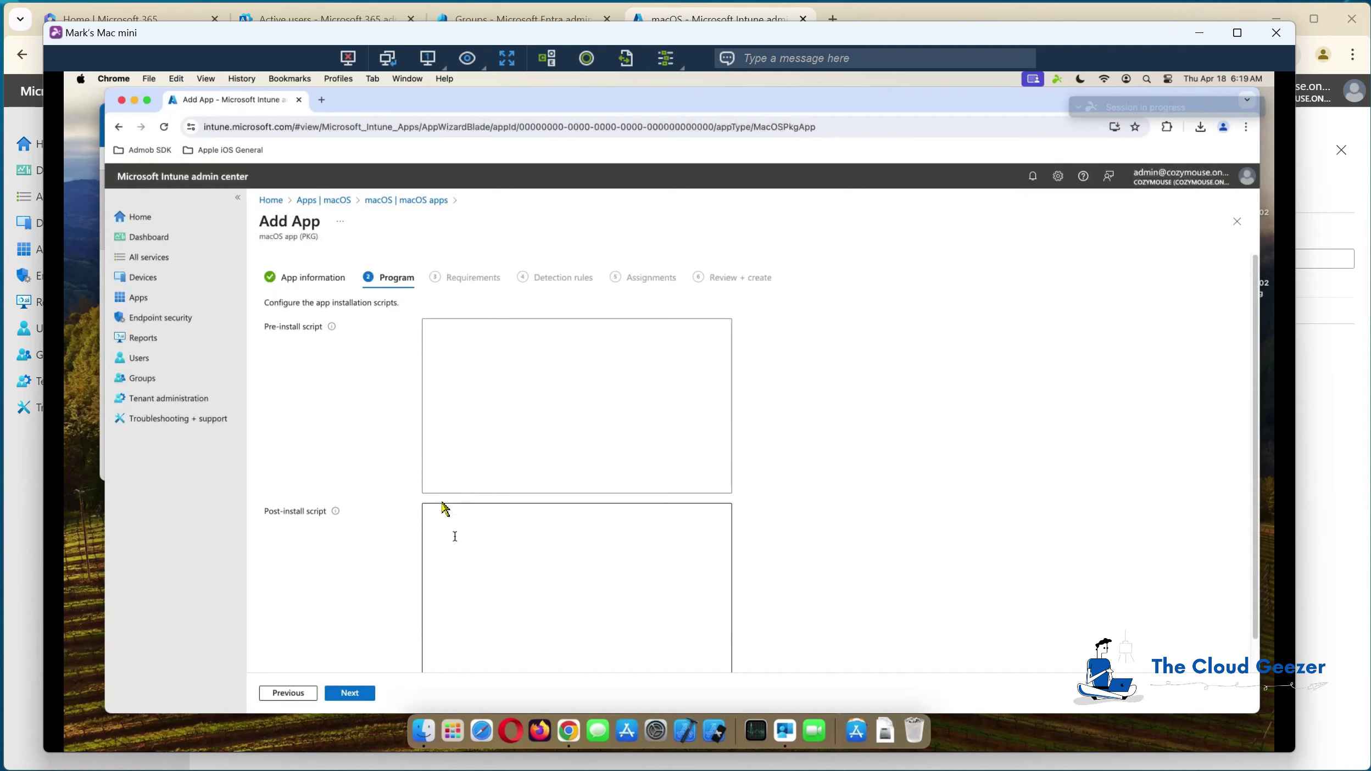
left_click(352, 694)
left_click(468, 304)
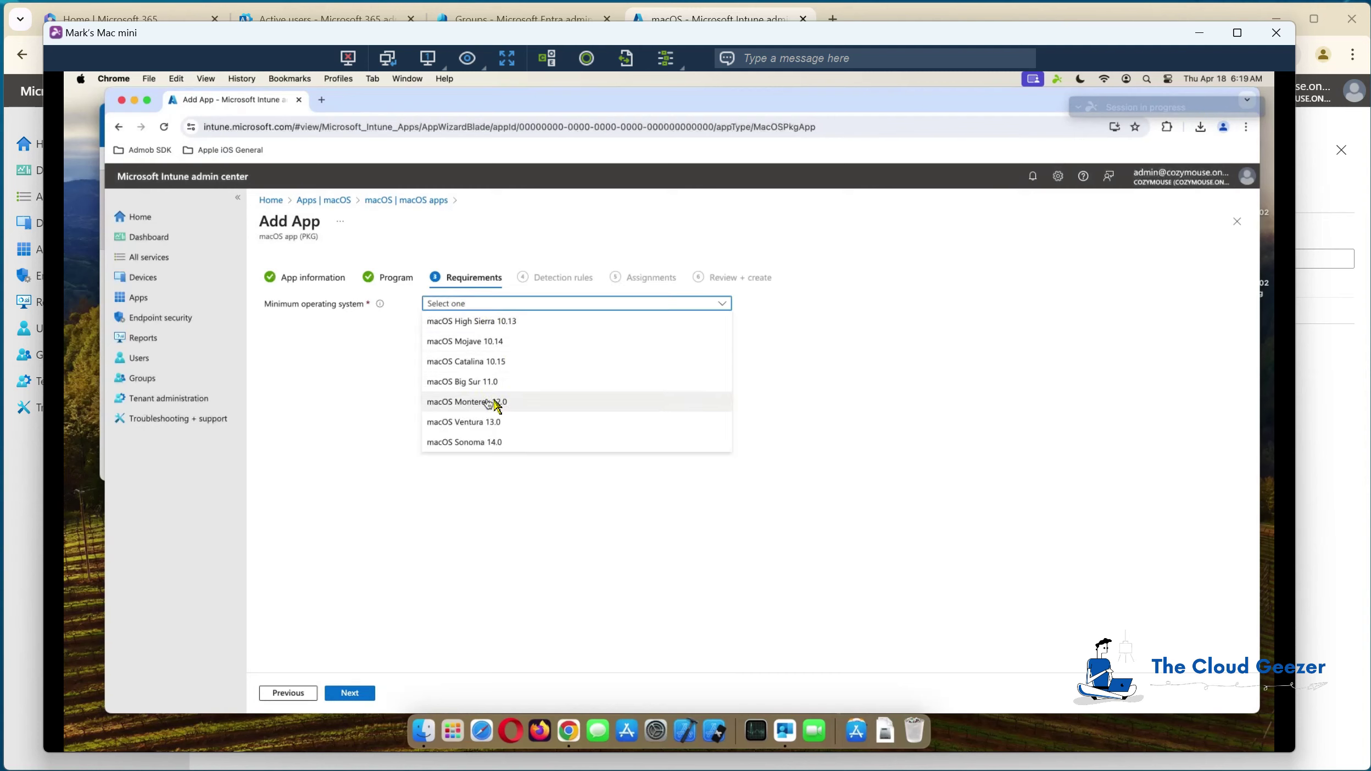
left_click(497, 402)
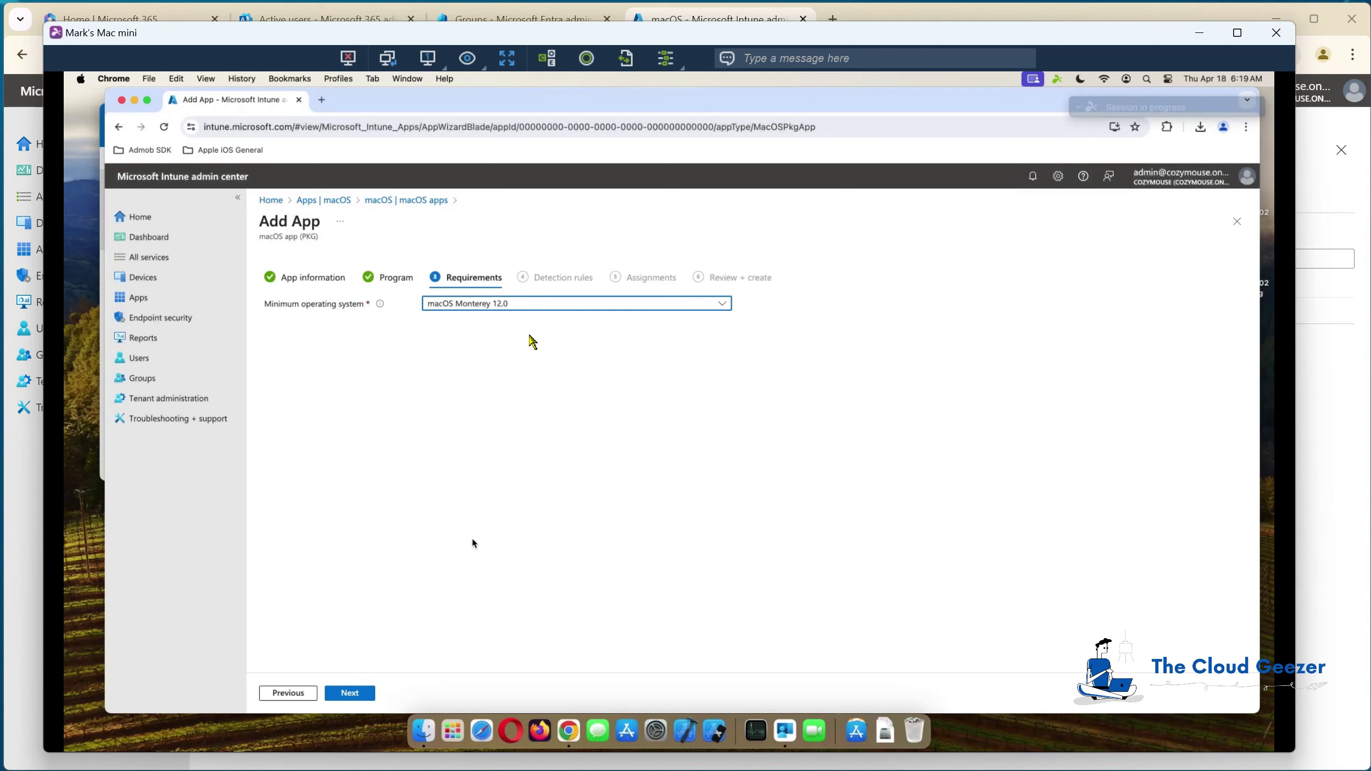
left_click(360, 694)
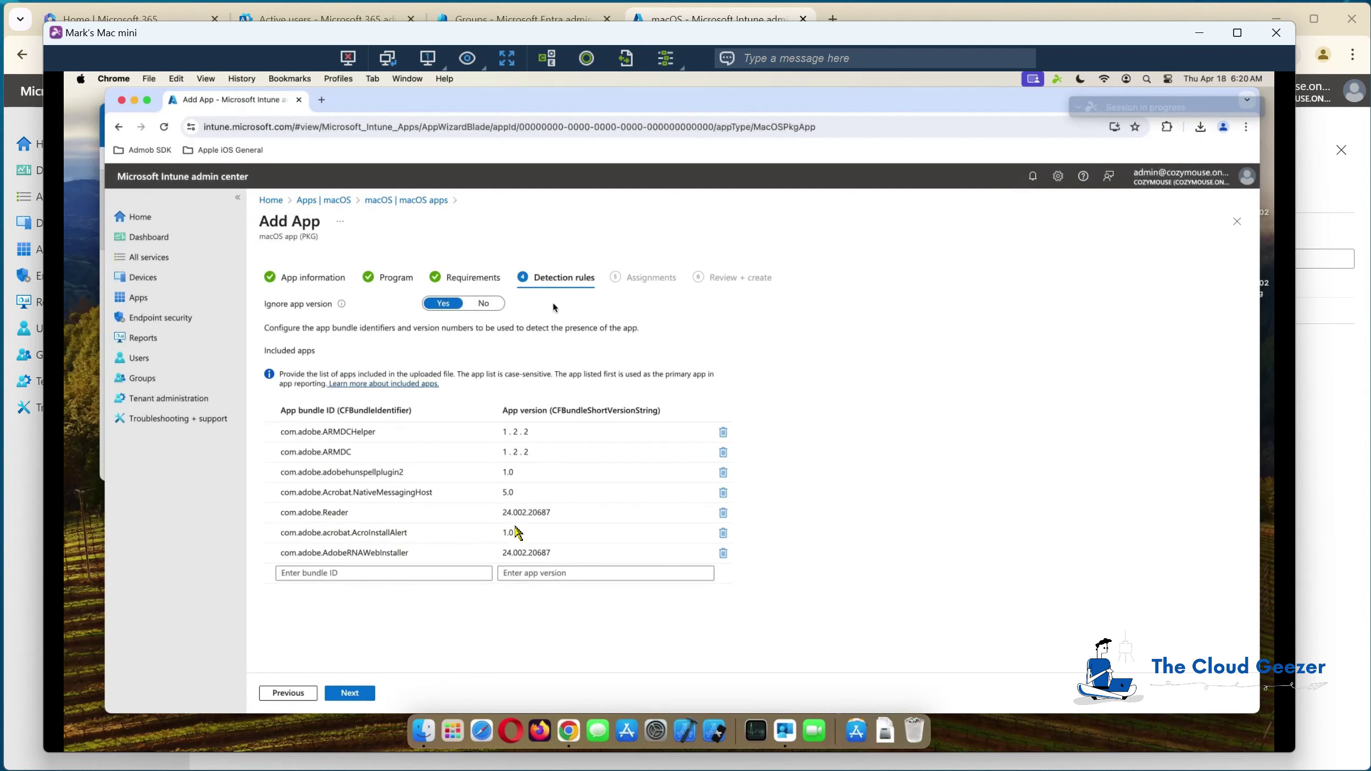
Step: Assign the app as Required to 'Intune App Install - MAC - Adobe Reader' and reach Review + create
left_click(350, 693)
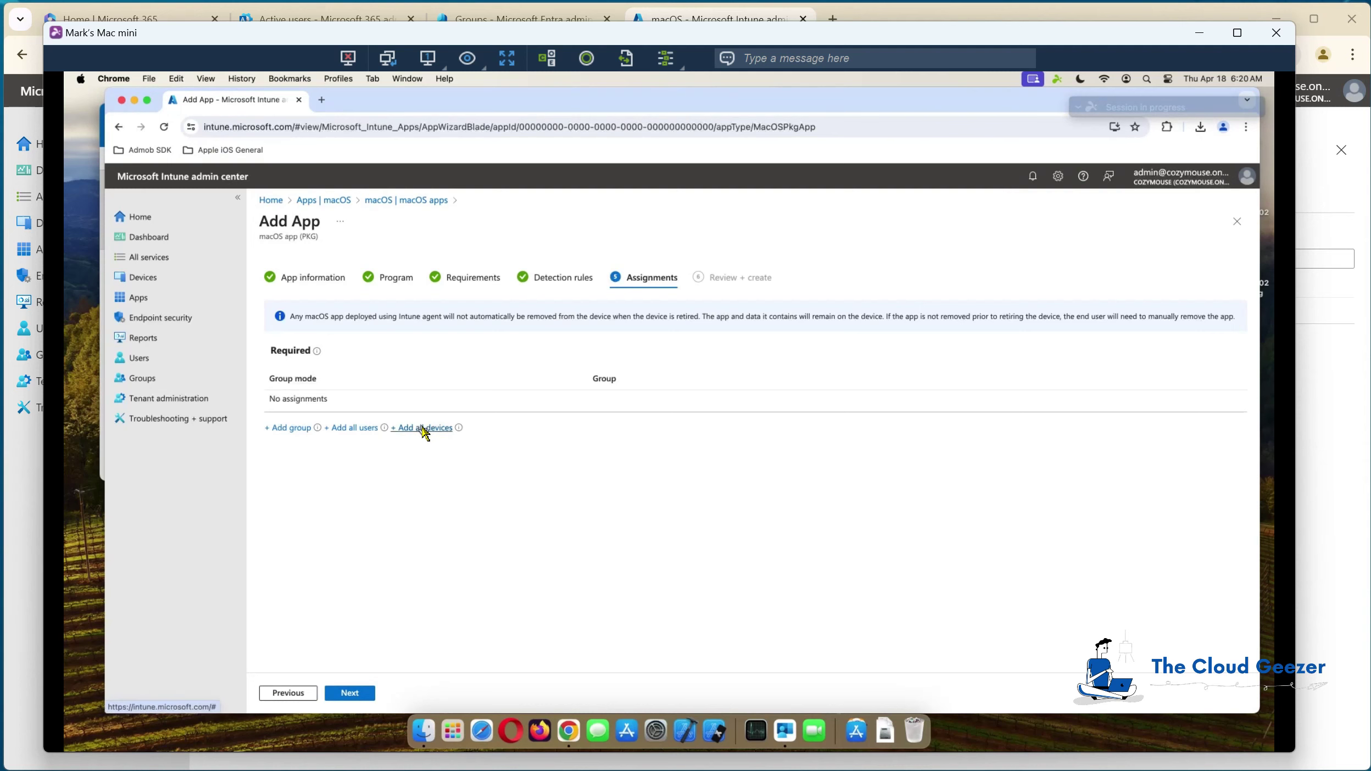
left_click(288, 428)
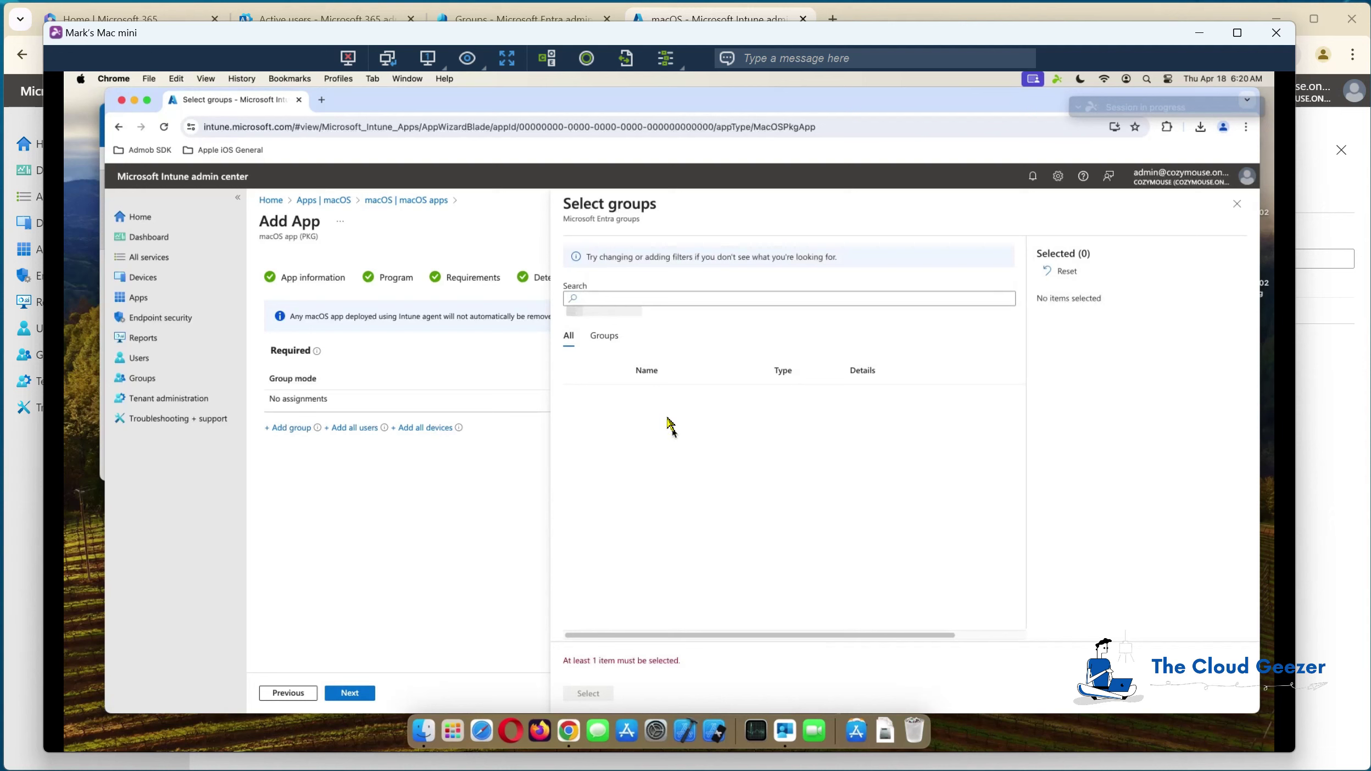
scroll(681, 494, "down", 10)
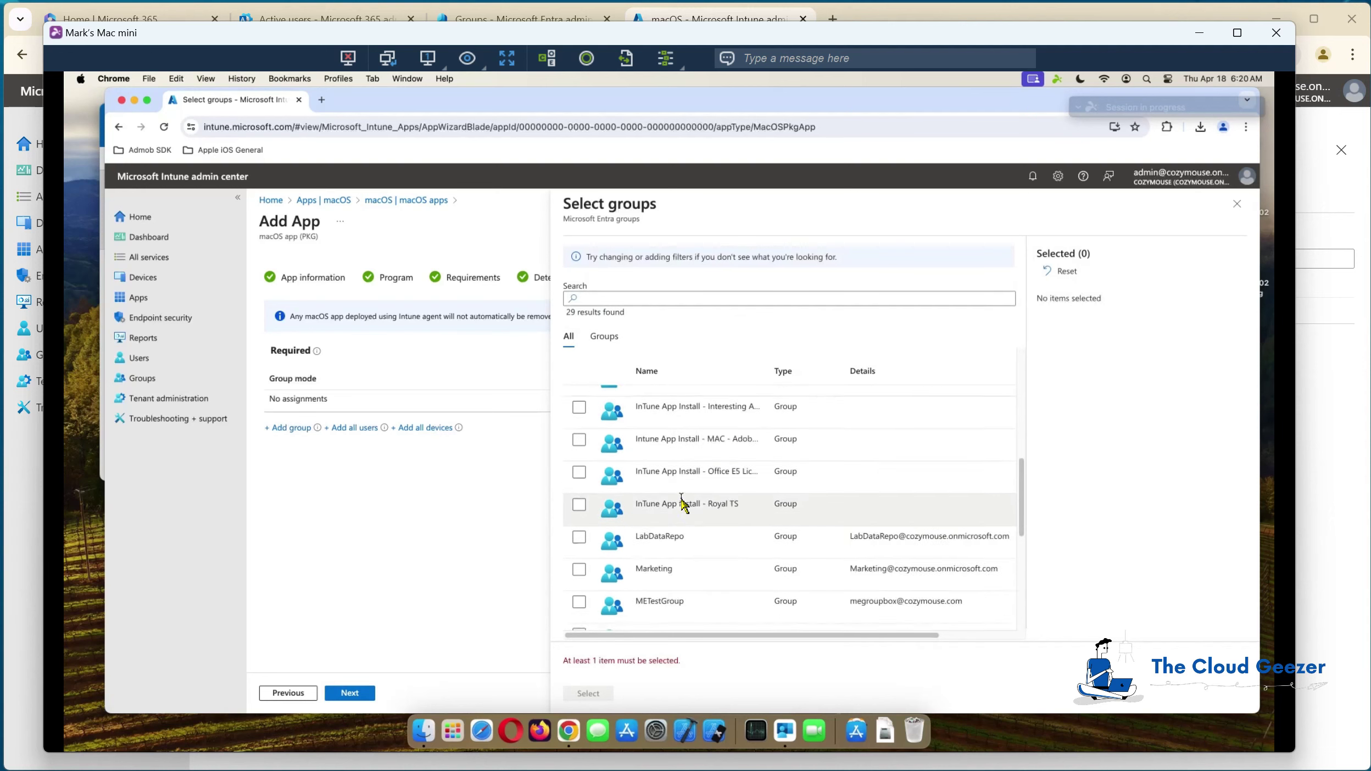
scroll(683, 503, "down", 2)
scroll(703, 478, "up", 2)
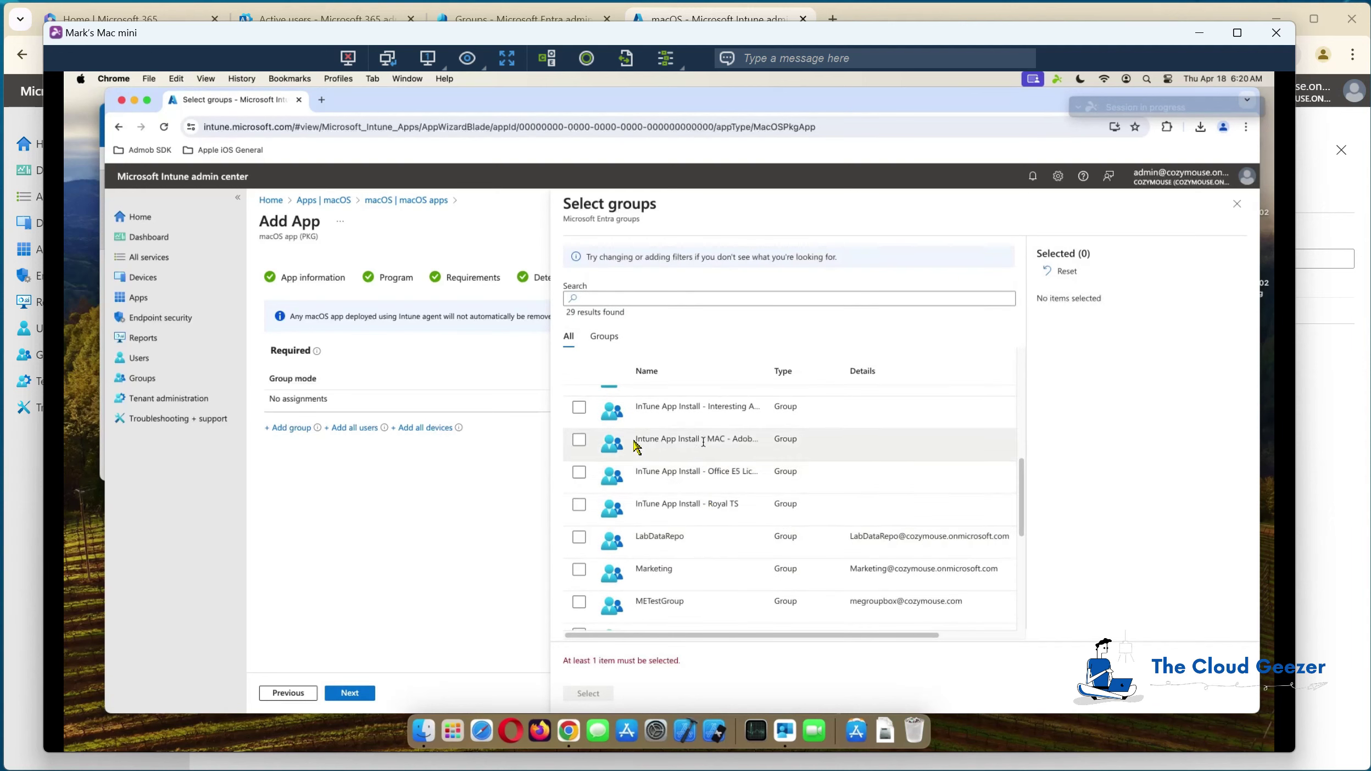
left_click(580, 441)
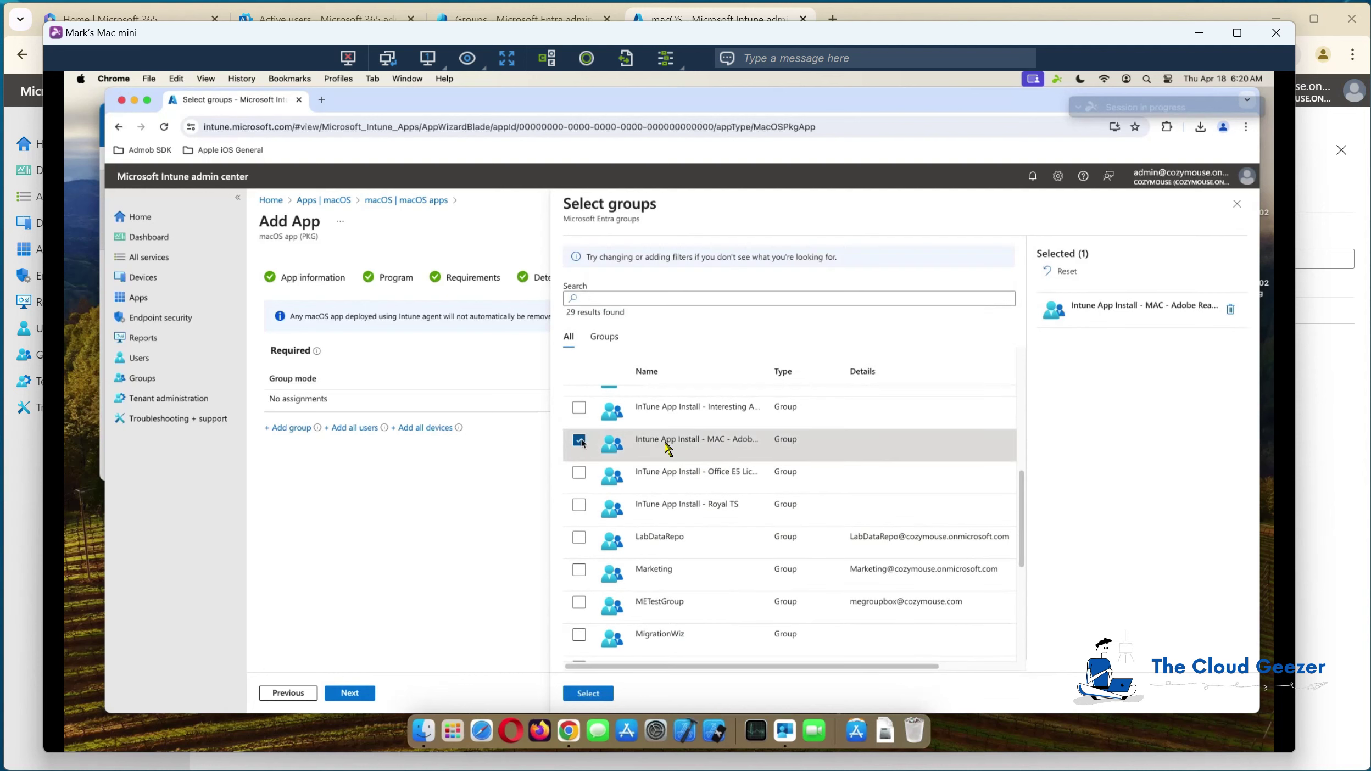
left_click(596, 693)
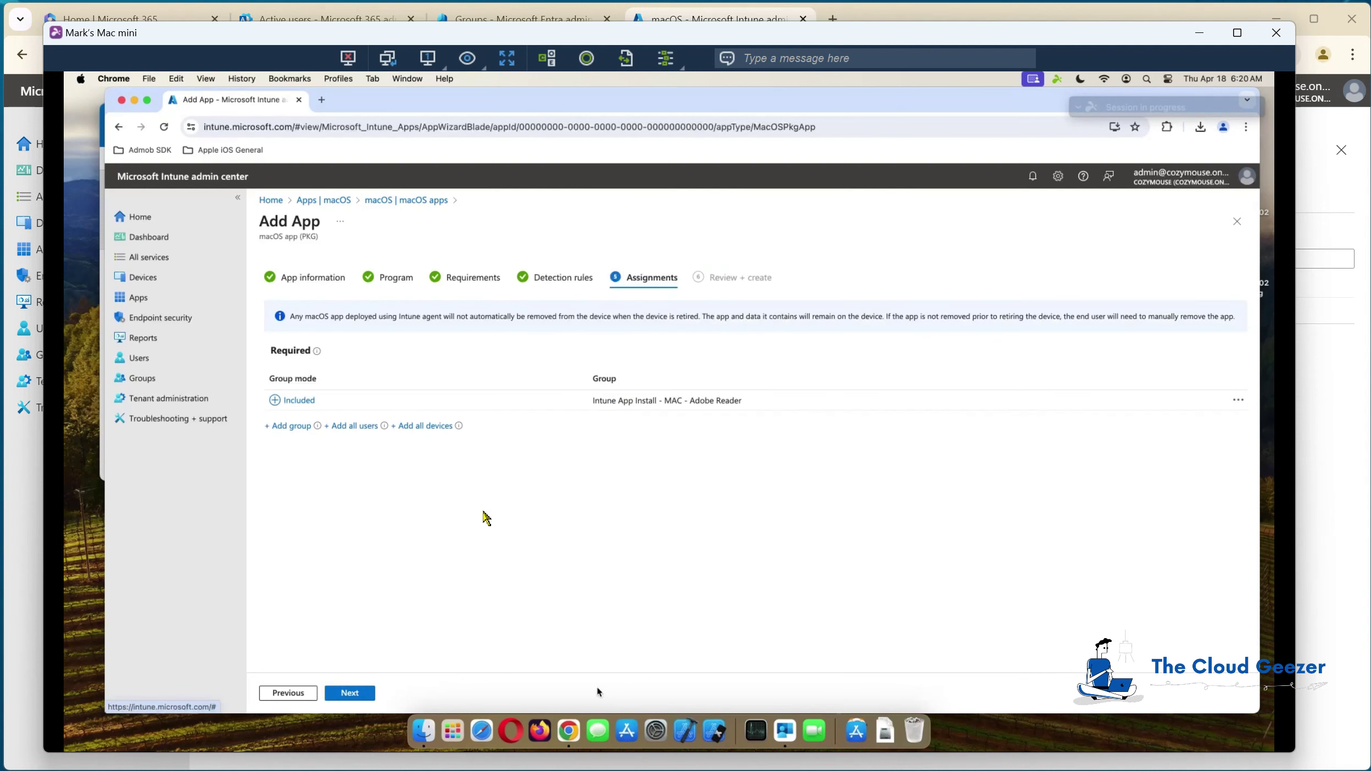
left_click(372, 690)
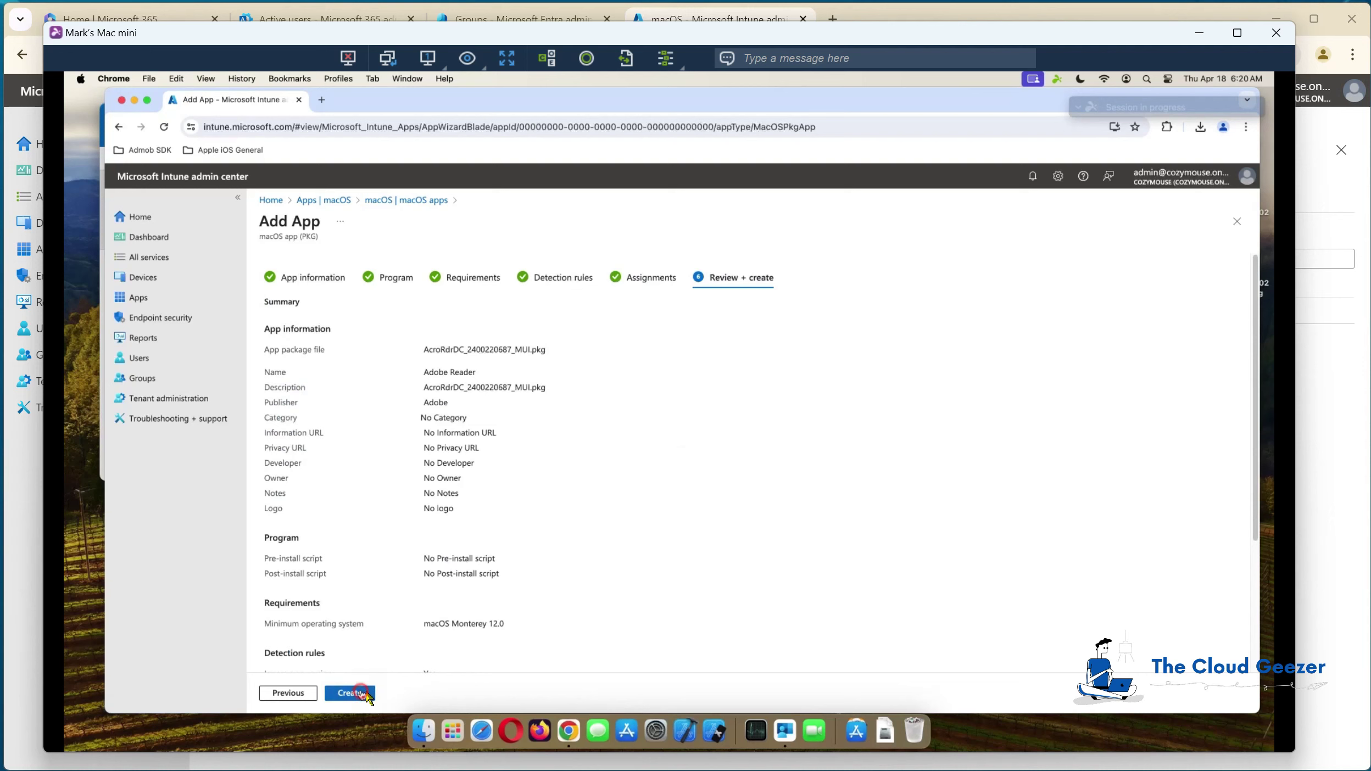
Step: Create the Adobe Reader app, refresh the macOS apps list, and check upload notifications
left_click(361, 693)
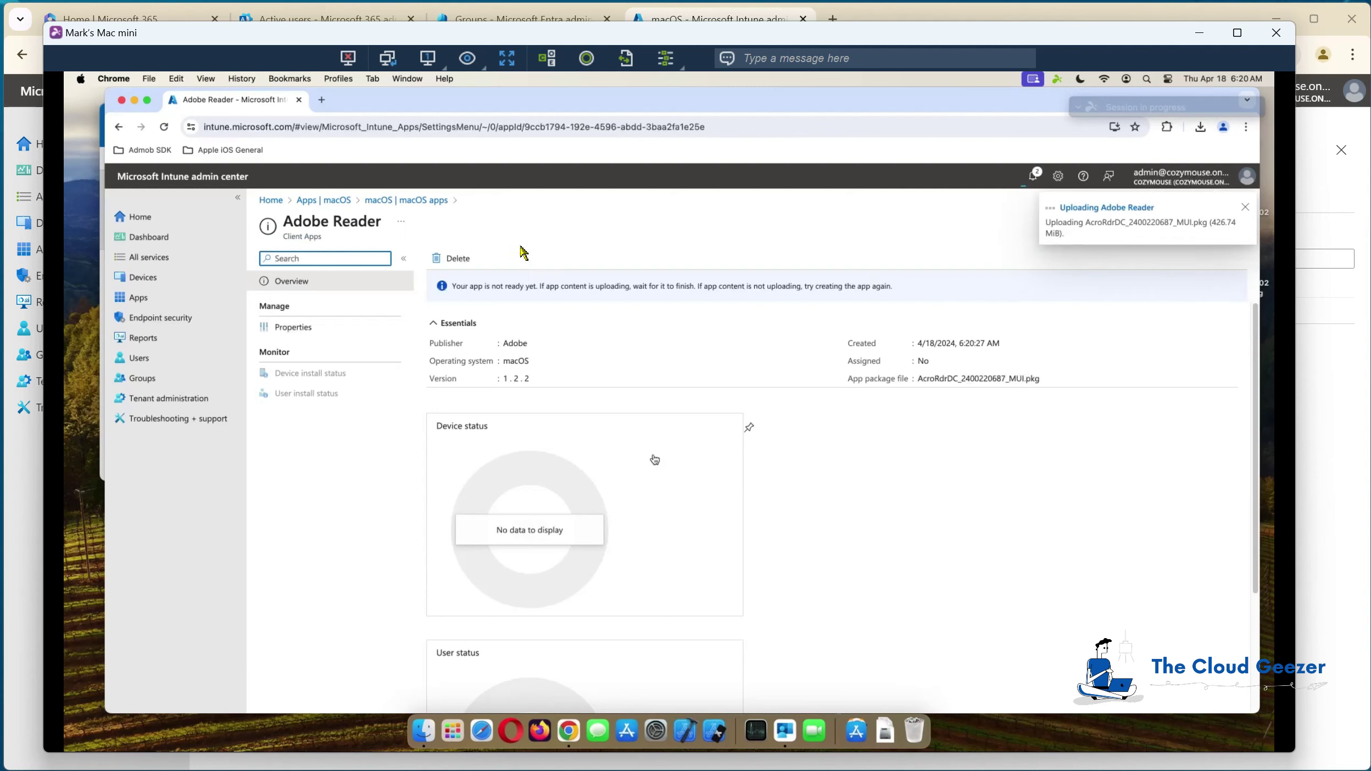
left_click(428, 201)
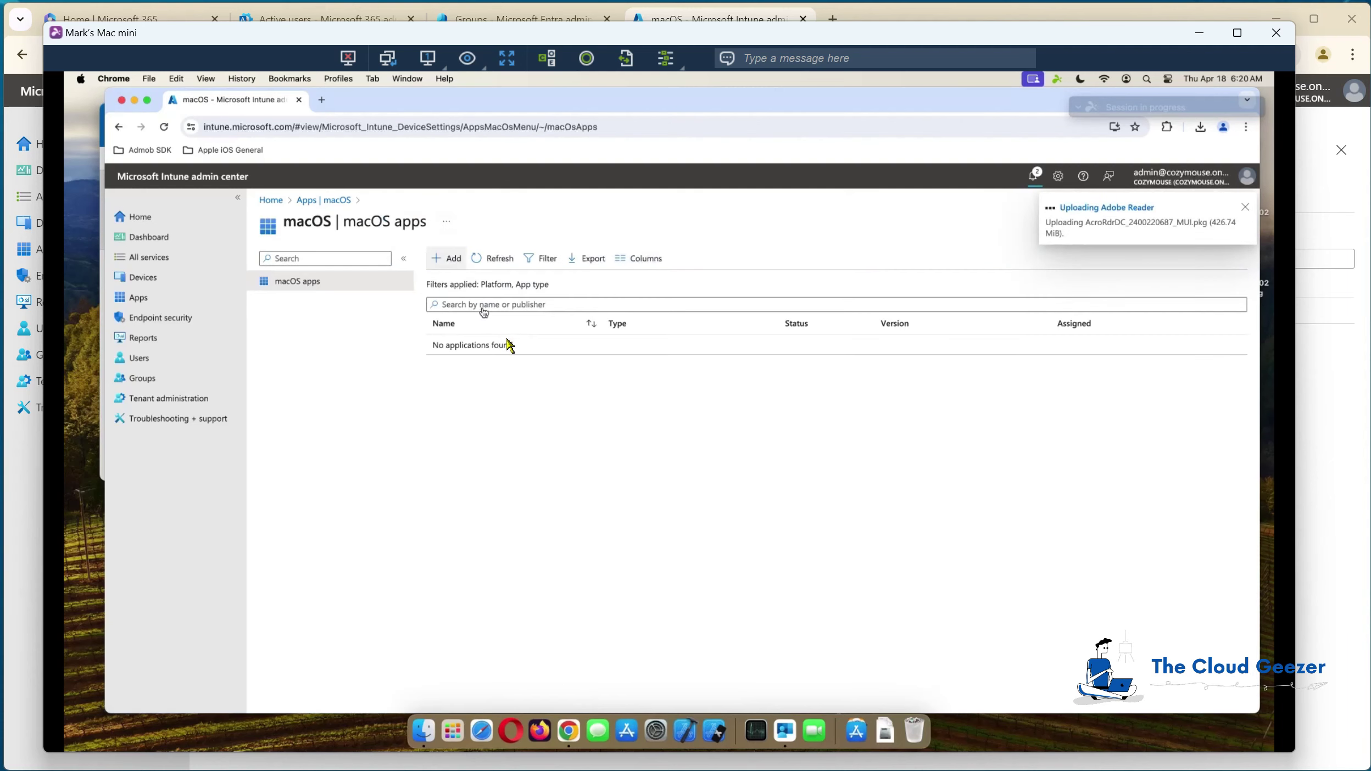
left_click(494, 256)
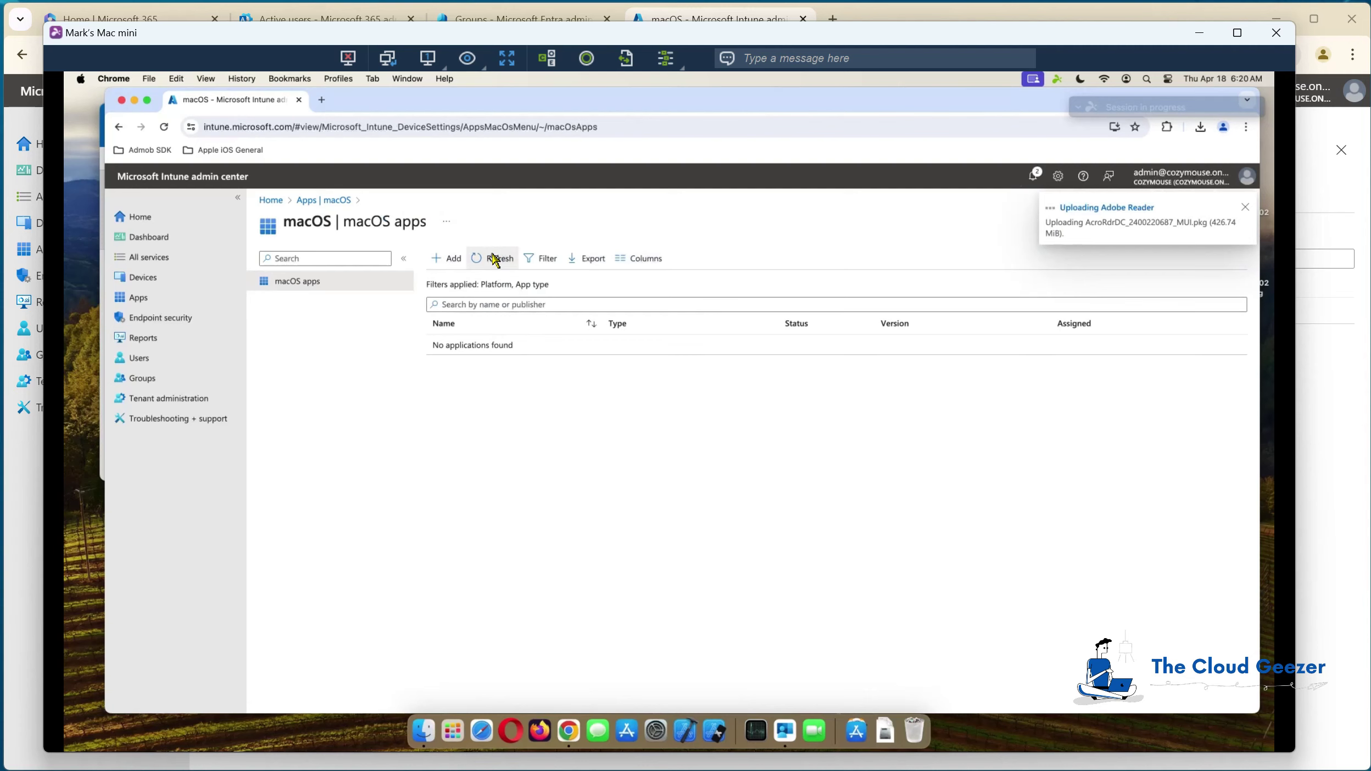
left_click(494, 262)
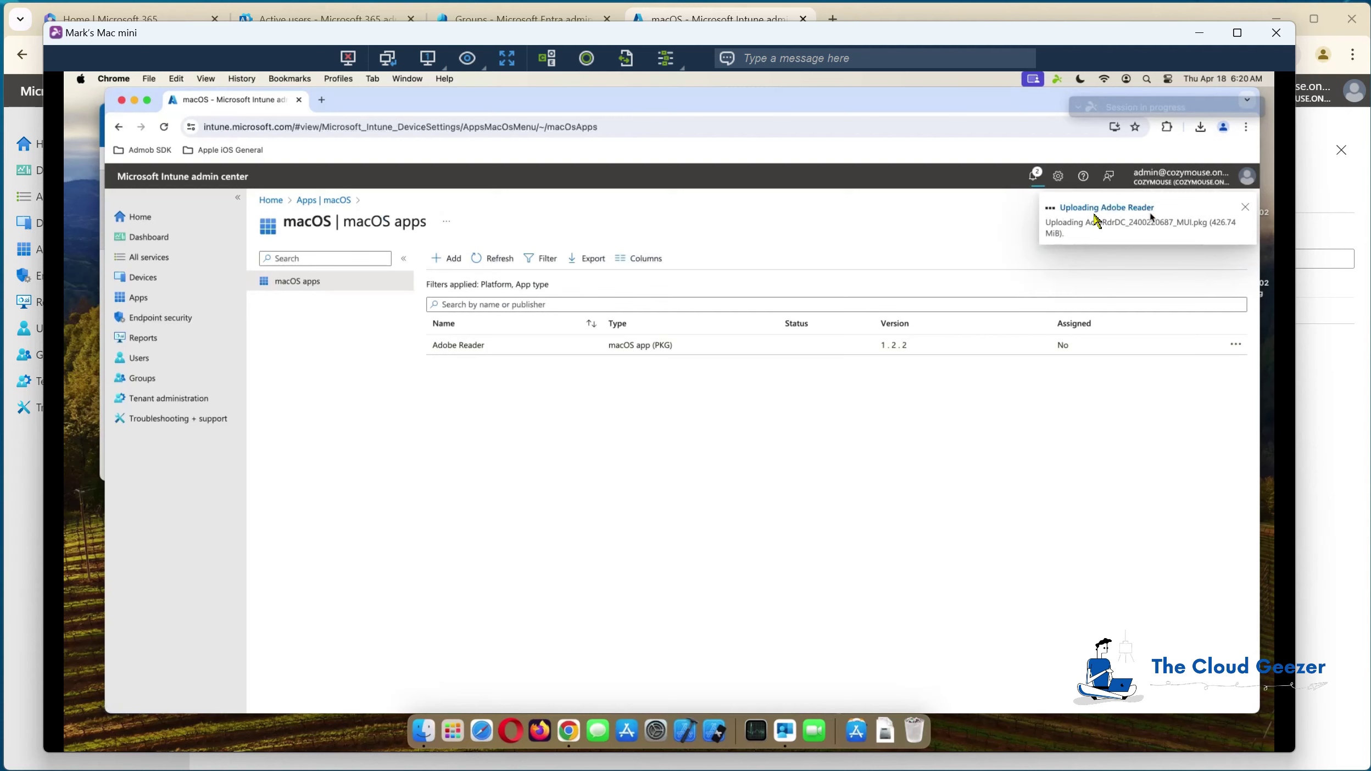
left_click(1033, 177)
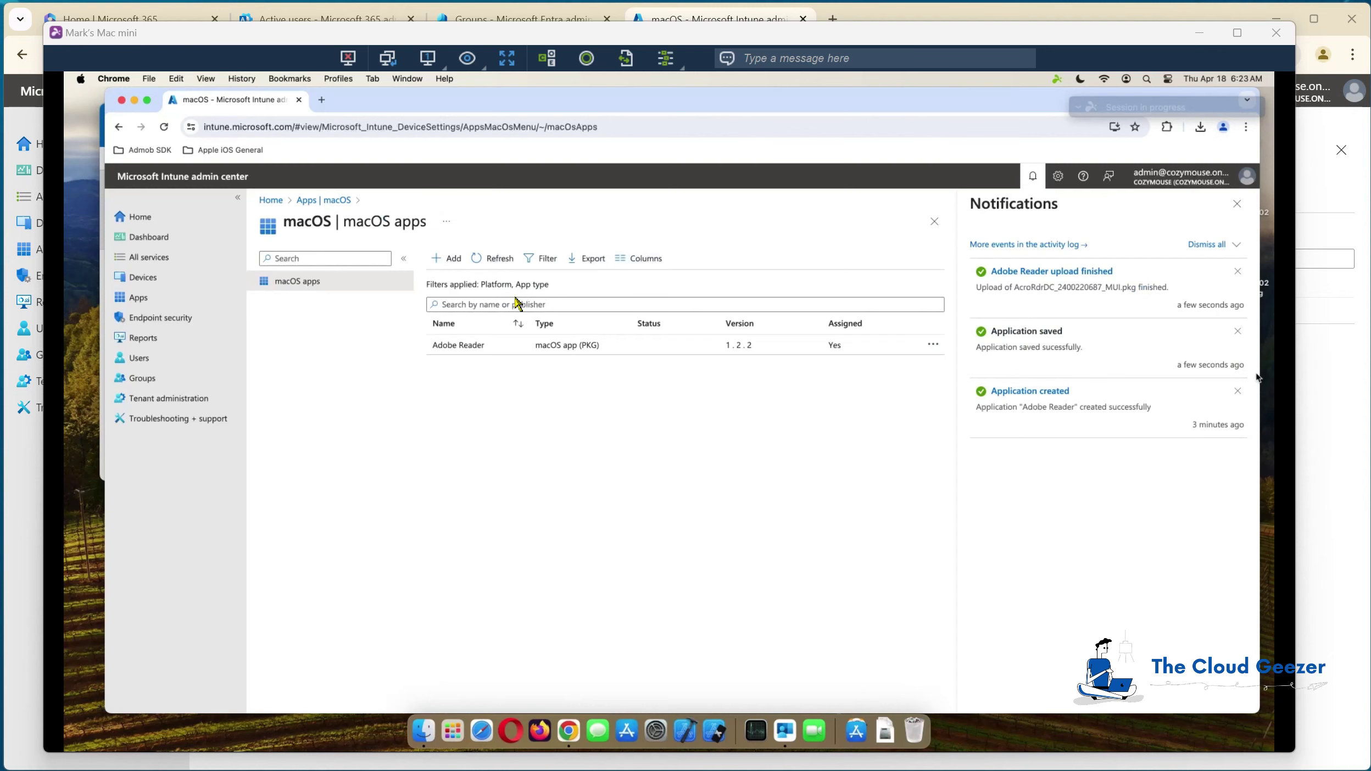
Step: Close the Chrome and Finder Desktop windows on the Mac and launch Activity Monitor
left_click(121, 99)
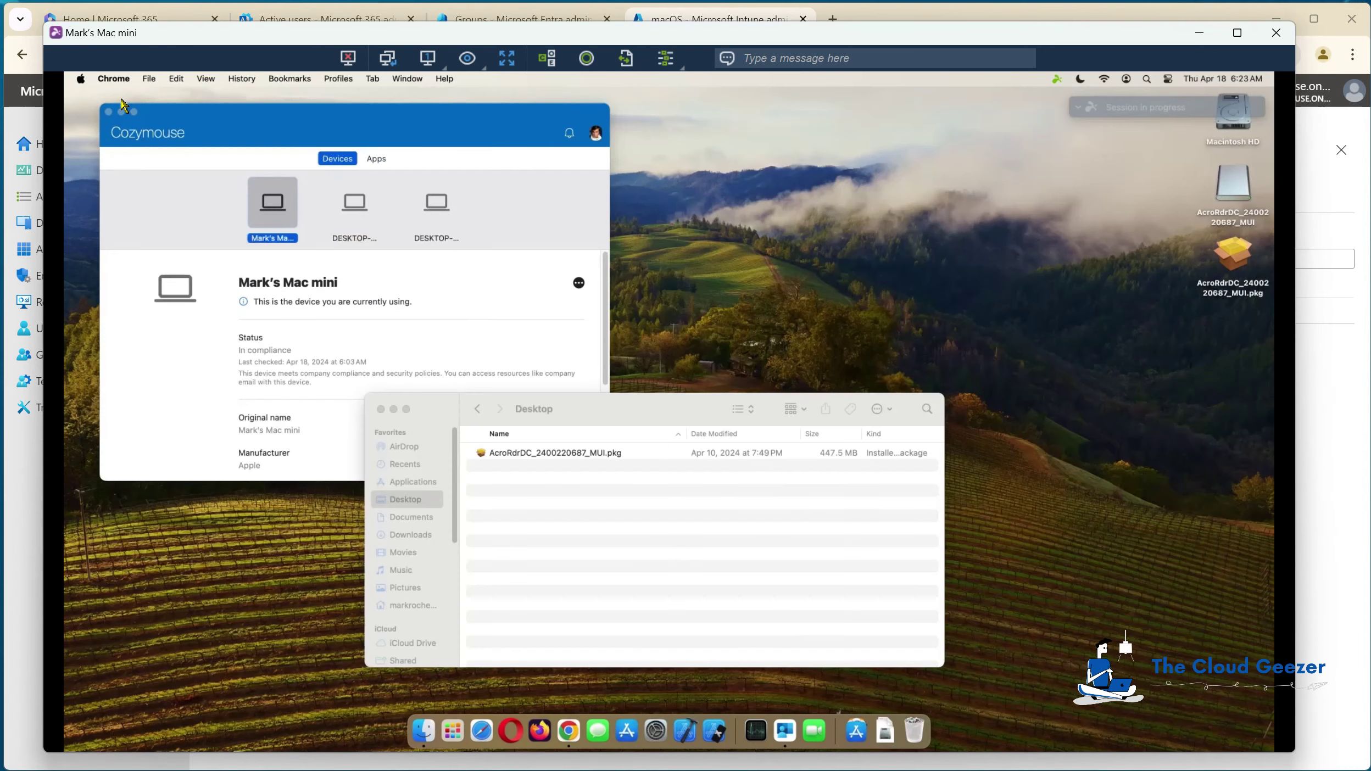
left_click(380, 409)
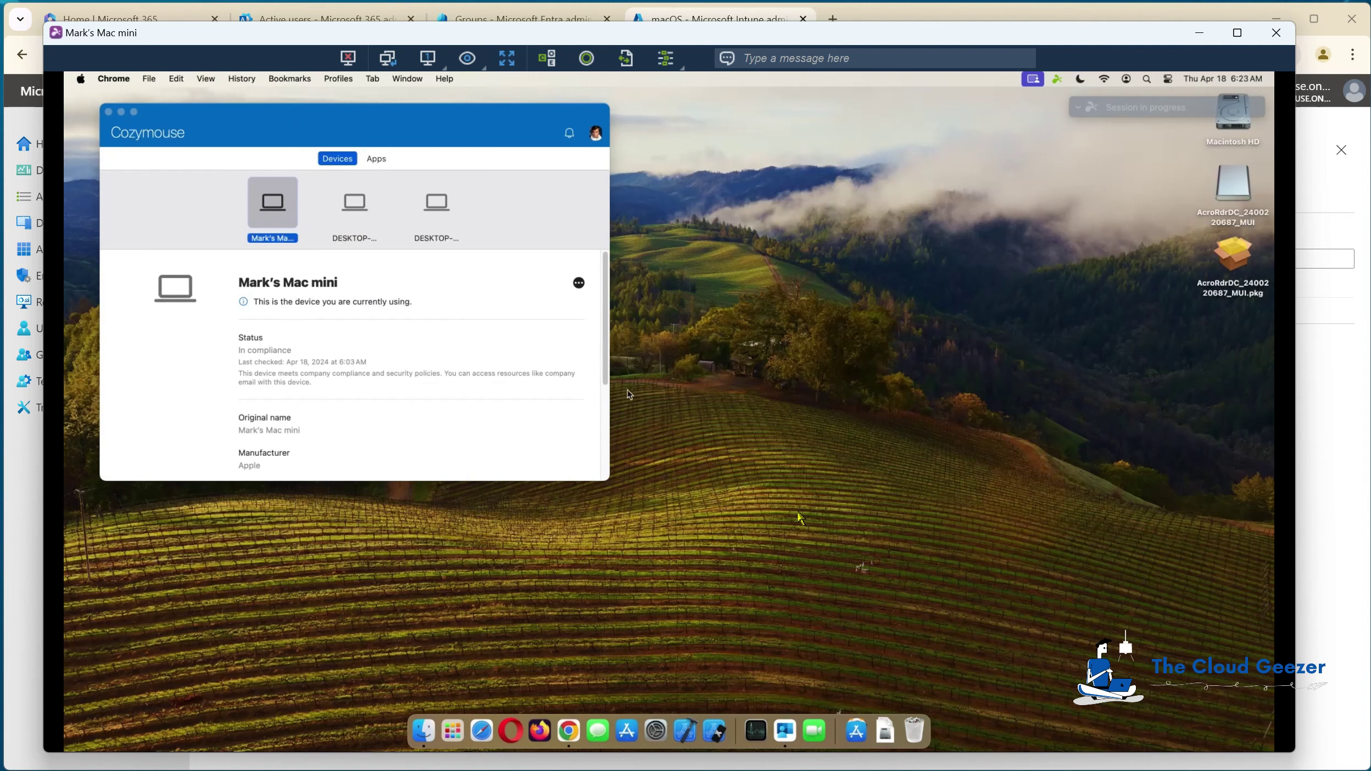
left_click(756, 731)
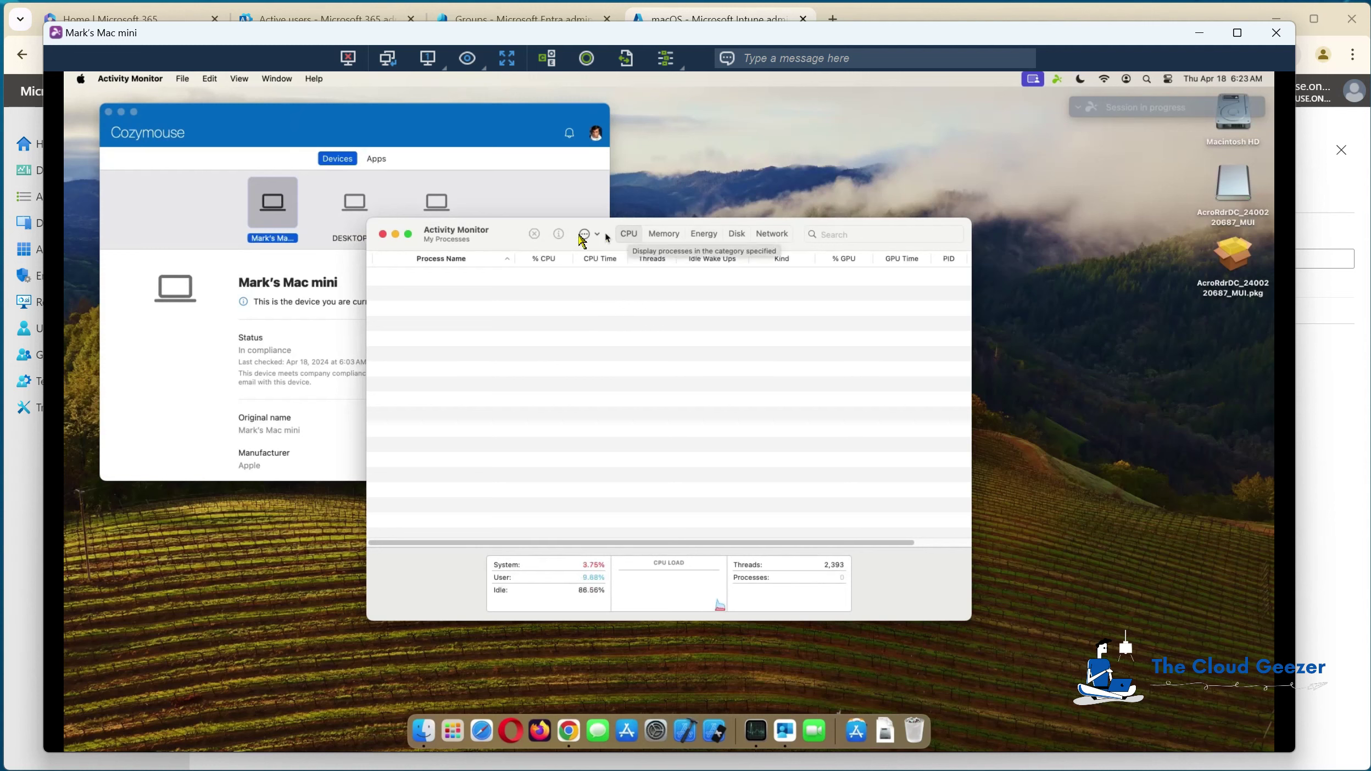
Step: Locate and select the IntuneMdmAgent process in Activity Monitor's CPU list
left_click(659, 236)
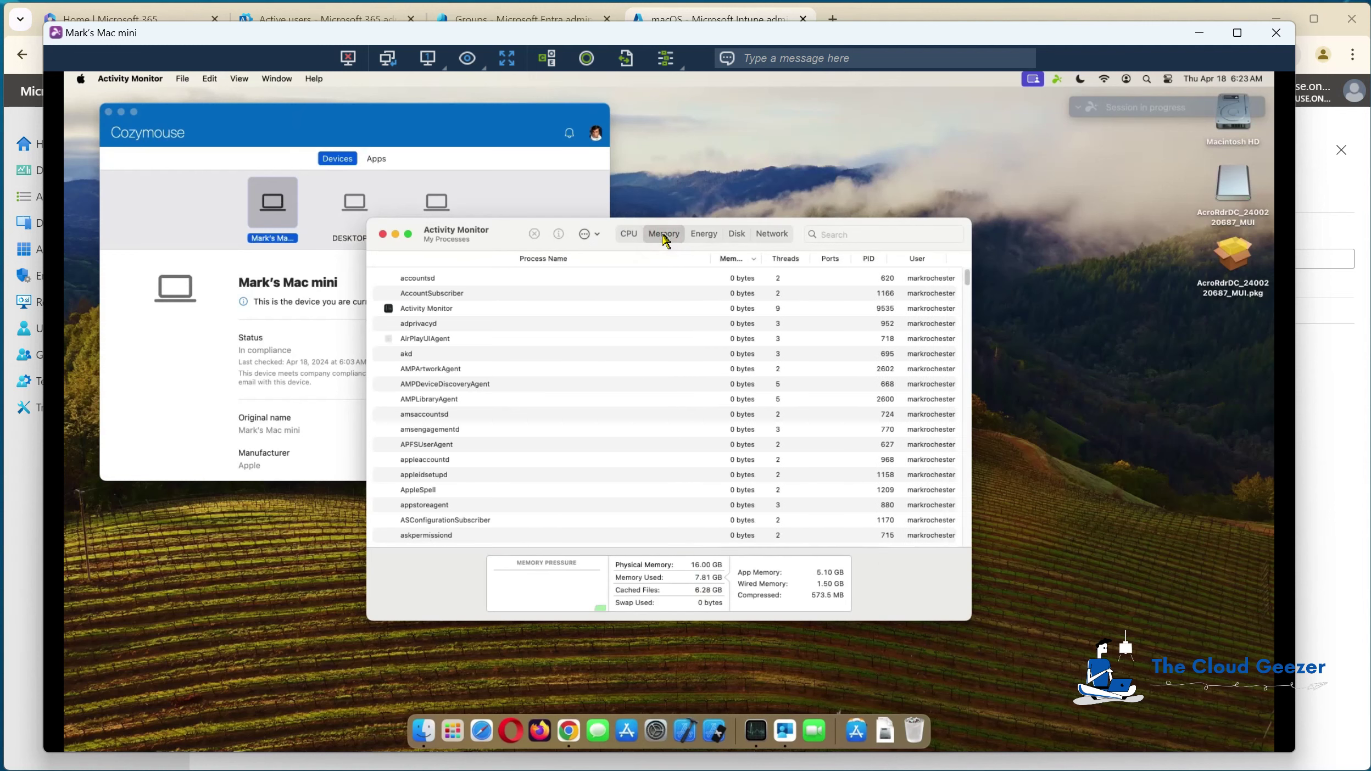
left_click(629, 235)
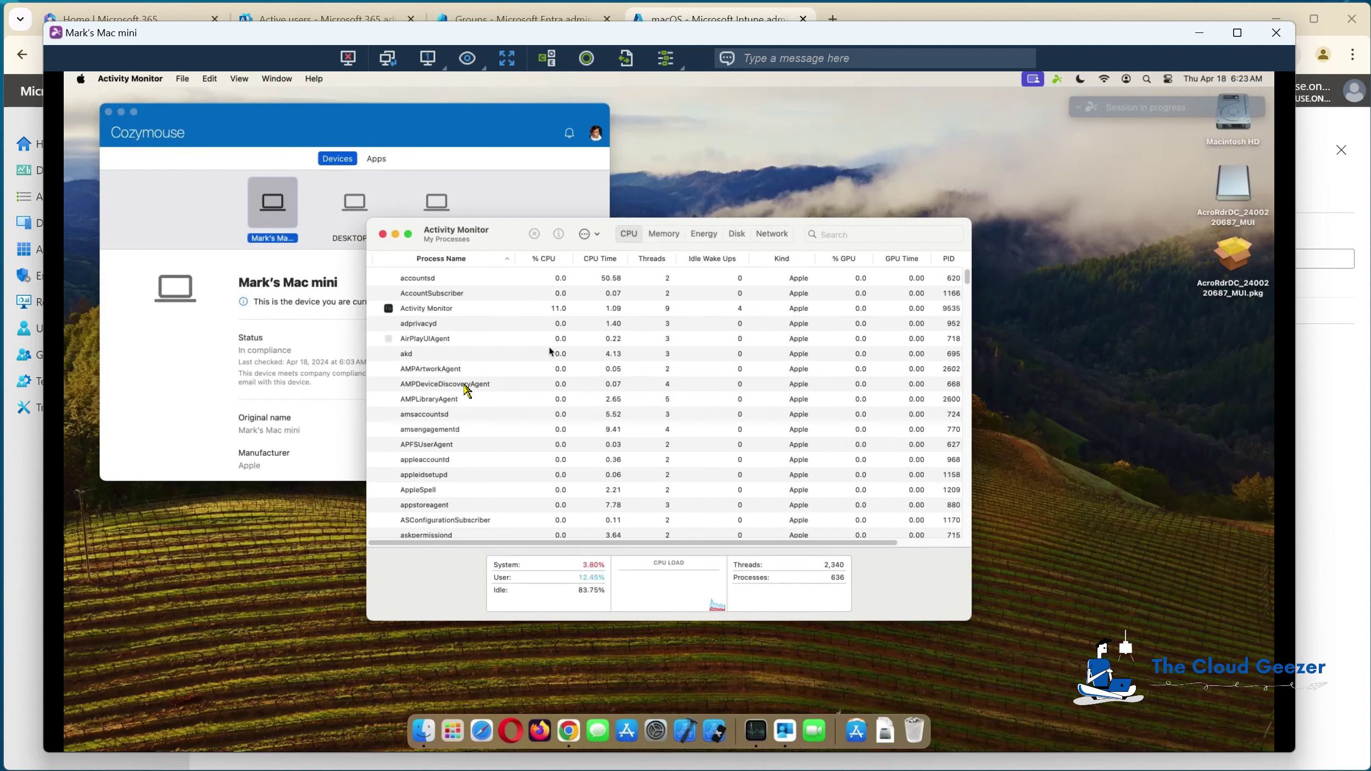
scroll(466, 387, "down", 10)
scroll(446, 412, "down", 15)
scroll(446, 413, "down", 15)
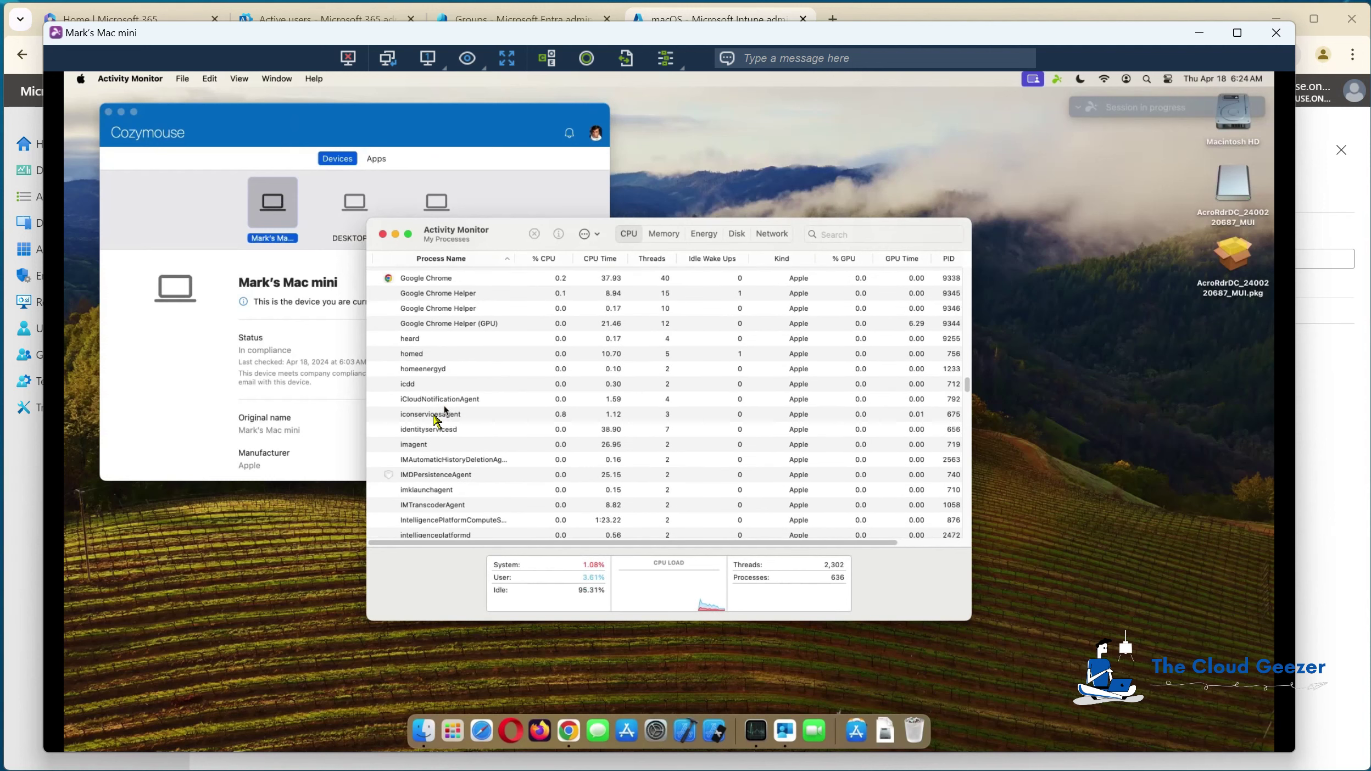
scroll(433, 498, "down", 3)
scroll(434, 497, "down", 6)
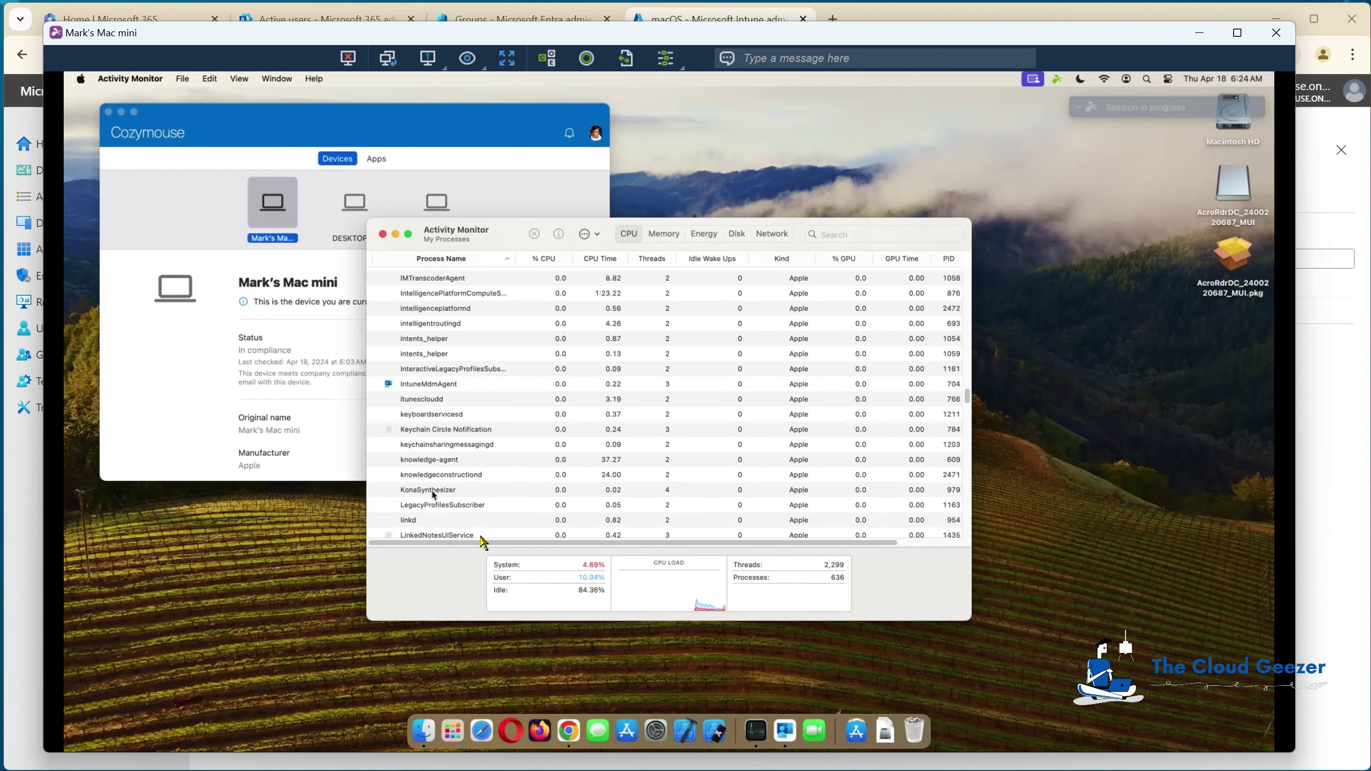
left_click(428, 385)
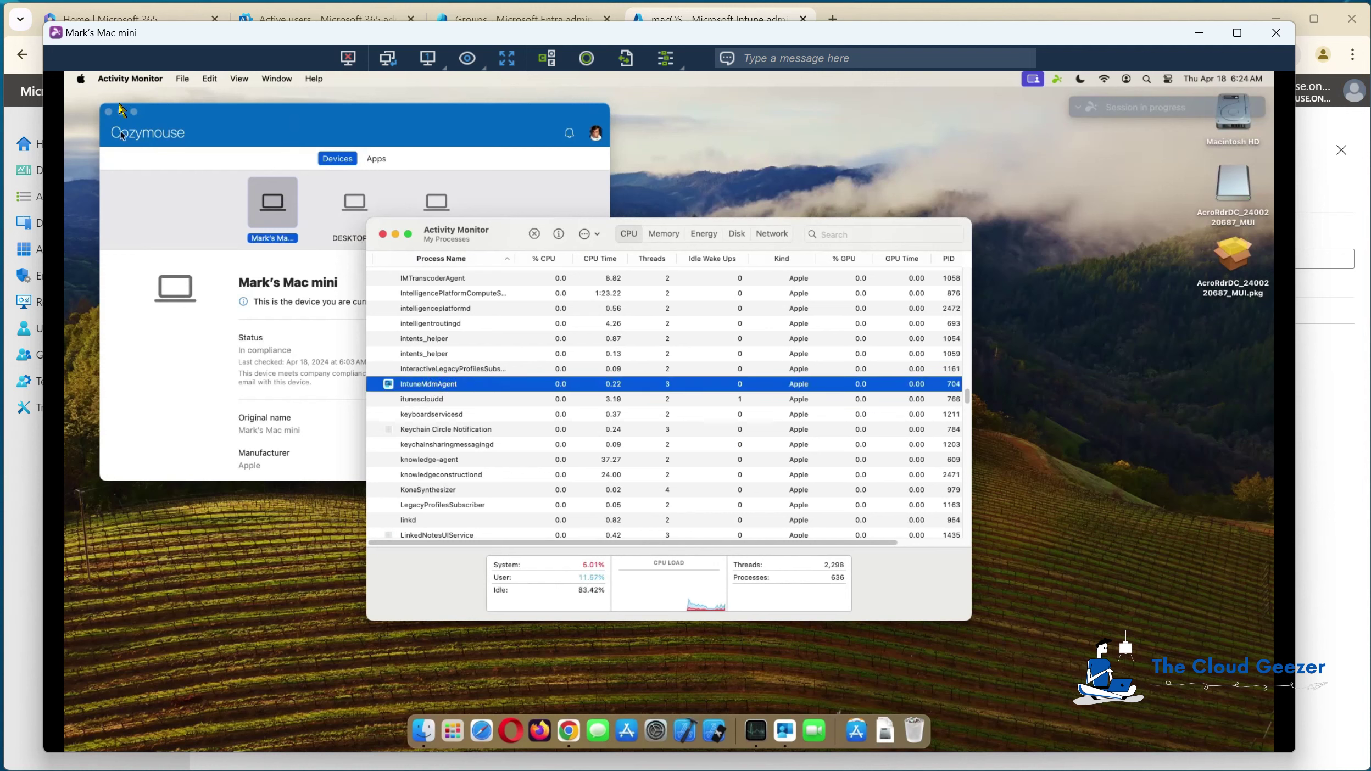
Step: Quit Company Portal, close Activity Monitor, and return to the Intune browser window
left_click(170, 113)
left_click(131, 79)
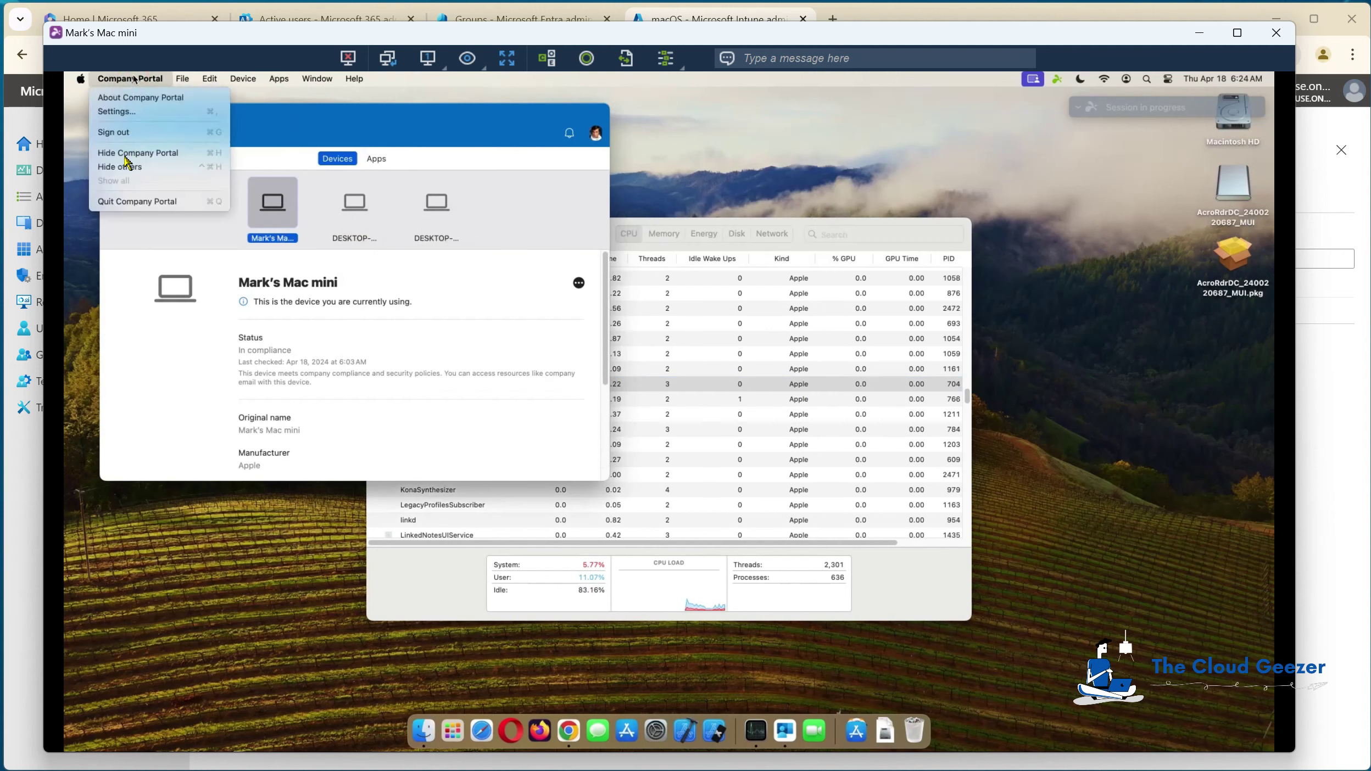
left_click(122, 204)
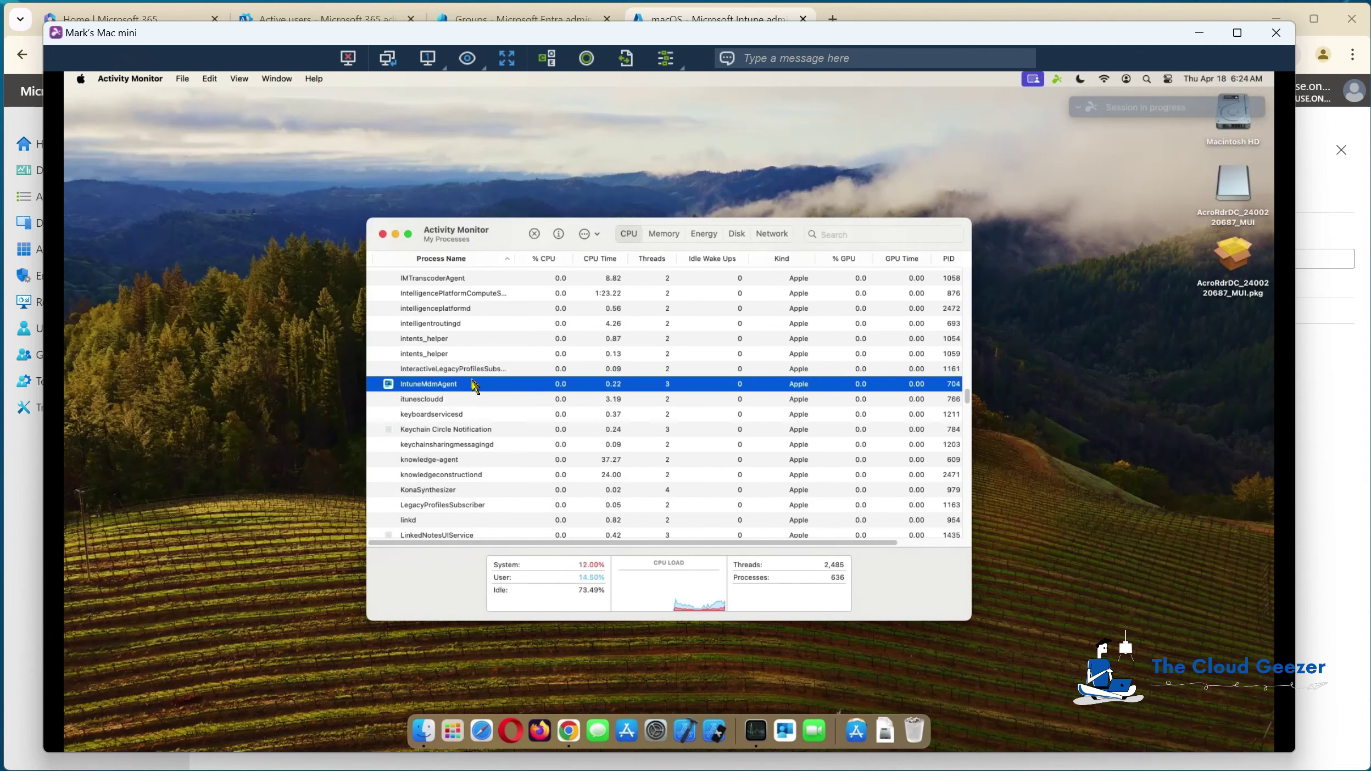
scroll(474, 384, "down", 1)
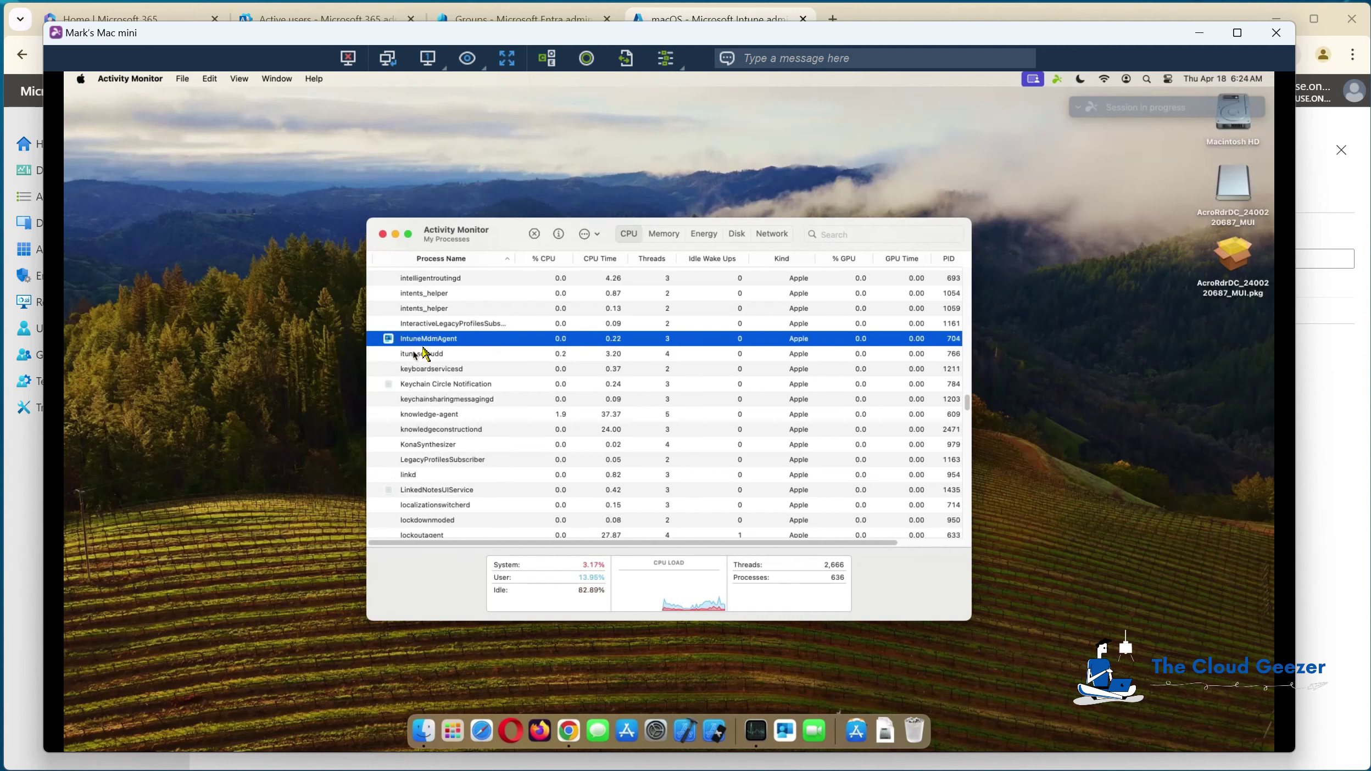
left_click(383, 234)
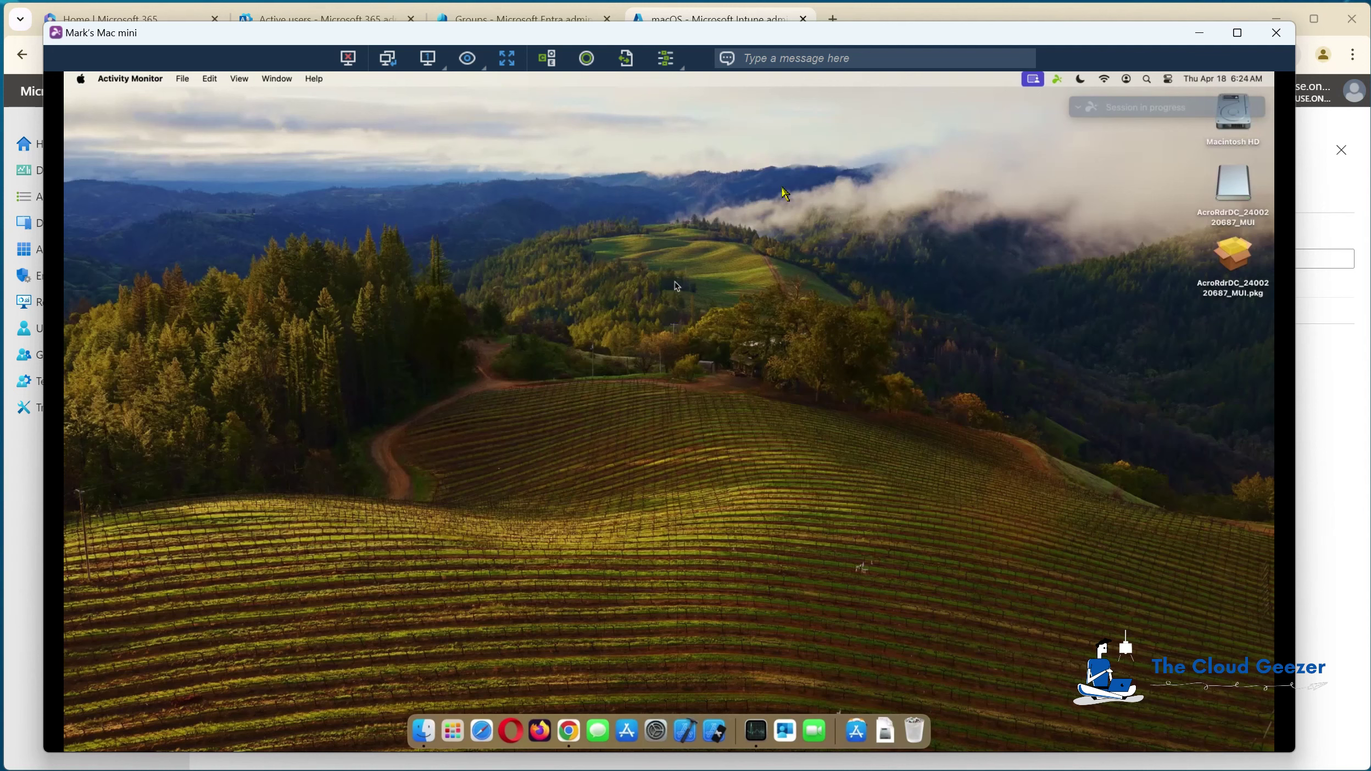
left_click(901, 16)
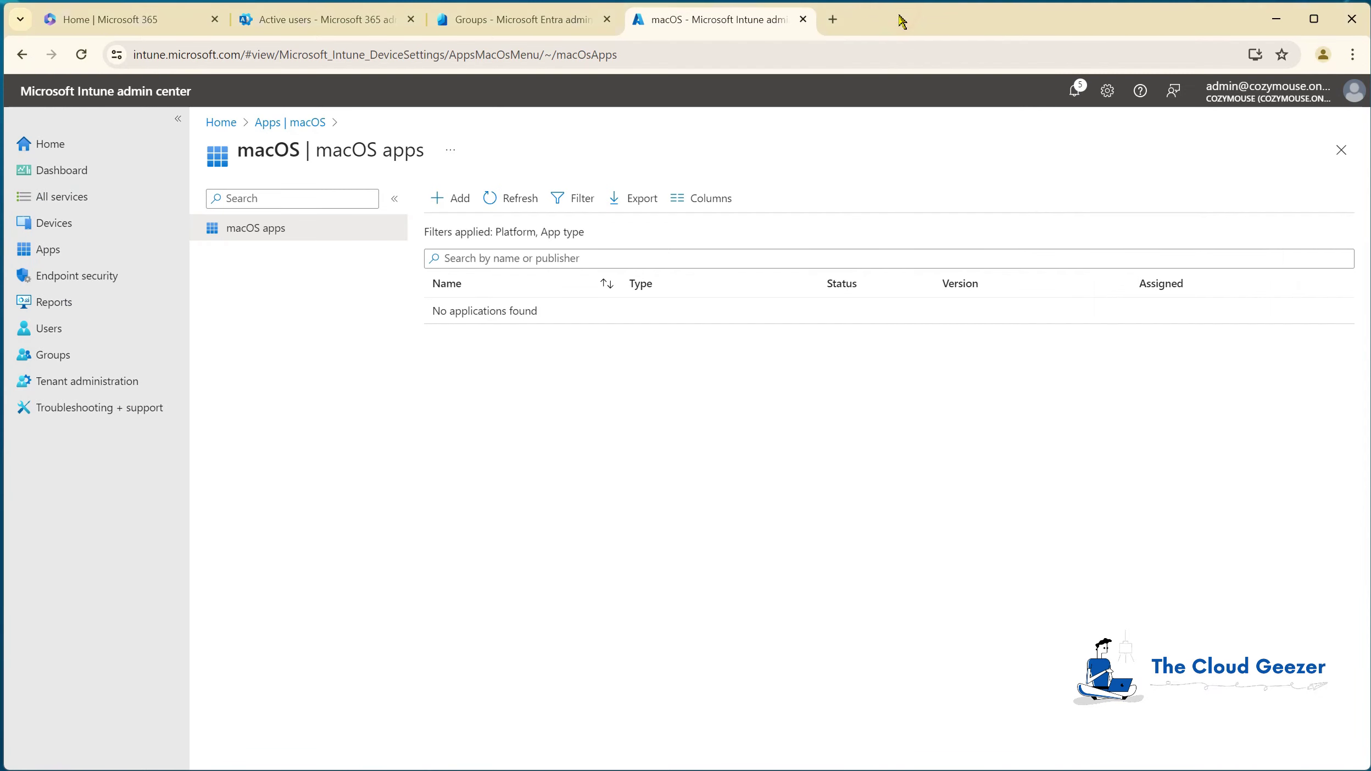
Step: Refresh macOS apps, then open Managed Apps for the Mac mini under Devices > macOS
left_click(513, 208)
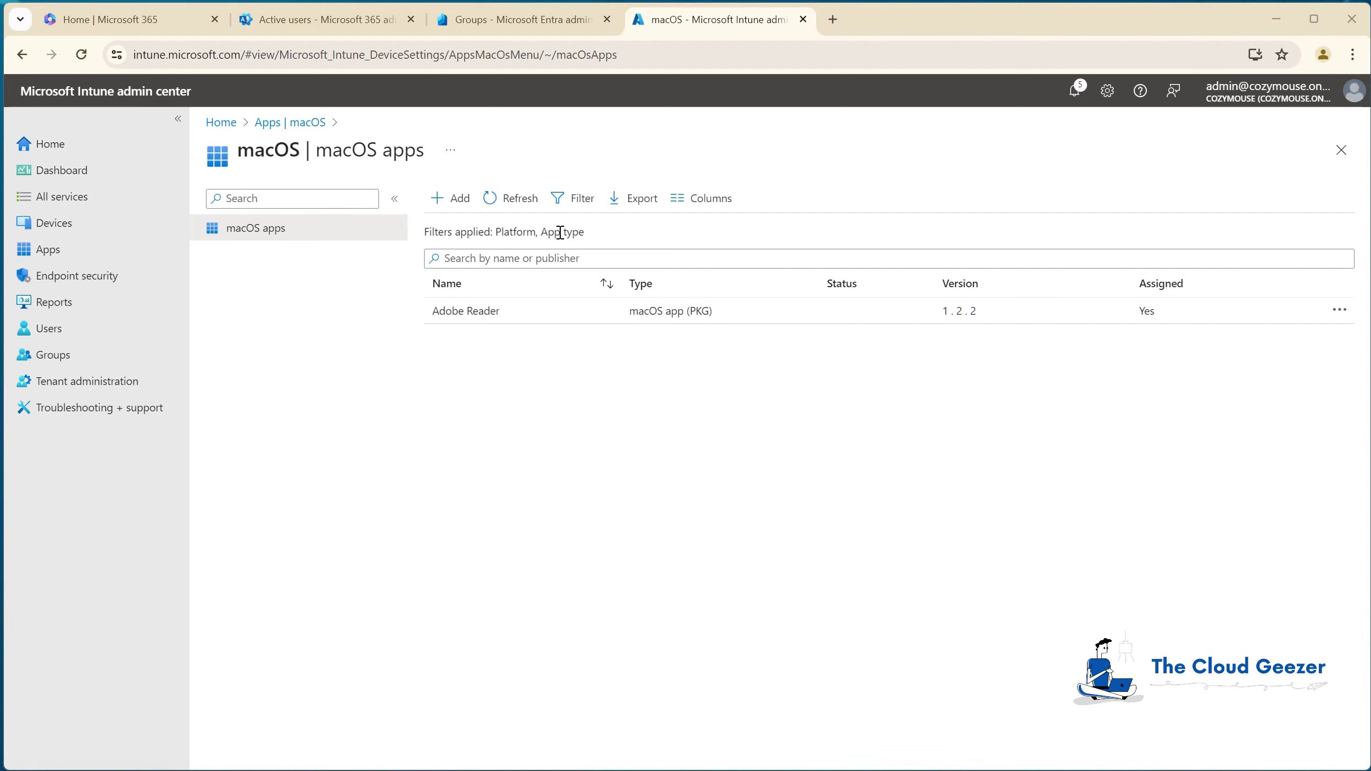
left_click(53, 230)
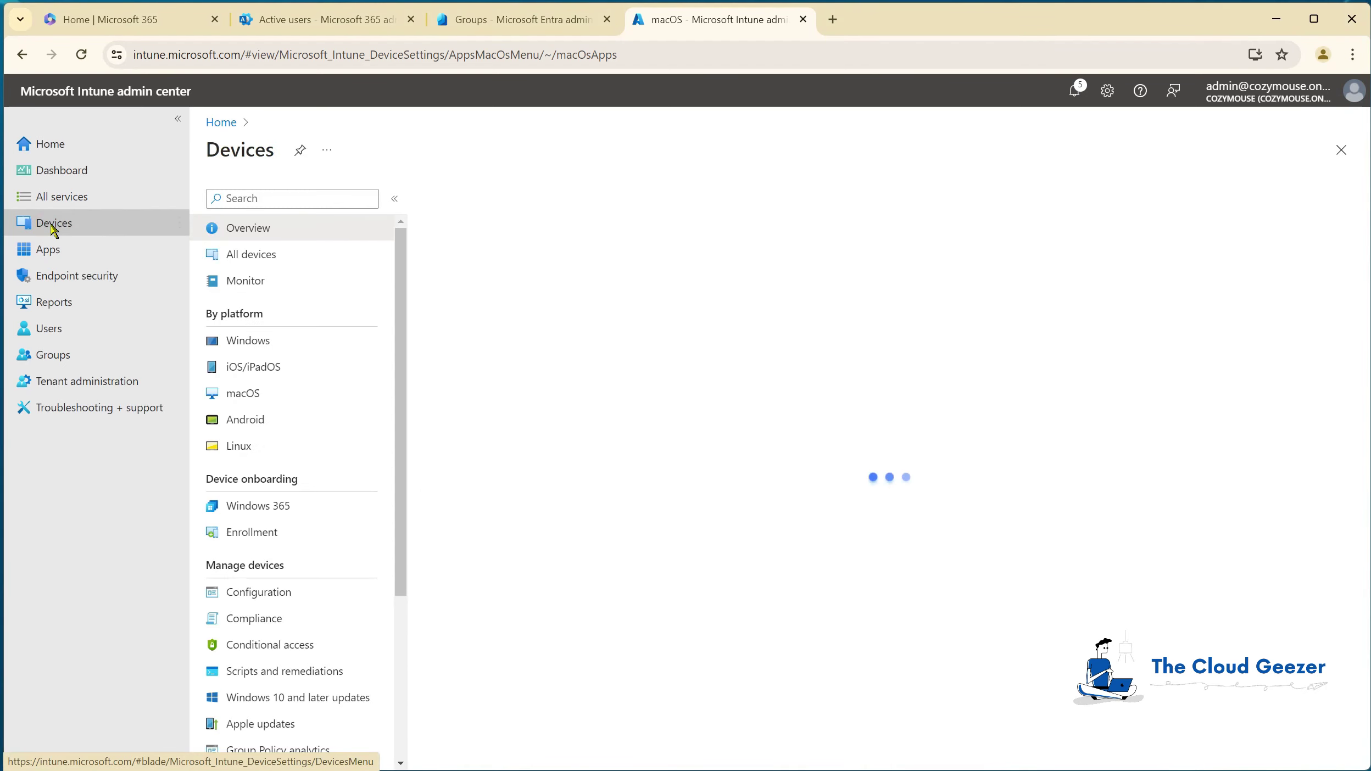
left_click(244, 393)
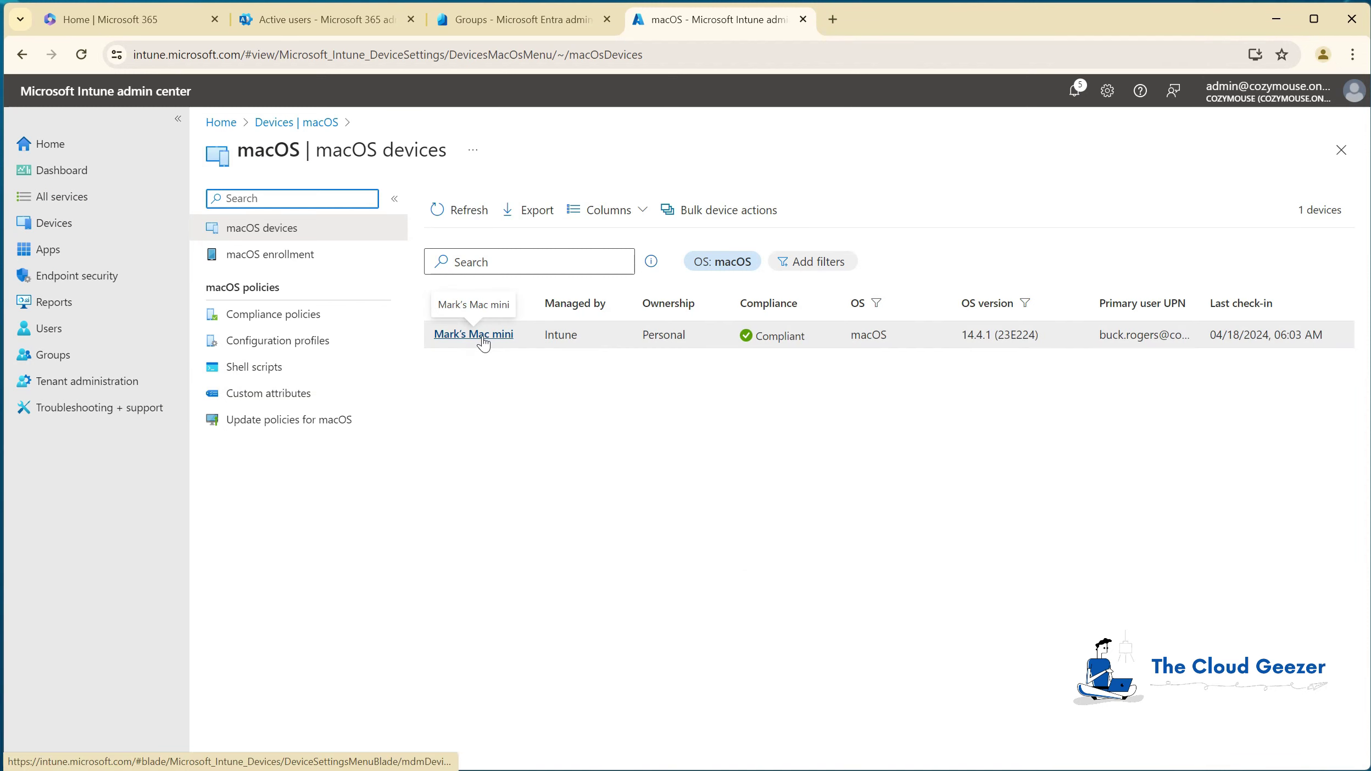
left_click(484, 336)
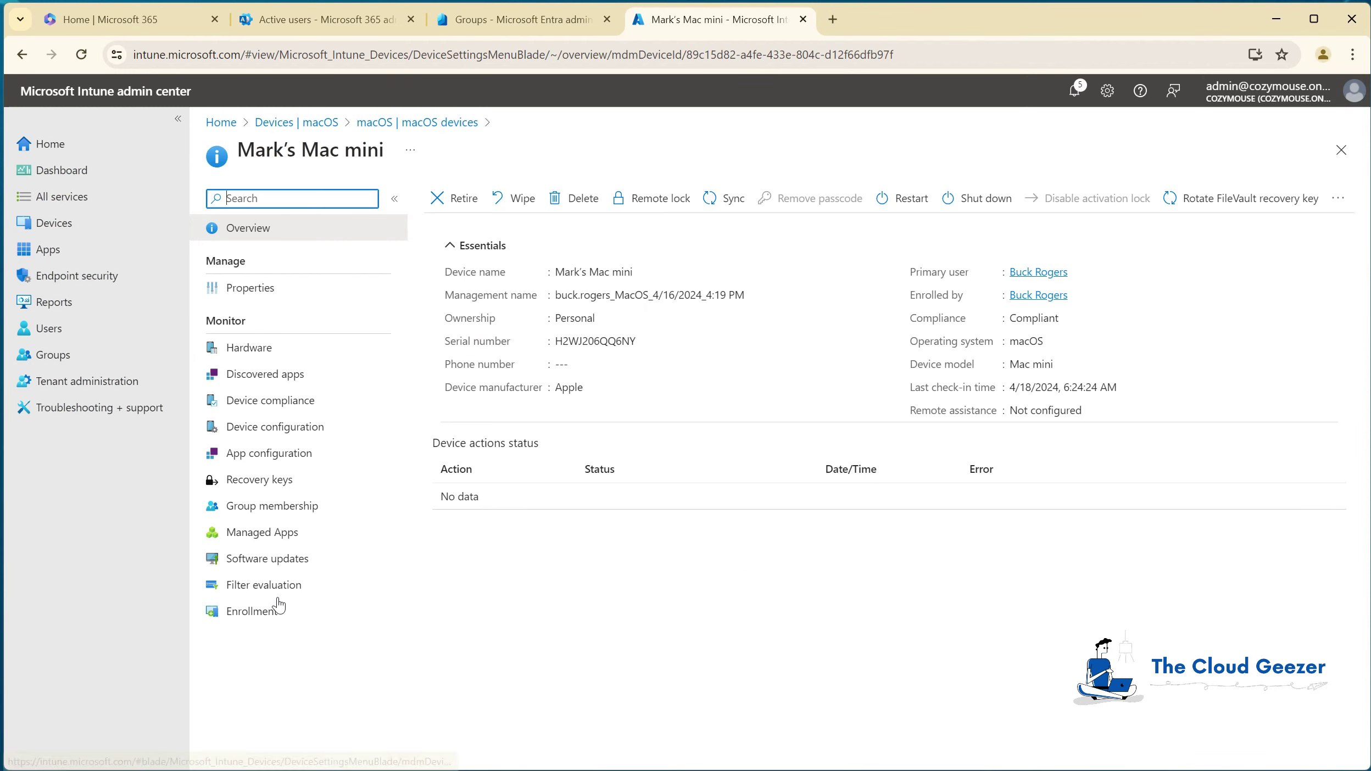
left_click(257, 534)
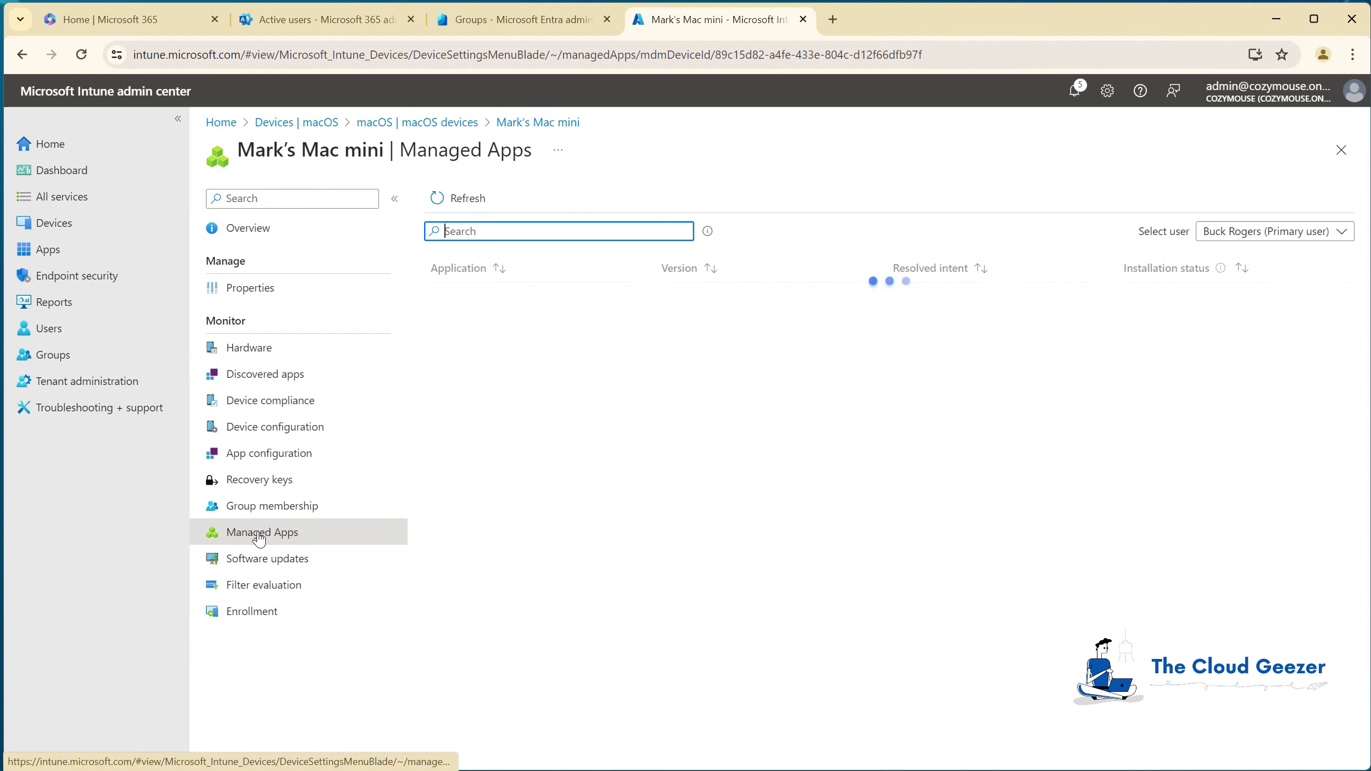
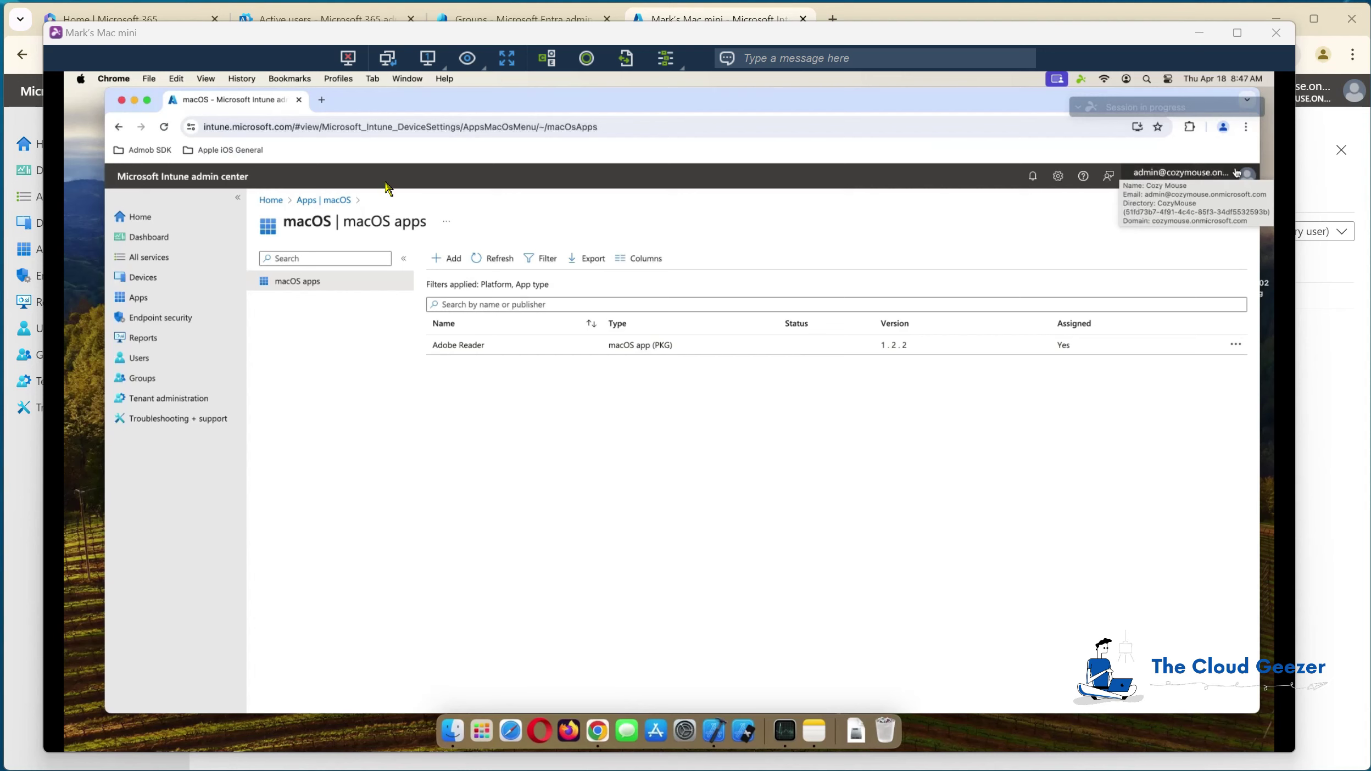
Step: Download the Royal TSX 6.0.2 macOS installer from royalapps.com/ts/mac/download, then close that tab
left_click(323, 101)
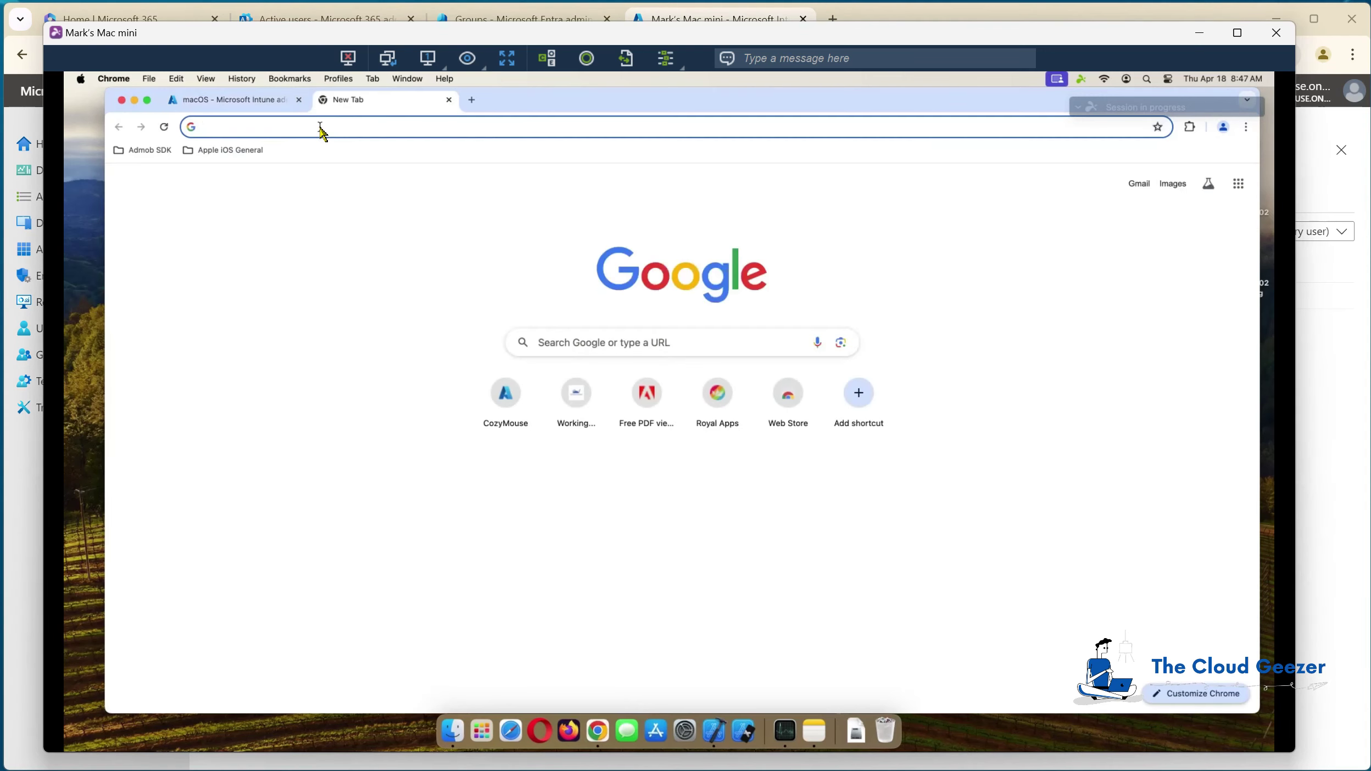
left_click(324, 128)
type("royal")
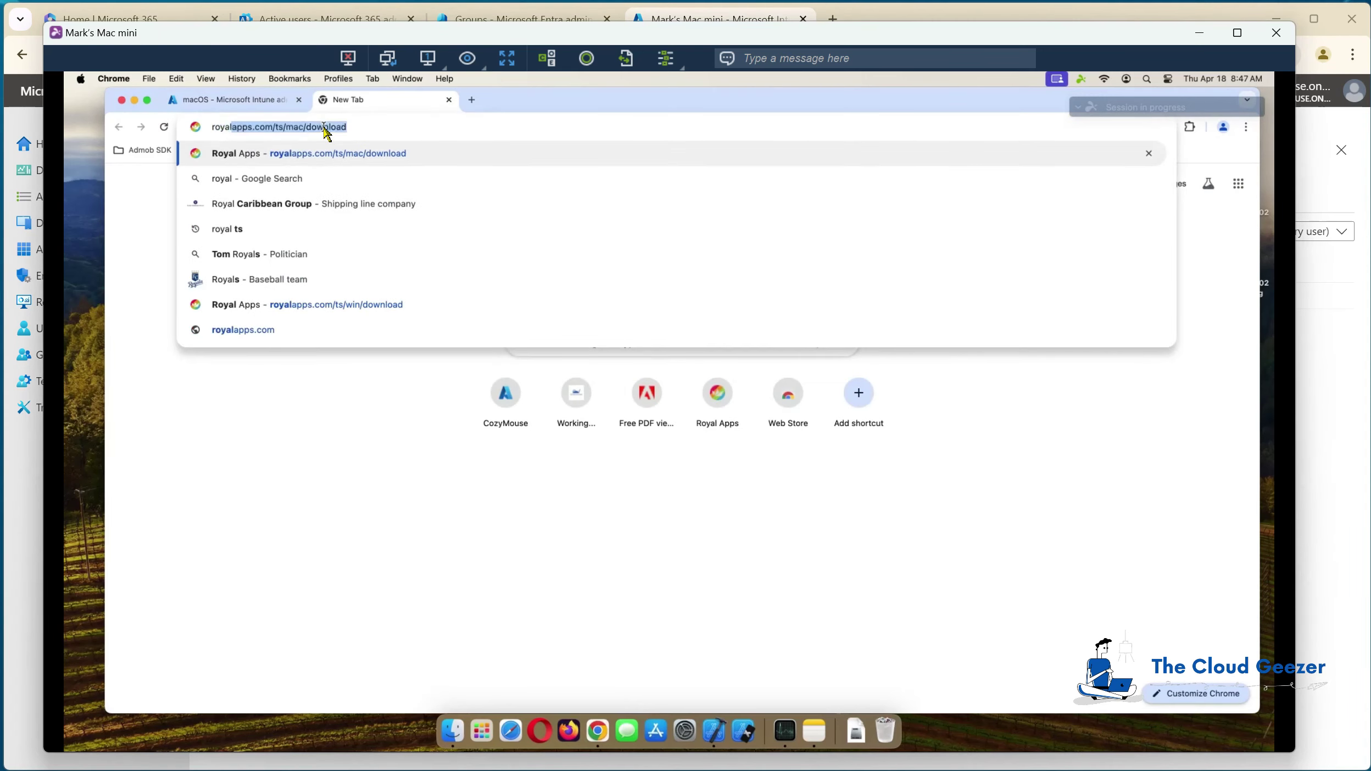
left_click(325, 149)
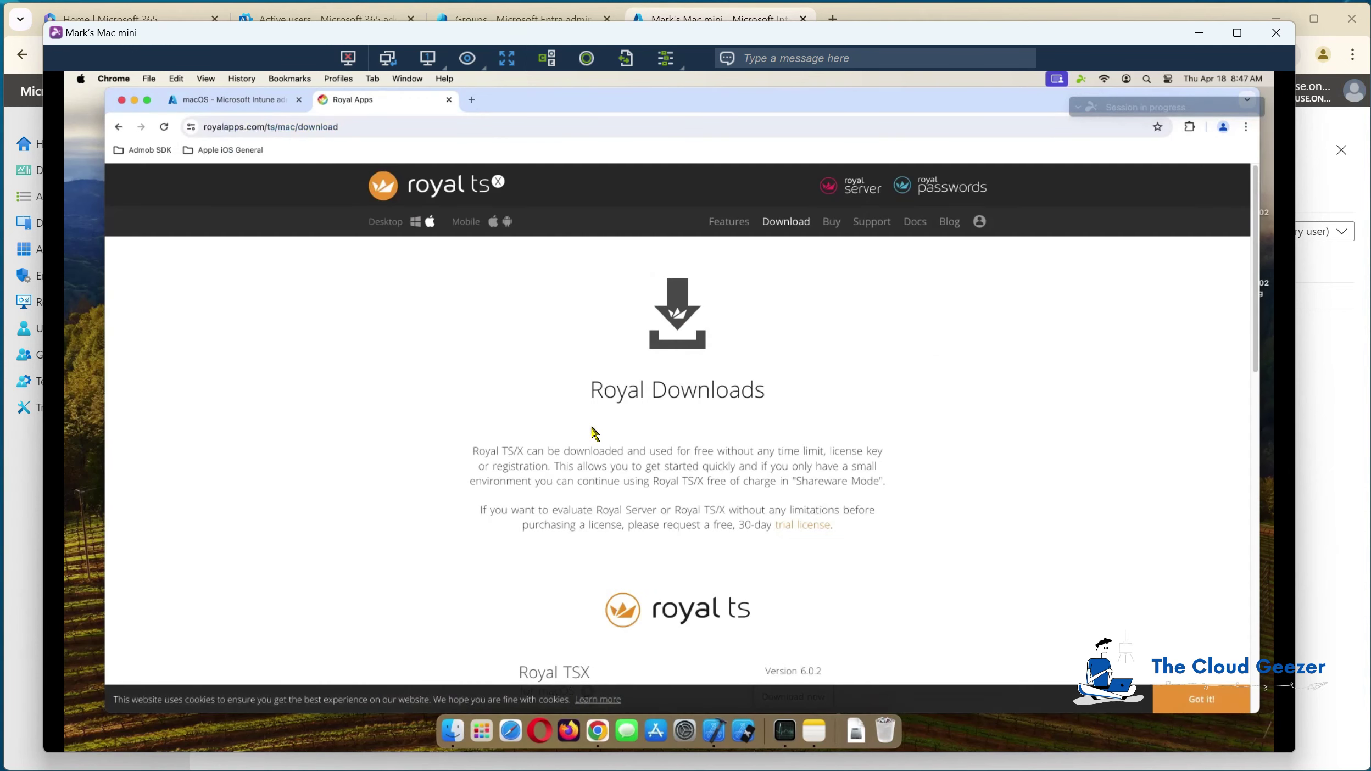
scroll(593, 433, "down", 5)
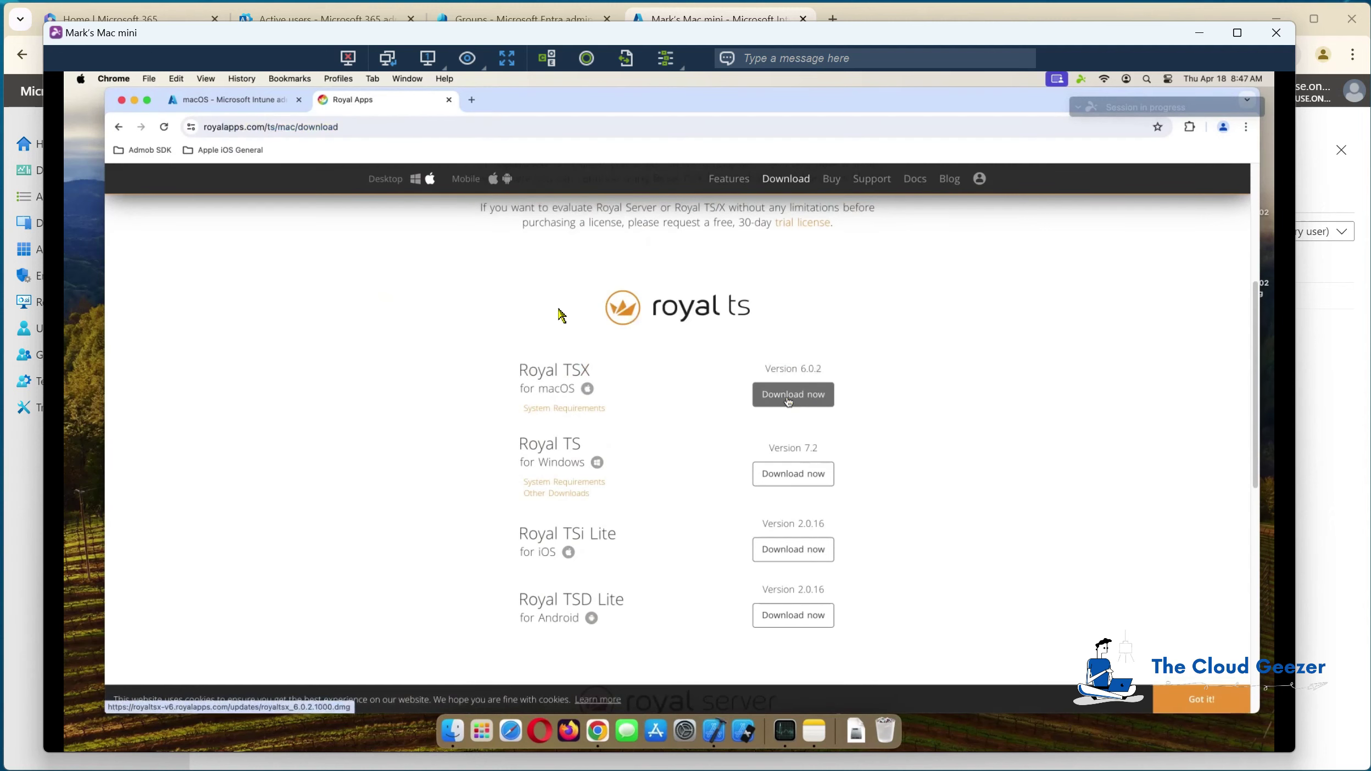
left_click(788, 397)
left_click(449, 100)
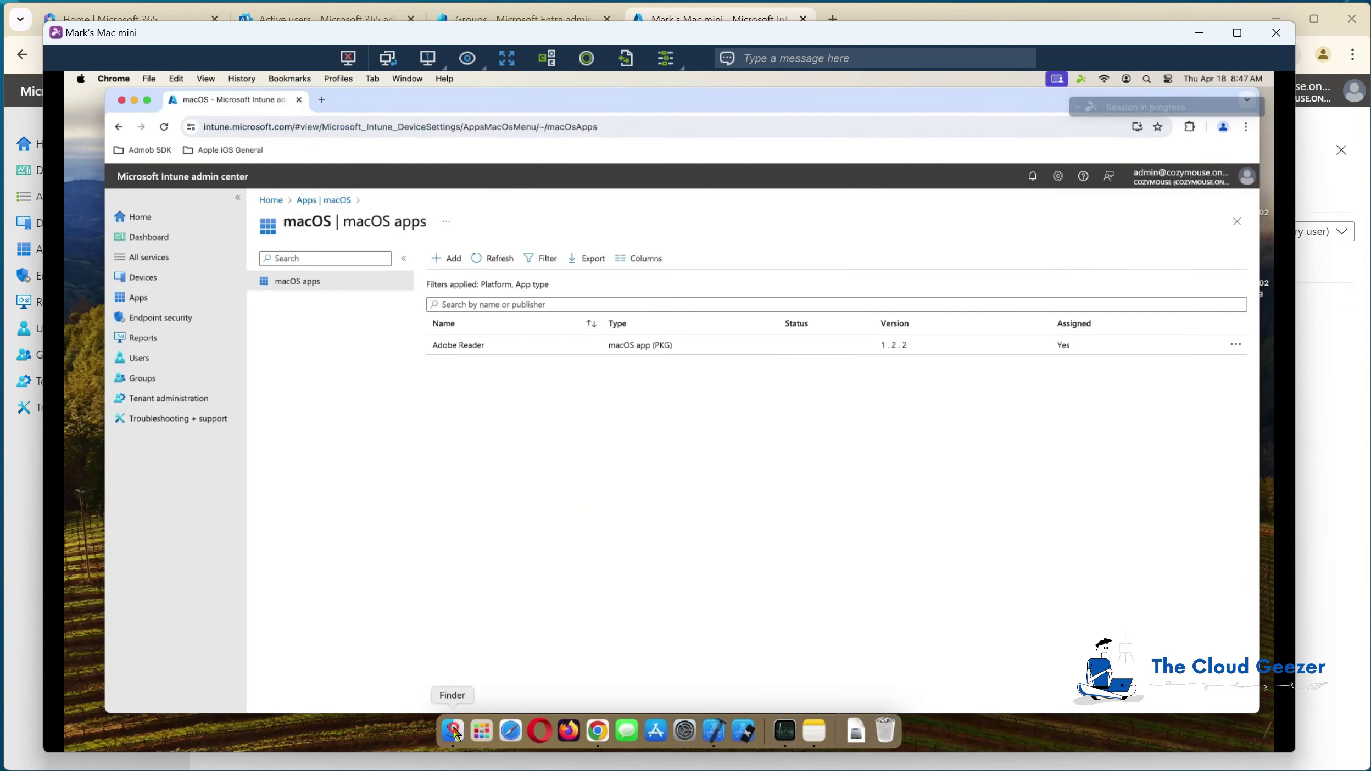
Step: Open Contents > Info.plist from the Royal TSX app's package contents in Downloads
left_click(453, 730)
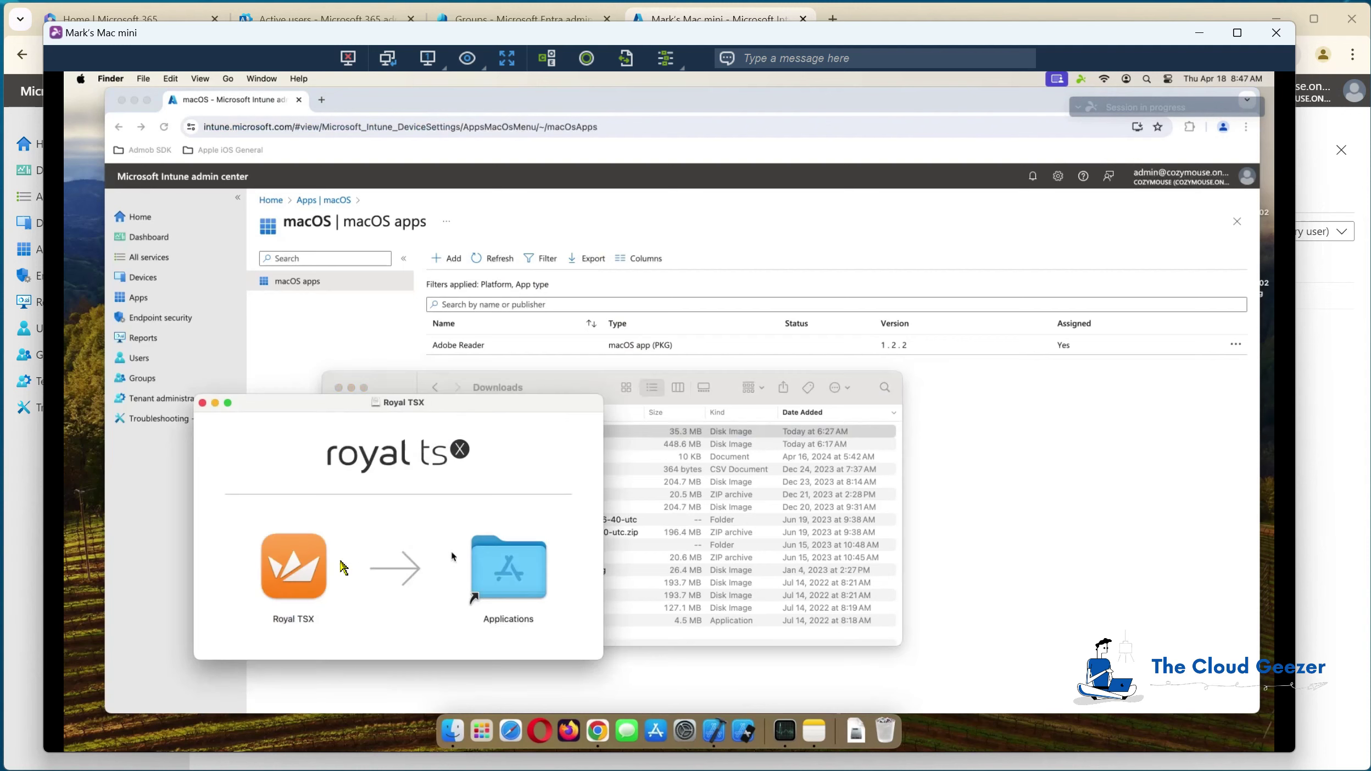
right_click(303, 559)
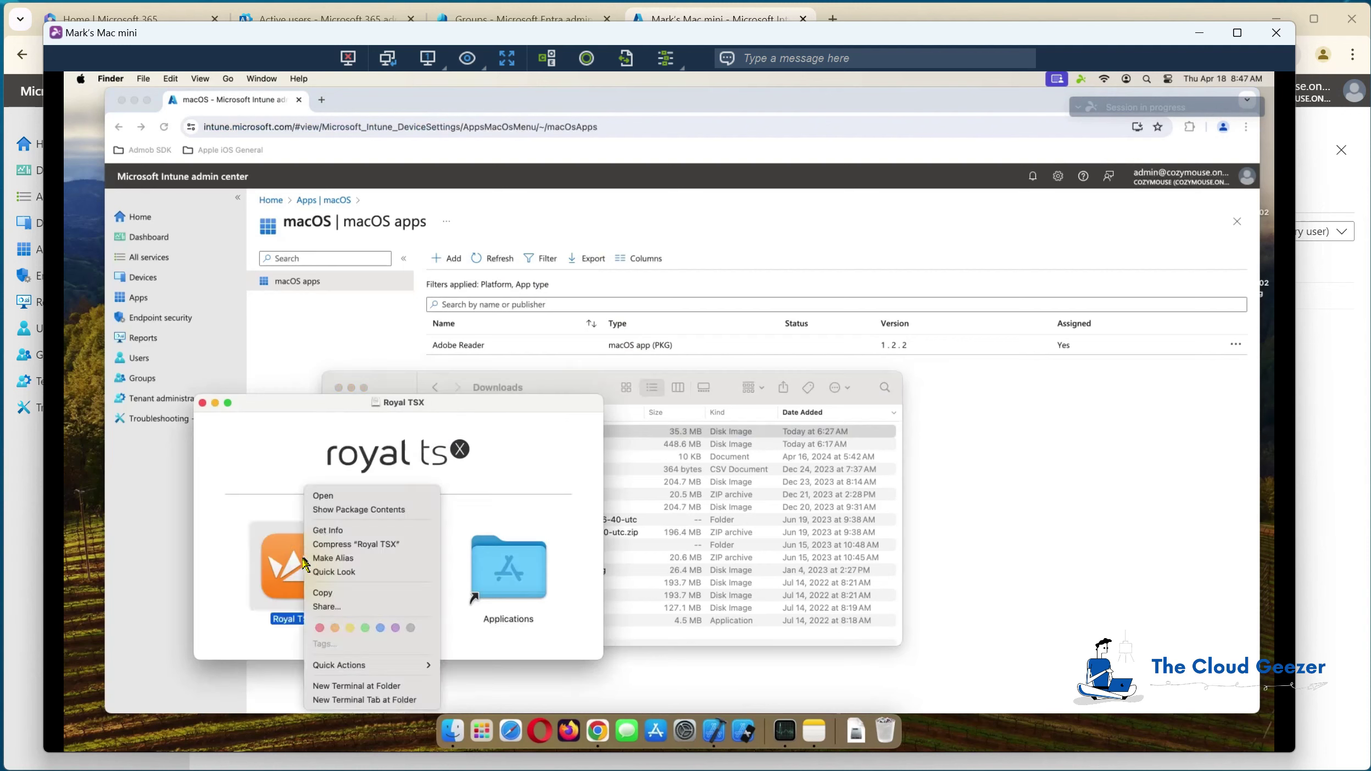
left_click(336, 510)
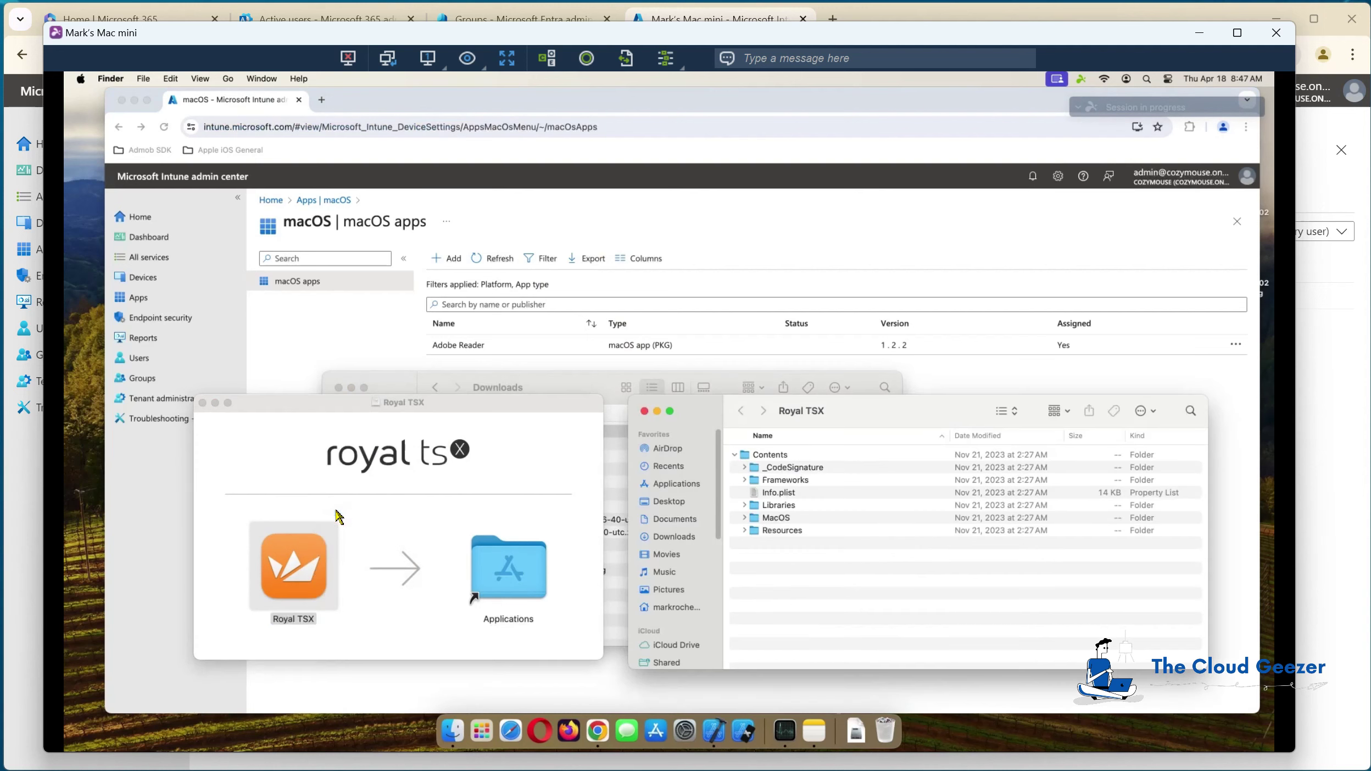
double_click(784, 497)
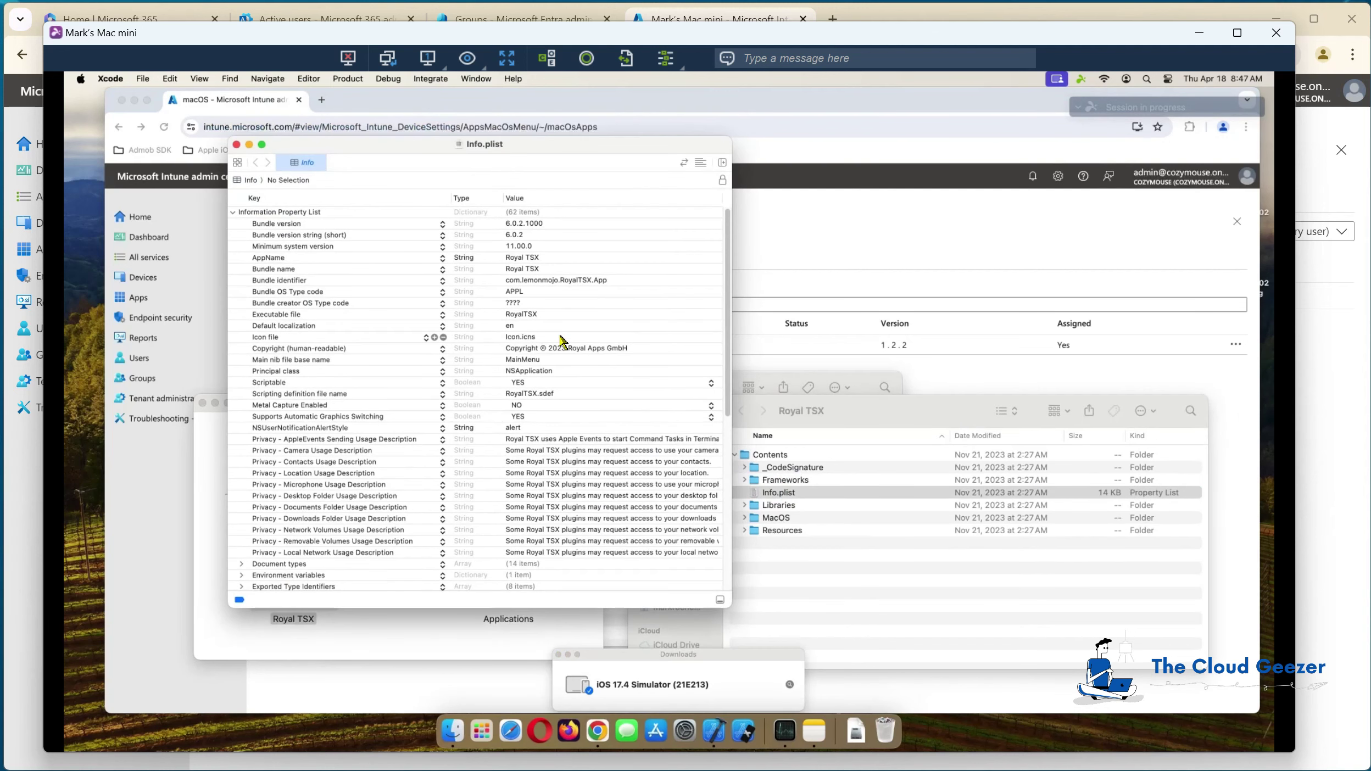
Step: Close Xcode's Downloads window, move the Info.plist window left, and bring Chrome forward
left_click(558, 655)
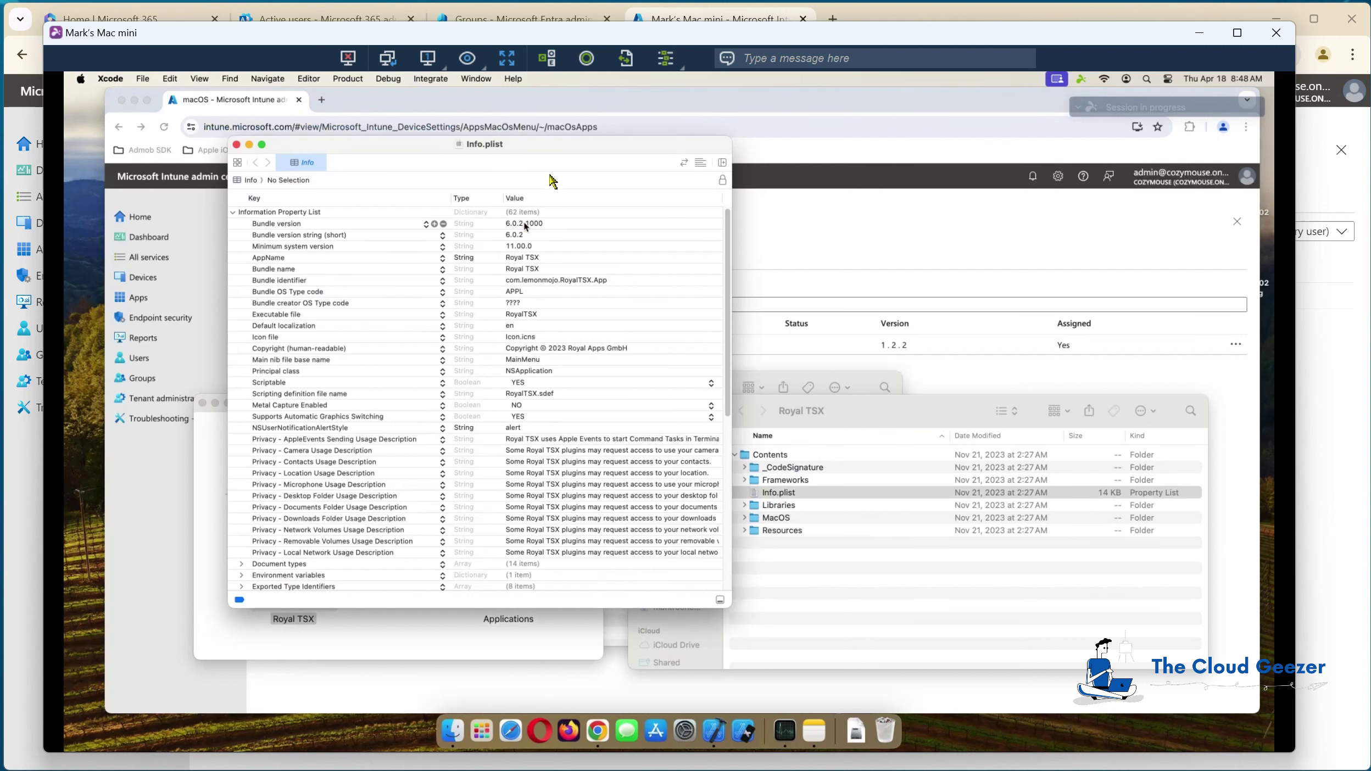
left_click_drag(555, 149, 391, 209)
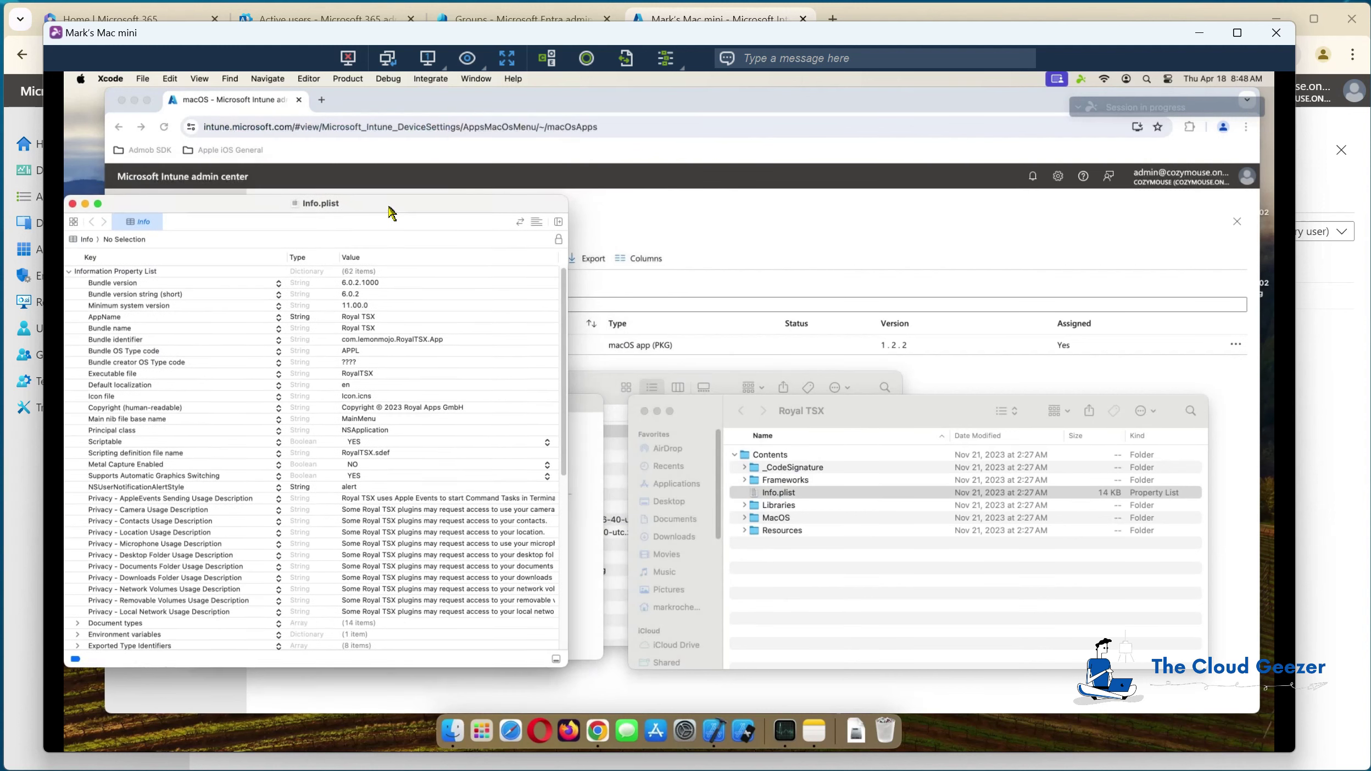
left_click(444, 89)
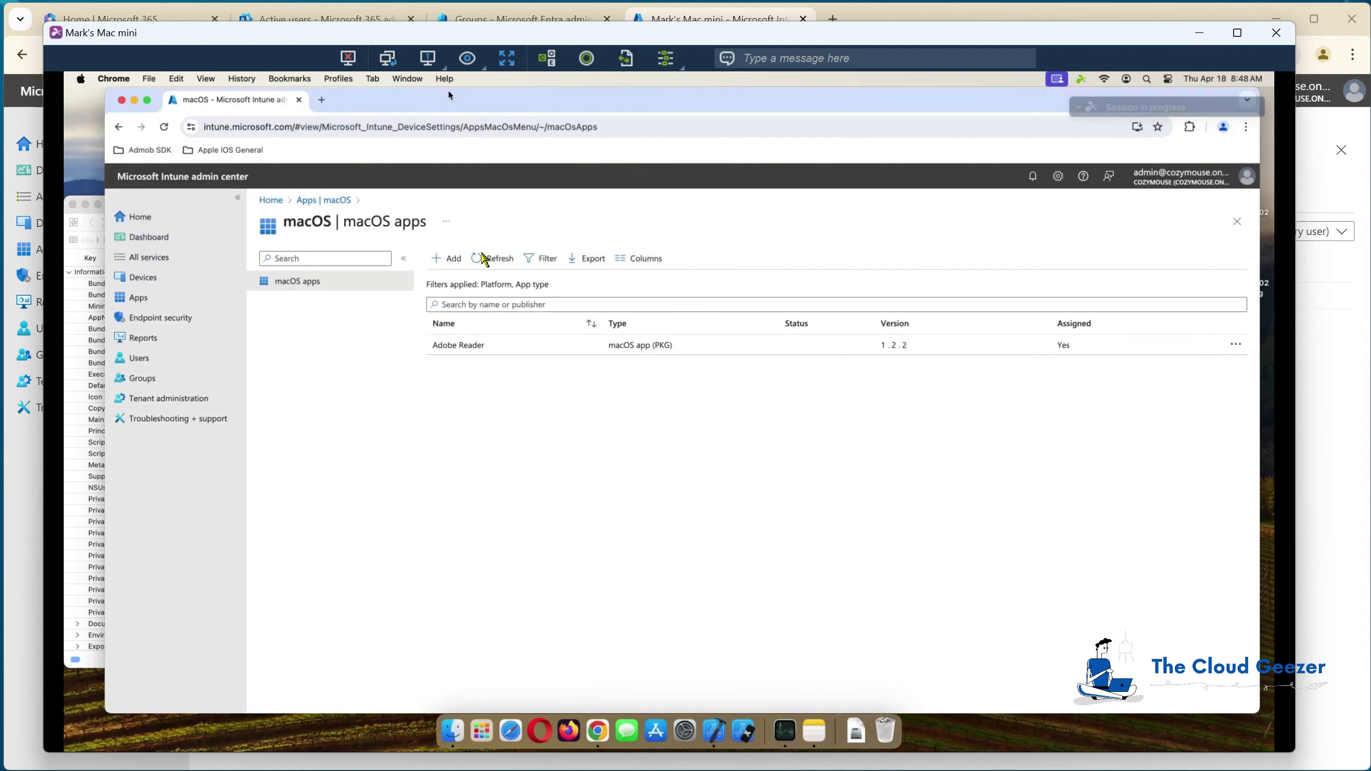
Step: Start adding a new app of type macOS app (DMG)
left_click(455, 260)
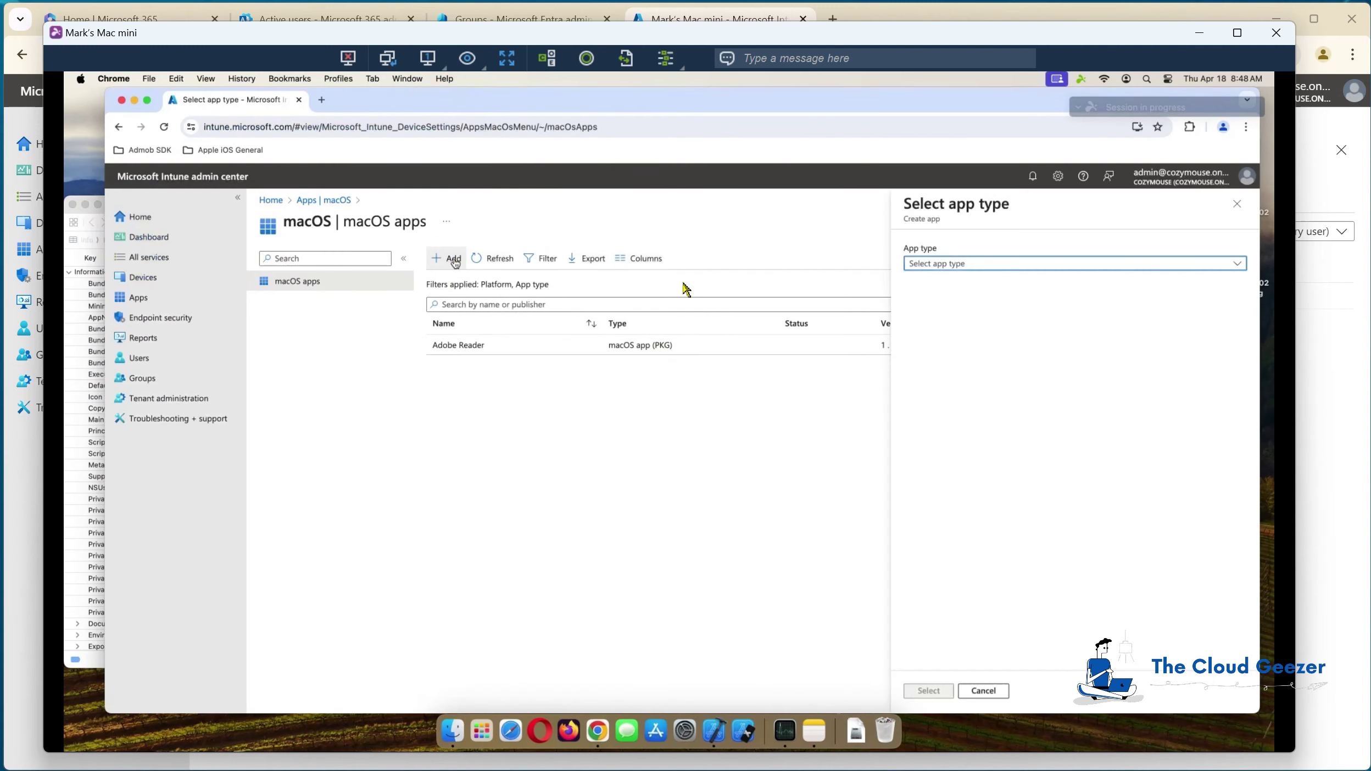
left_click(1137, 270)
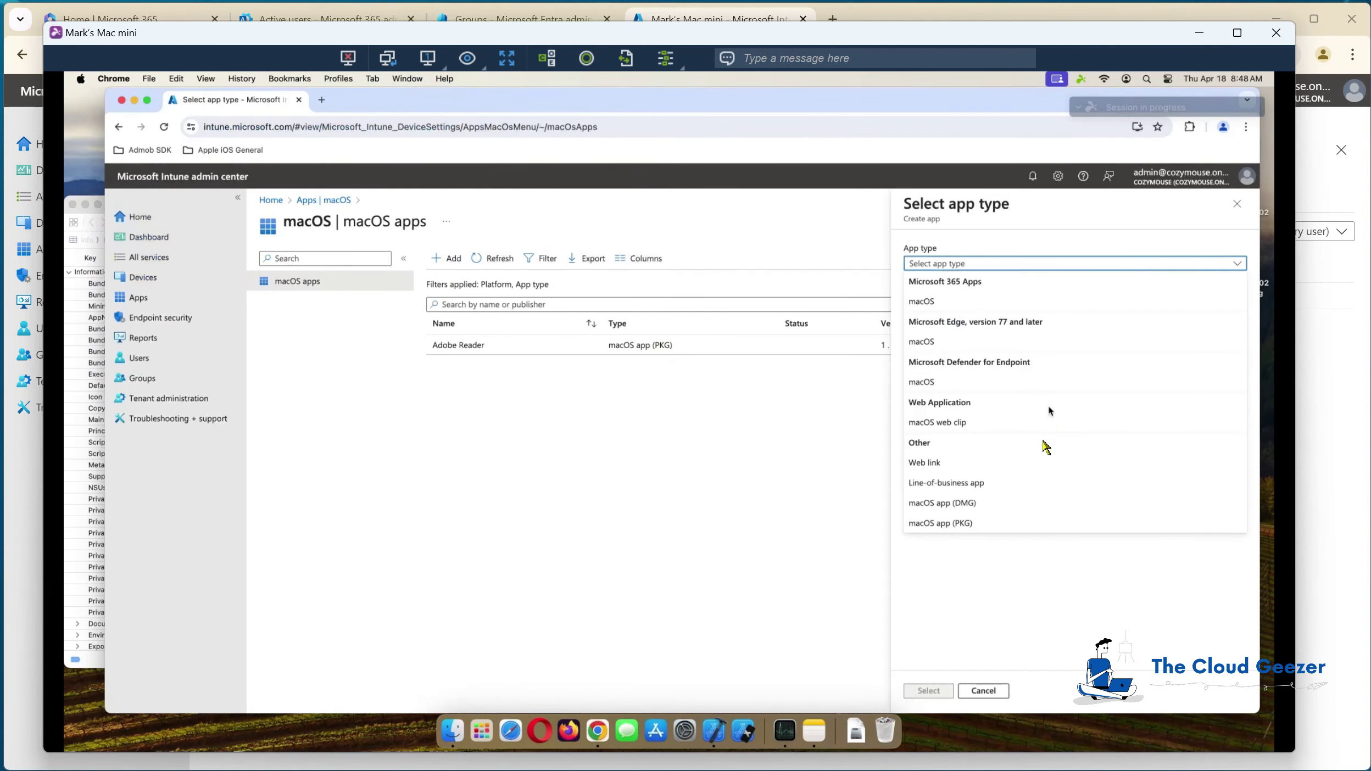
left_click(976, 504)
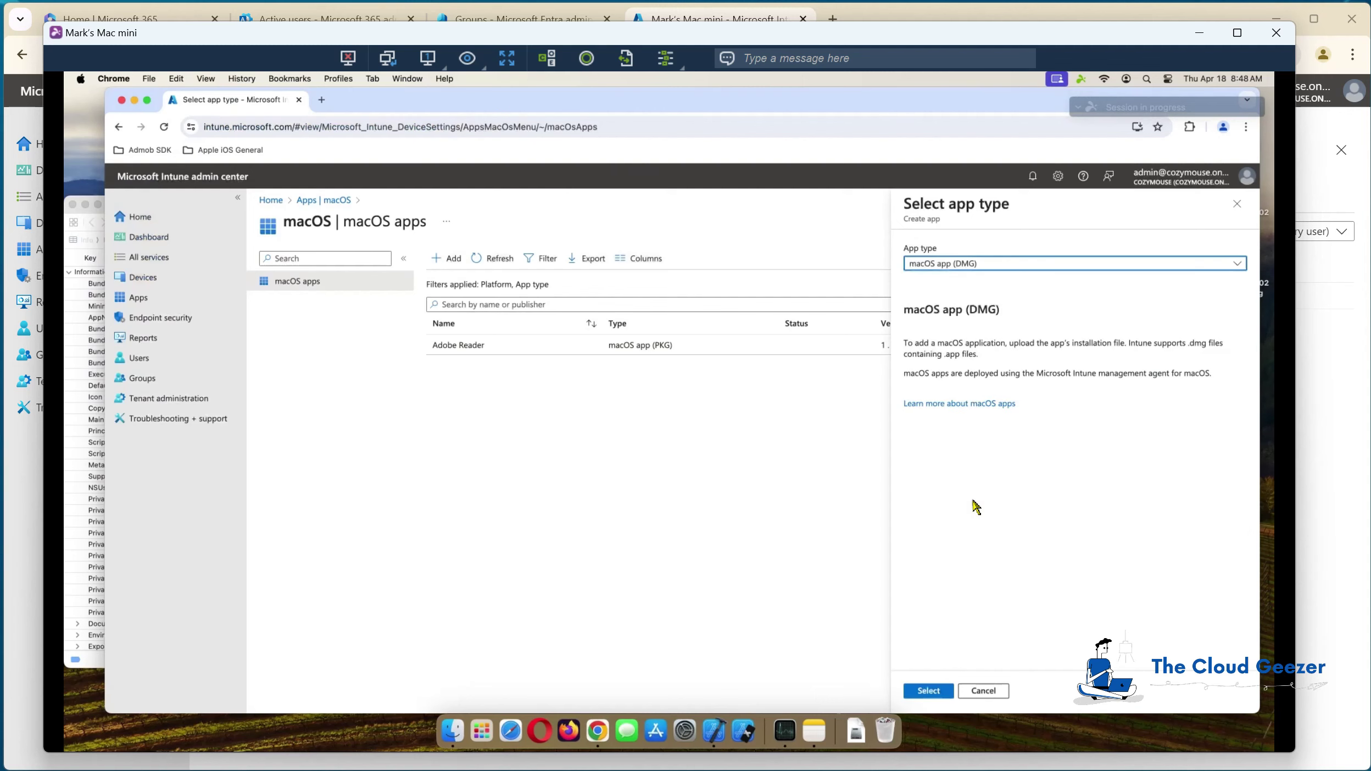
left_click(934, 688)
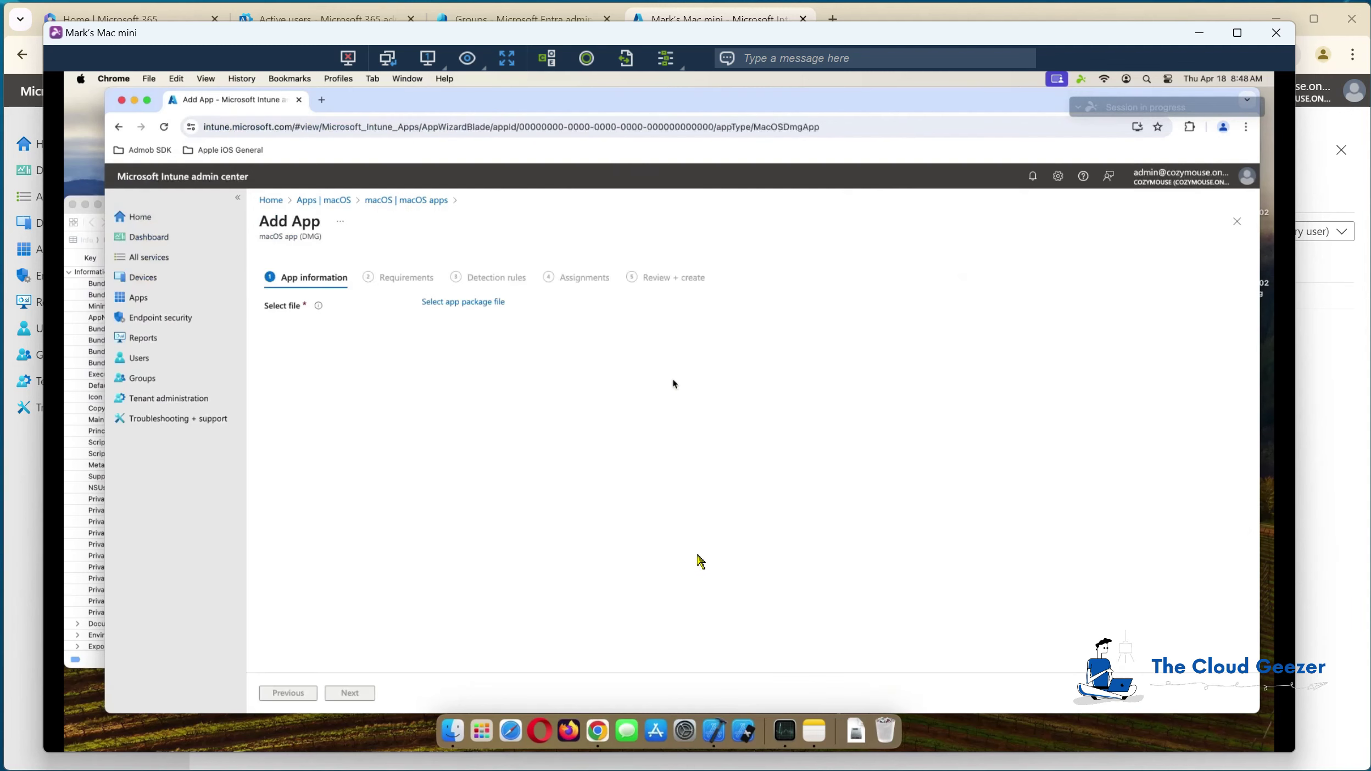
Step: Choose royaltsx_6.0.2.1000.dmg from the Mac as the app package file
left_click(486, 303)
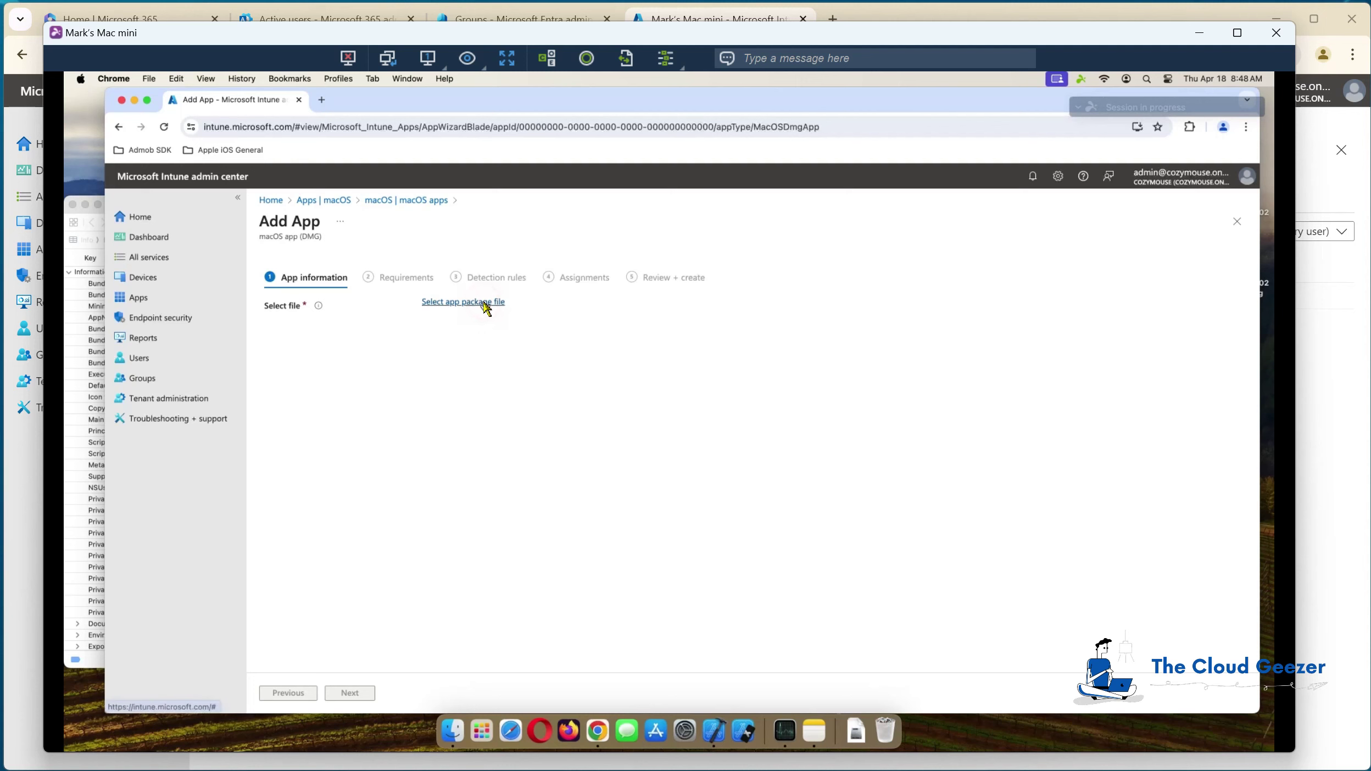
left_click(1239, 257)
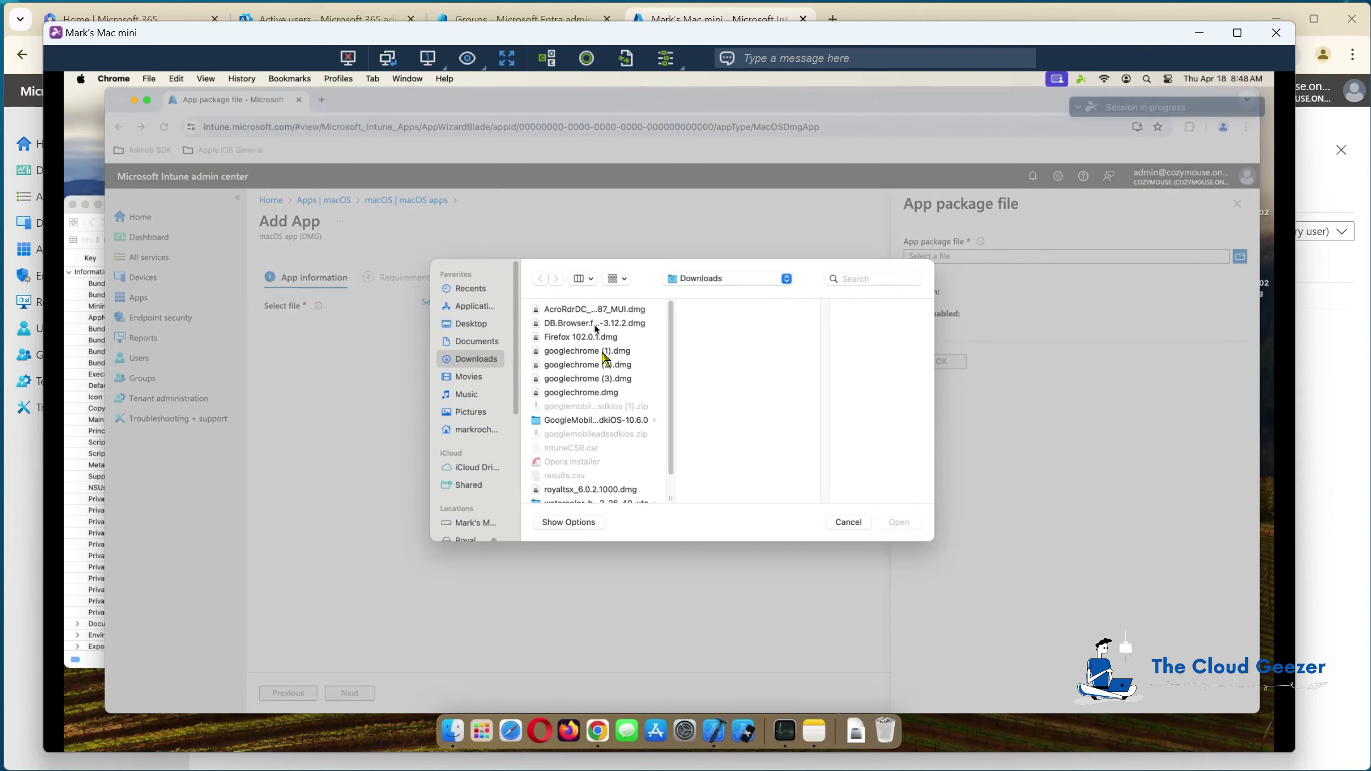
left_click_drag(672, 412, 674, 442)
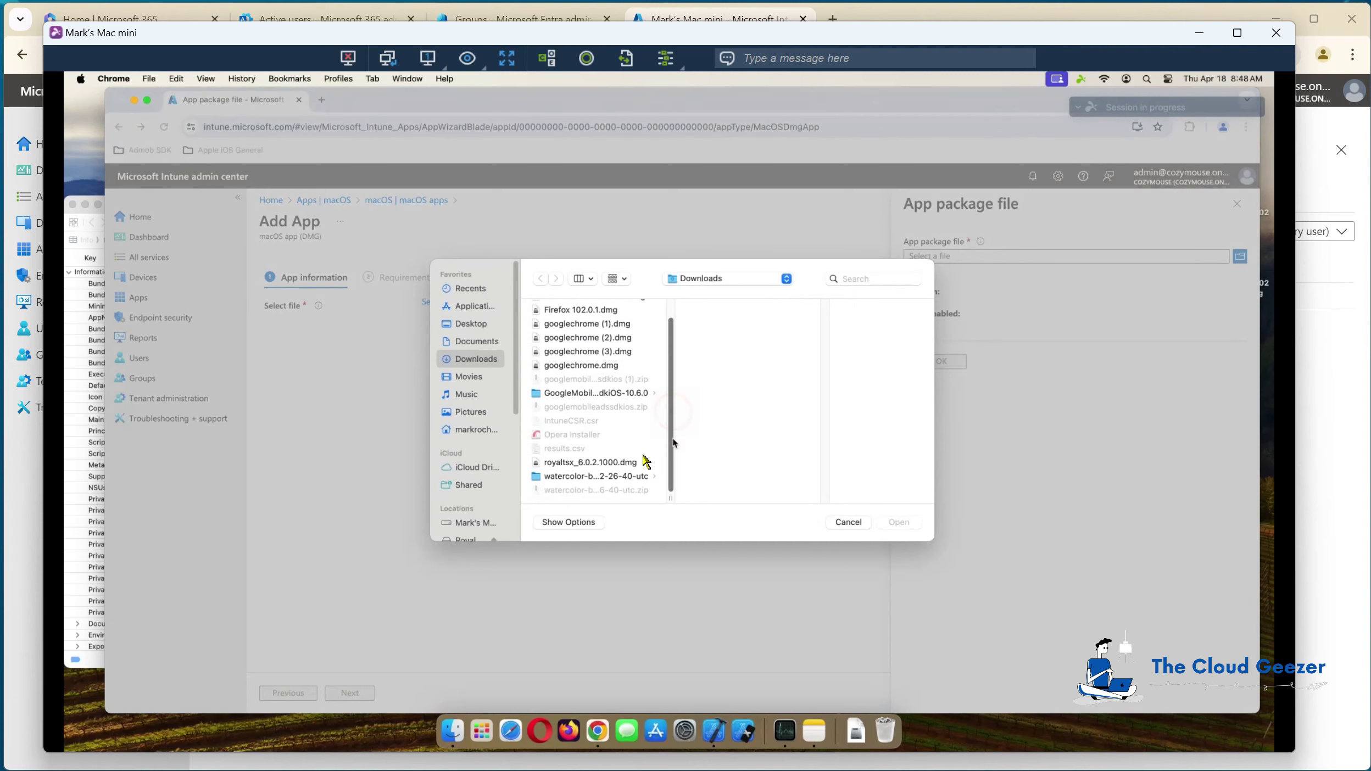
left_click(613, 462)
left_click(910, 522)
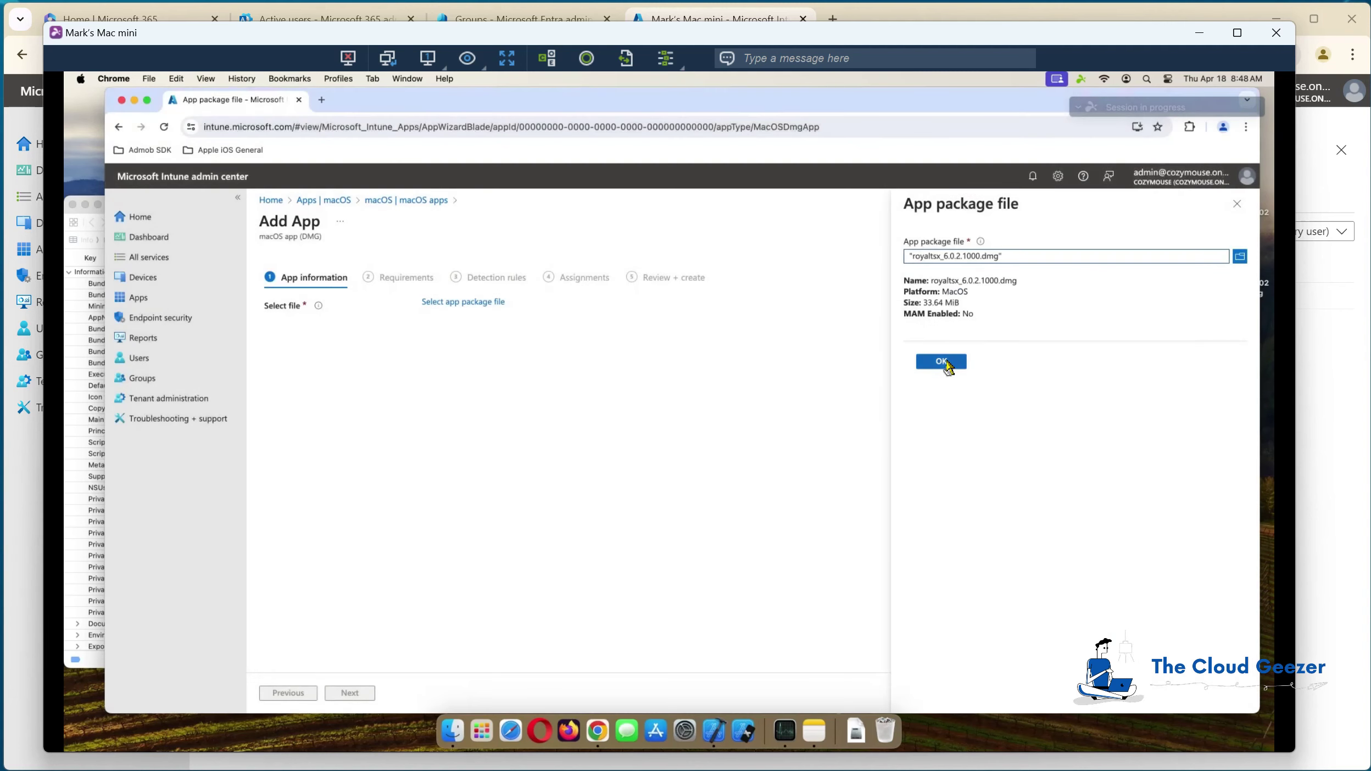
Step: Accept the package and replace the prefilled app name with Royal TSX, then fill the publisher
left_click(945, 361)
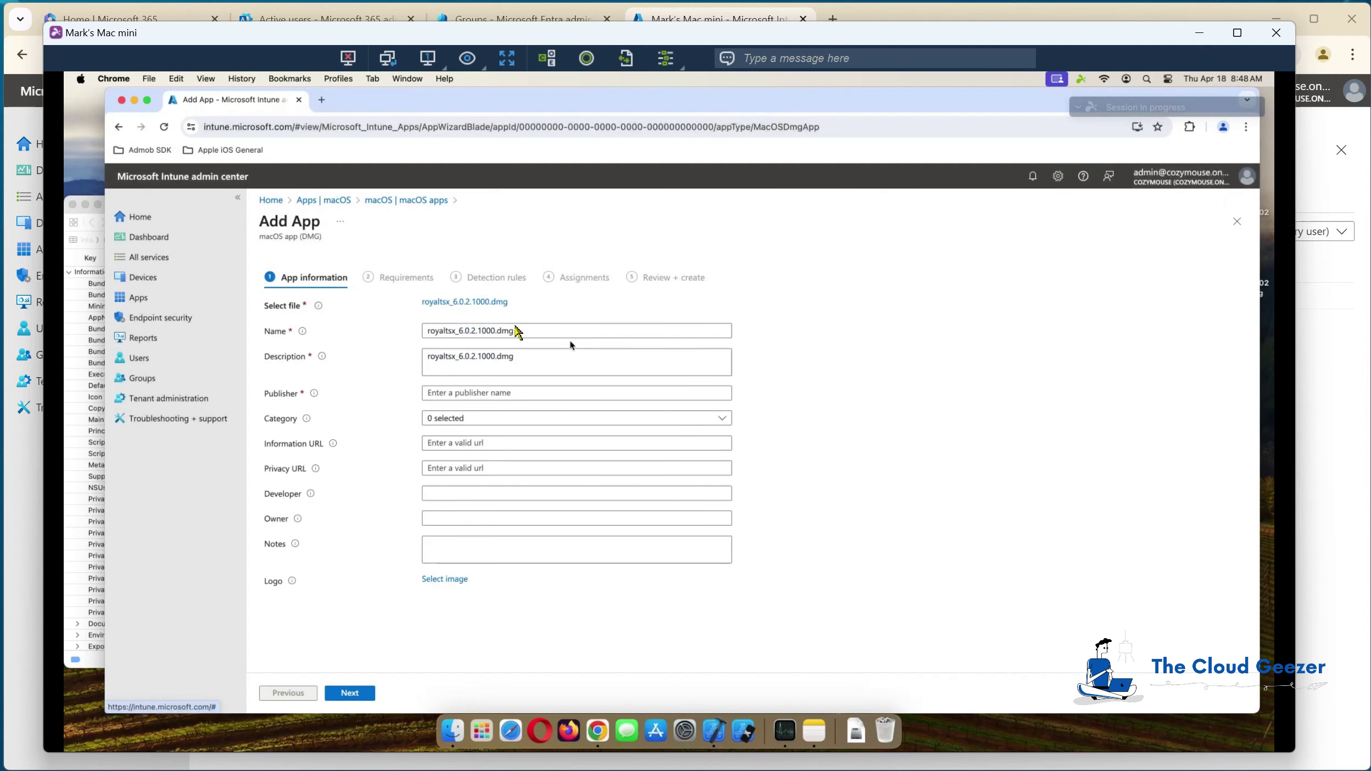
left_click_drag(536, 330, 383, 335)
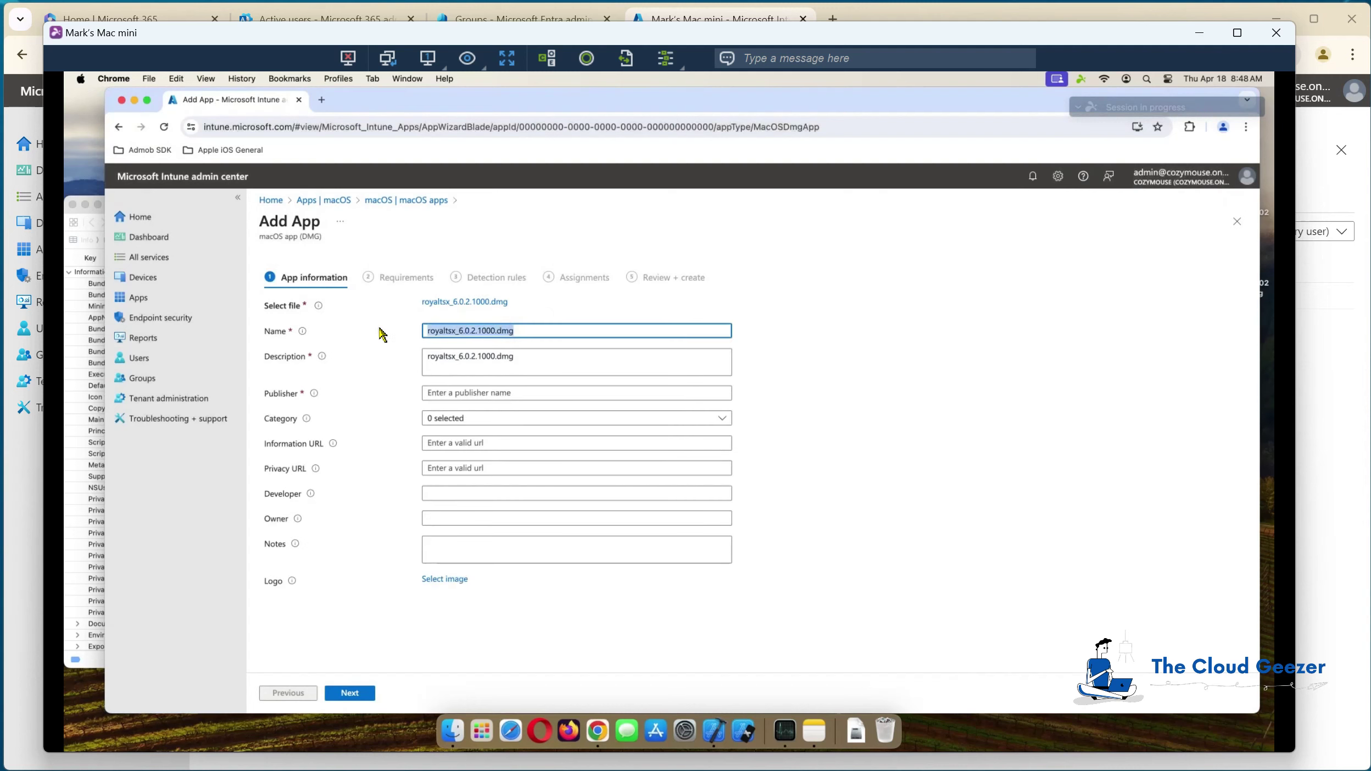
type("Royal TSX")
left_click(451, 393)
type("Roya")
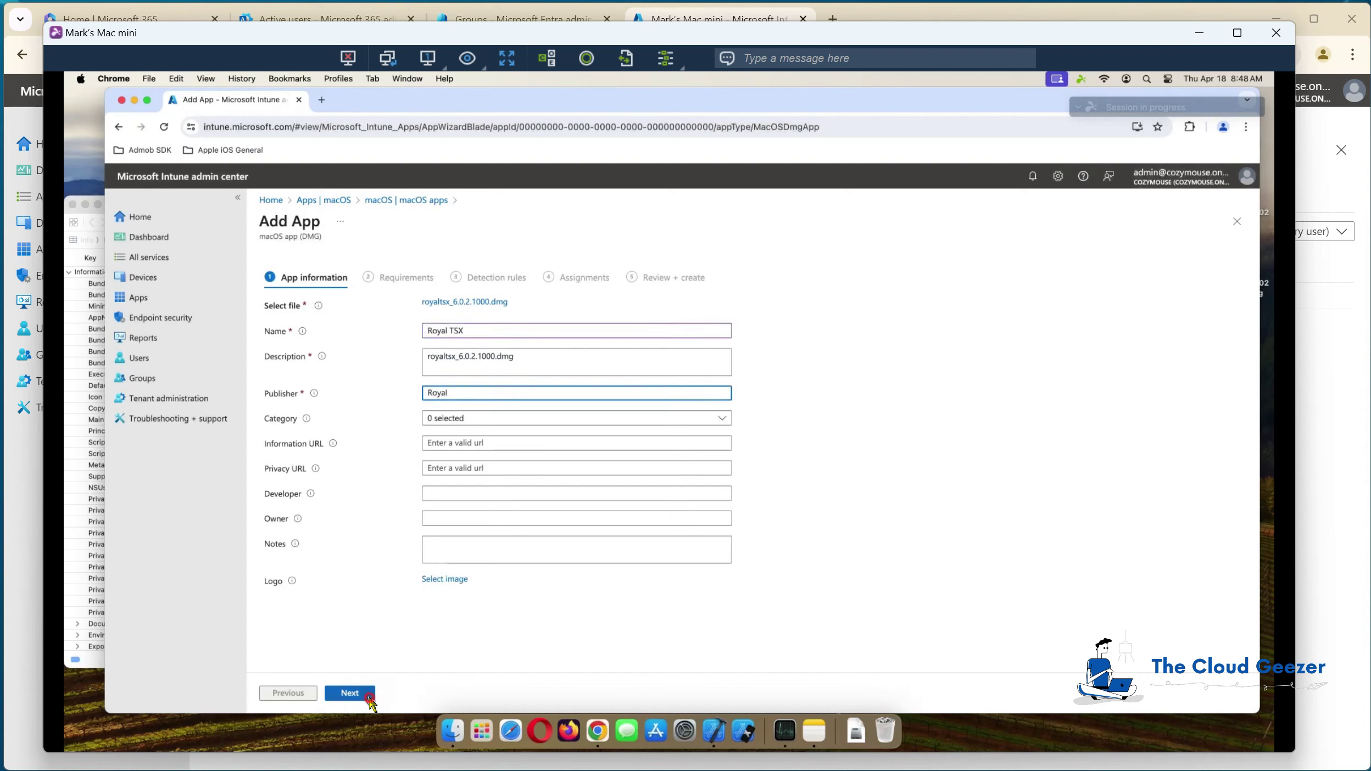
Step: Set the minimum operating system requirement to macOS Monterey 12.0
left_click(370, 700)
left_click(449, 304)
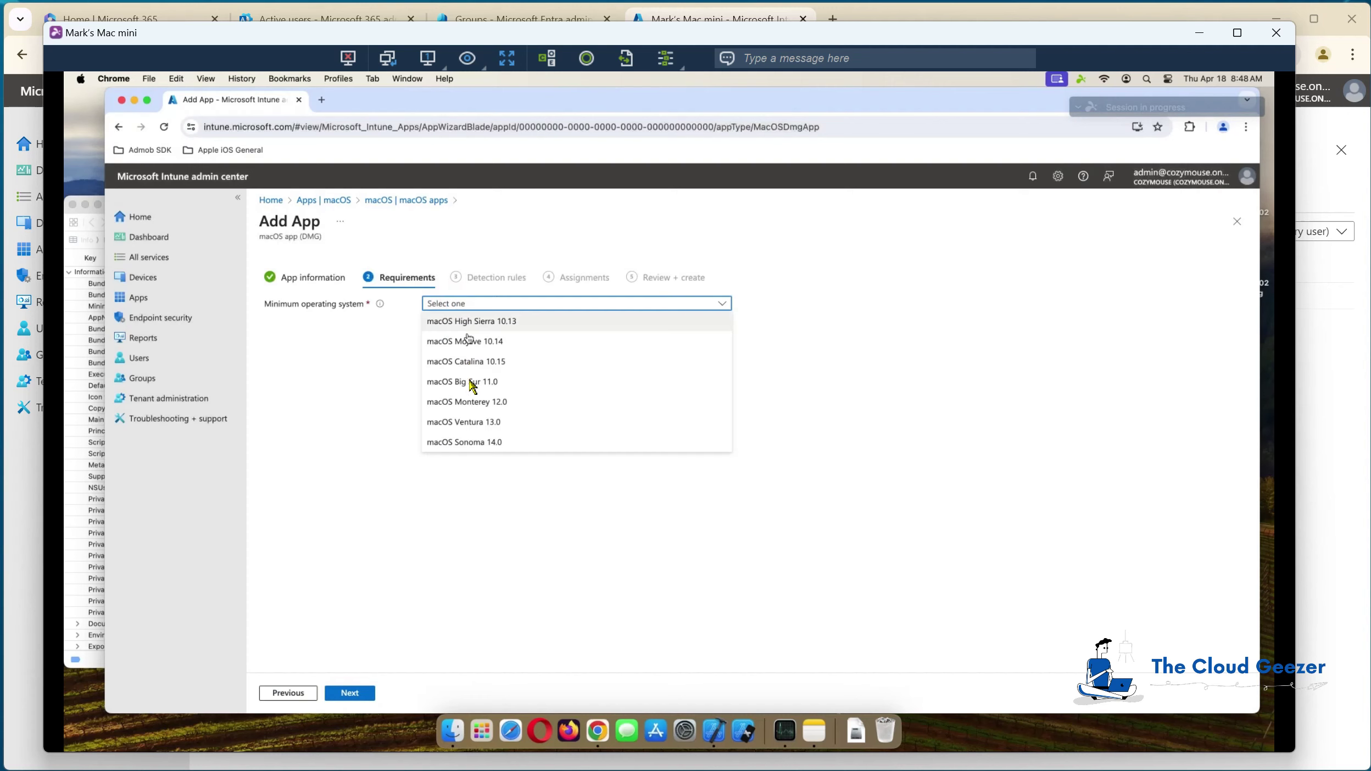
left_click(472, 402)
left_click(360, 693)
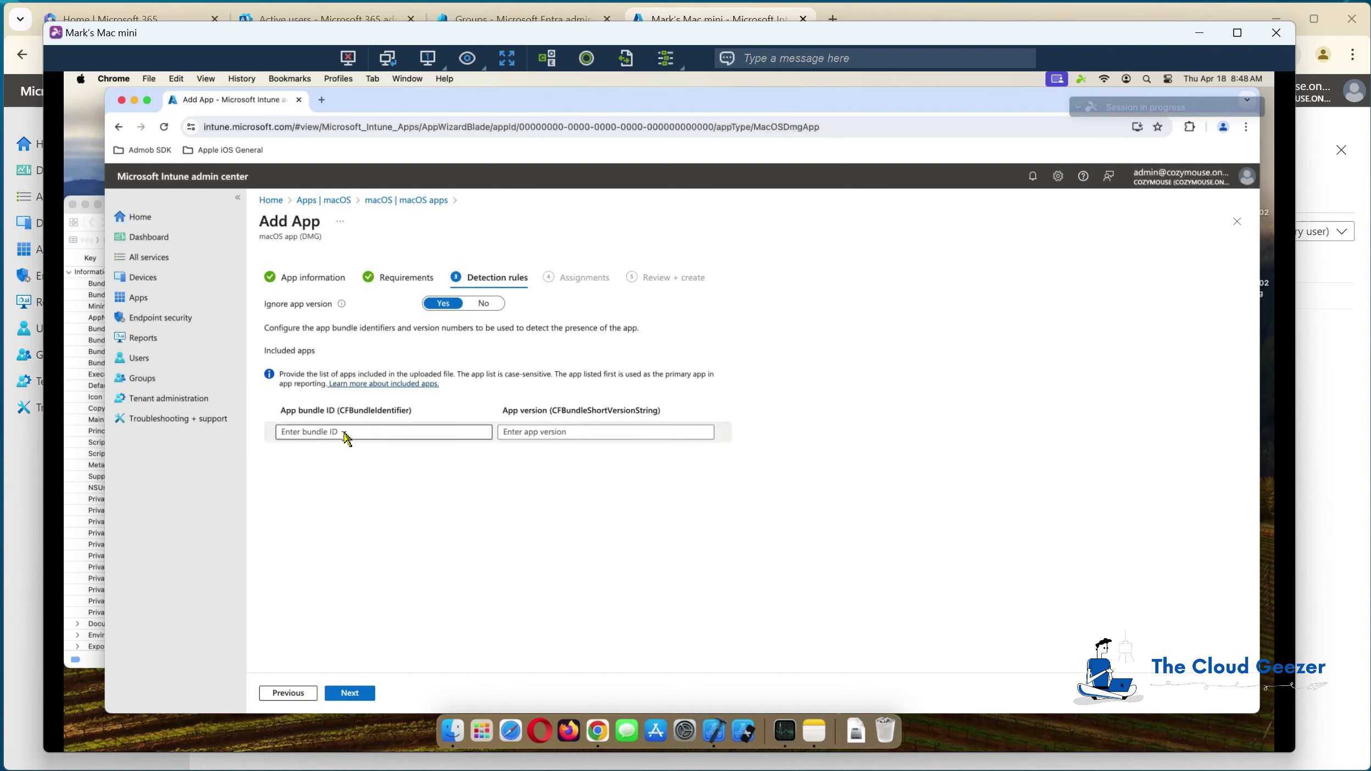
Step: Copy the bundle identifier com.lemonmojo.RoyalTSX.App from Info.plist into the App bundle ID field
left_click(389, 433)
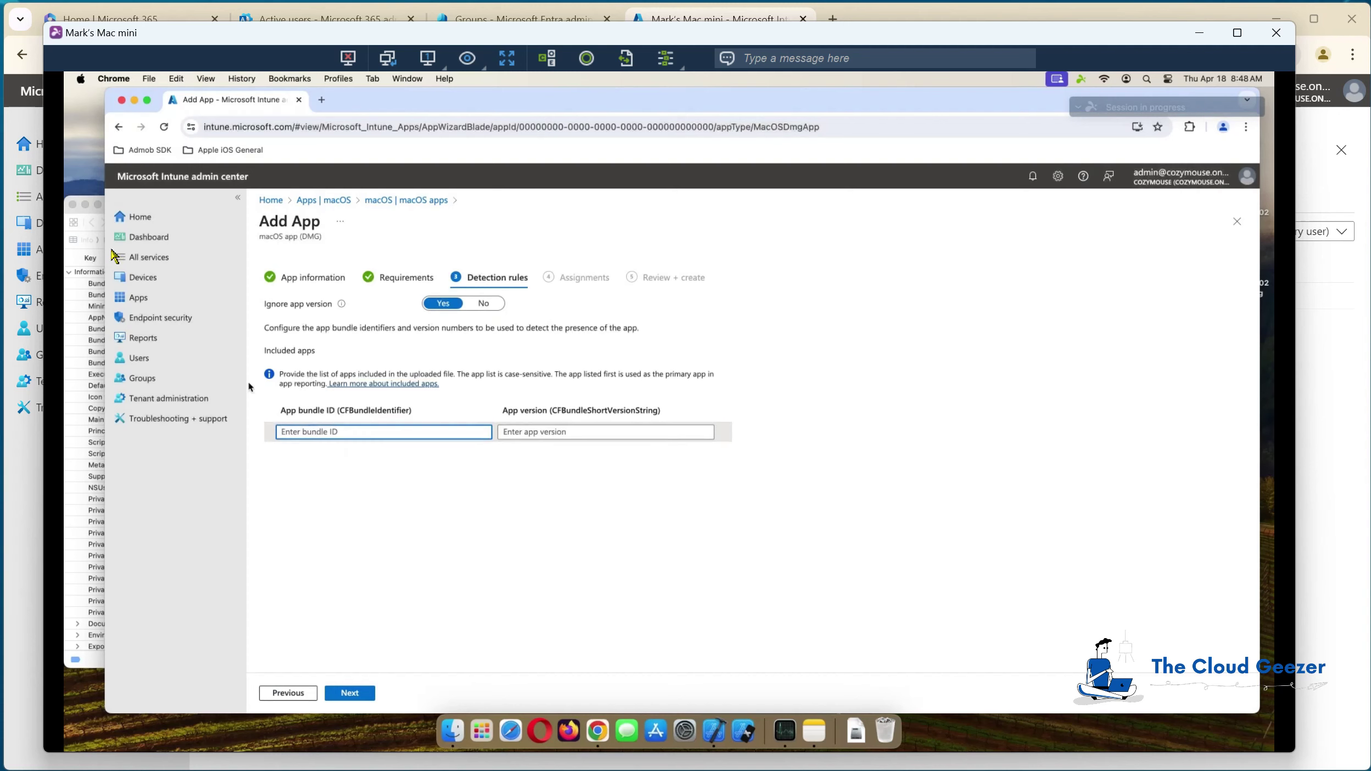
left_click(99, 664)
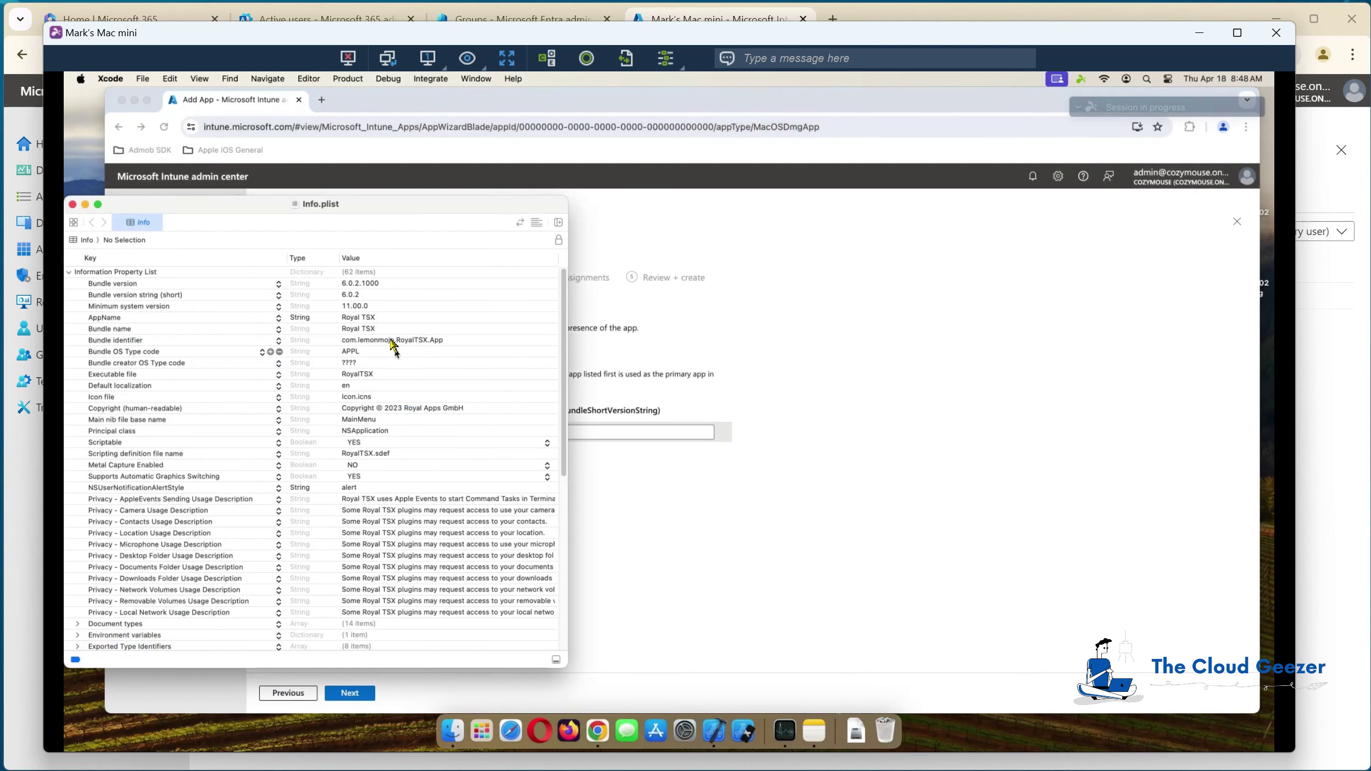
double_click(420, 341)
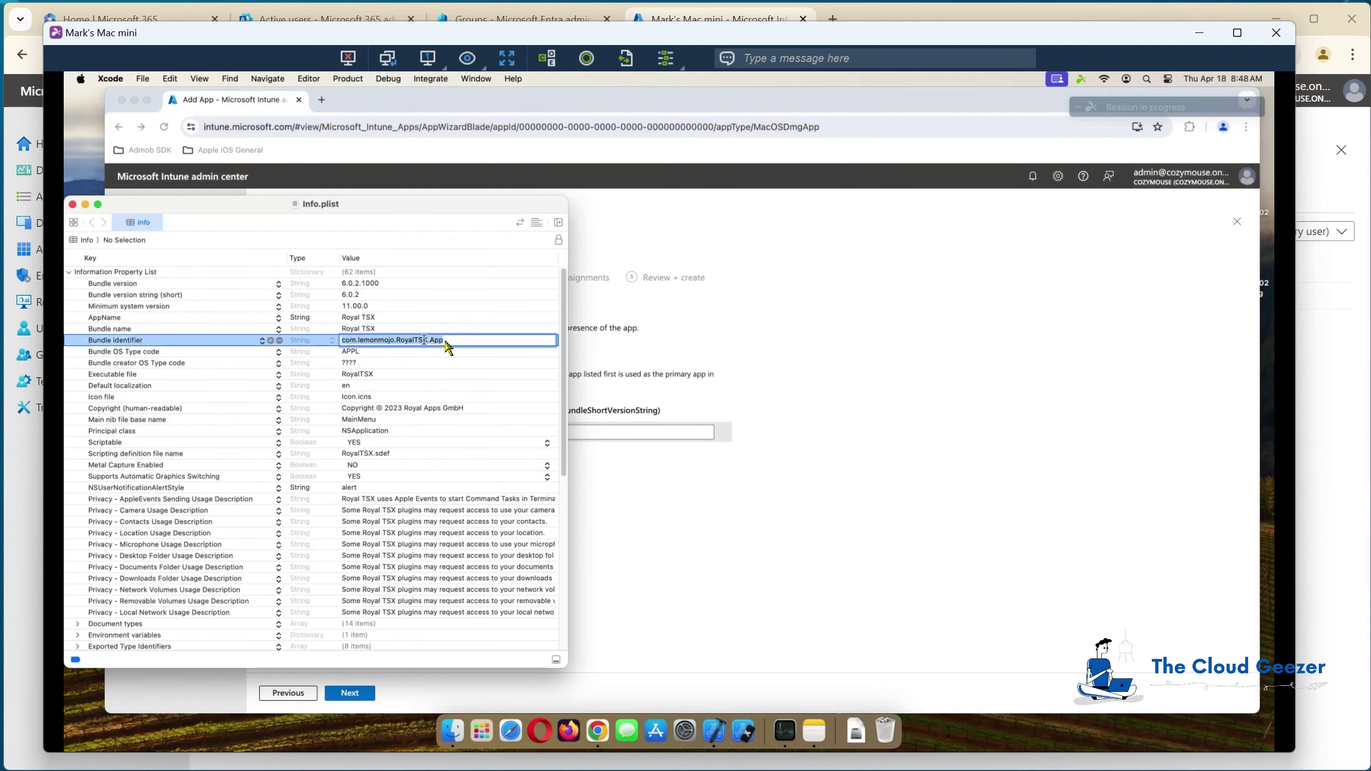
key("super+c")
left_click(708, 384)
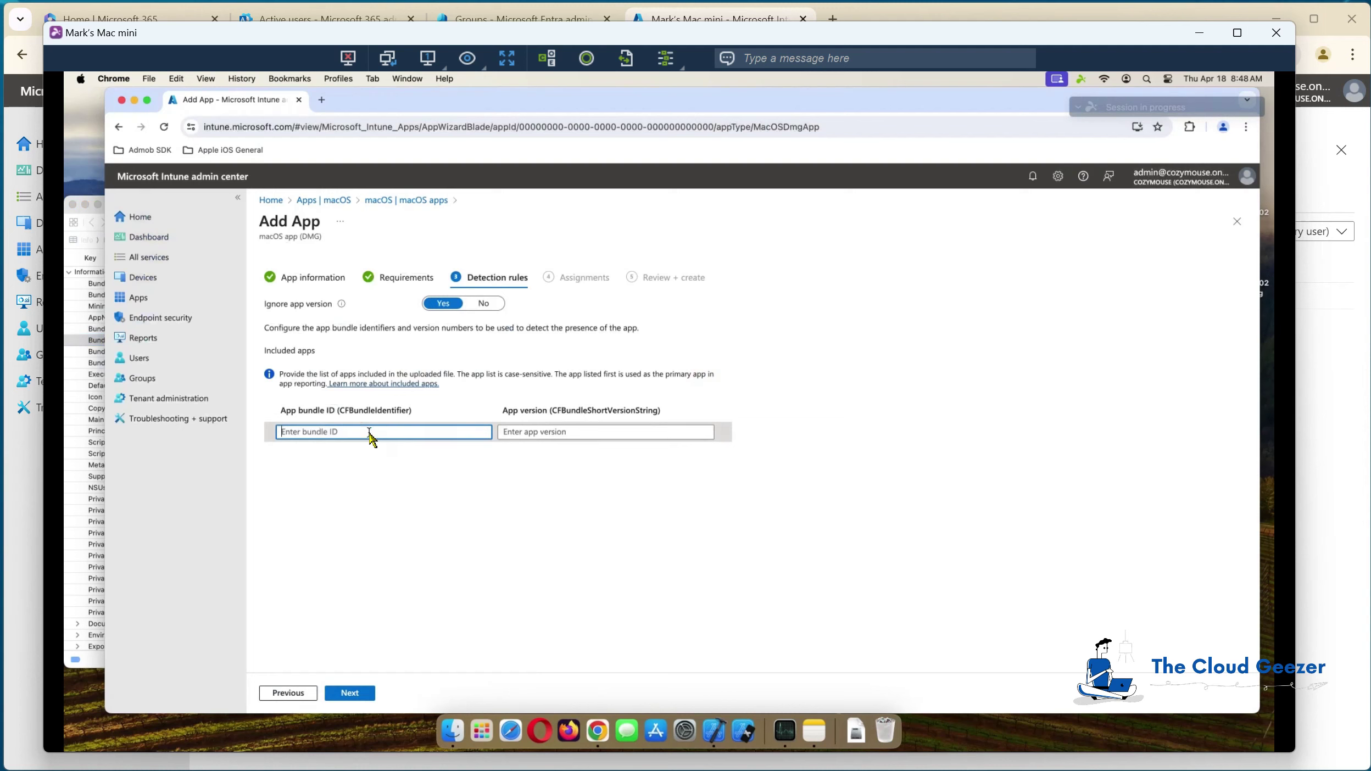
key("super+v")
Step: Enter app version 6.0.2 from Info.plist and advance to Assignments
left_click(577, 432)
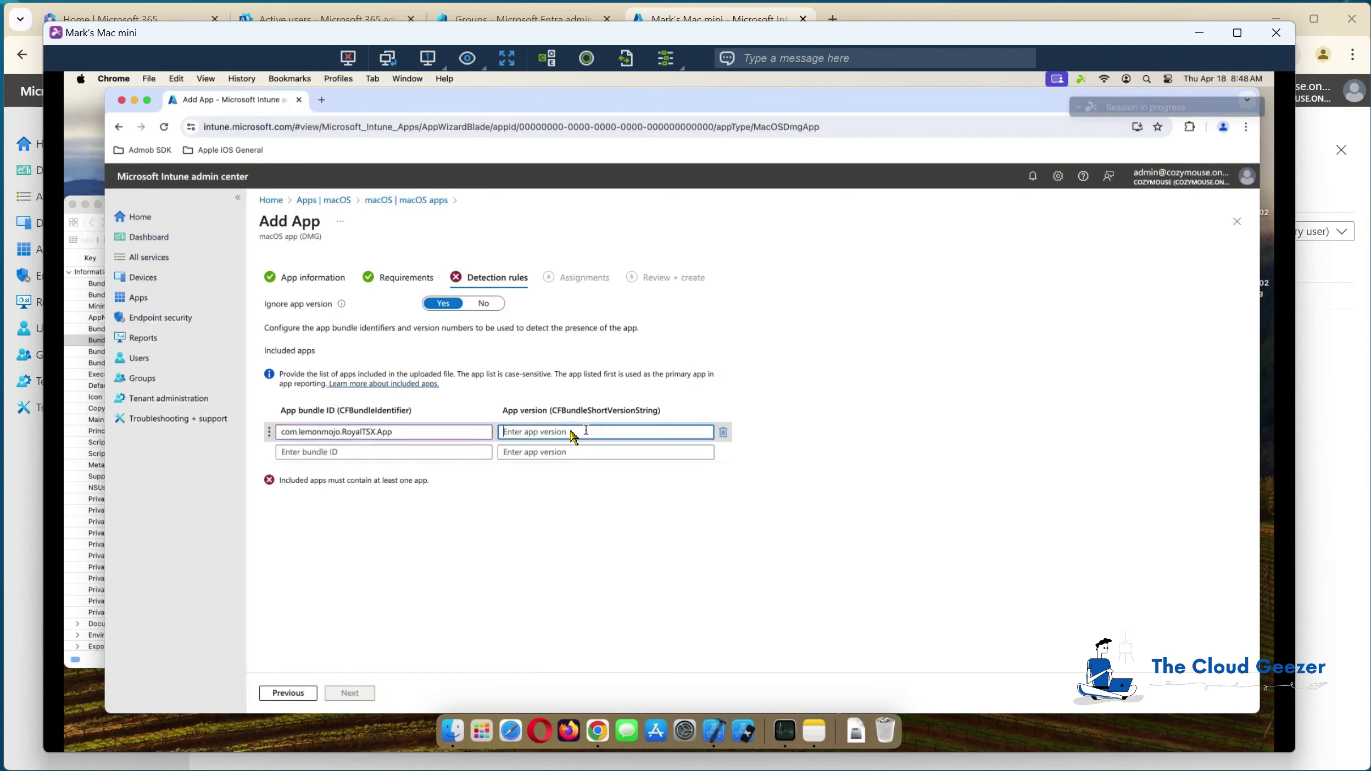
left_click(99, 662)
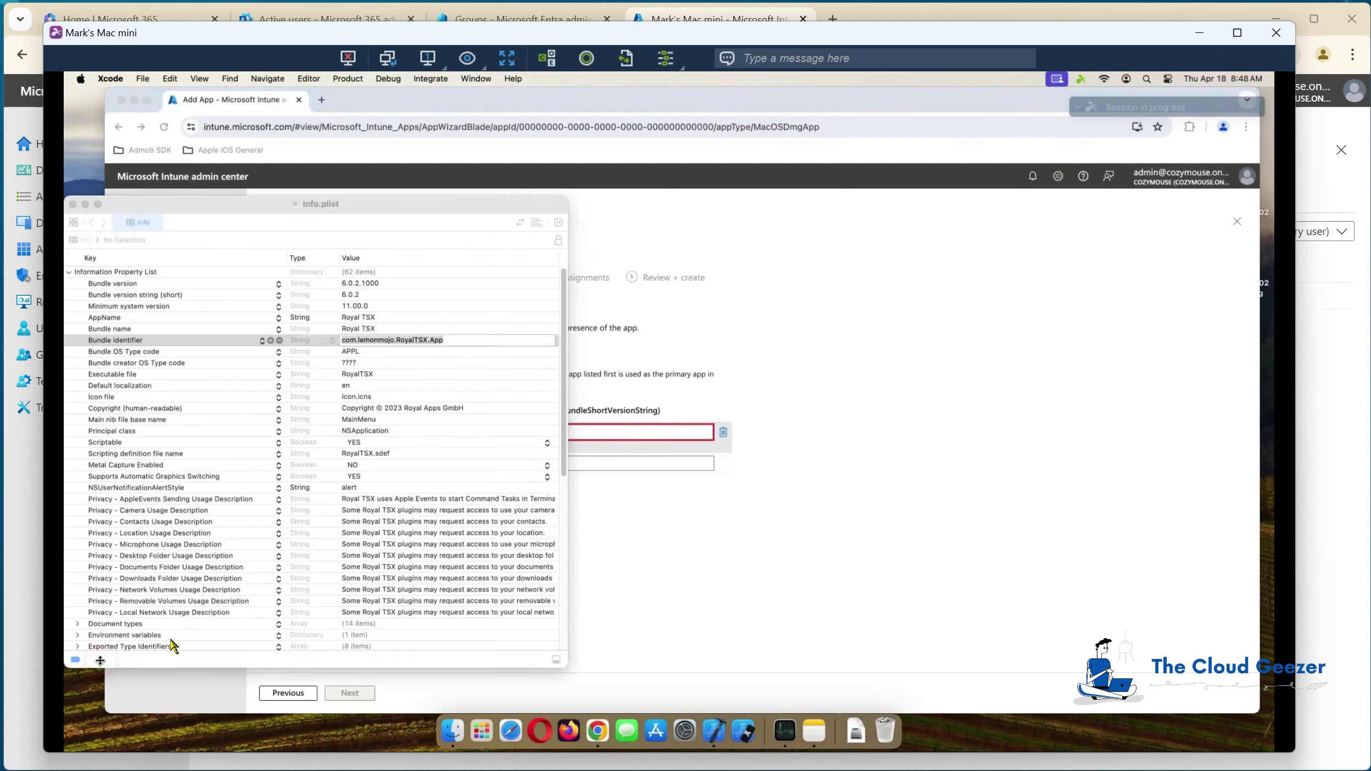
left_click(367, 295)
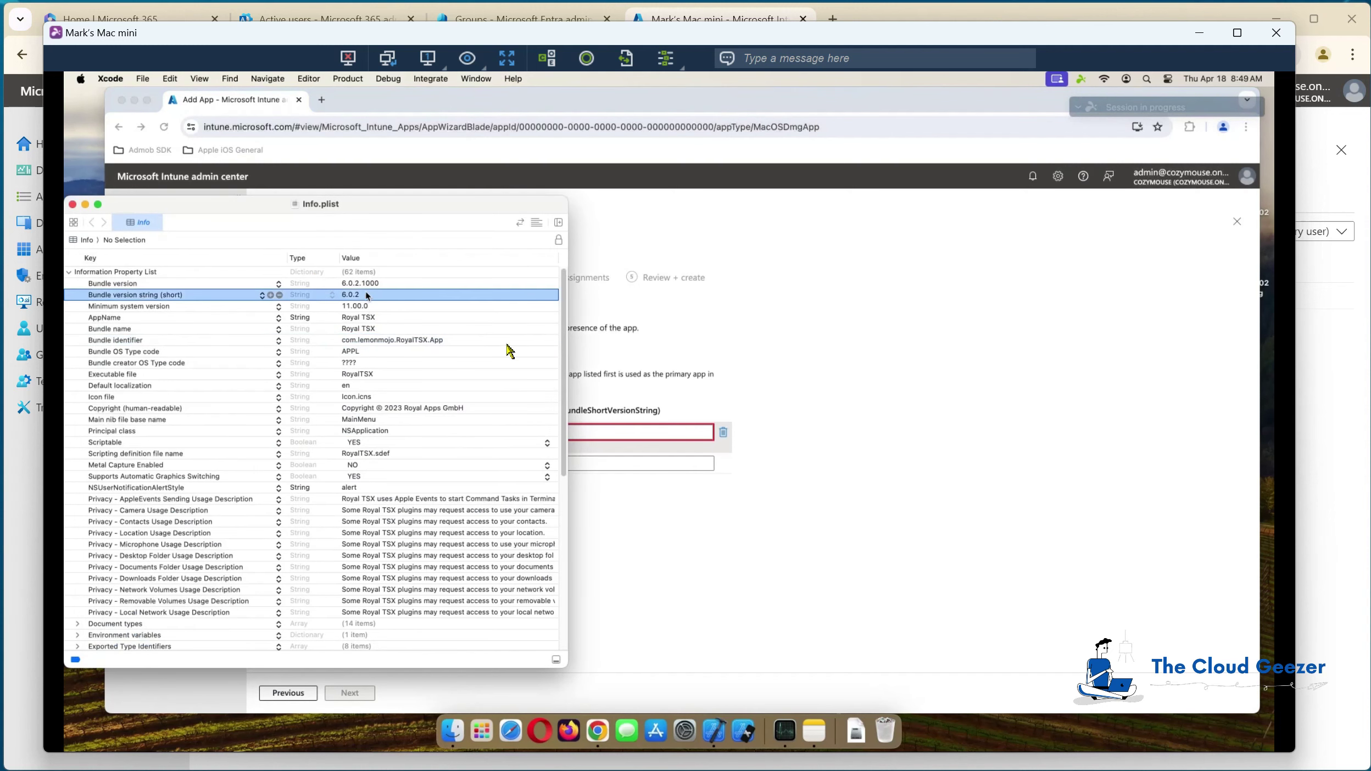
left_click(593, 433)
type("6.0.2")
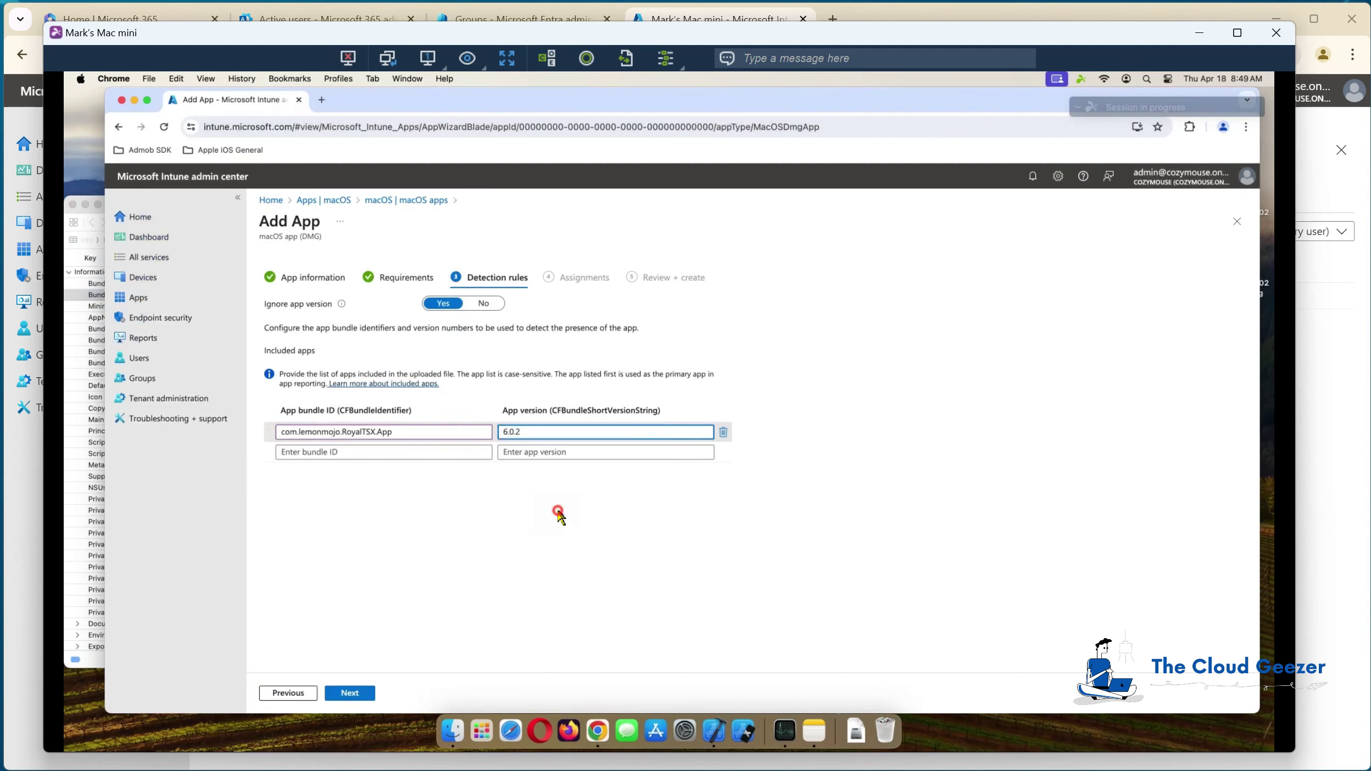
left_click(455, 527)
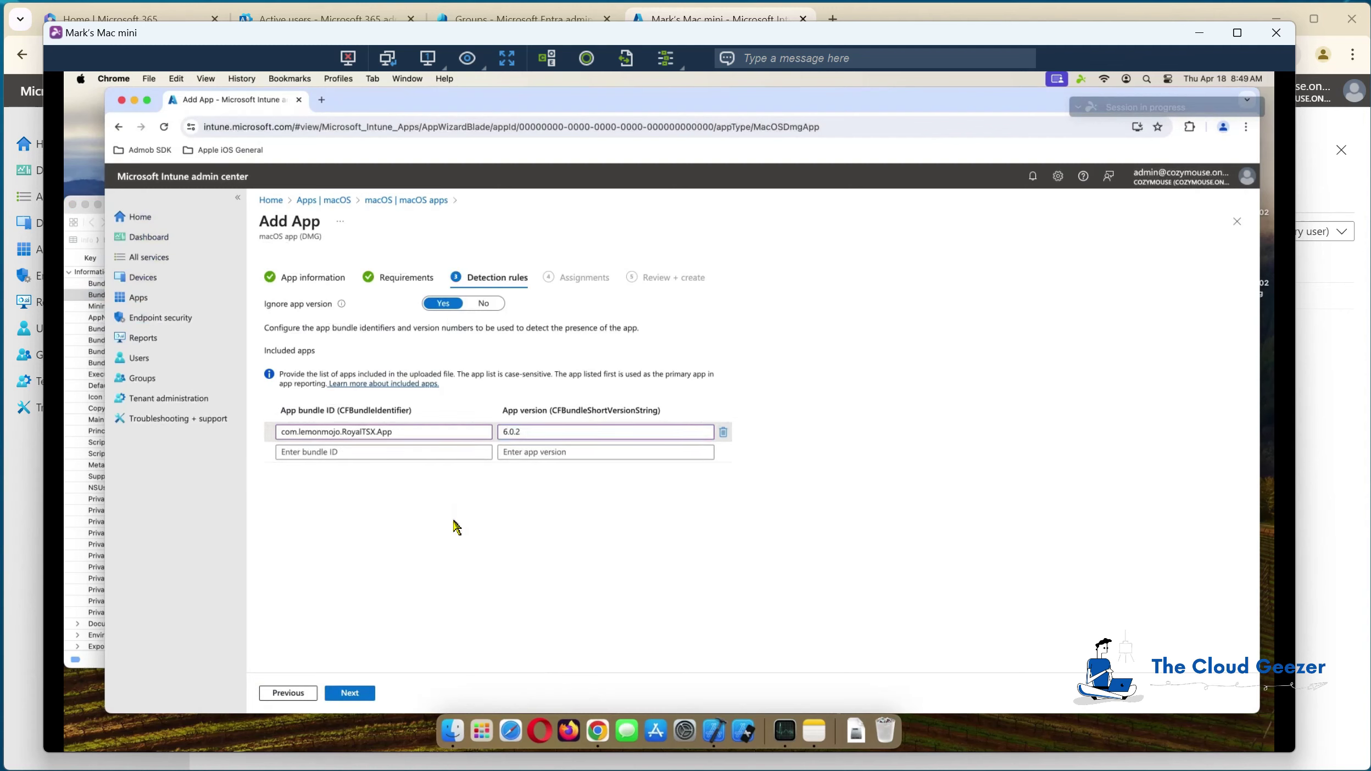
left_click(350, 693)
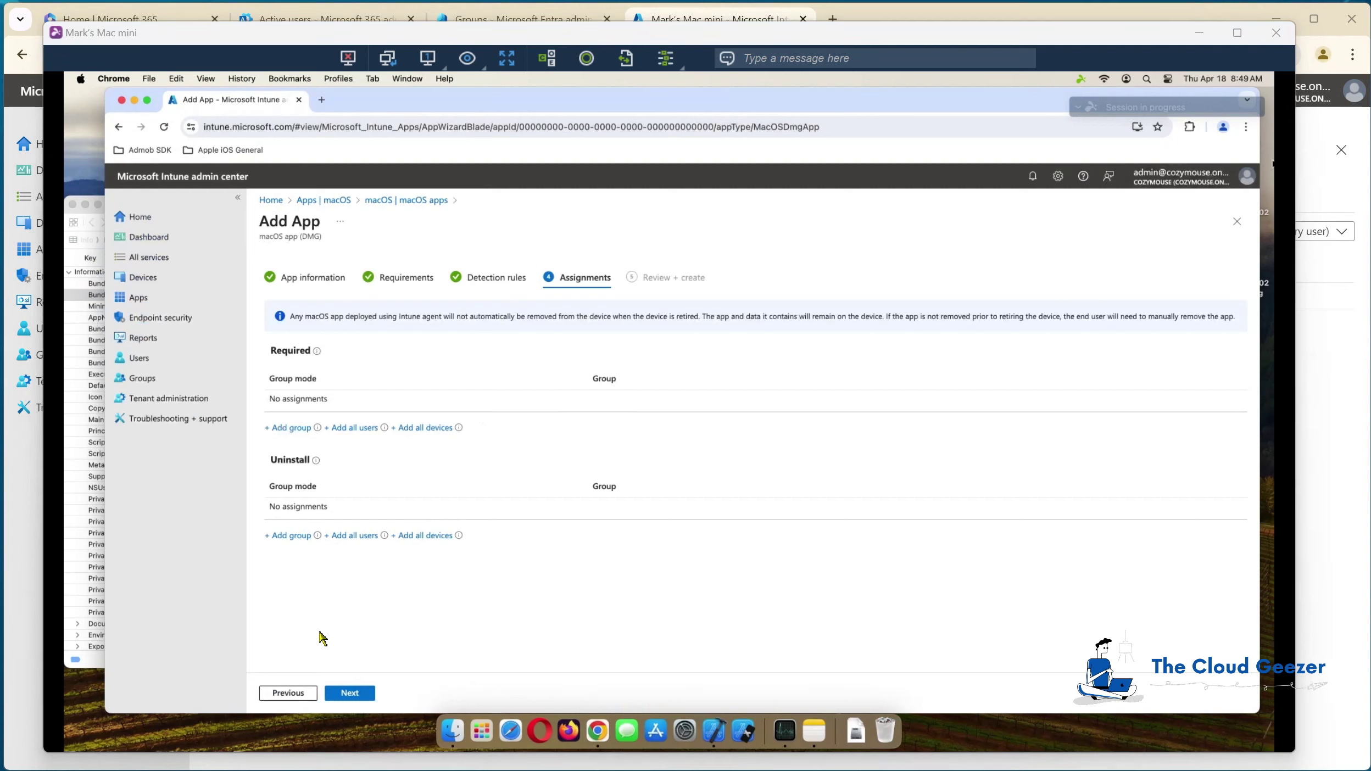
Step: Create the Royal TSX app, refresh the macOS apps list to confirm it, and open Launchpad
left_click(352, 693)
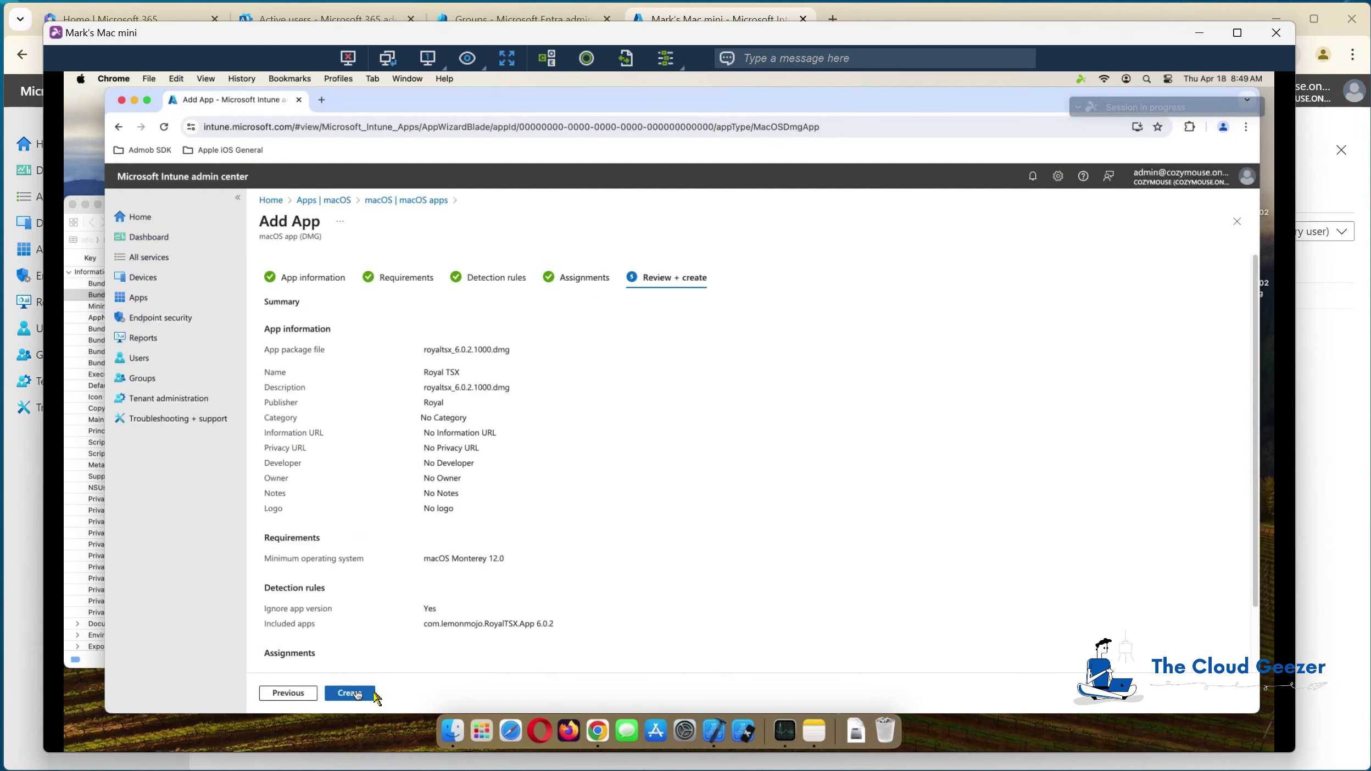
left_click(351, 694)
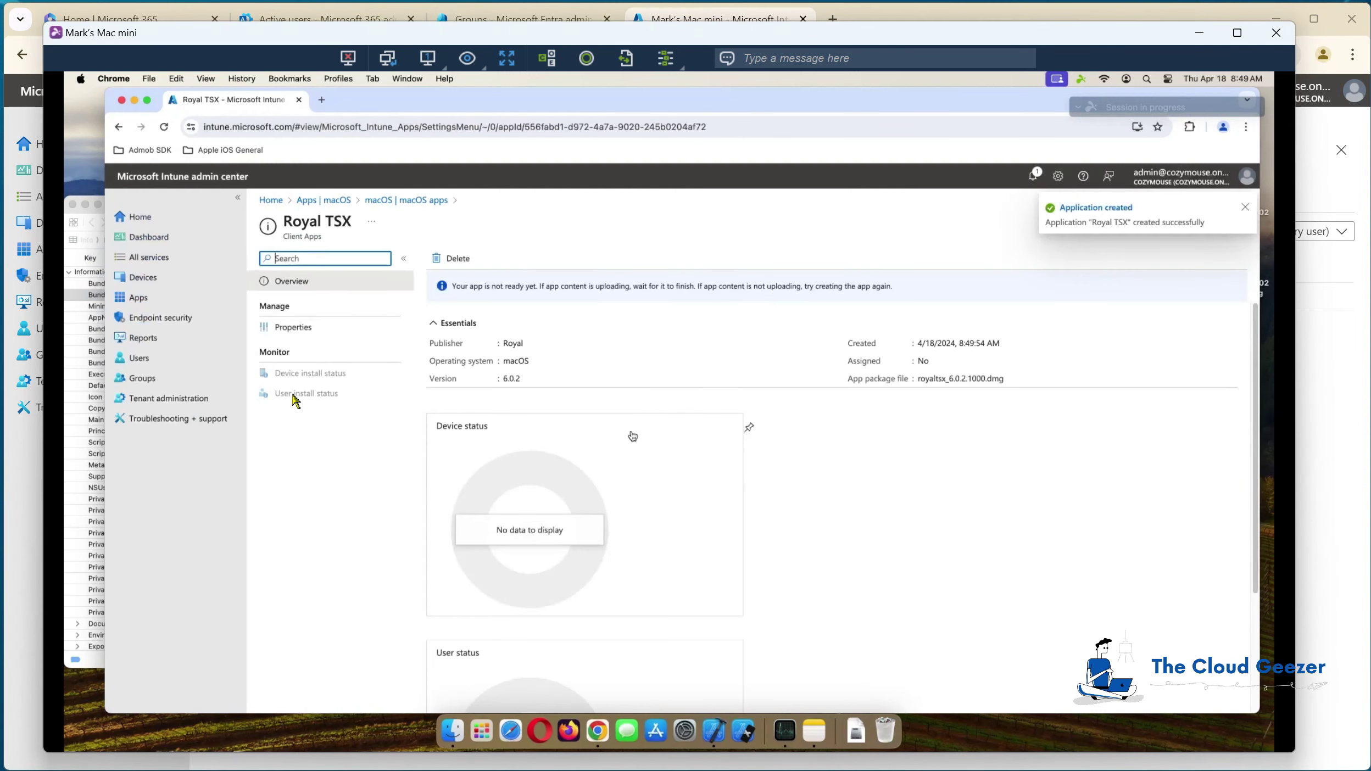
left_click(411, 200)
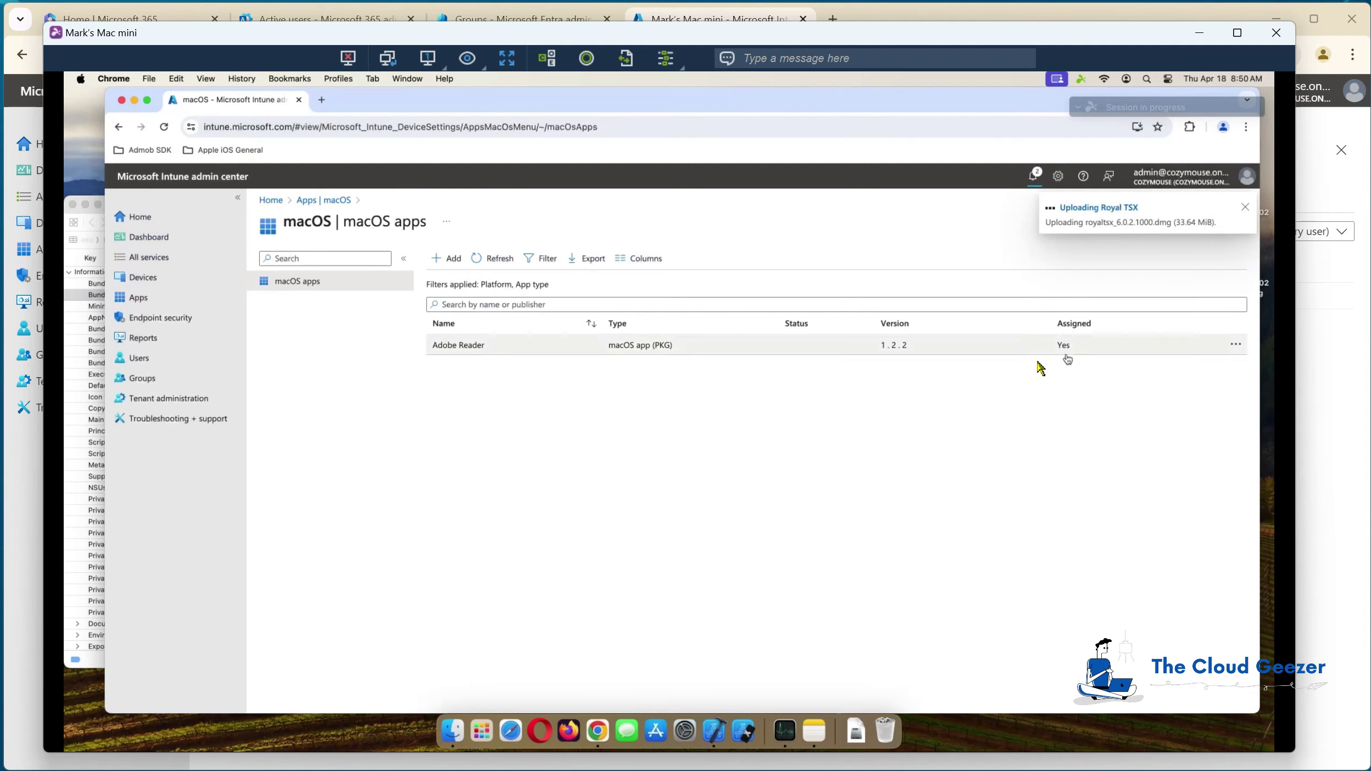
left_click(501, 259)
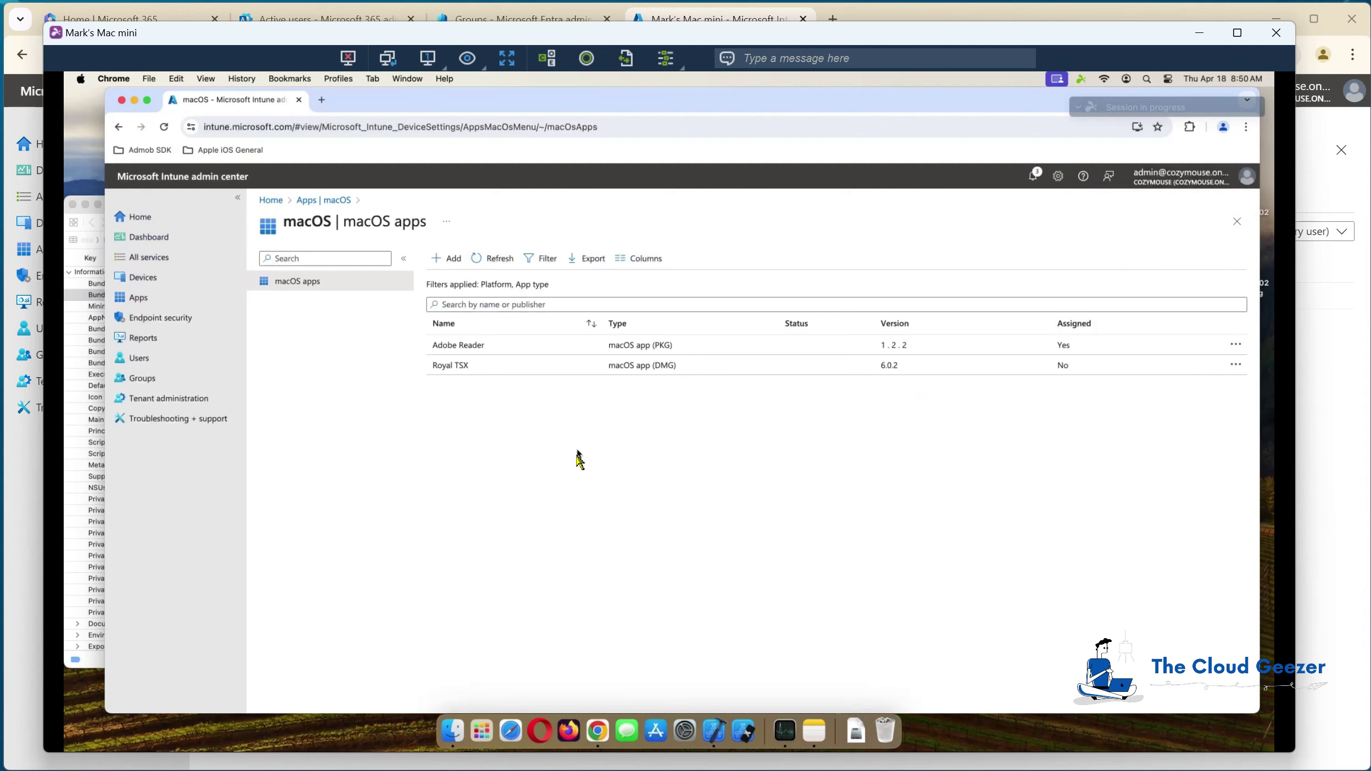
left_click(481, 730)
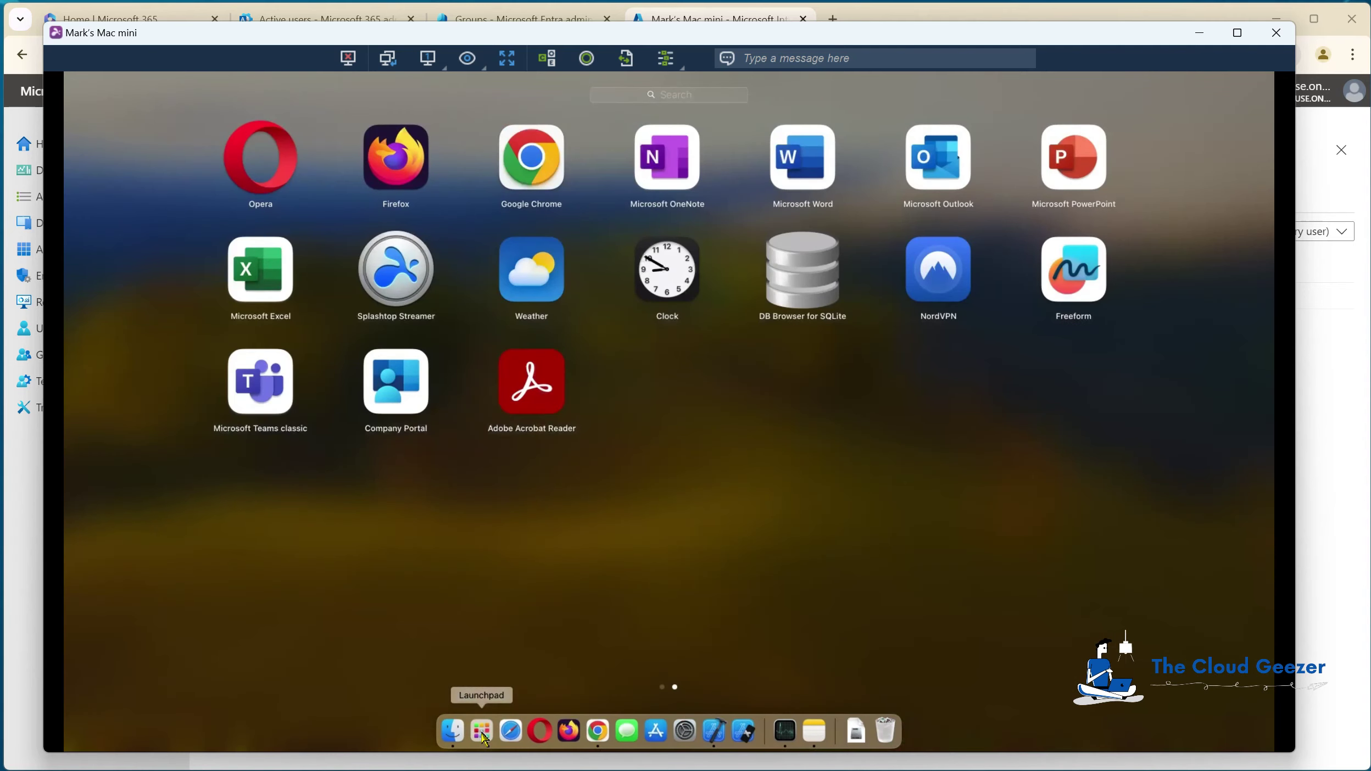
Step: Launch Adobe Acrobat Reader, open the Welcome PDF, dismiss its tips, and return to Intune
left_click(533, 379)
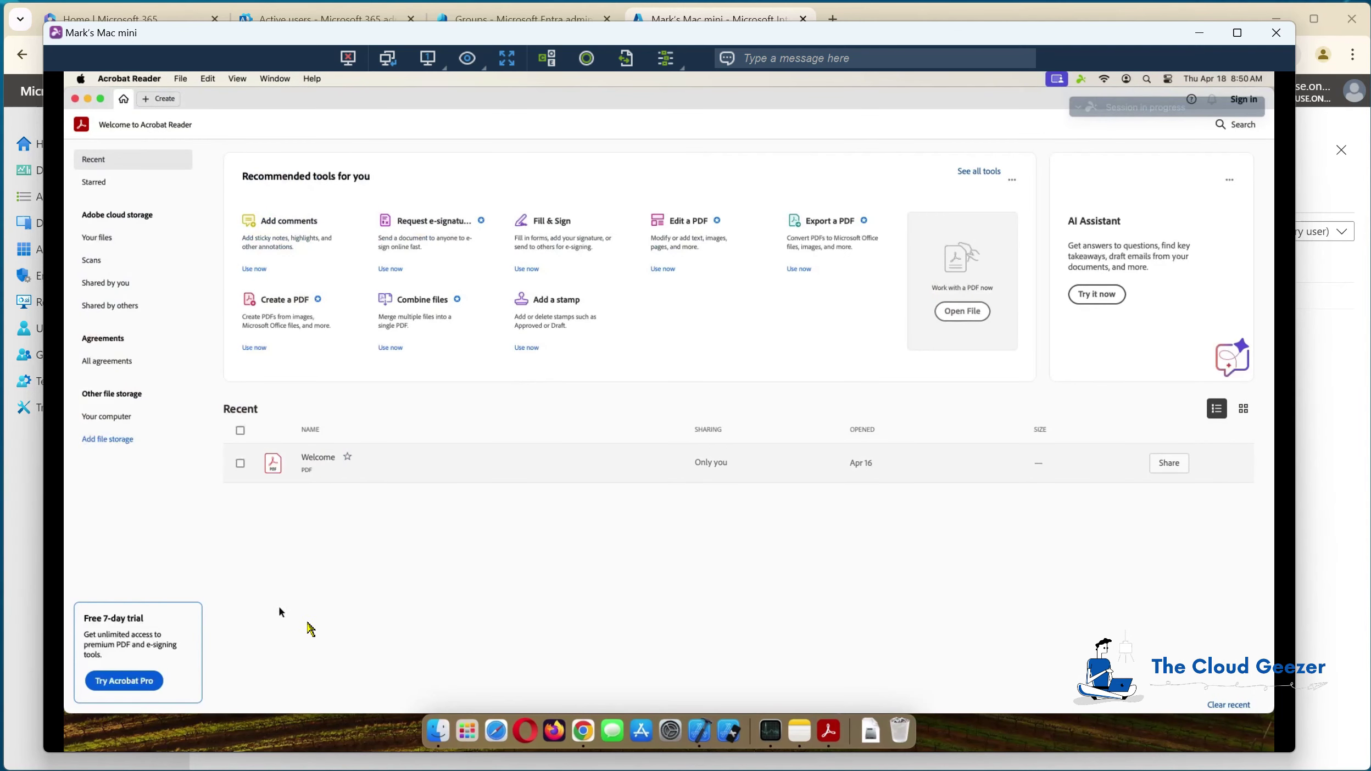
double_click(308, 464)
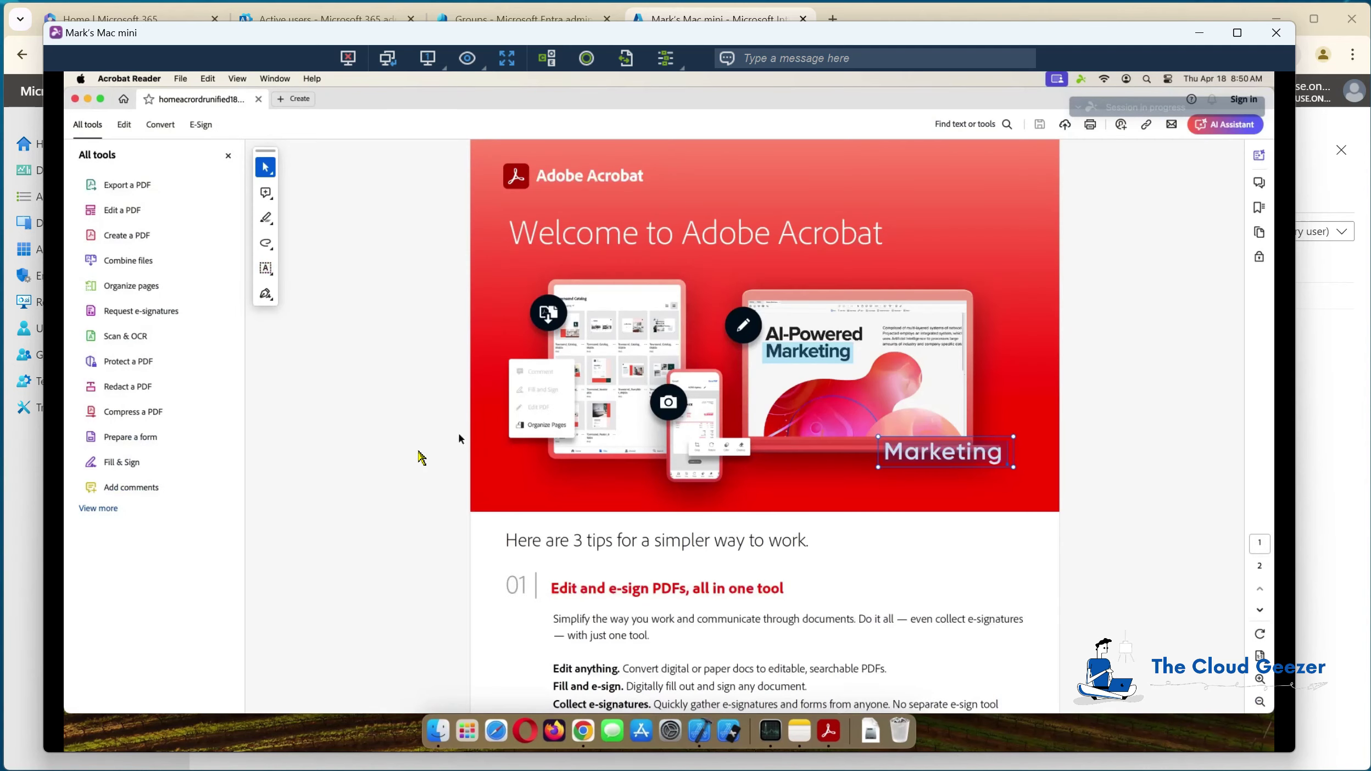
scroll(591, 428, "down", 15)
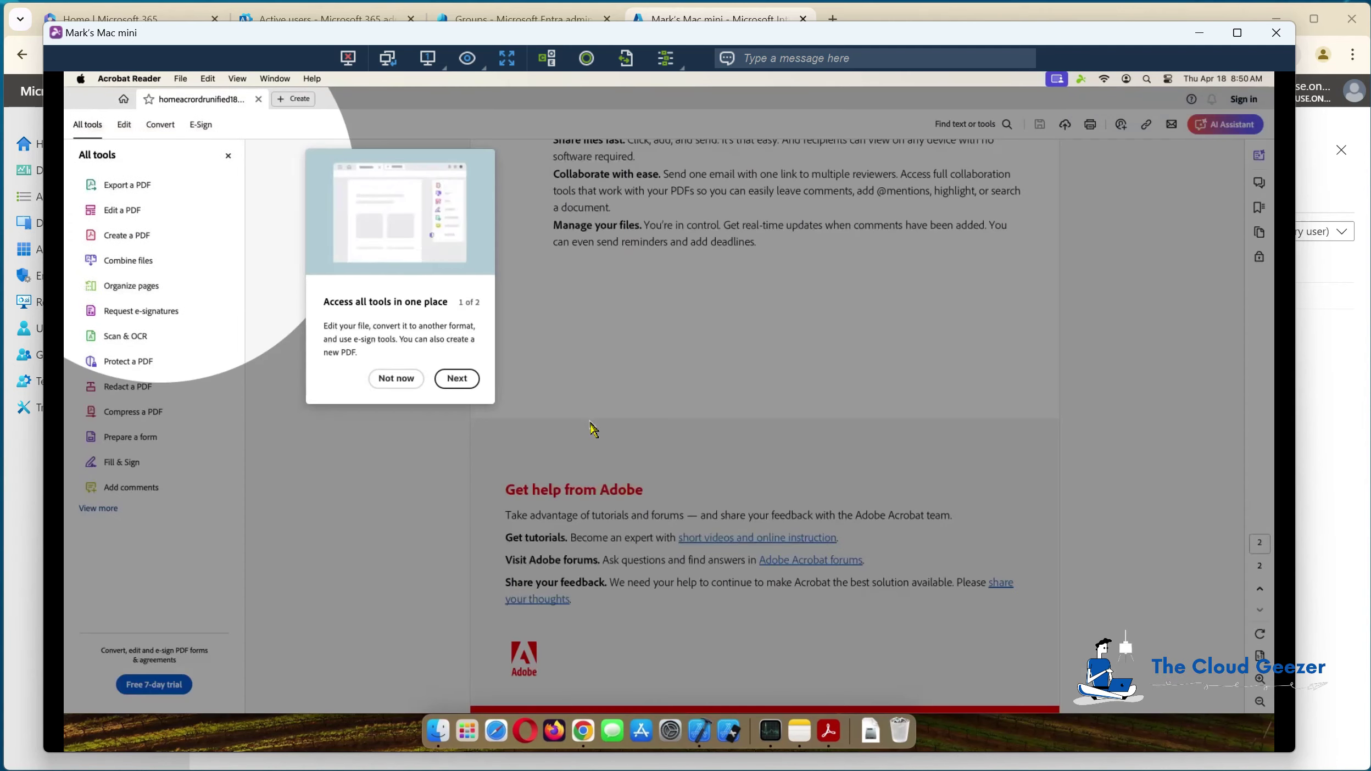
left_click(396, 378)
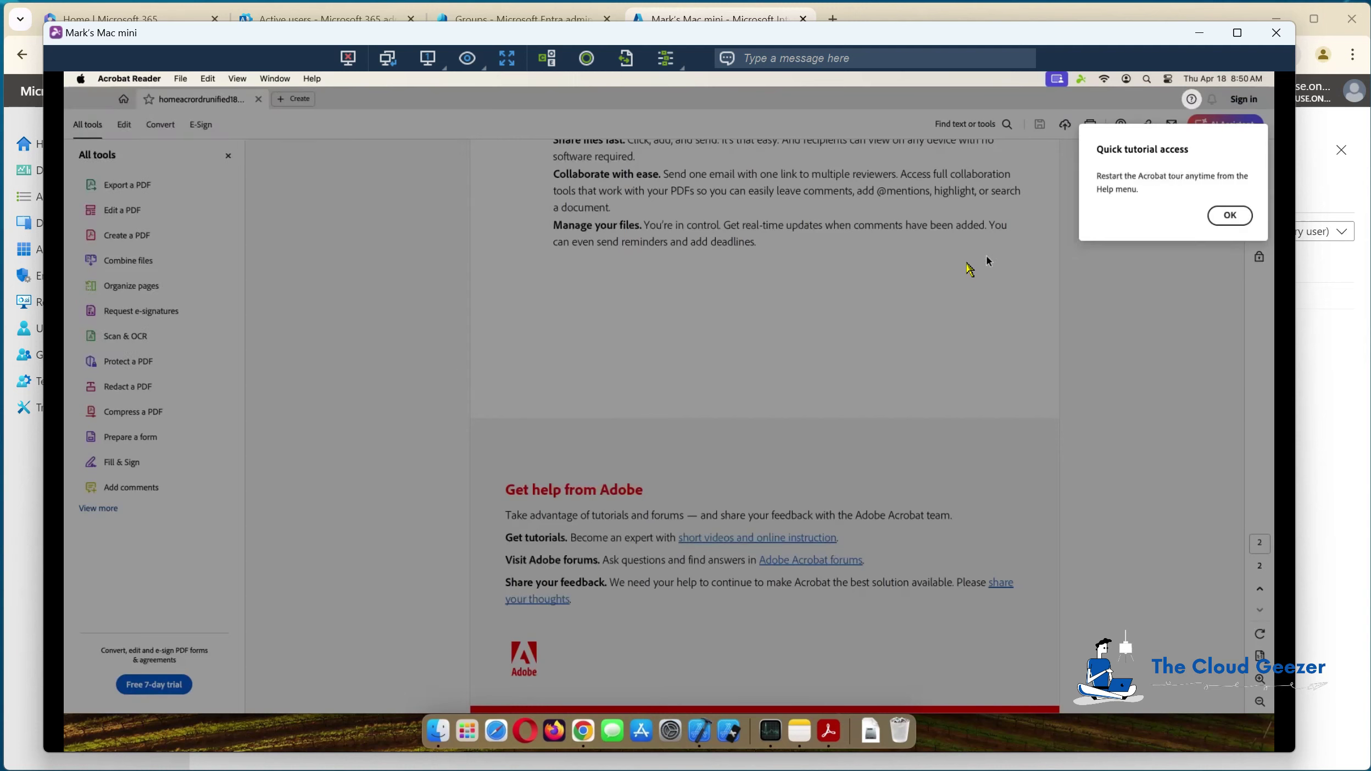
key("Return")
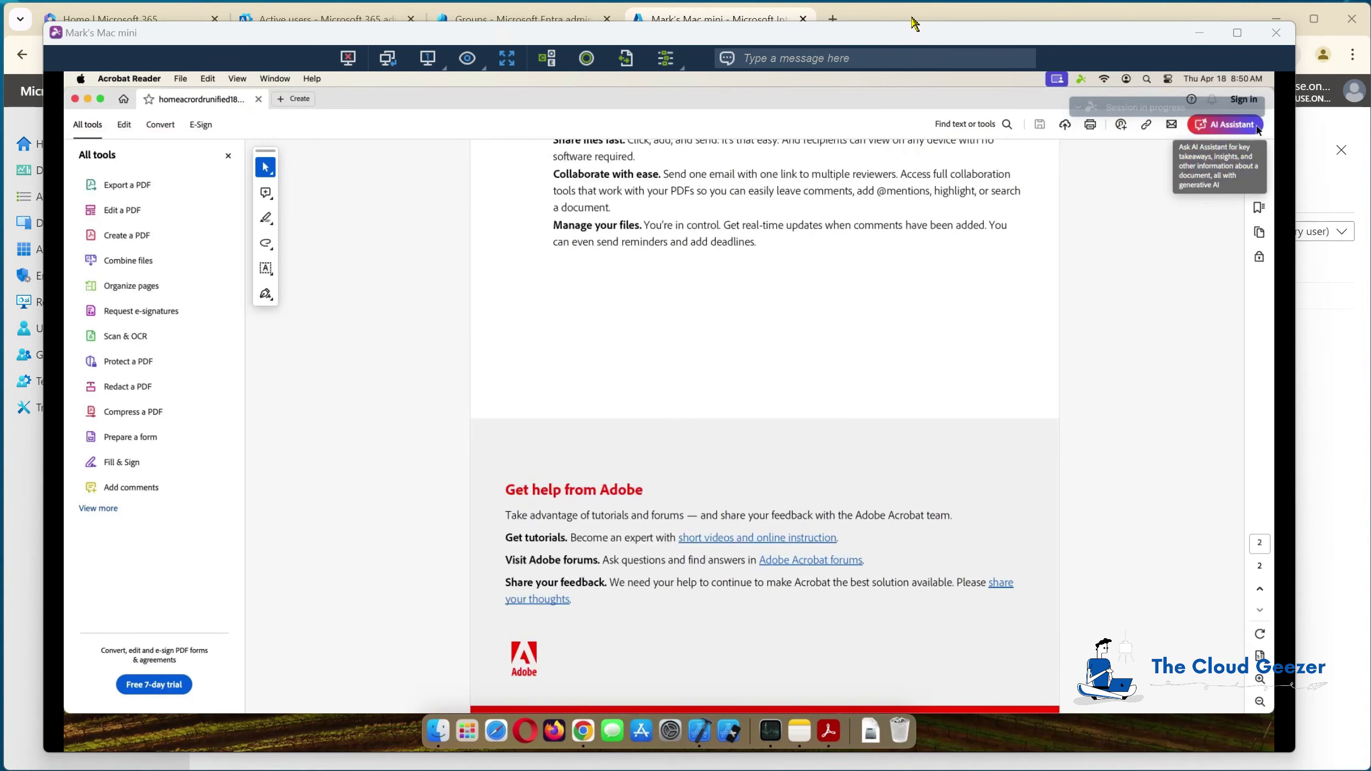
left_click(919, 16)
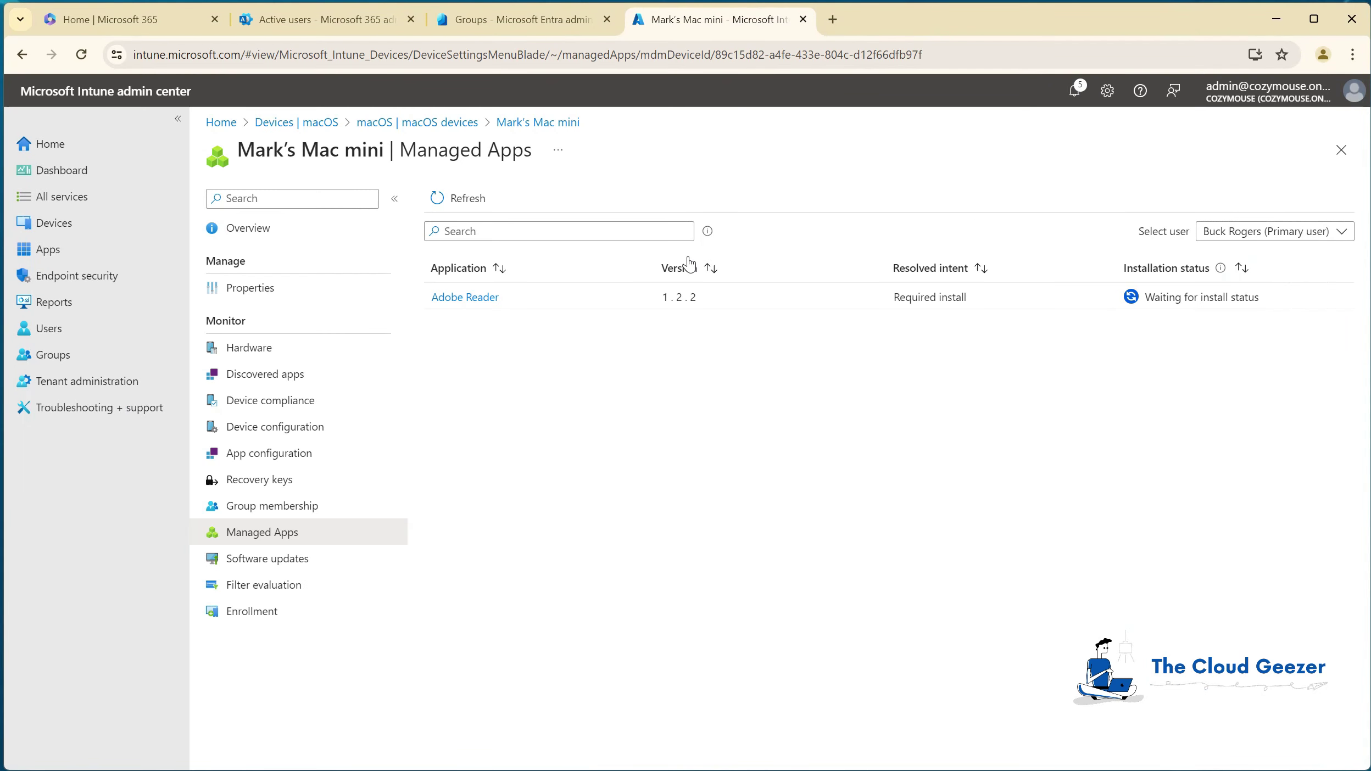
left_click(472, 203)
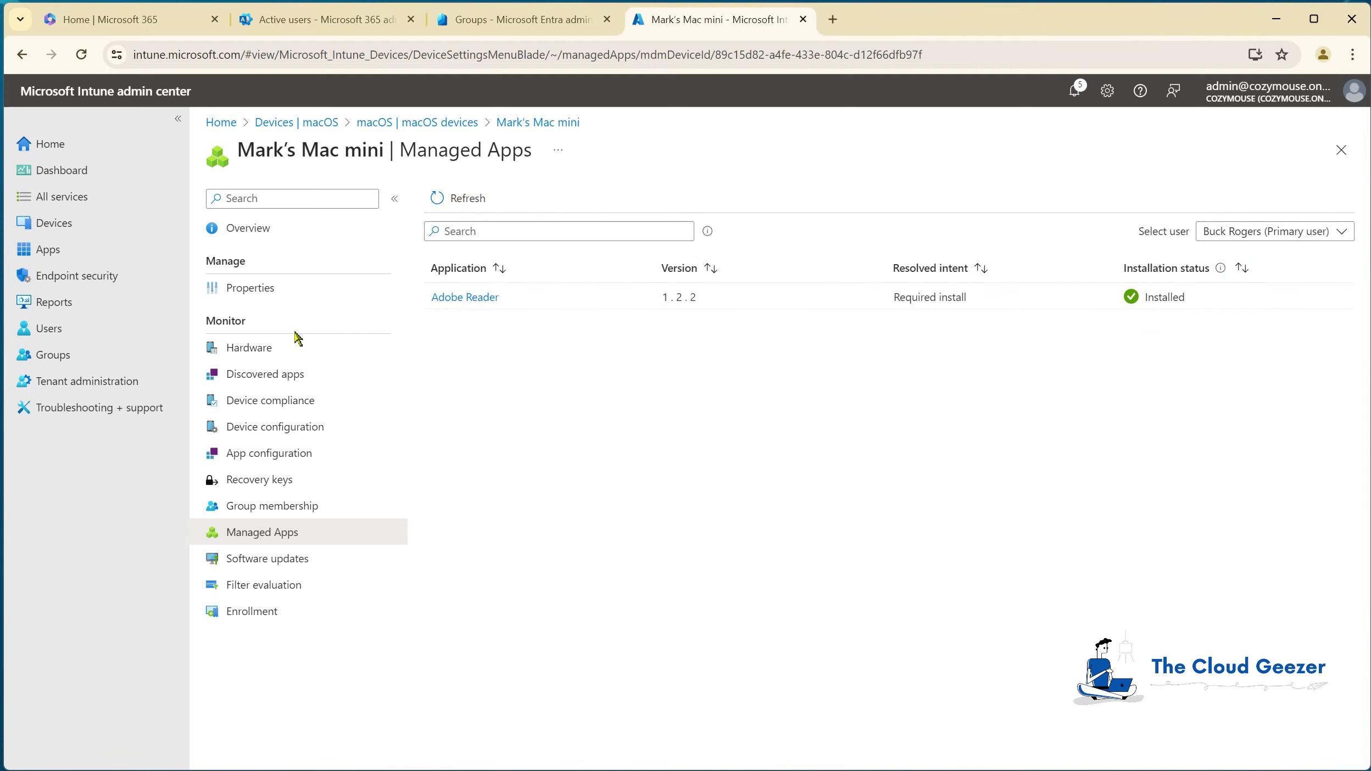
left_click(55, 253)
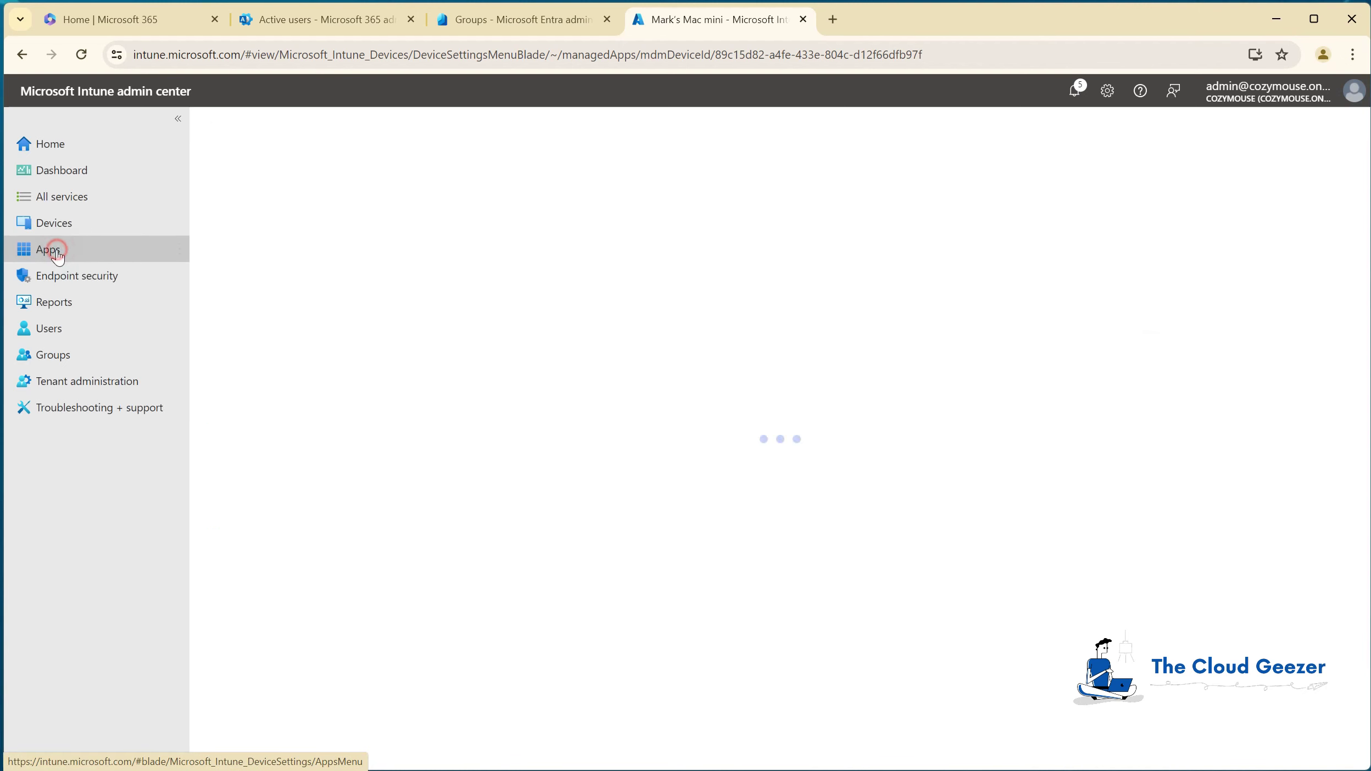
left_click(242, 392)
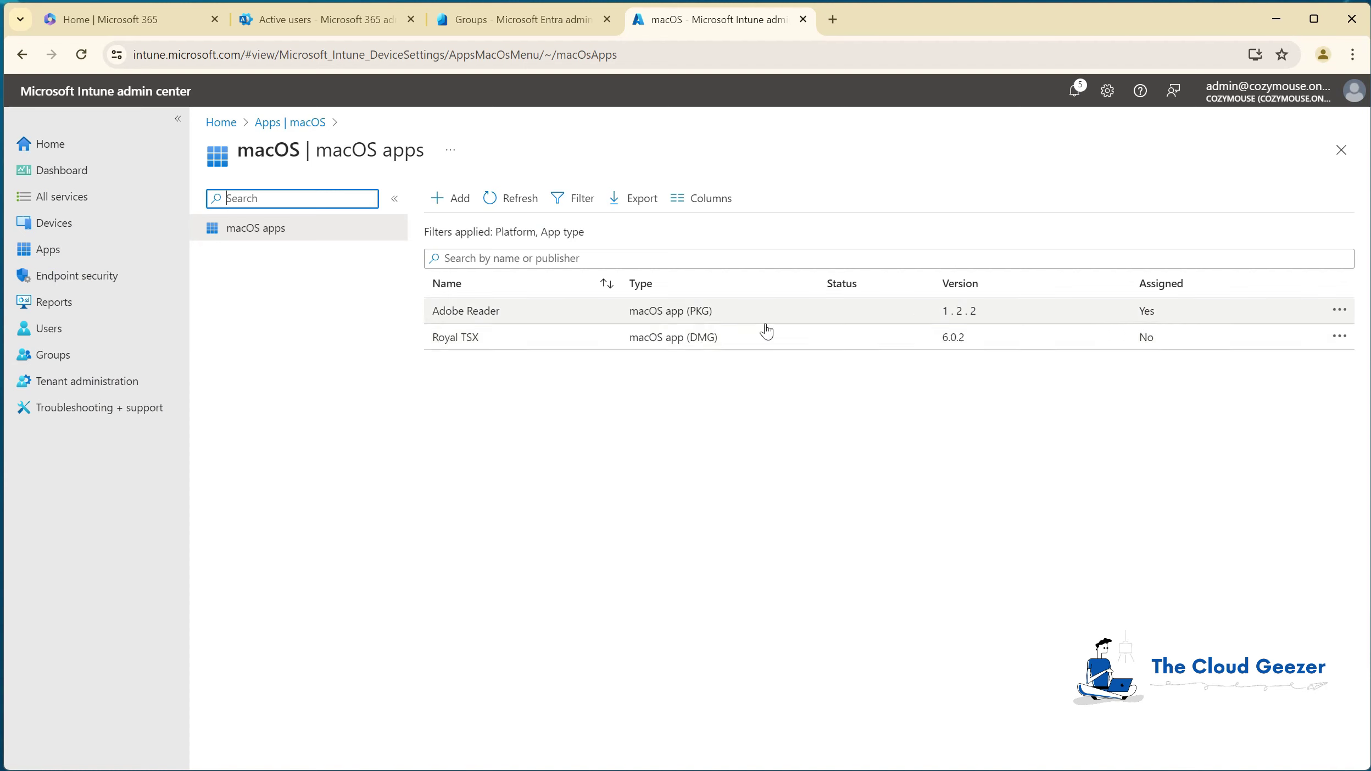
left_click(494, 313)
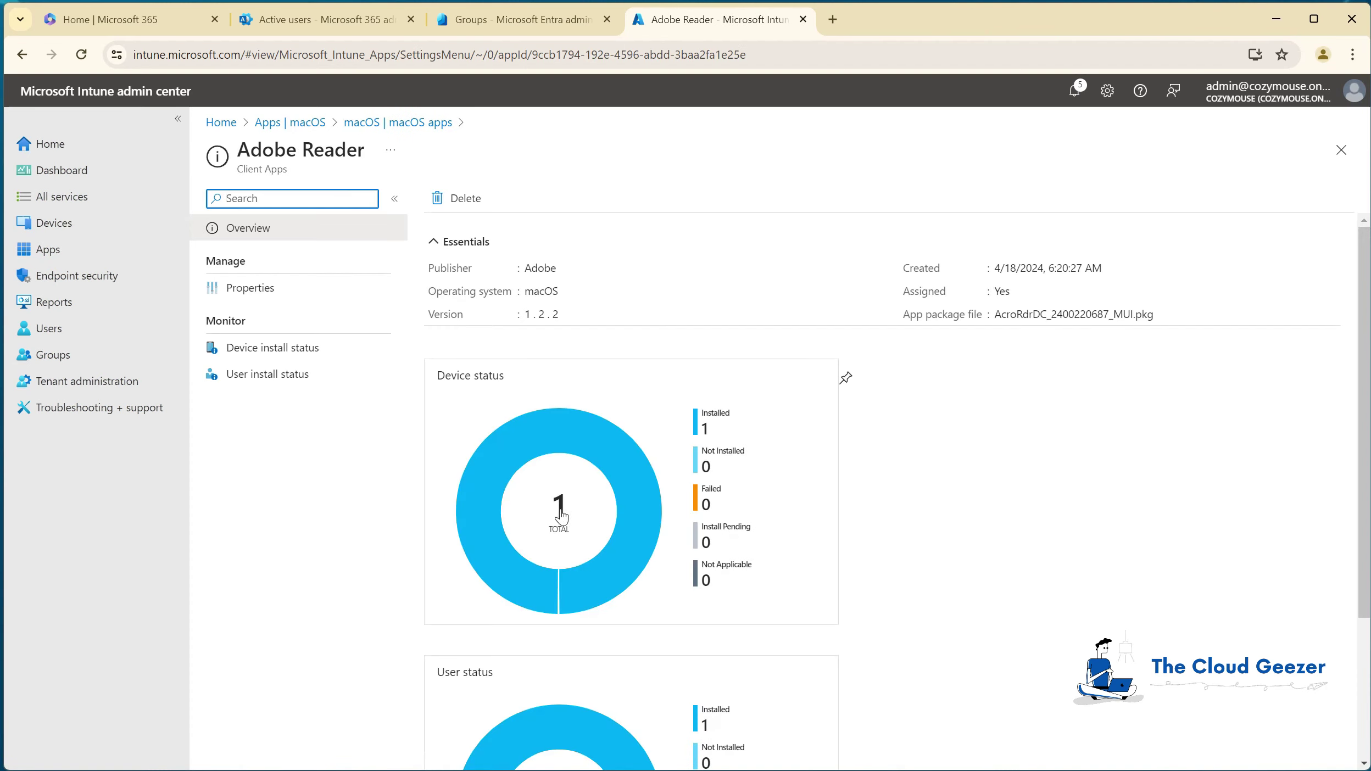
left_click(253, 349)
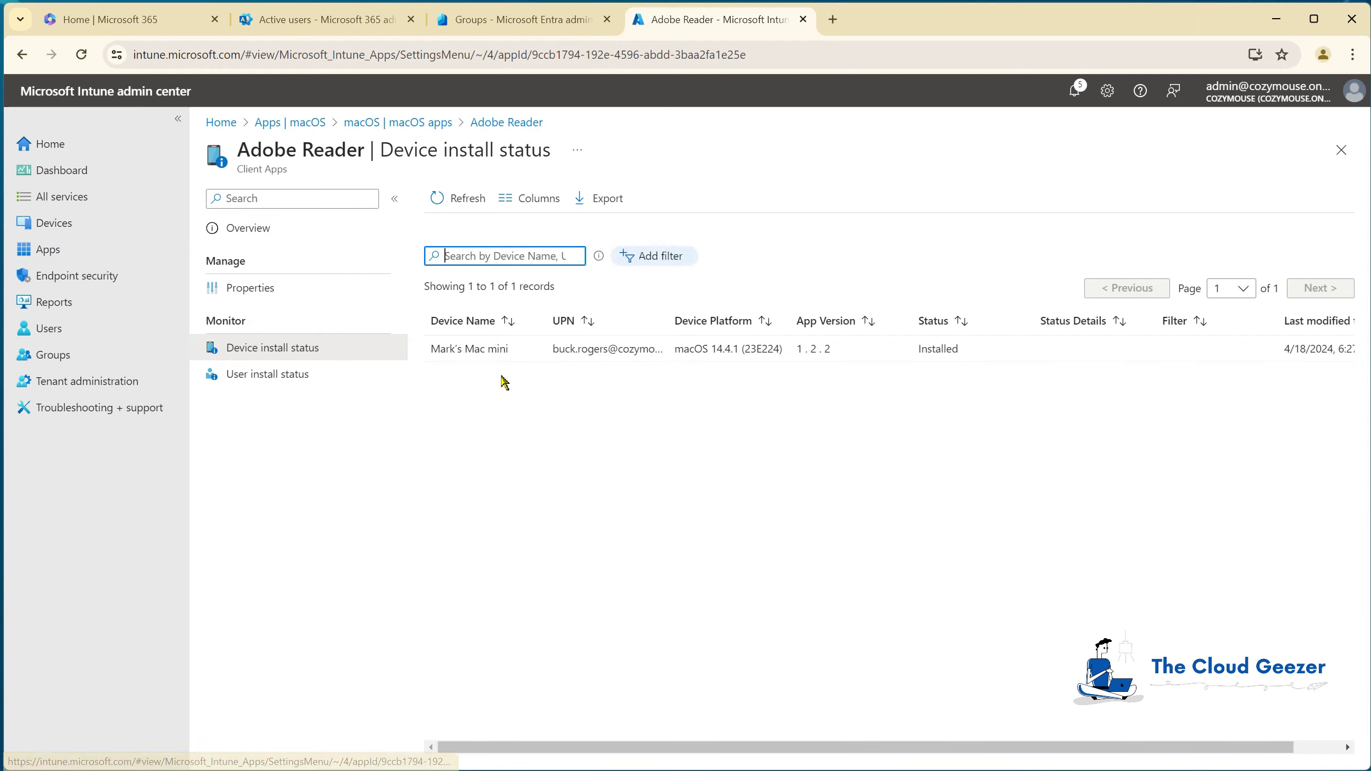